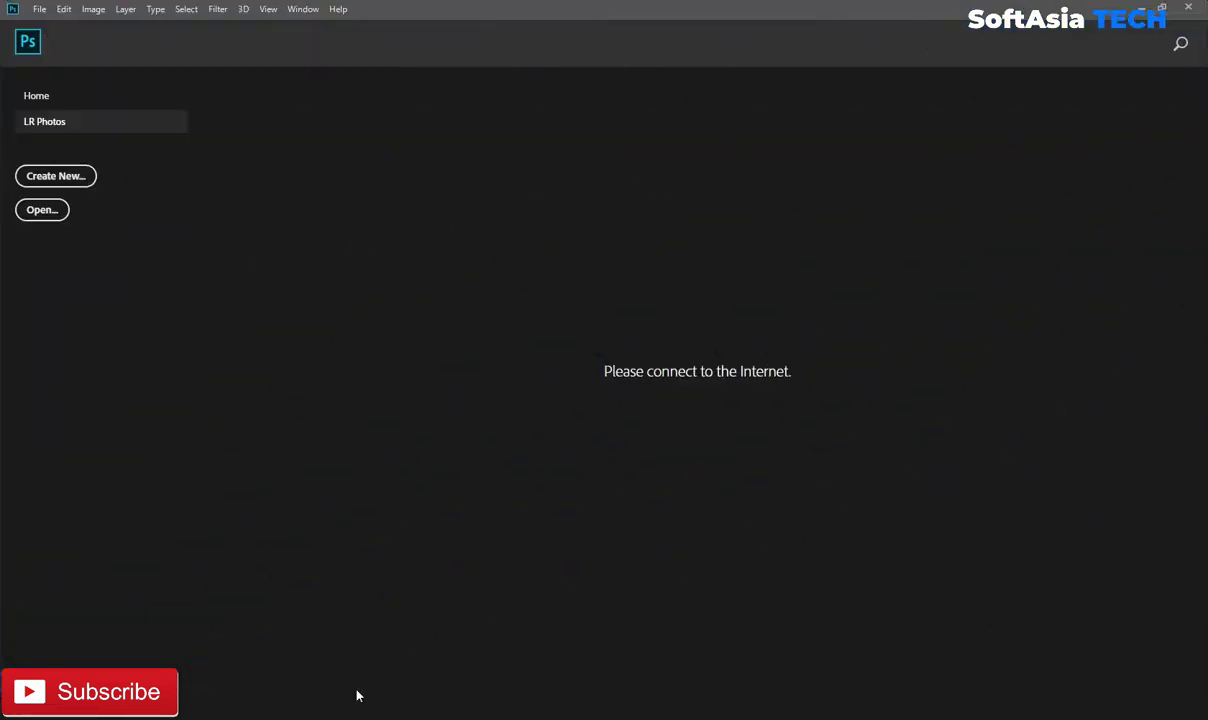
Create a 1080×1080 px, 72 ppi document named 'burger social media banner designs'.
key(ctrl+n)
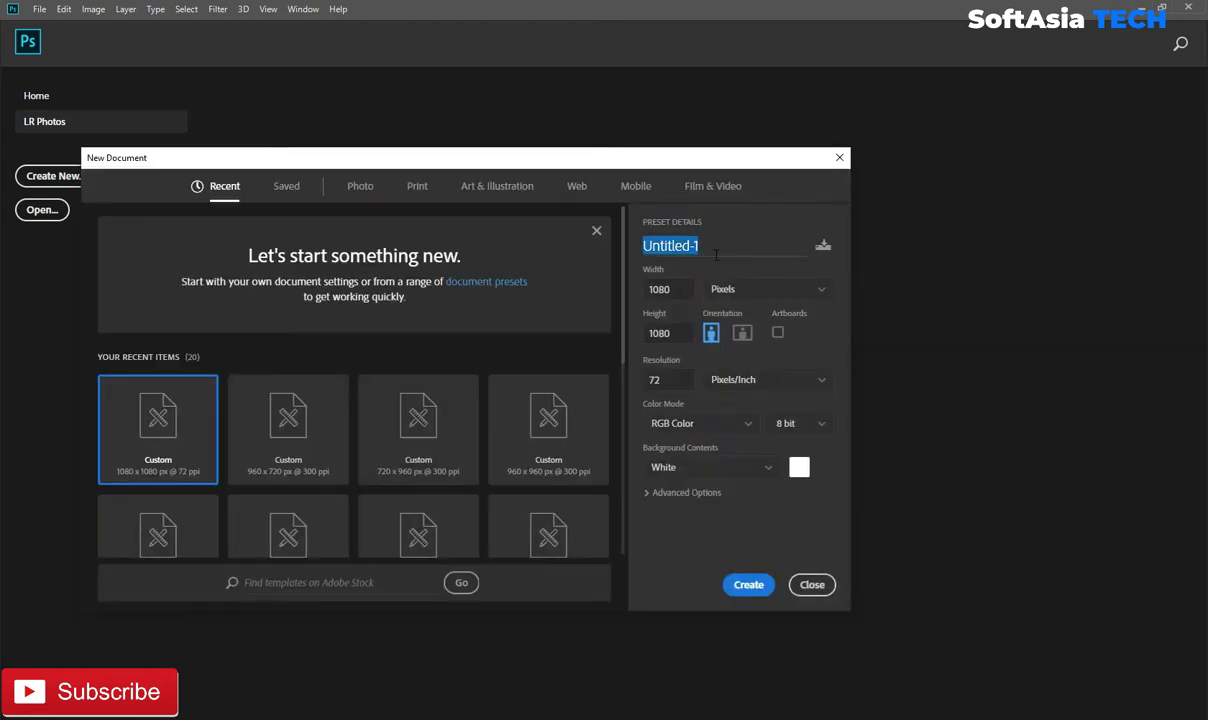
text(burger social media banner designs)
click(688, 288)
click(752, 583)
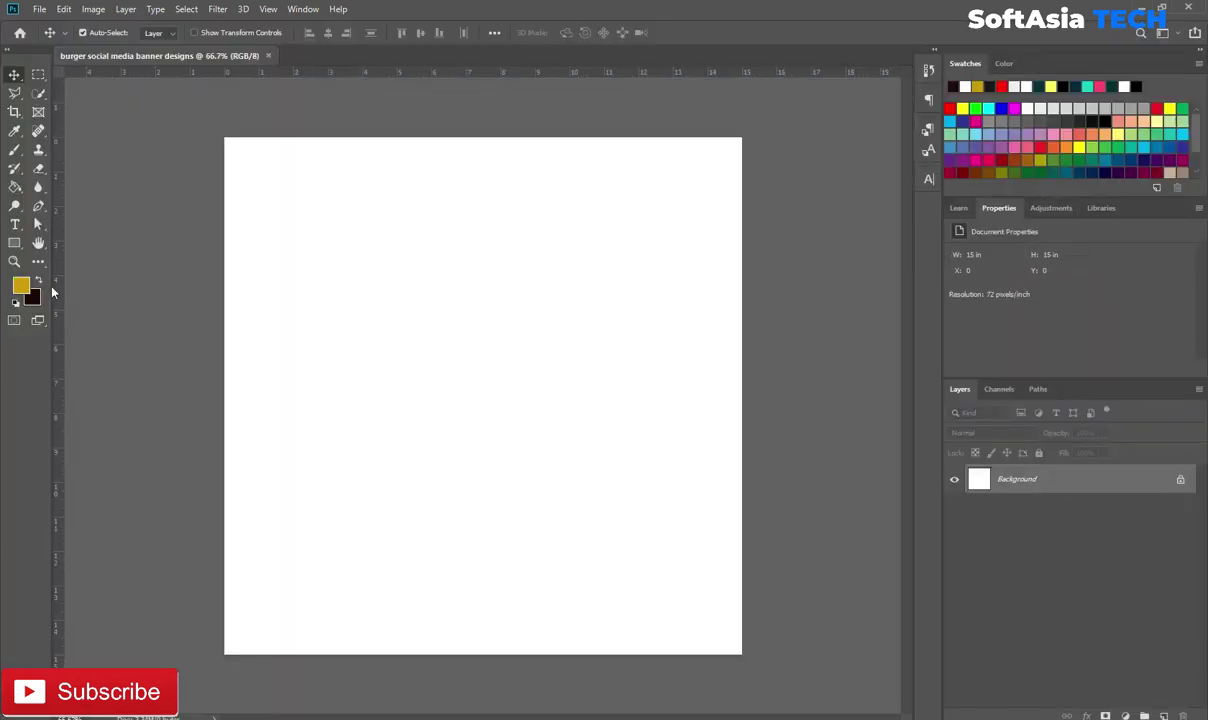
click(38, 281)
Add a guide layout framing the canvas and draw a dark maroon rectangle over it all.
click(14, 243)
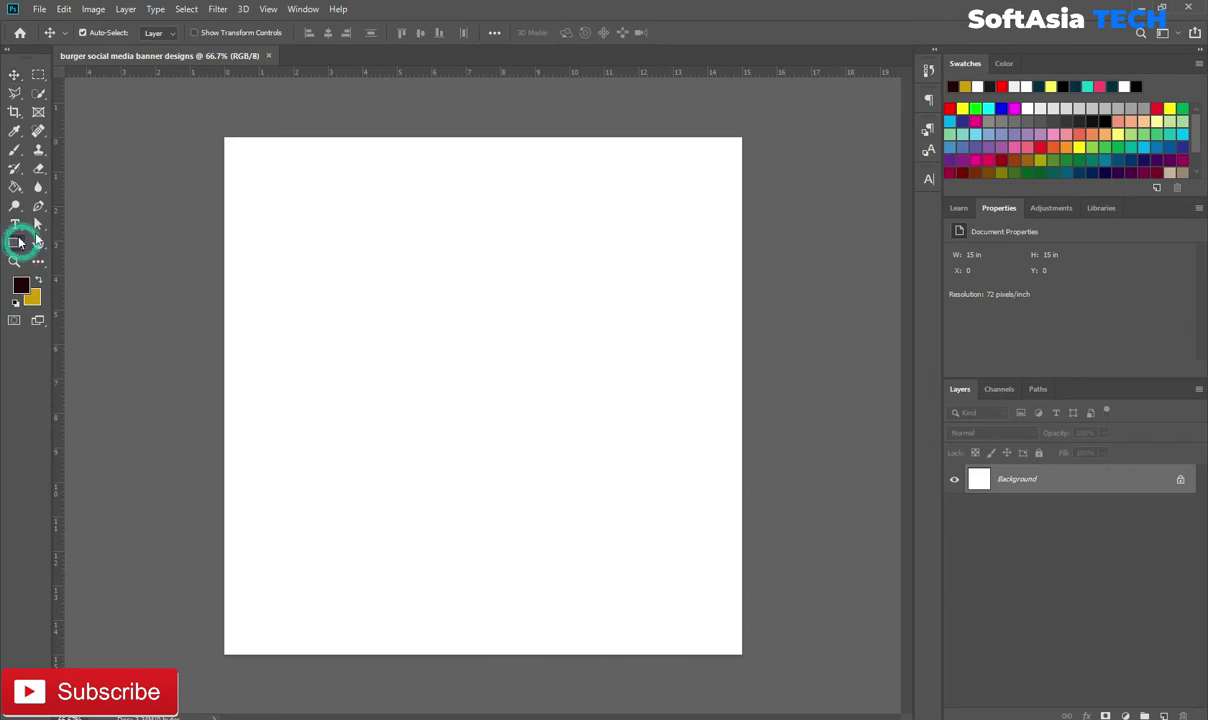
click(267, 9)
click(332, 396)
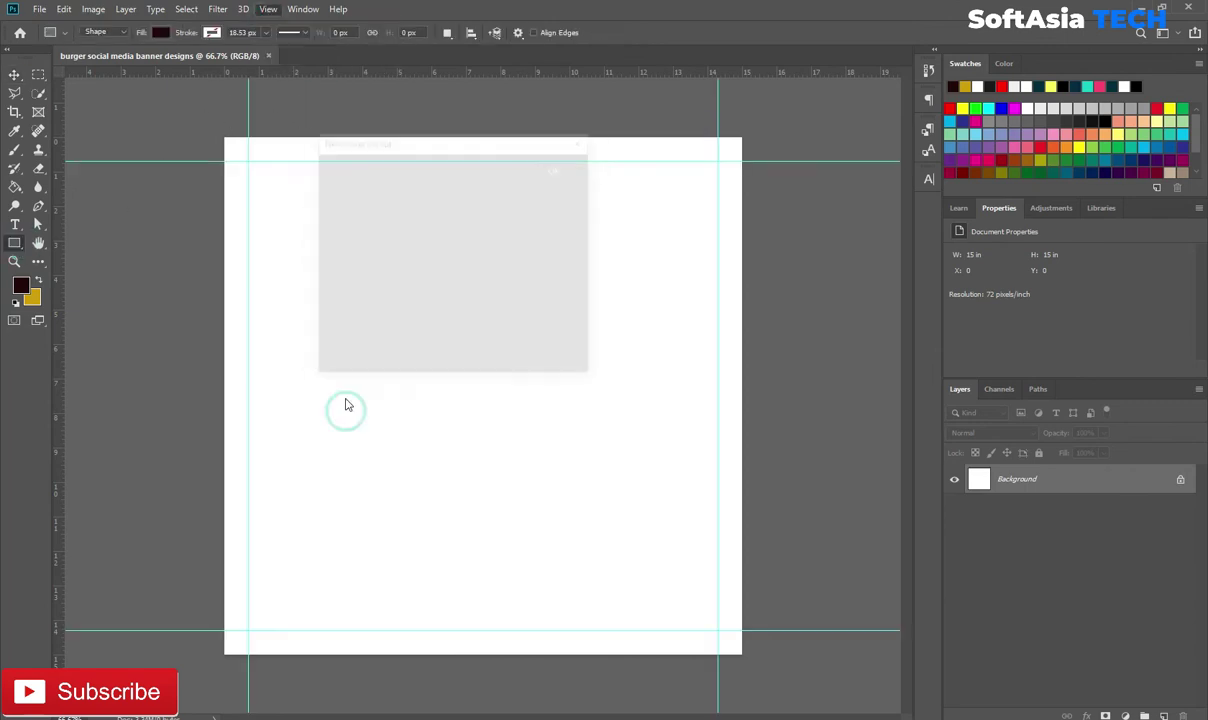
click(553, 164)
drag(224, 137, 742, 655)
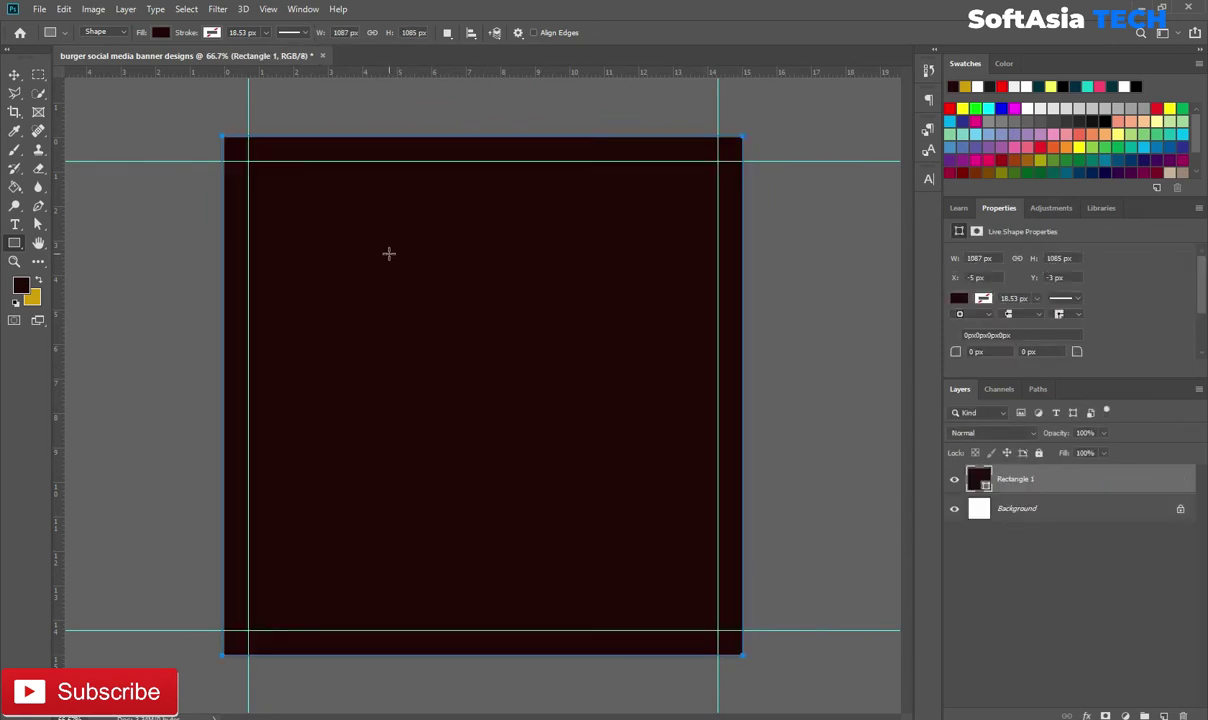
Bring the wood plank image into the banner and convert it to a Smart Object.
key(v)
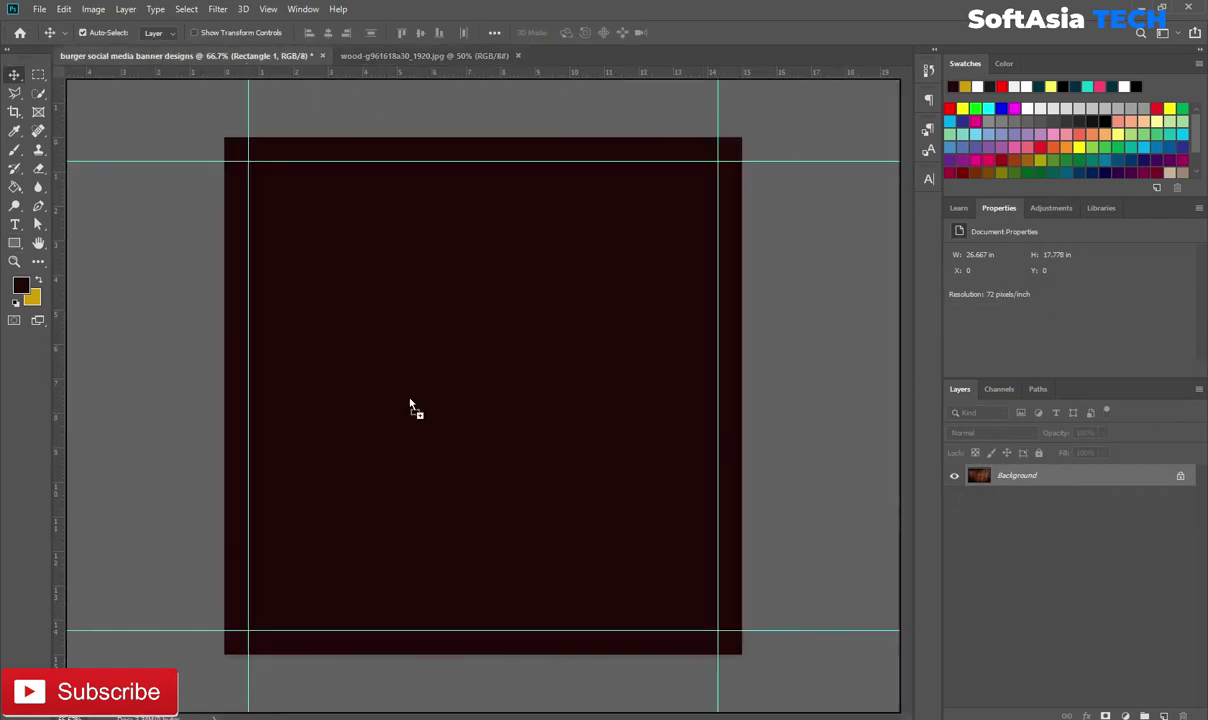
drag(553, 300, 472, 395)
right_click(1061, 486)
click(920, 302)
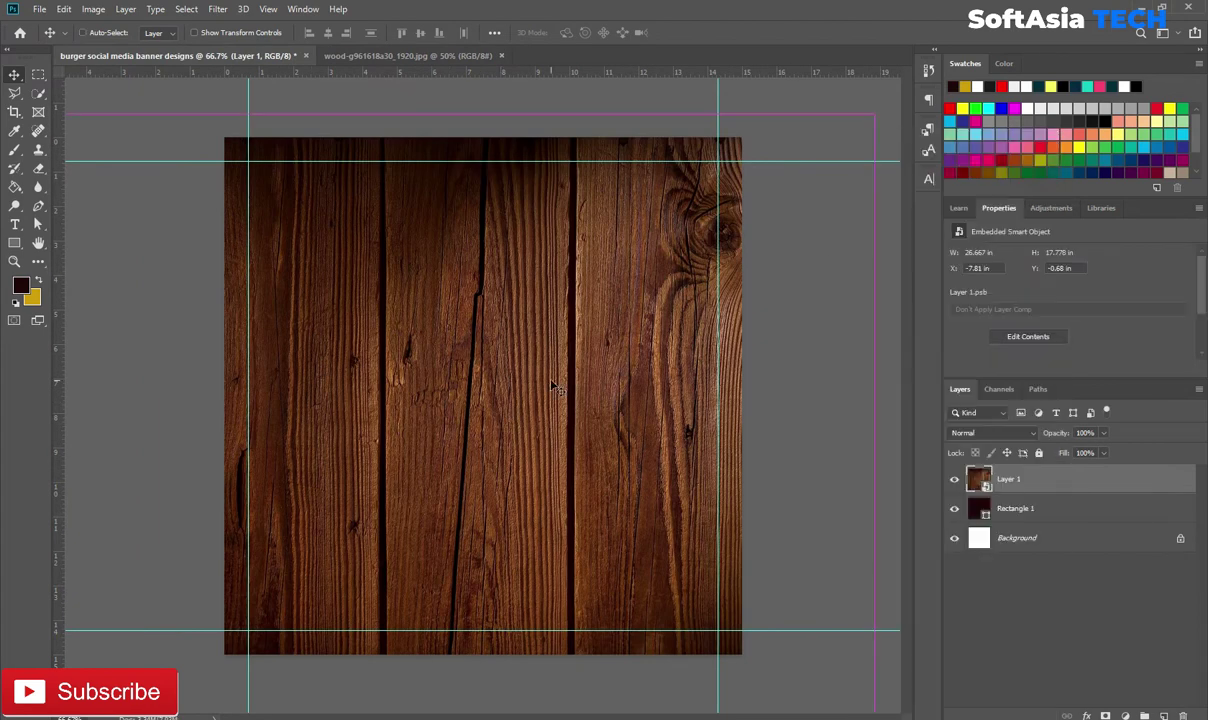
Scale the wood image to about 71% and position it over the upper canvas.
key(ctrl+t)
scroll(710, 242, down, 3)
drag(708, 242, 553, 337)
drag(500, 420, 602, 256)
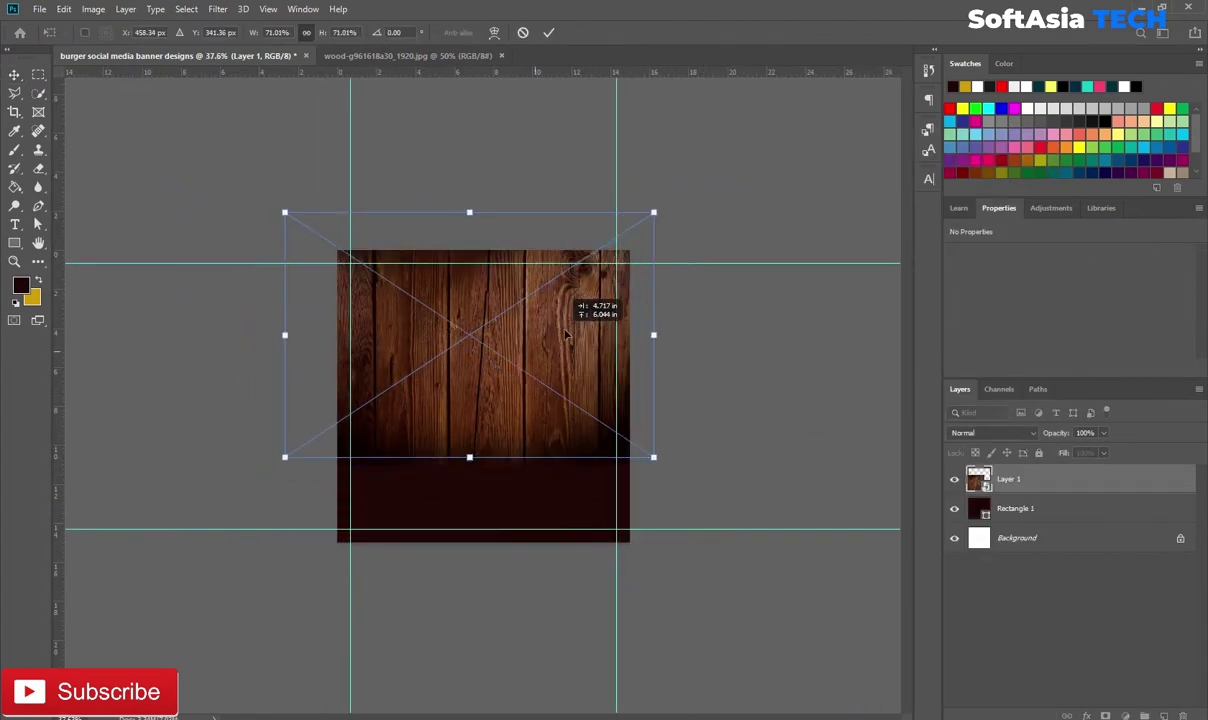
drag(650, 418, 572, 330)
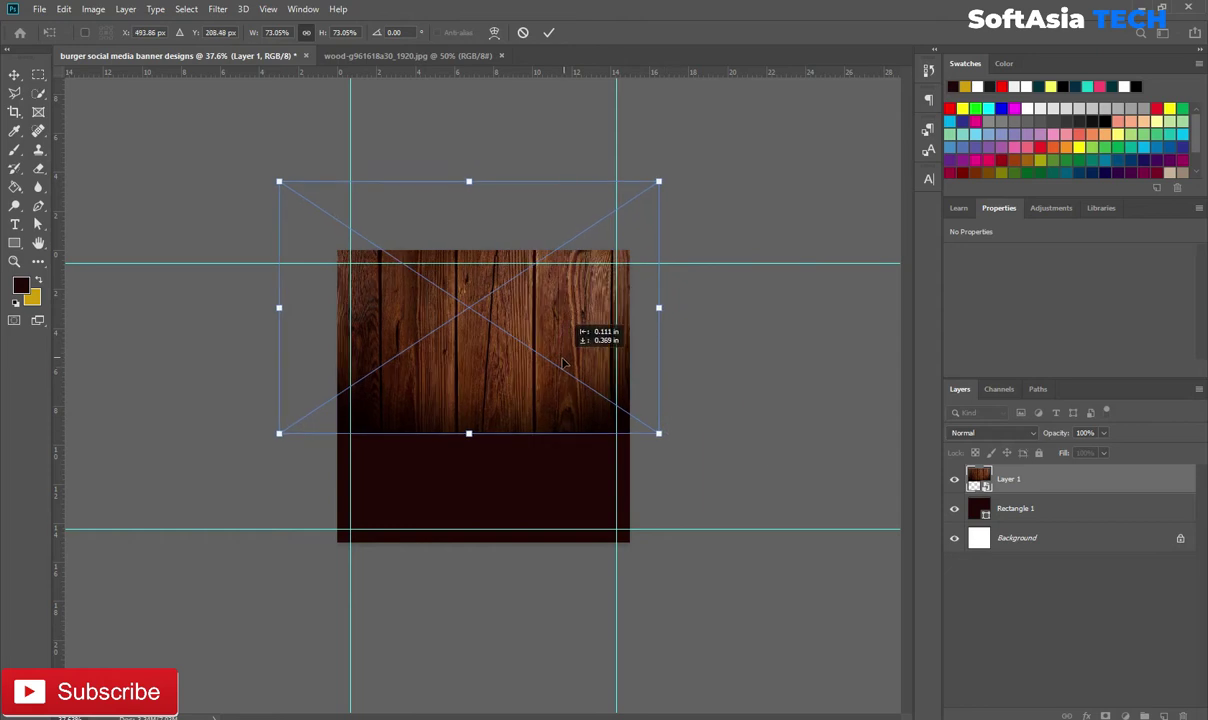
key(Return)
click(1071, 505)
click(1068, 480)
Duplicate the wood layer and move the copy down over the lower canvas.
key(ctrl+j)
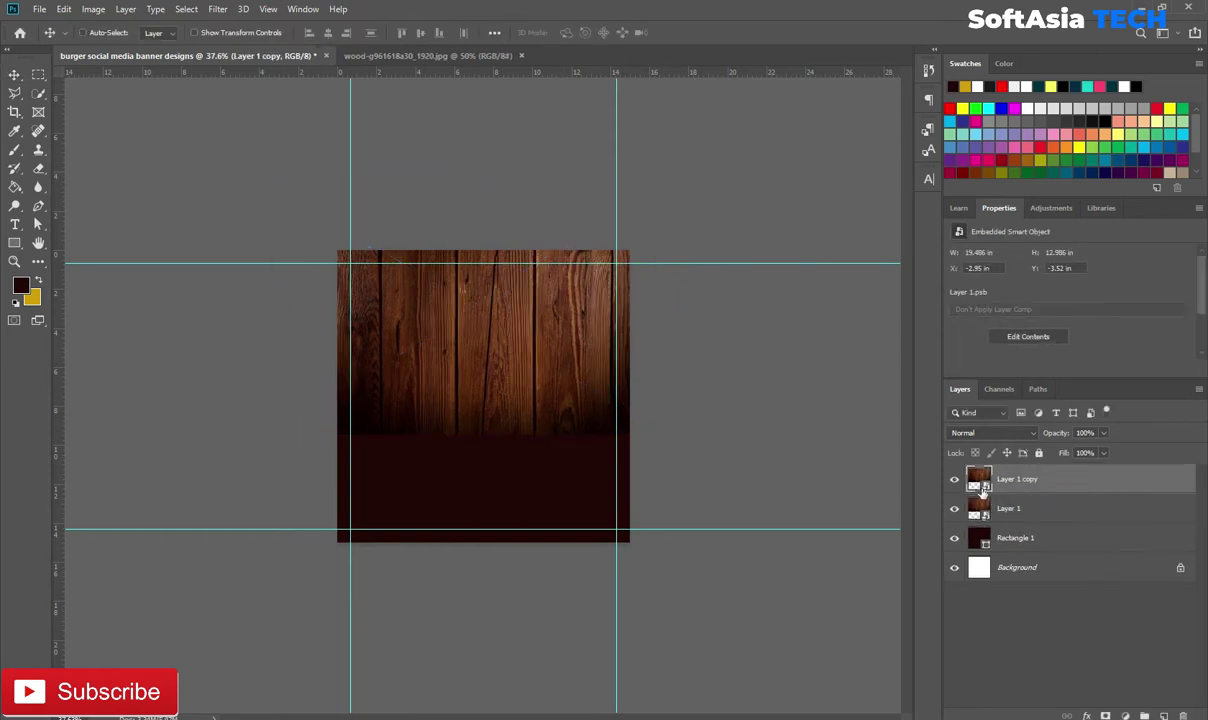
key(ctrl+t)
drag(499, 410, 501, 627)
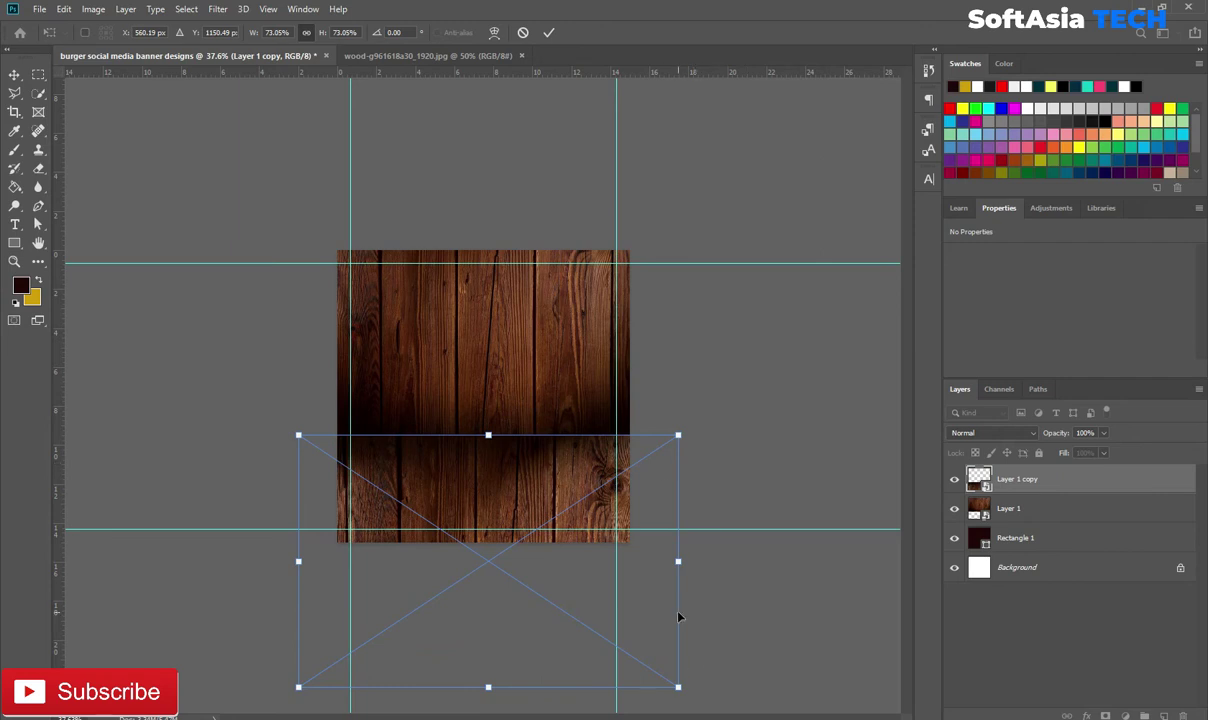
right_click(499, 535)
click(515, 637)
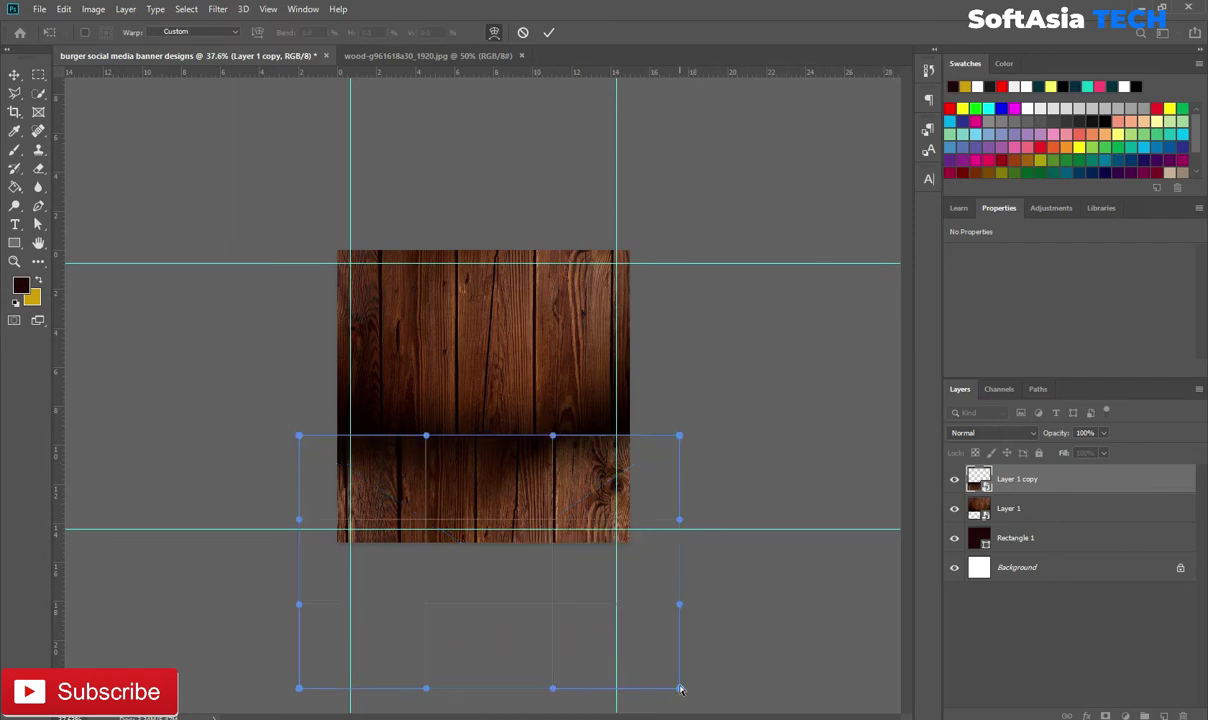
drag(678, 687, 737, 697)
key(ctrl+z)
key(Return)
Apply a perspective transform to the copy, spreading its bottom corners far outward.
key(ctrl+t)
right_click(485, 494)
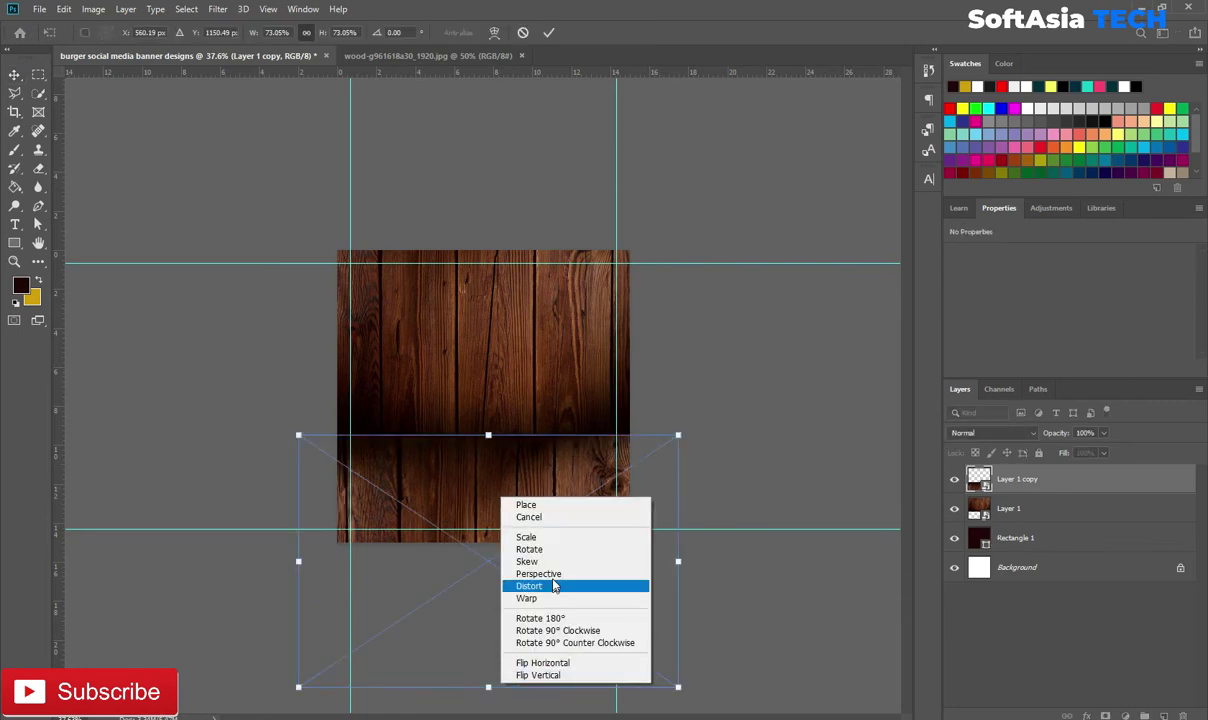
click(550, 583)
drag(690, 688, 752, 688)
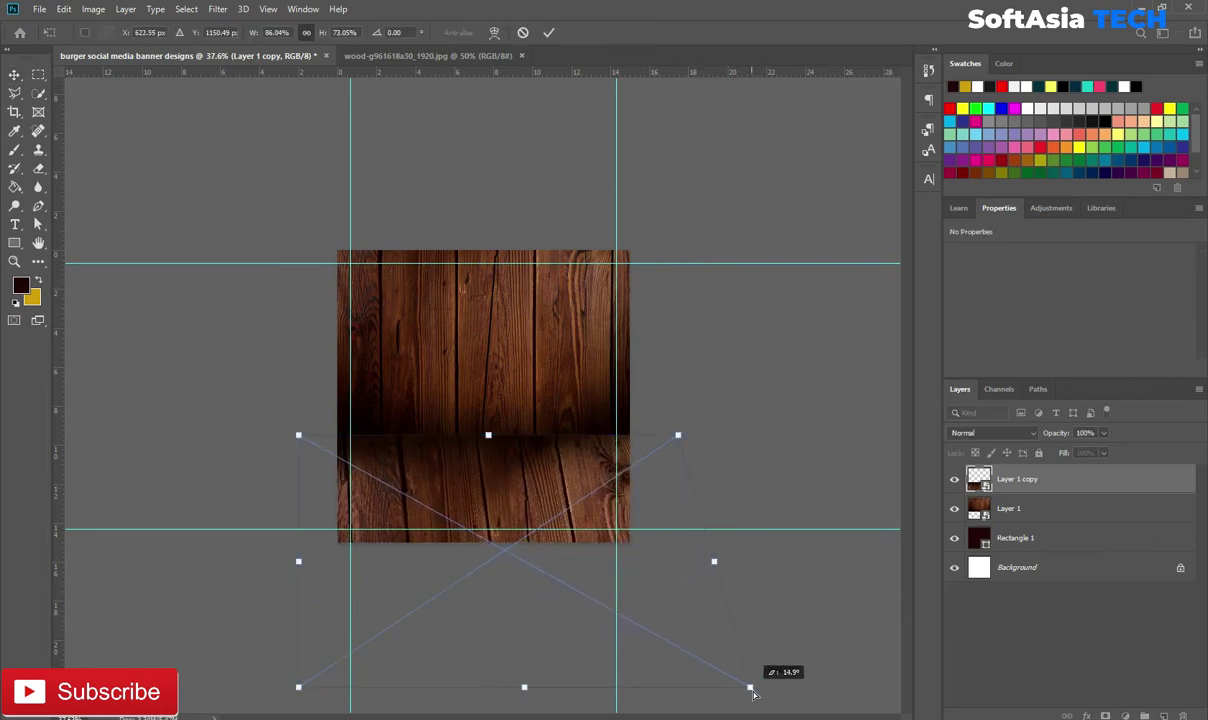
drag(297, 688, 178, 686)
drag(751, 687, 843, 687)
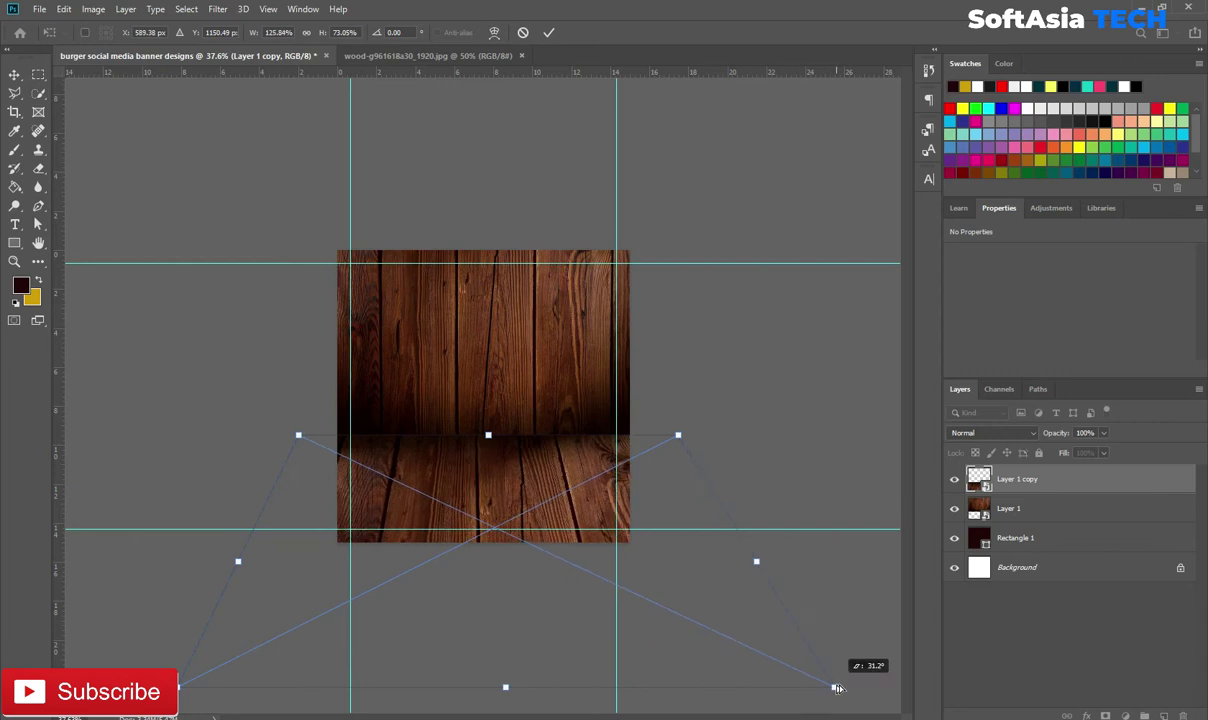
drag(178, 687, 66, 687)
drag(843, 687, 978, 673)
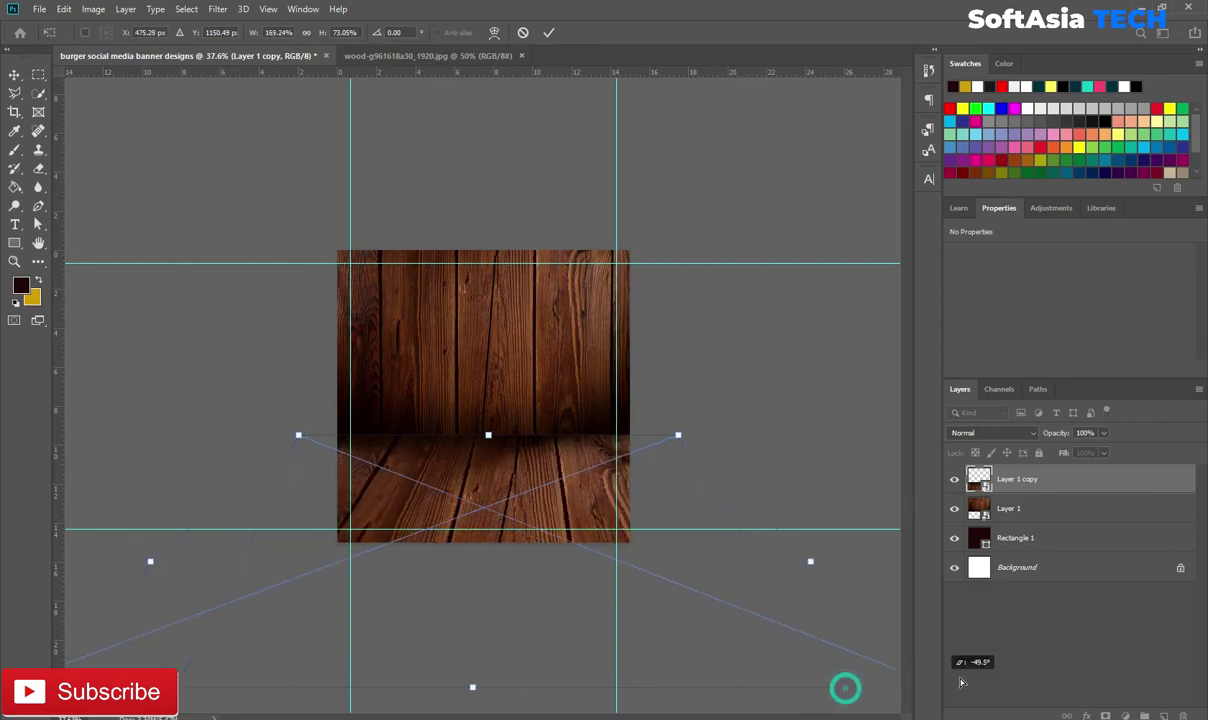
drag(302, 438, 291, 435)
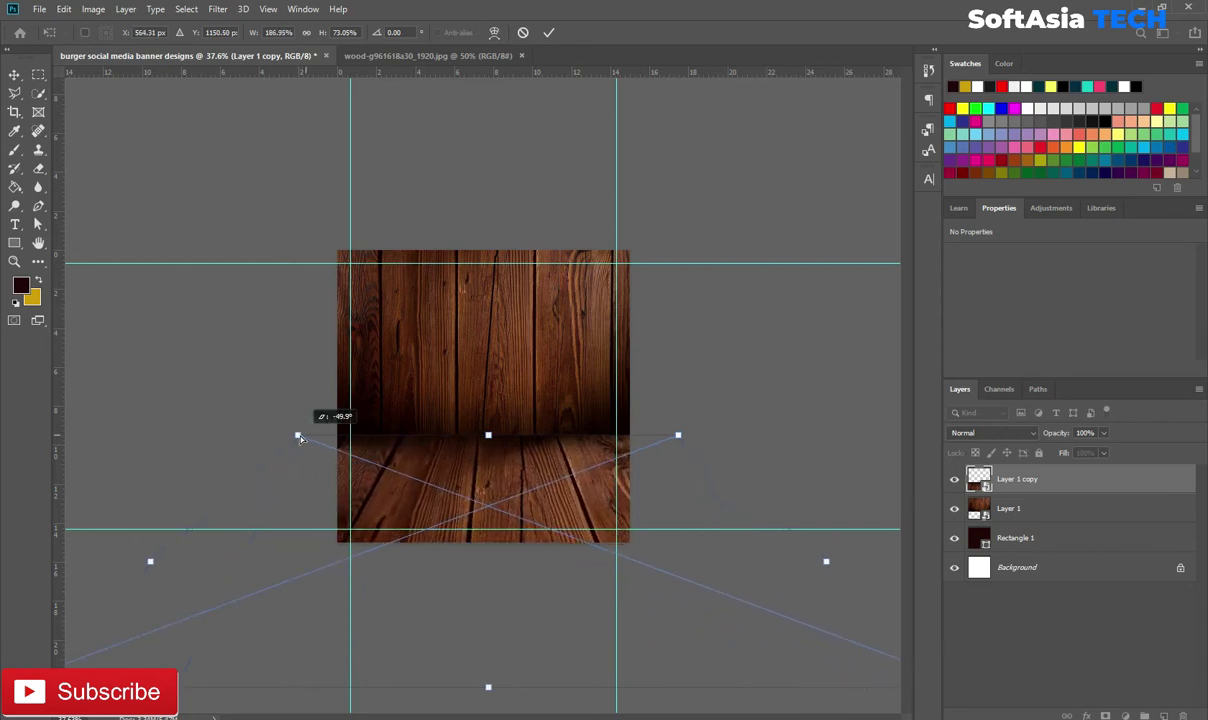
Stretch the floor's top and bottom corners wider, beyond the canvas edges, and apply.
key(ctrl+minus)
drag(855, 615, 898, 615)
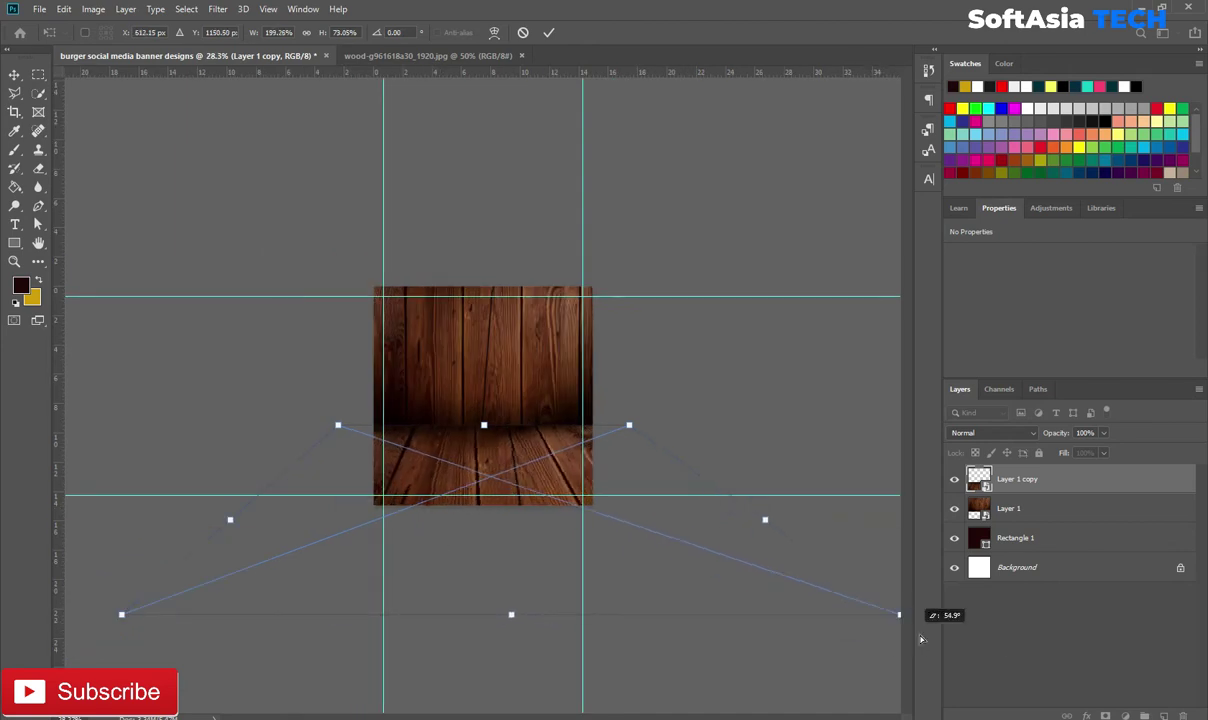
mouse_move(118, 616)
mouse_down()
mouse_move(54, 622)
mouse_move(3, 599)
mouse_up()
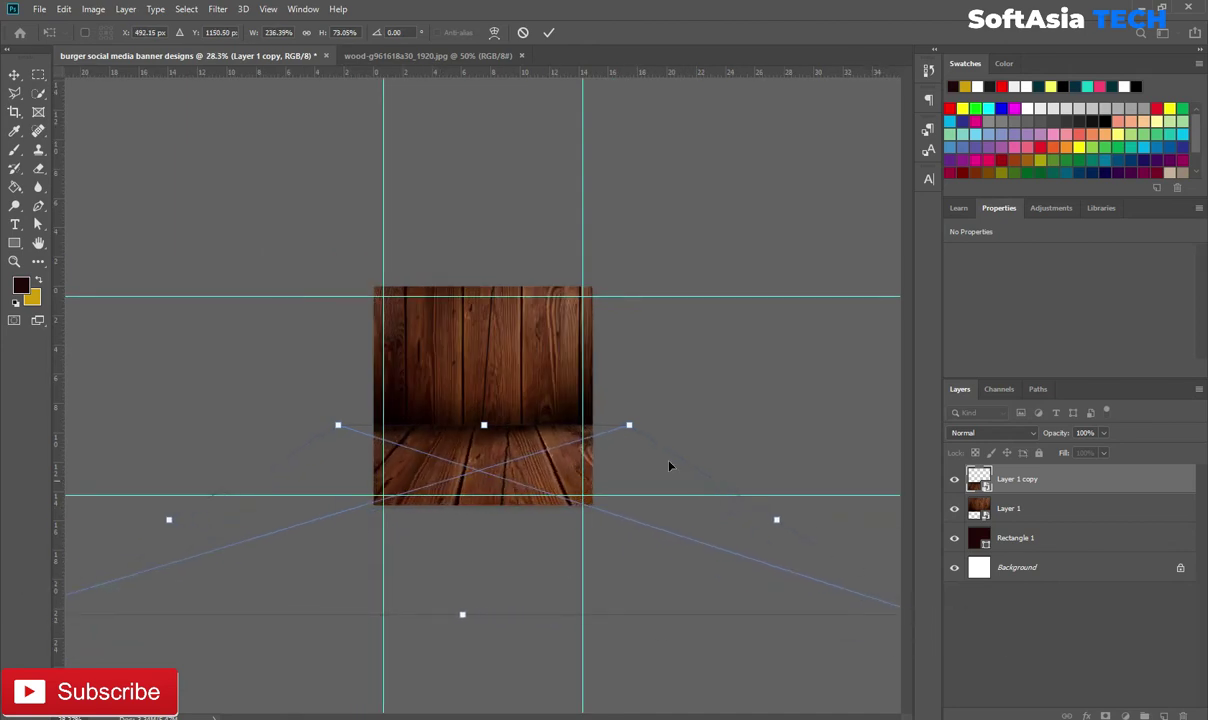
drag(629, 425, 646, 425)
drag(329, 425, 307, 425)
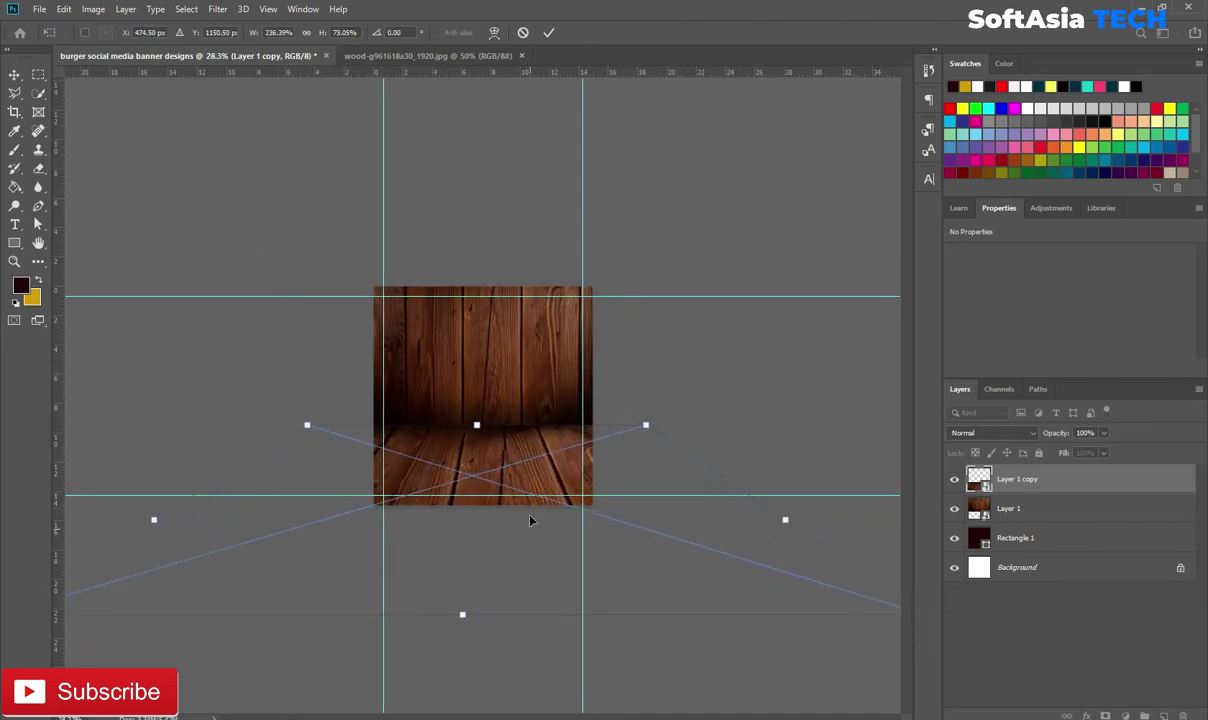
key(ctrl+minus)
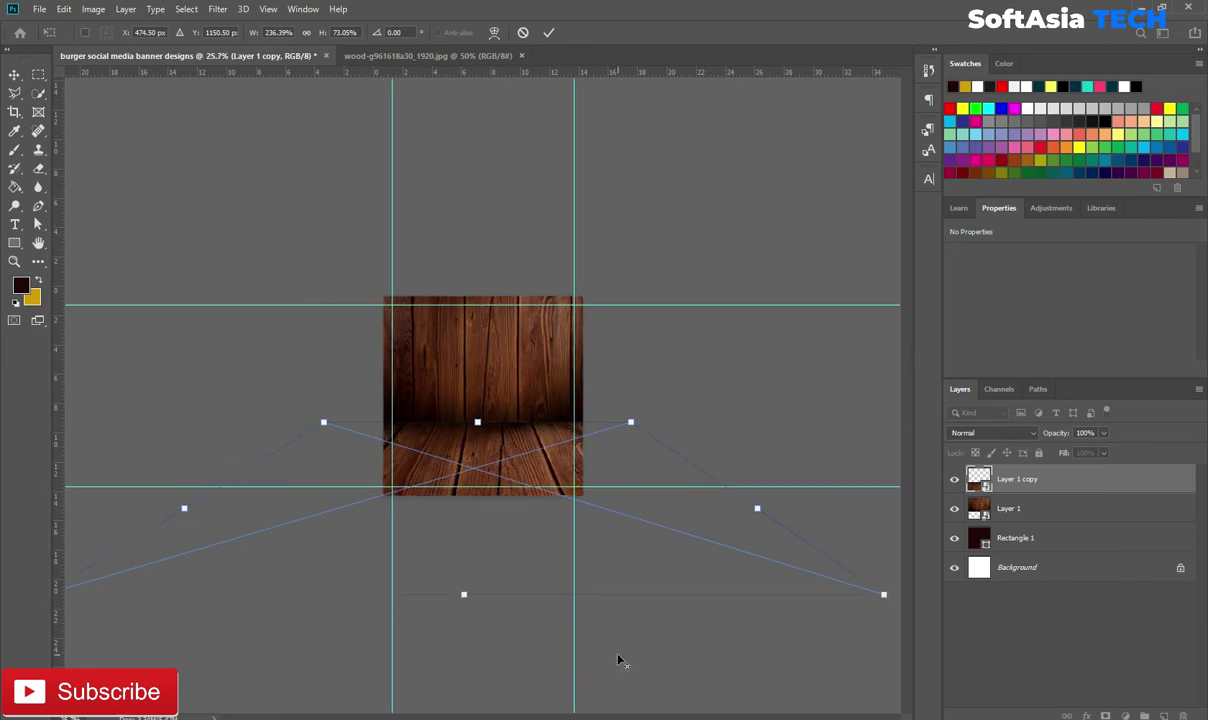
key(ctrl+minus)
drag(760, 532, 840, 534)
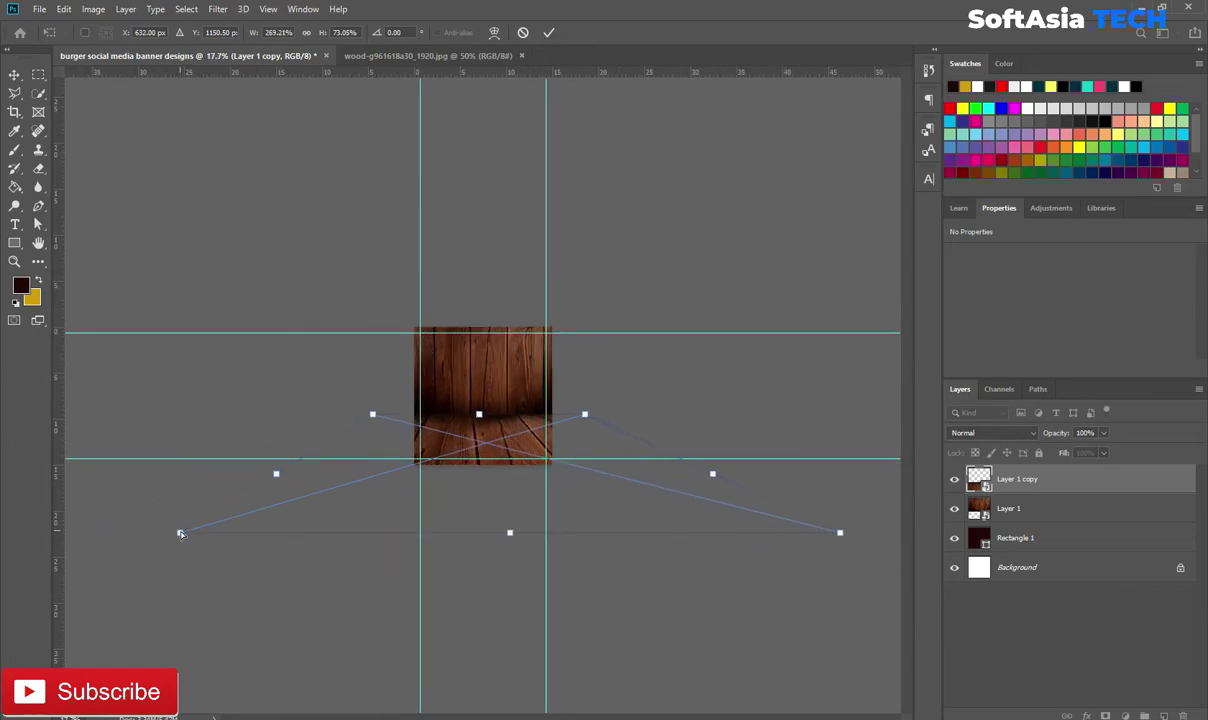
drag(180, 532, 65, 531)
drag(840, 534, 925, 532)
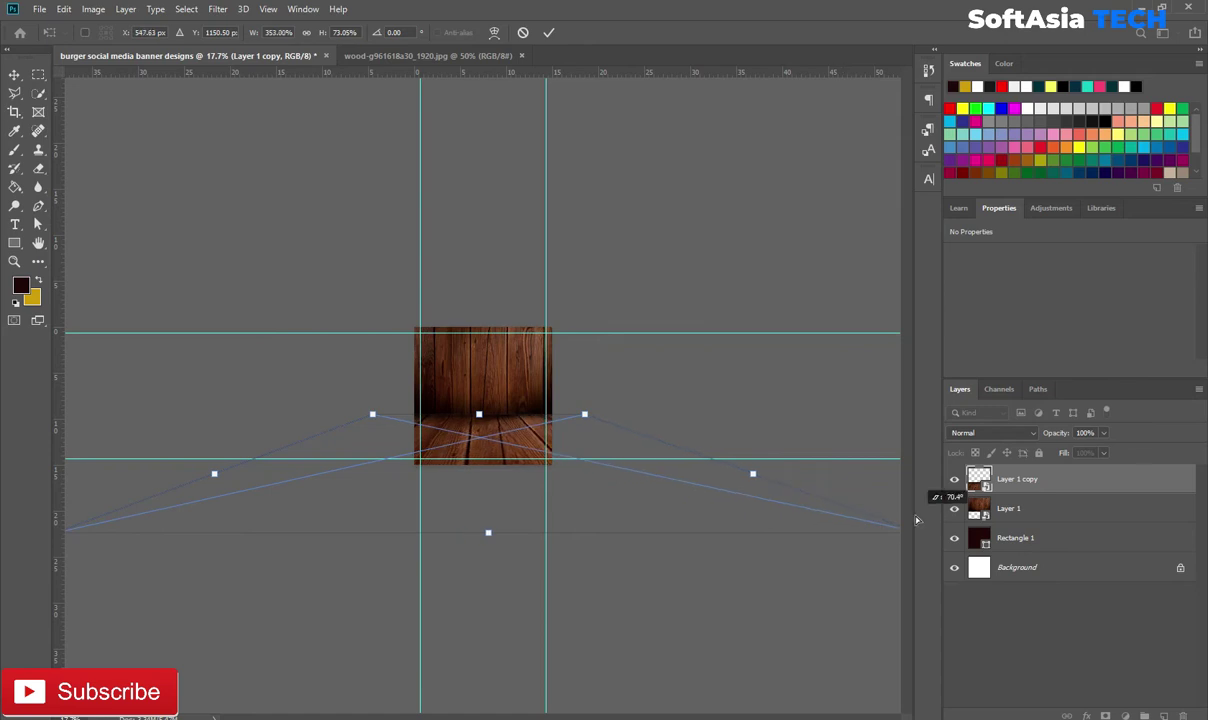
key(Escape)
key(ctrl+0)
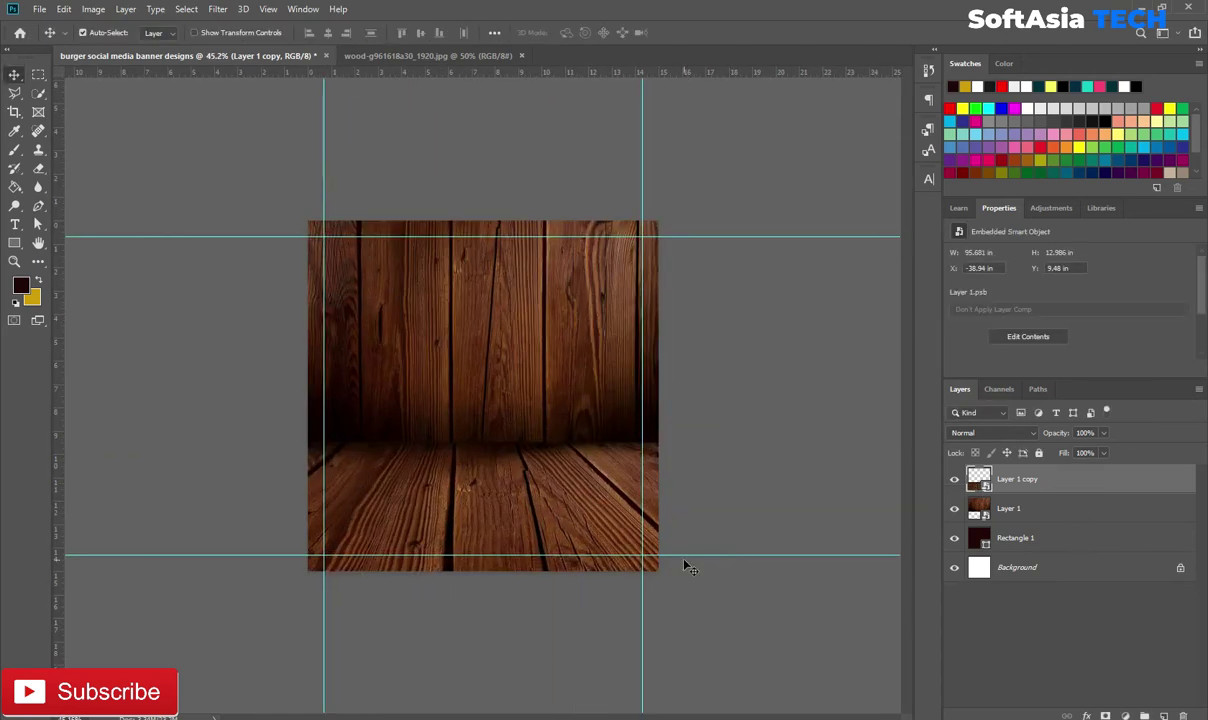
Nudge the wood floor up and give the wall layer a 3.8 px Gaussian Blur smart filter.
mouse_move(490, 410)
mouse_down()
mouse_move(510, 373)
mouse_move(499, 478)
mouse_up()
click(1040, 511)
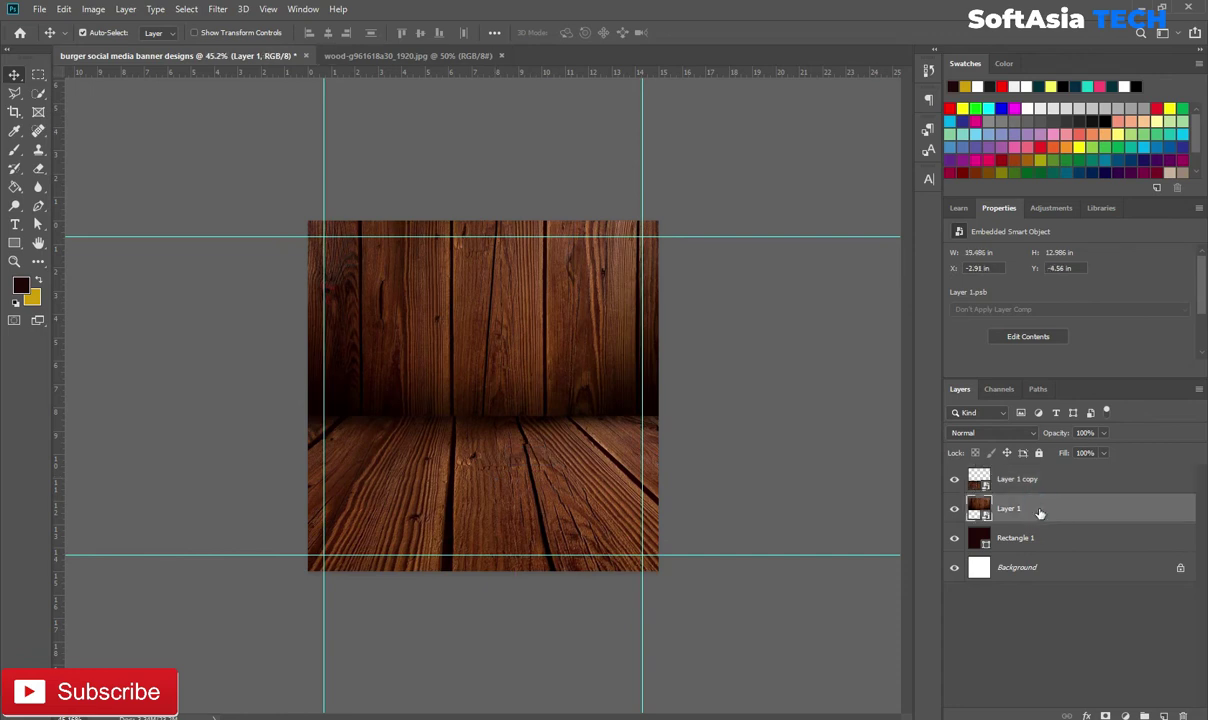
click(216, 9)
click(430, 236)
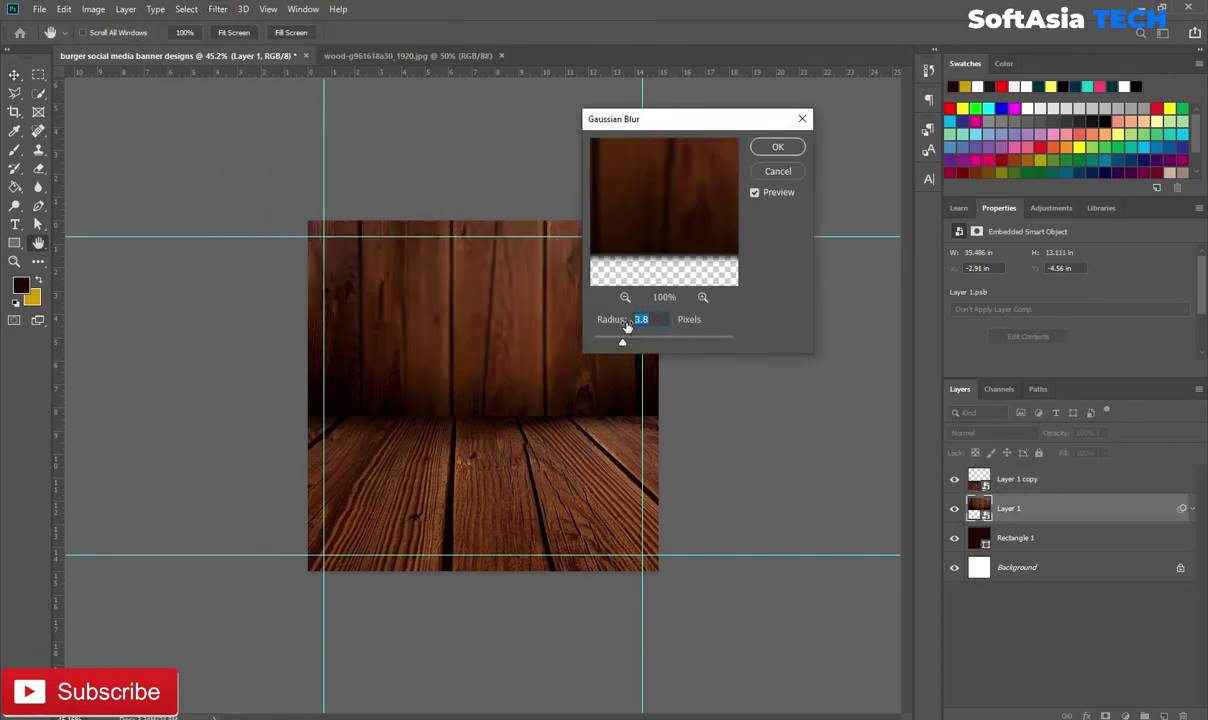
text(2.5)
click(777, 147)
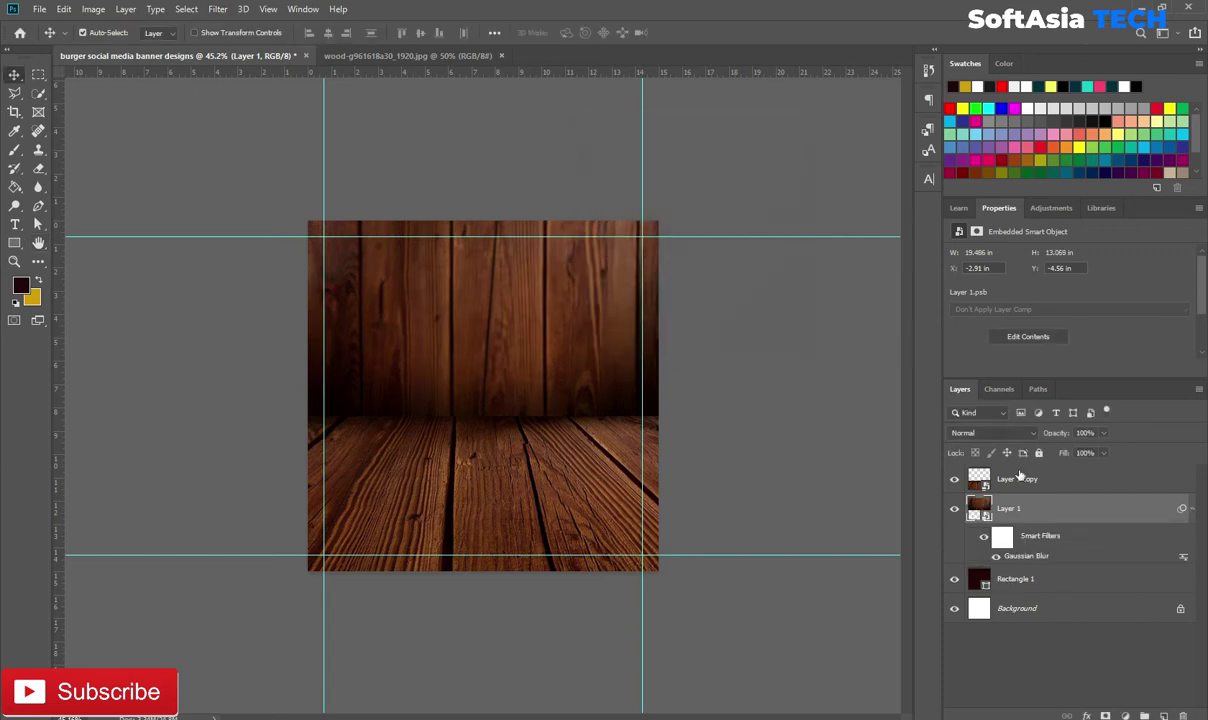
double_click(1027, 556)
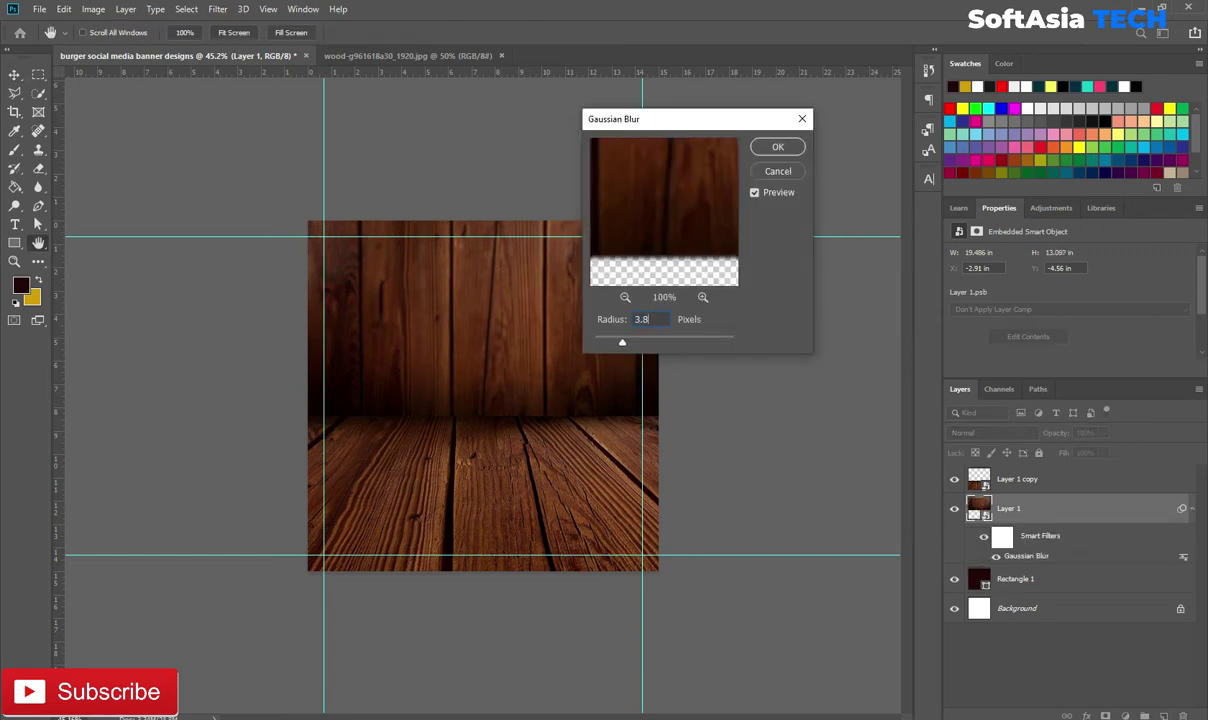
click(778, 148)
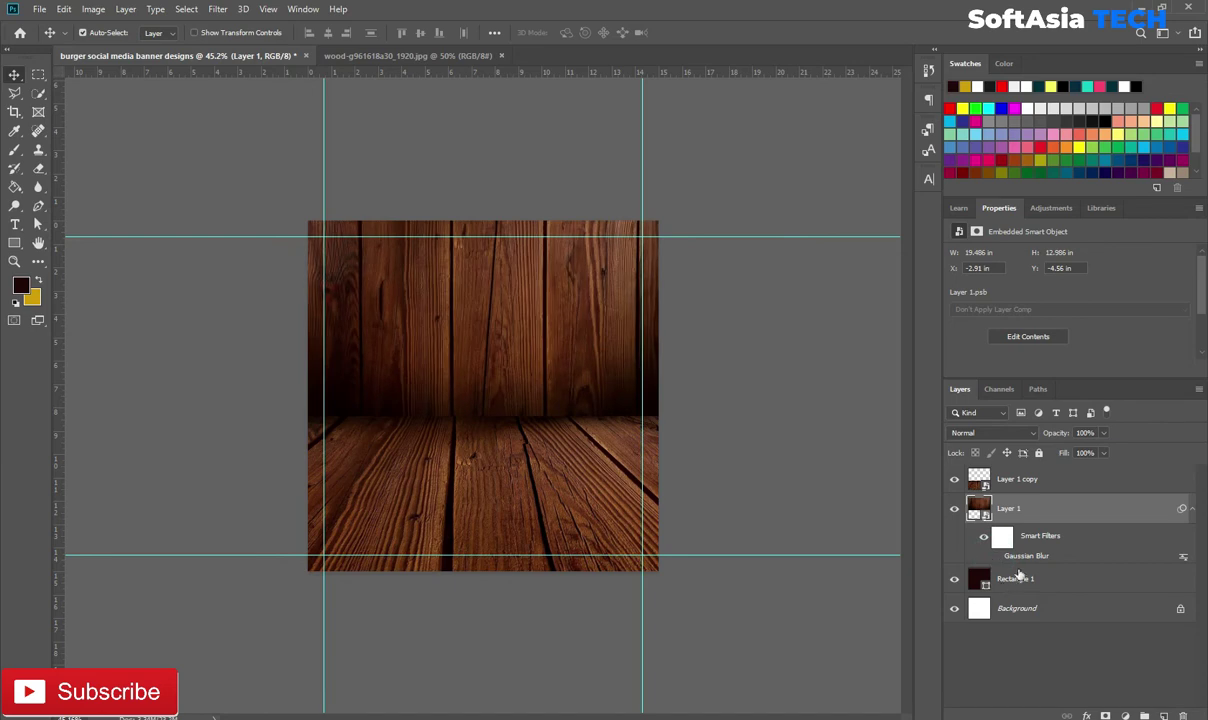
click(93, 9)
Bend a Curves adjustment into an S-curve on the wood wall, then add a white layer mask.
click(250, 72)
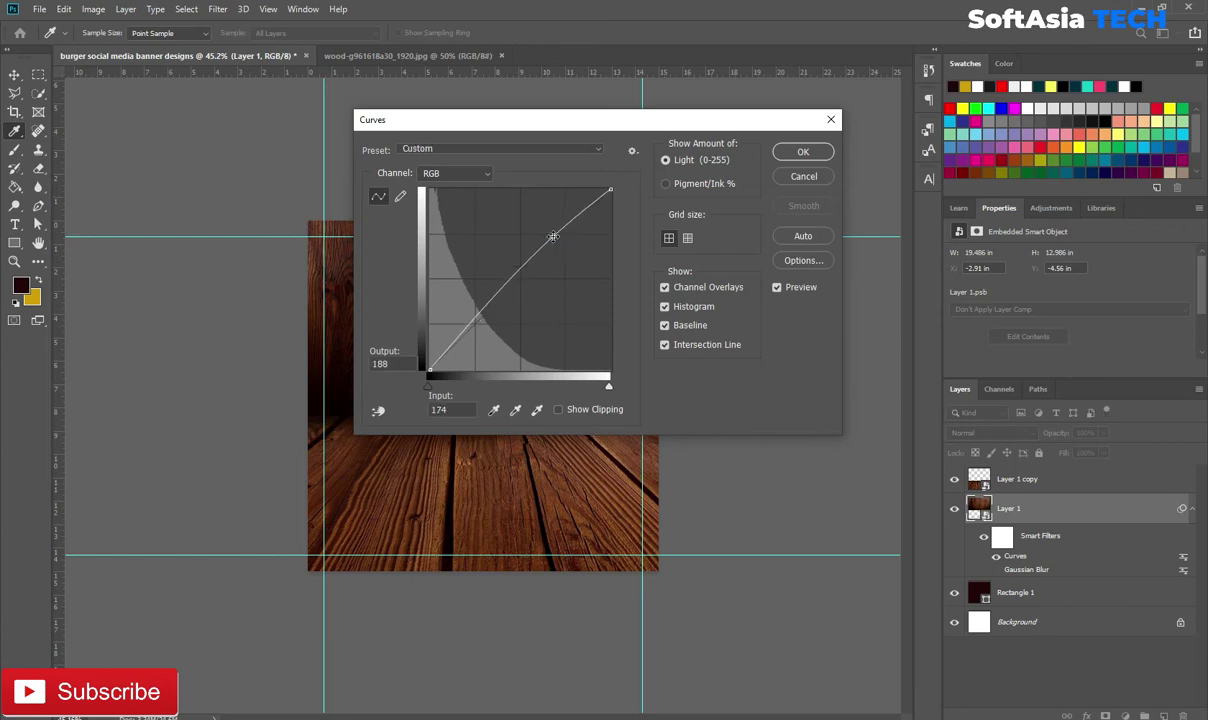
drag(530, 119, 672, 11)
drag(707, 126, 694, 126)
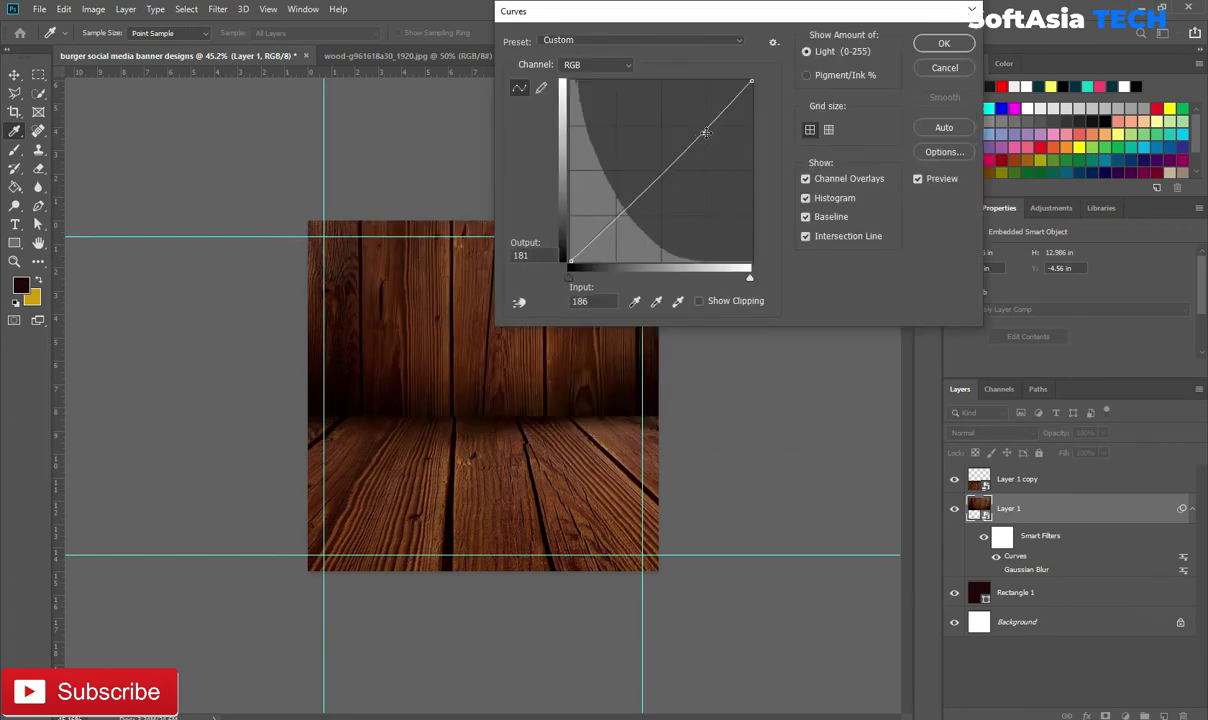
drag(621, 206, 621, 217)
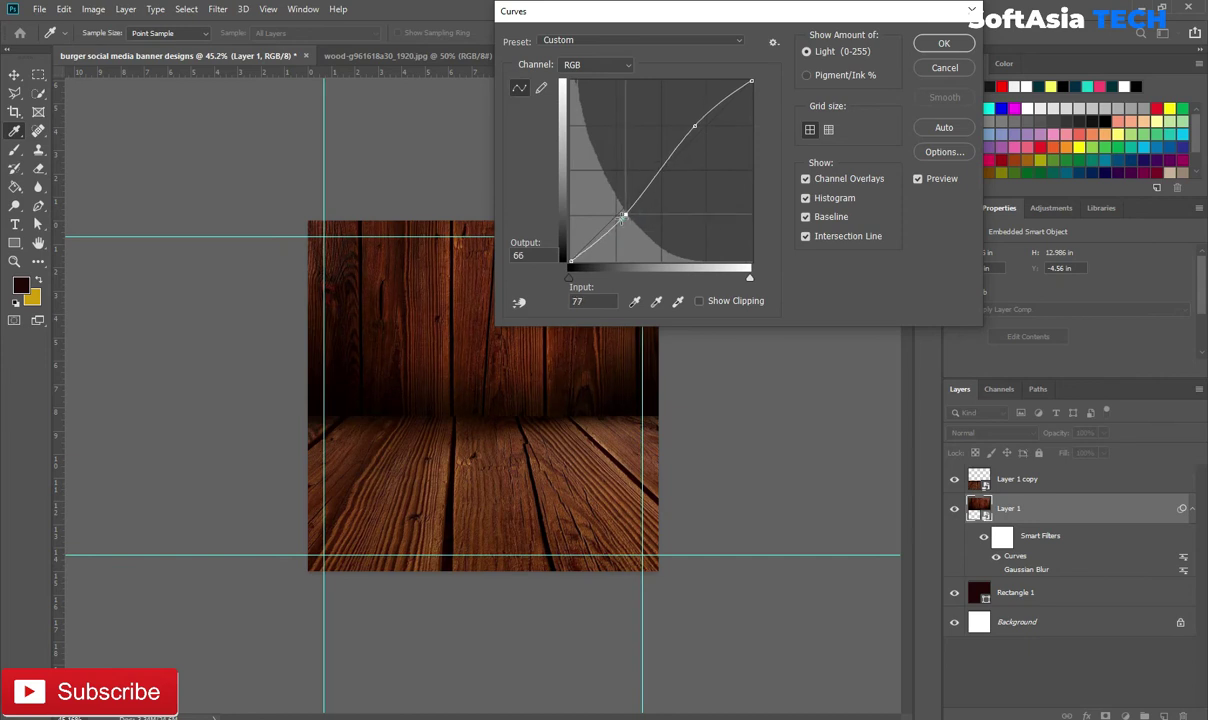
drag(693, 128, 688, 127)
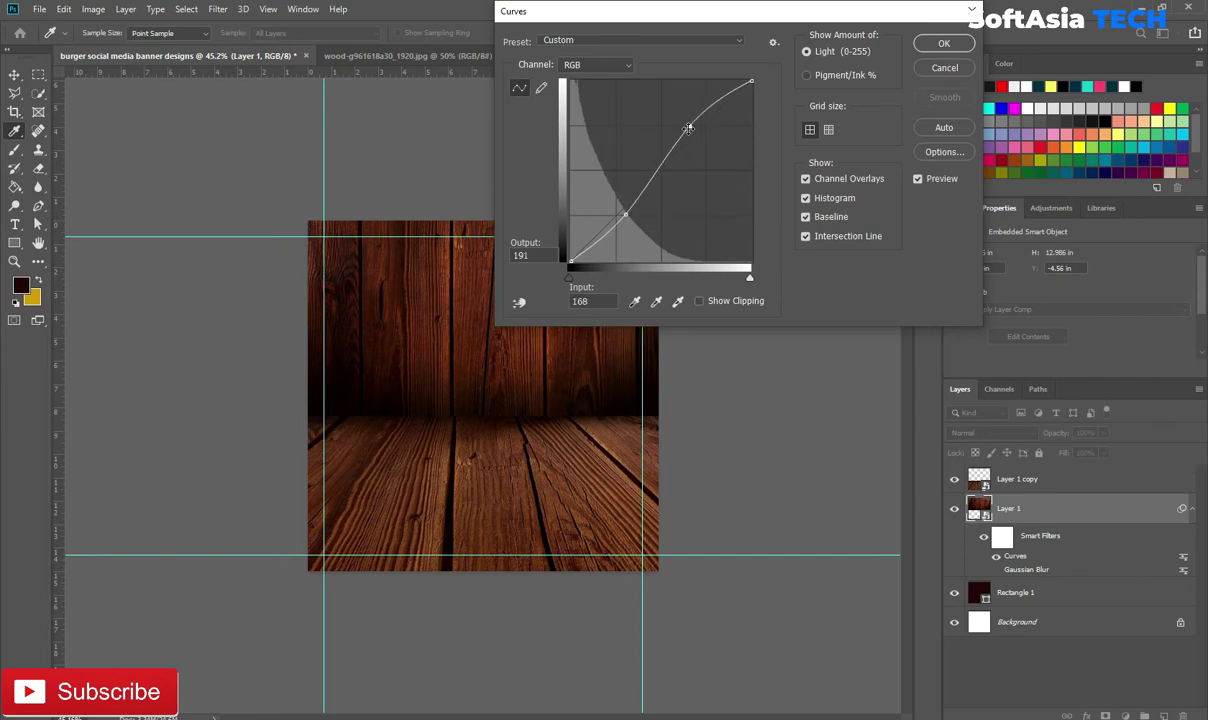
click(943, 43)
click(1192, 510)
Nudge the wall texture slightly and add a blank mask to Layer 1 copy.
click(1125, 716)
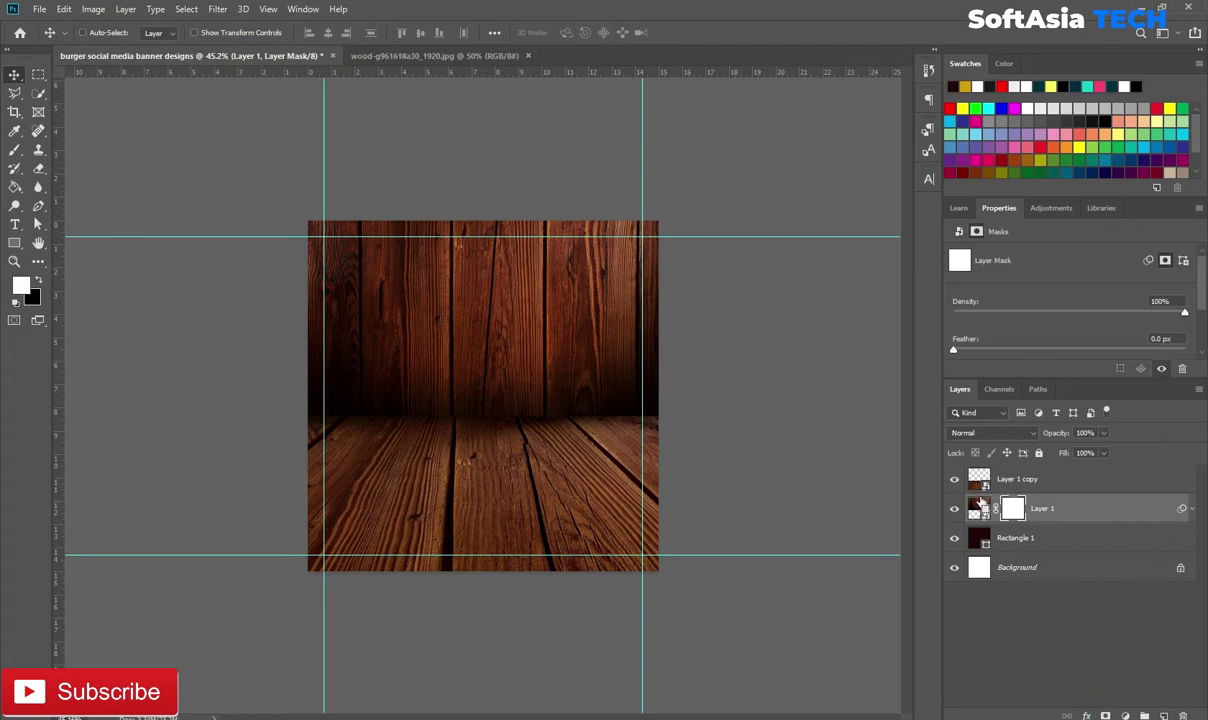
ctrl+click(978, 480)
key(ctrl+d)
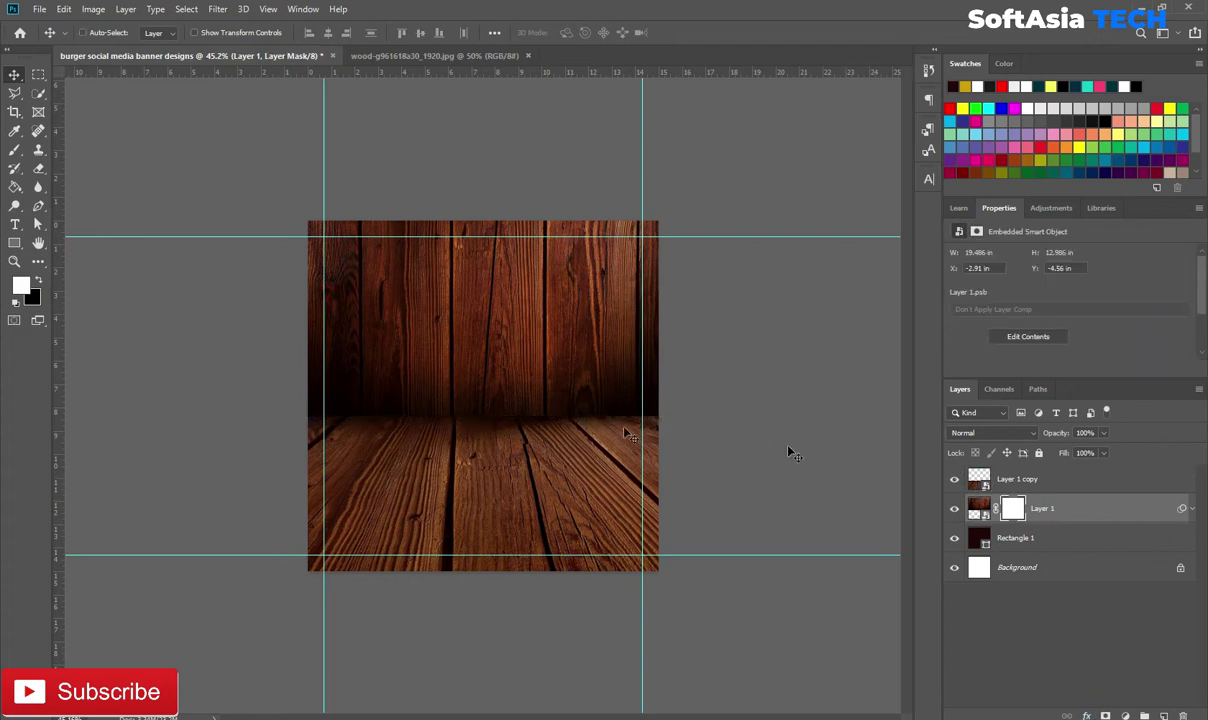
mouse_move(502, 322)
mouse_down()
mouse_move(504, 342)
mouse_move(505, 306)
mouse_up()
key(ctrl+2)
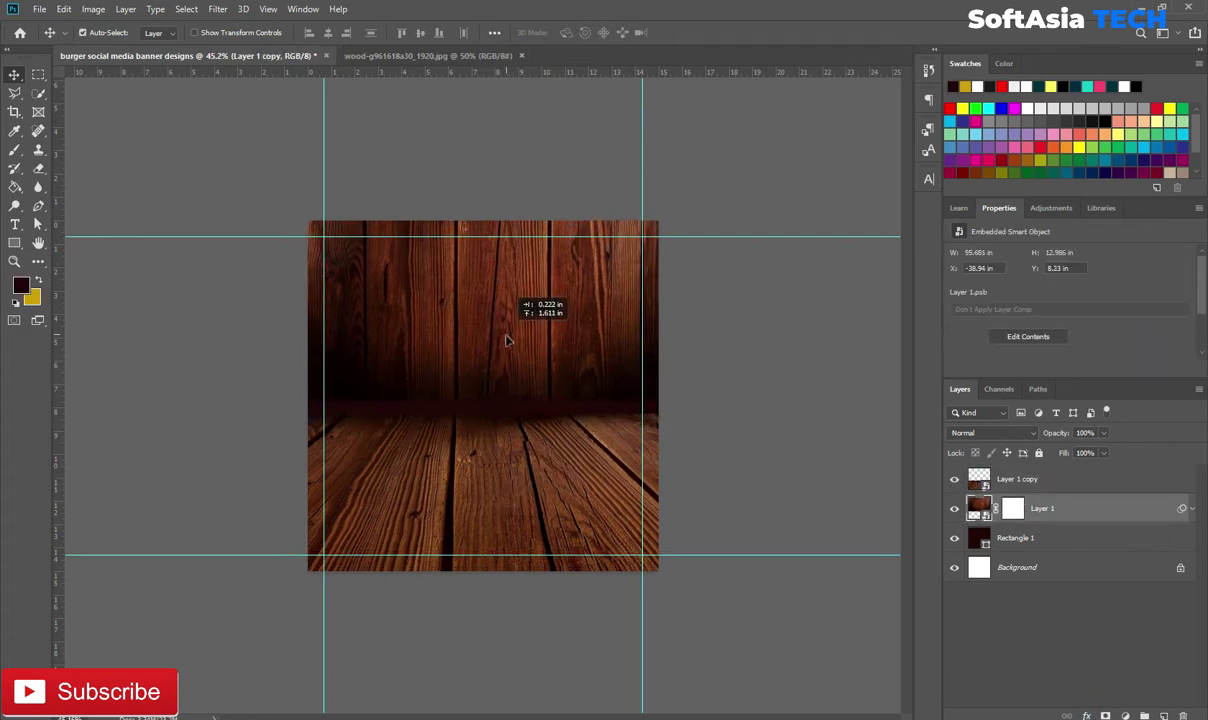
click(1017, 479)
click(1105, 716)
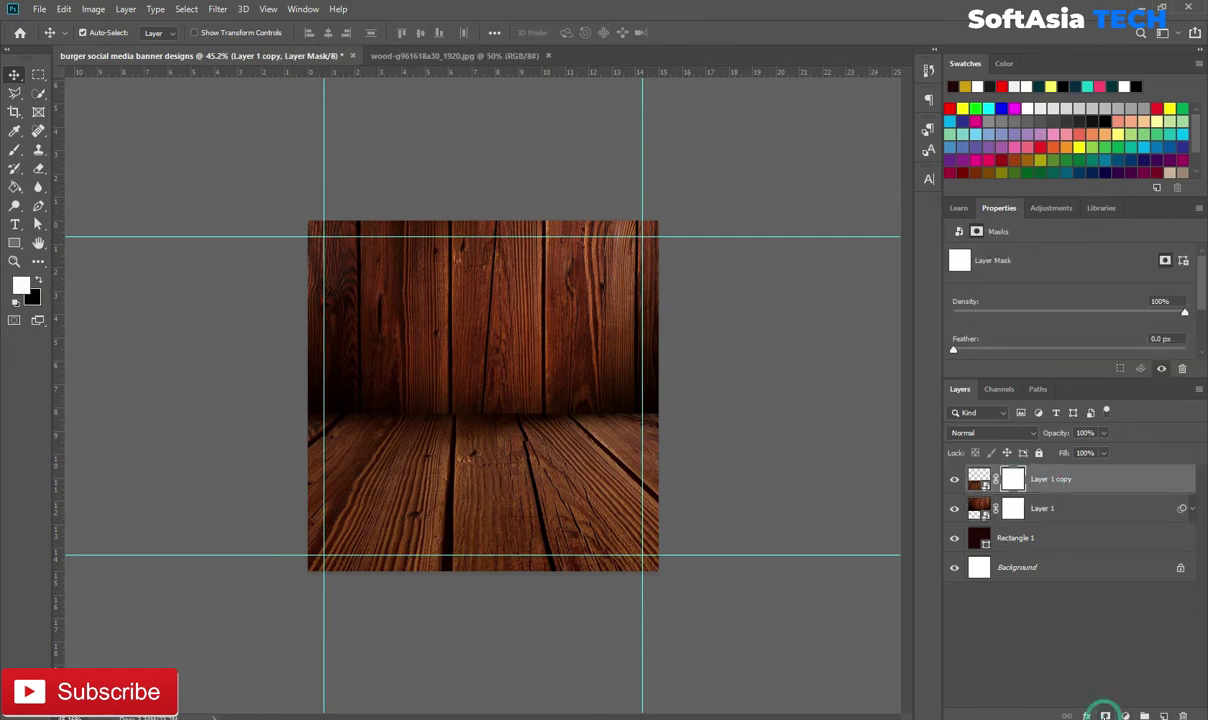
Load the floor-line selection and set up a soft round brush painting black.
ctrl+click(975, 513)
scroll(248, 393, up, 2)
scroll(248, 393, up, 2)
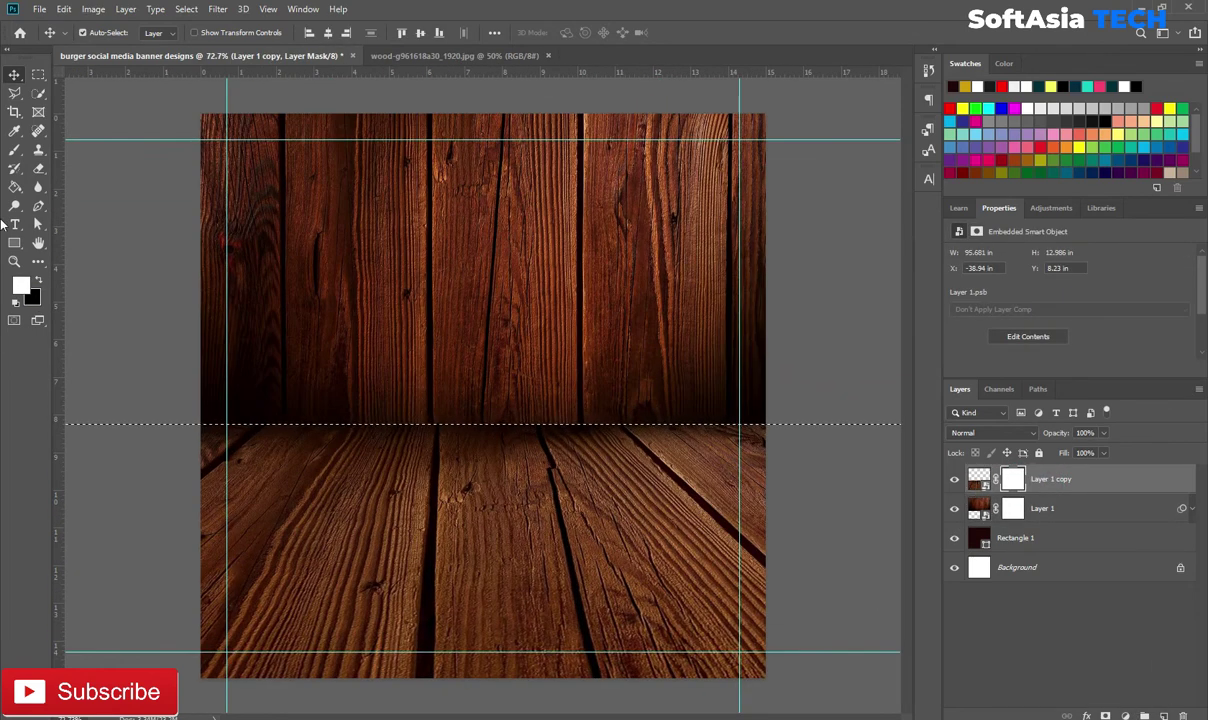
click(14, 149)
right_click(405, 262)
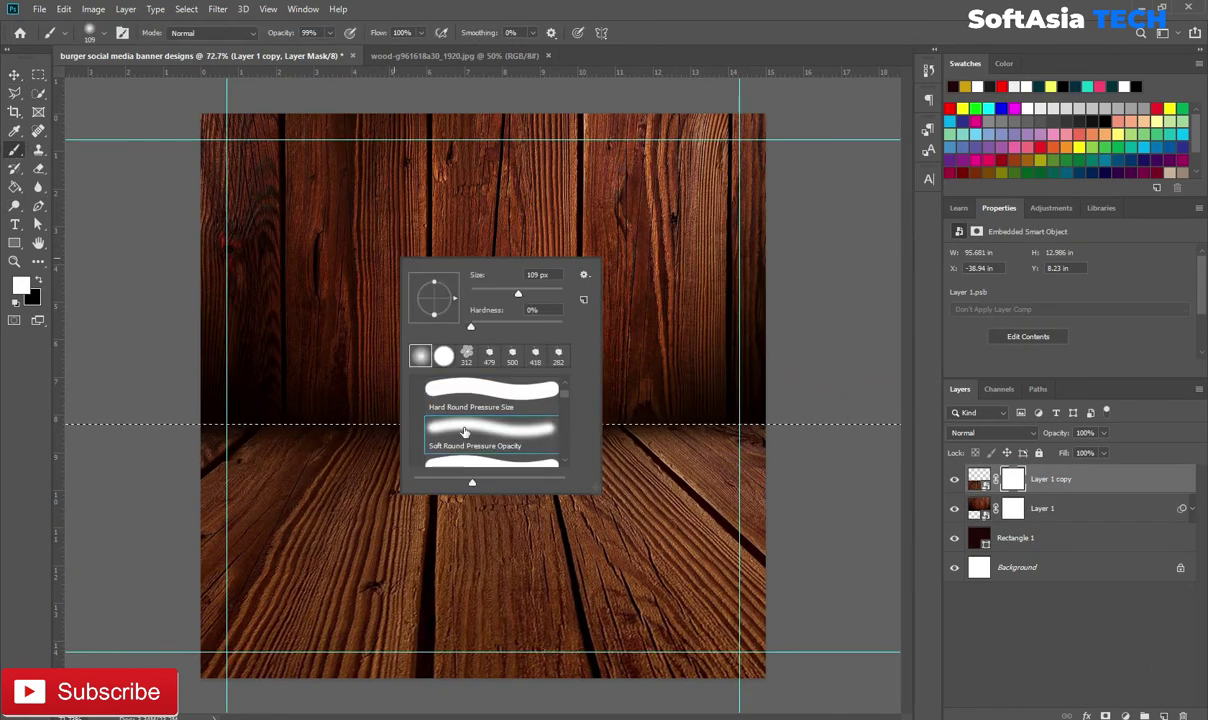
click(1013, 479)
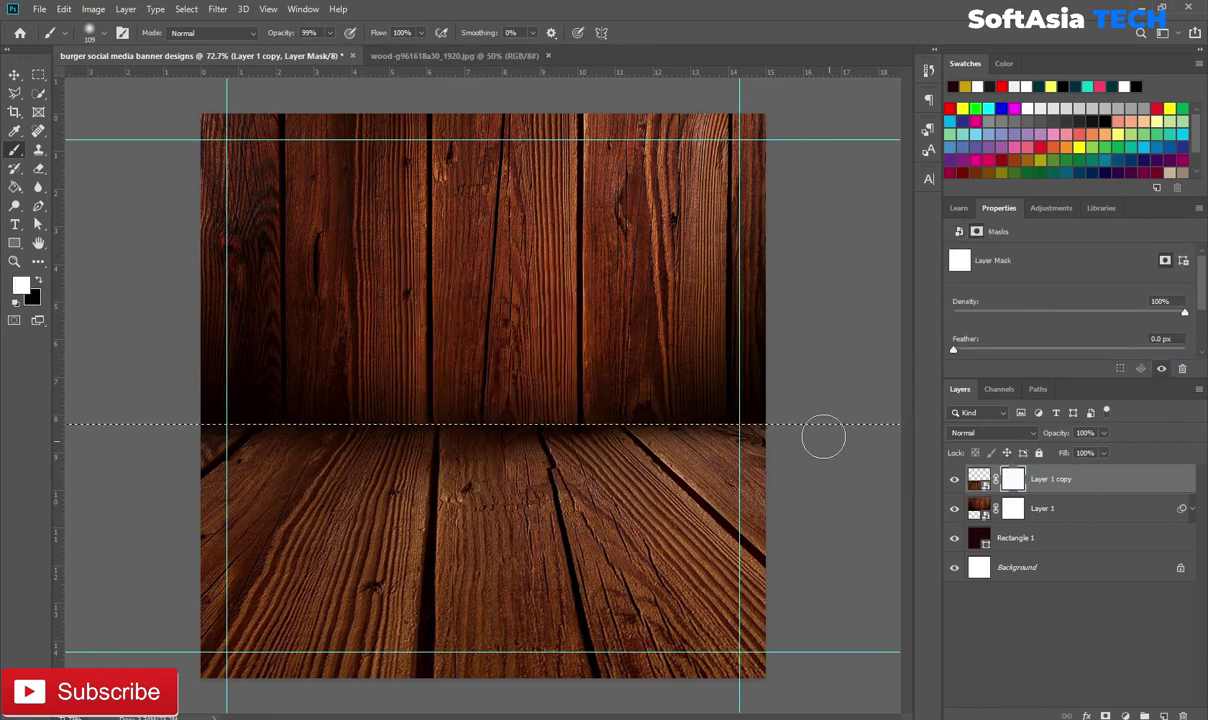
key(x)
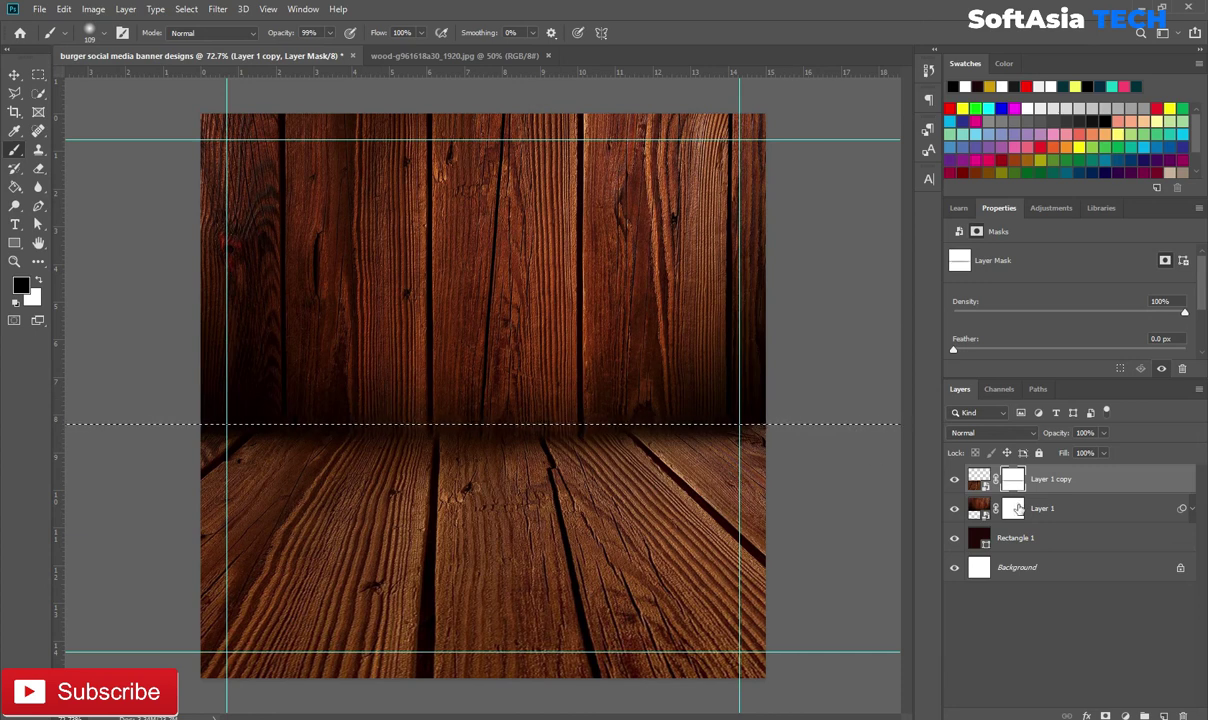
Hide the overlapping part of Layer 1 copy via an inverted mask fill, then lower the wall about half an inch.
click(1016, 509)
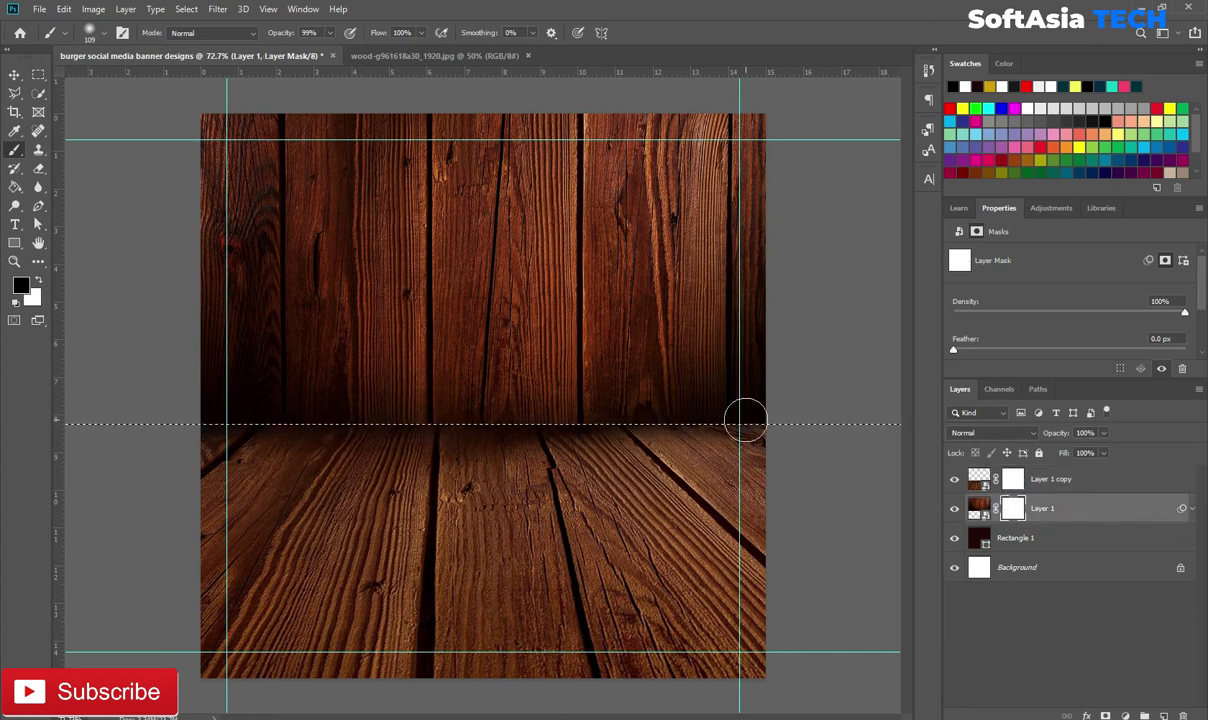
ctrl+click(983, 510)
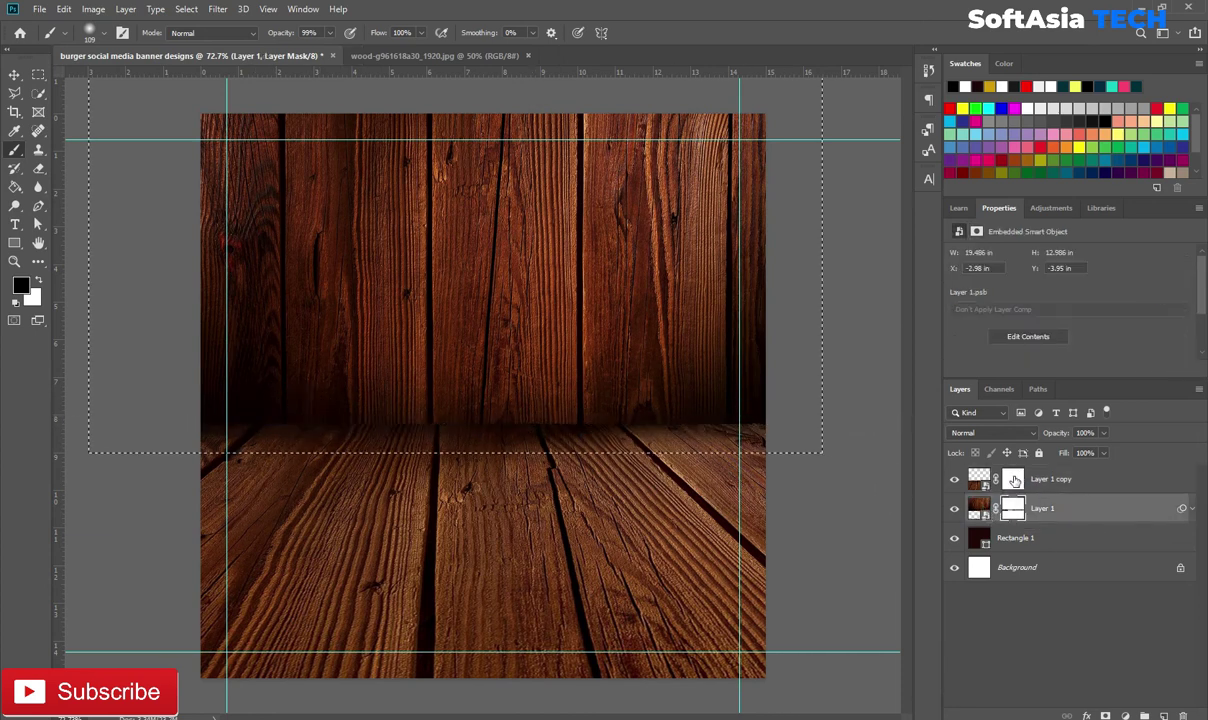
click(1013, 479)
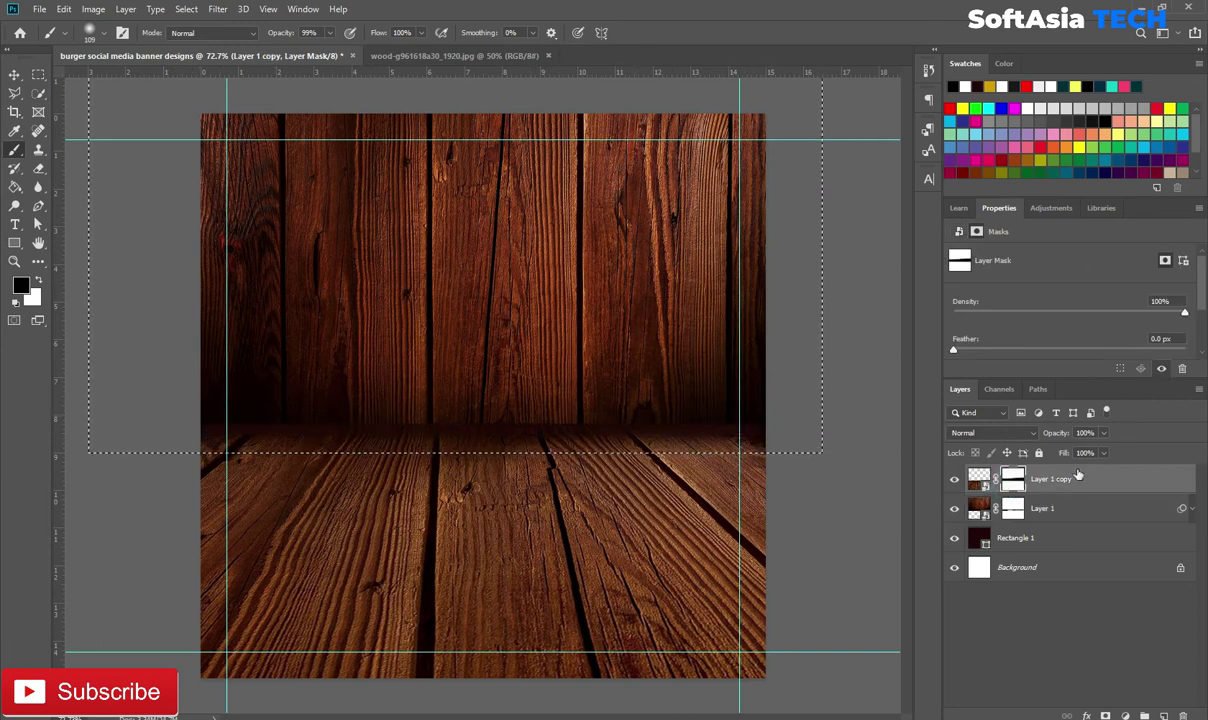
key(ctrl+shift+i)
key(alt+BackSpace)
key(ctrl+d)
click(1030, 510)
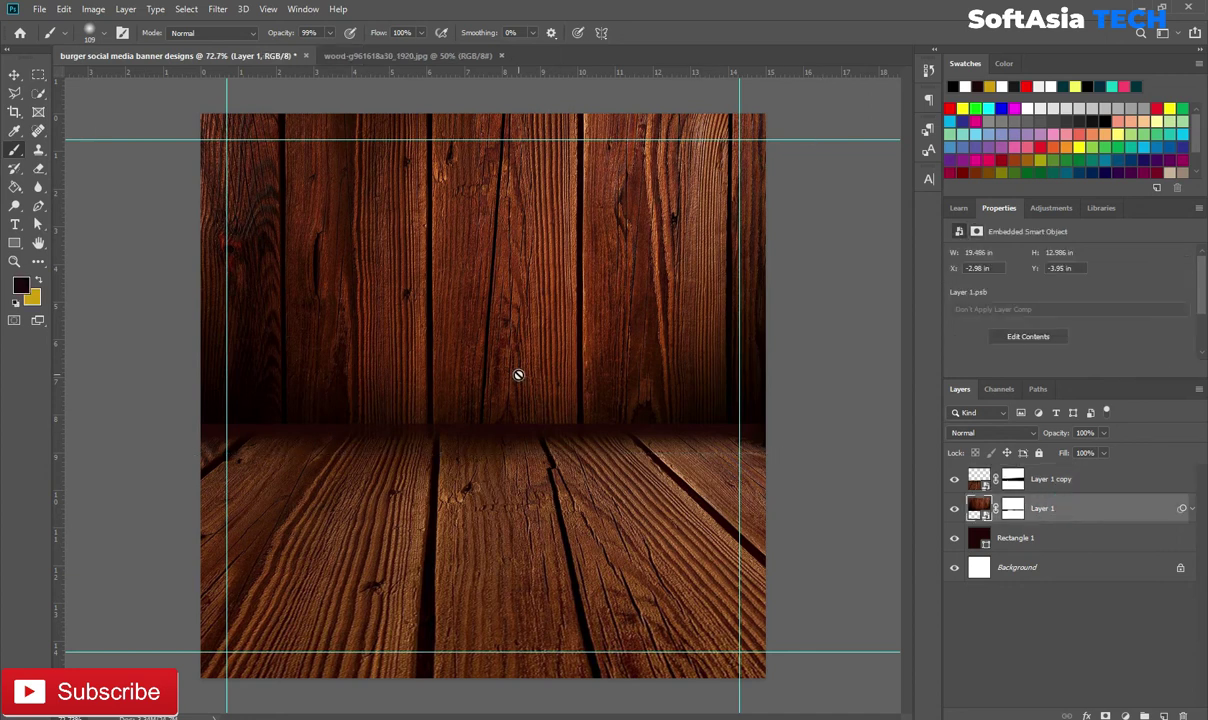
key(v)
drag(518, 375, 520, 394)
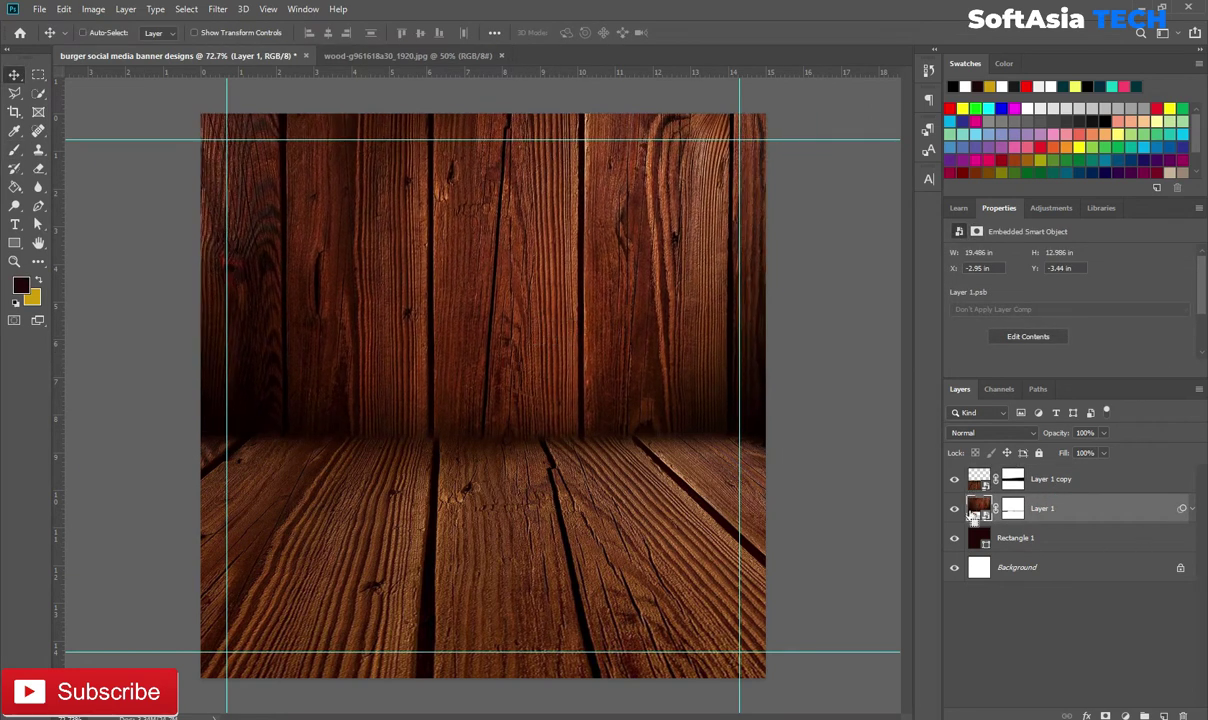
Paint along the wall-floor seam on the masks with the soft brush, switching to white.
click(1013, 510)
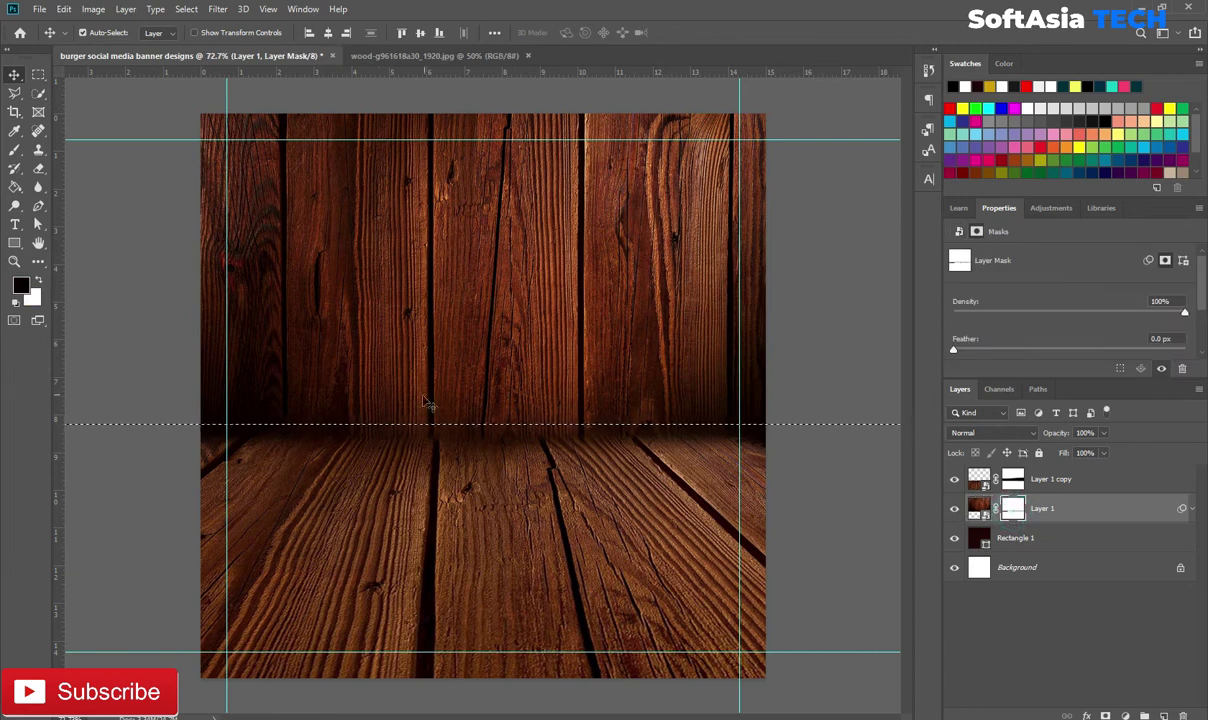
click(1014, 480)
key(b)
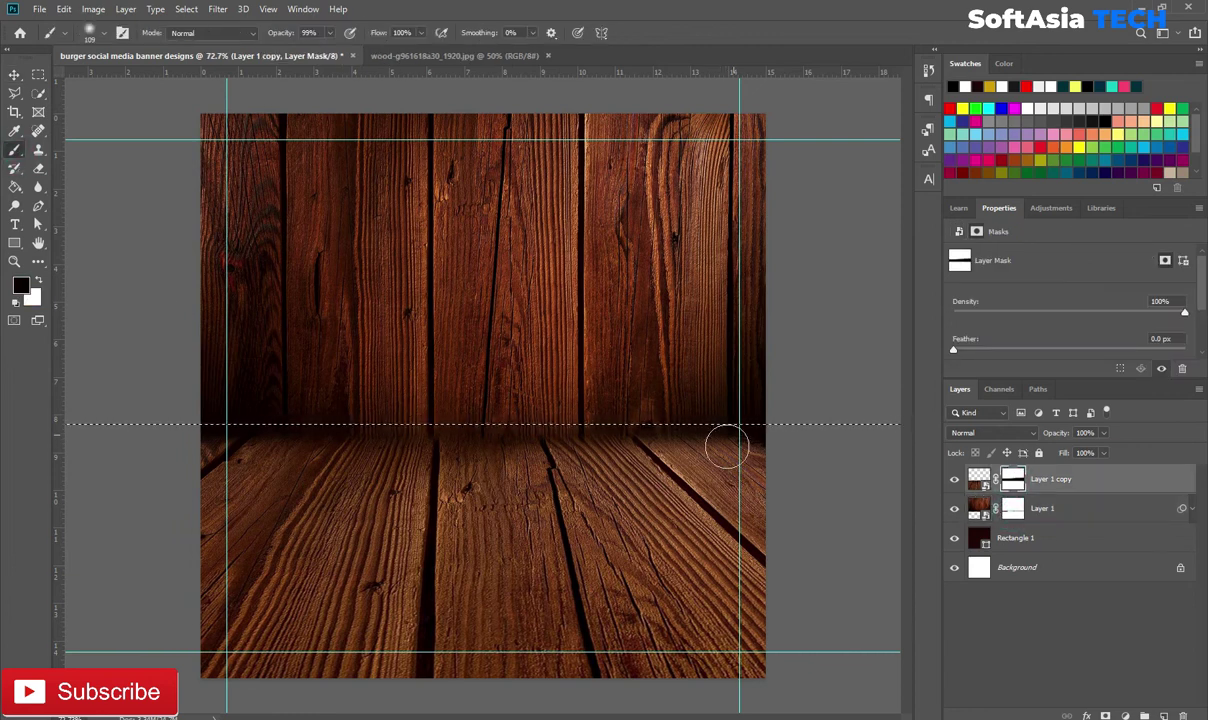
drag(723, 452, 485, 455)
key(ctrl+z)
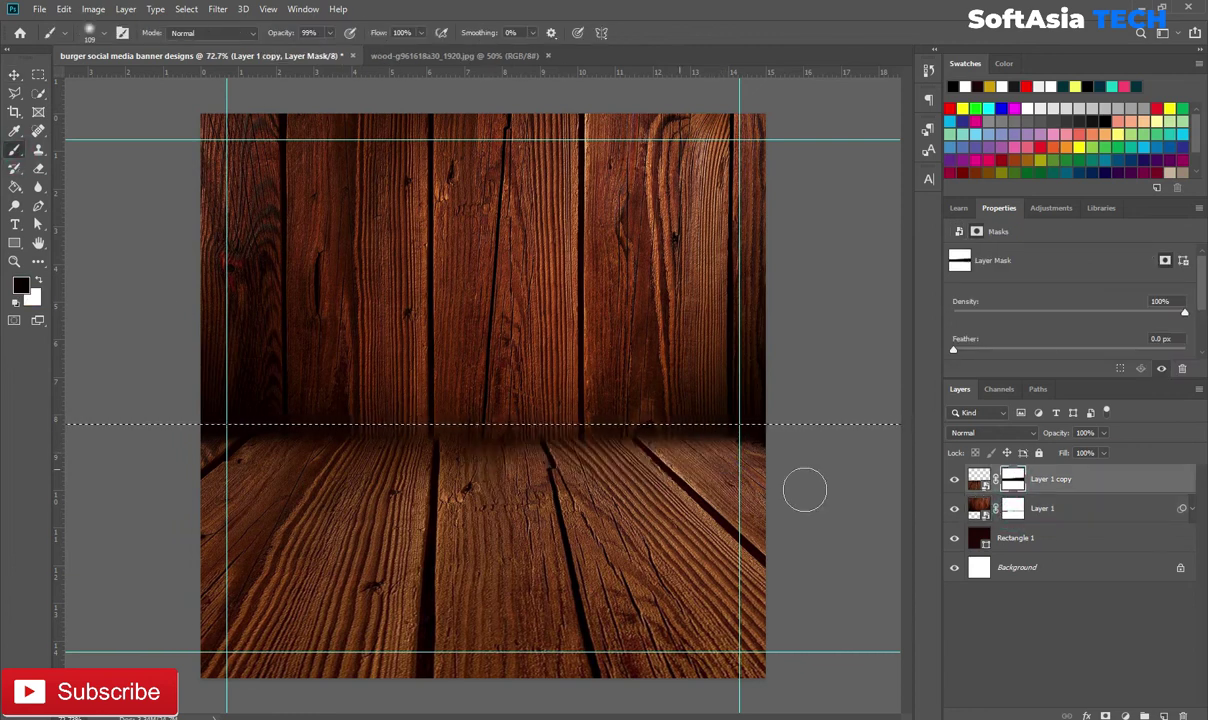
click(1013, 508)
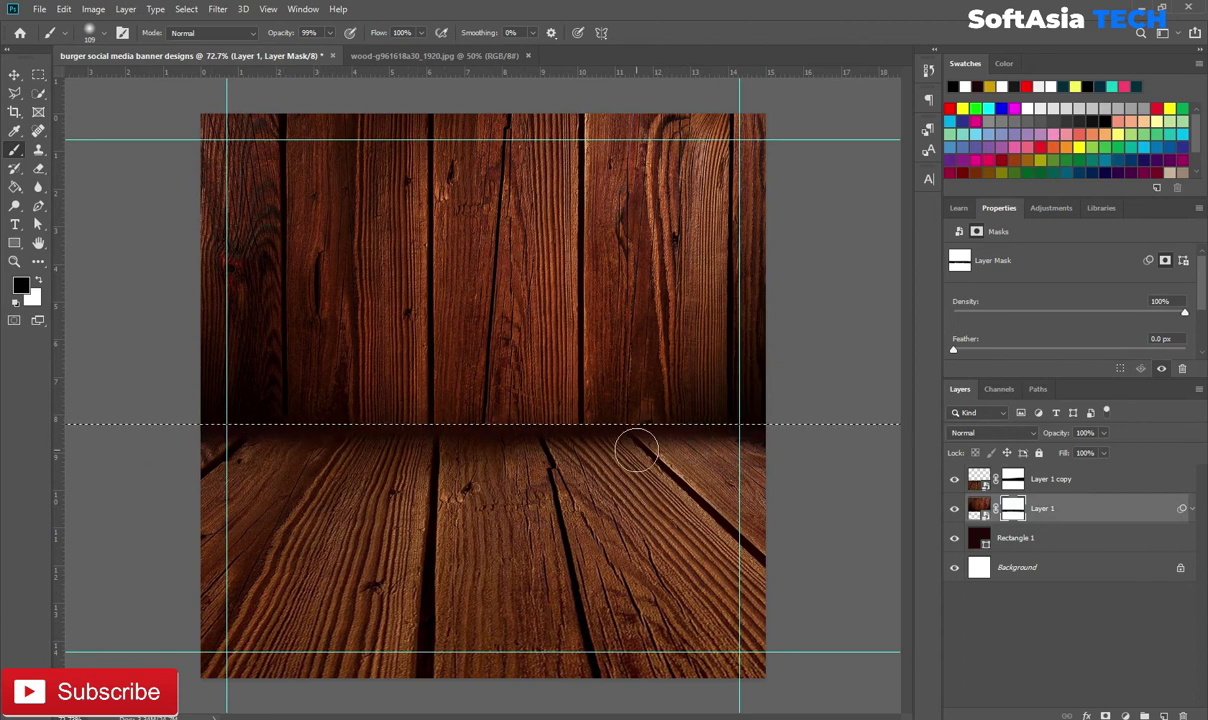
alt+scroll(641, 466, up, 7)
key(x)
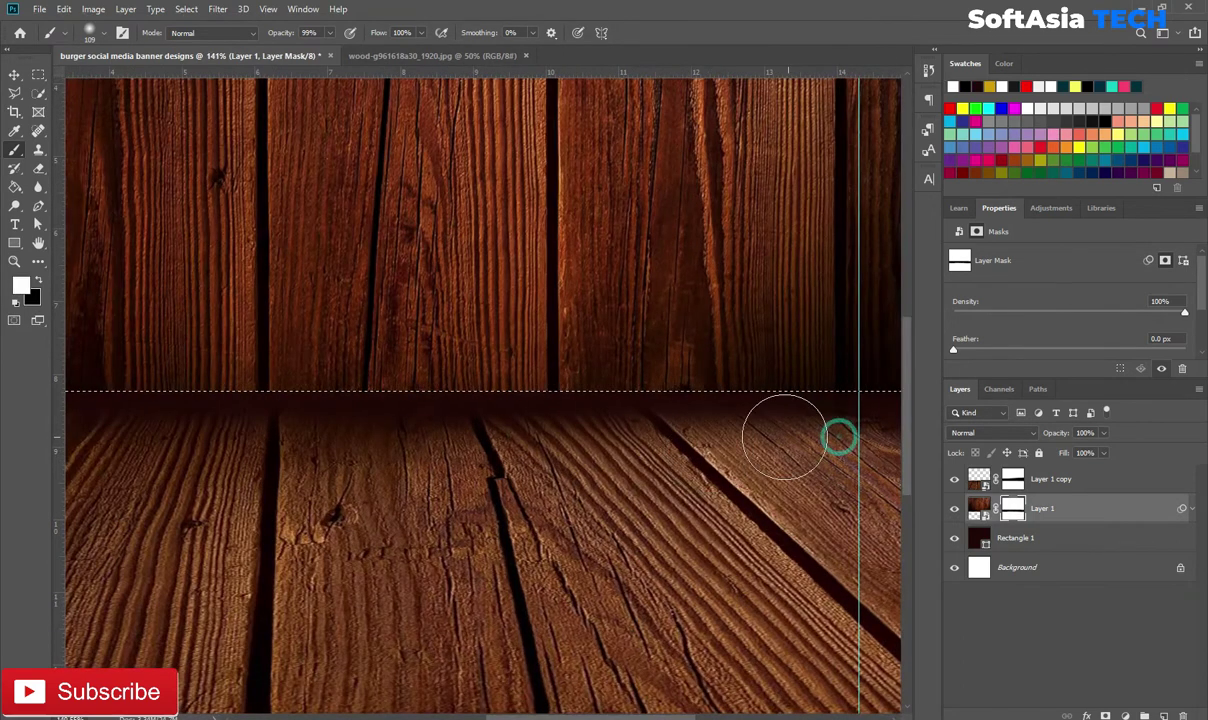
scroll(42, 395, left, 5)
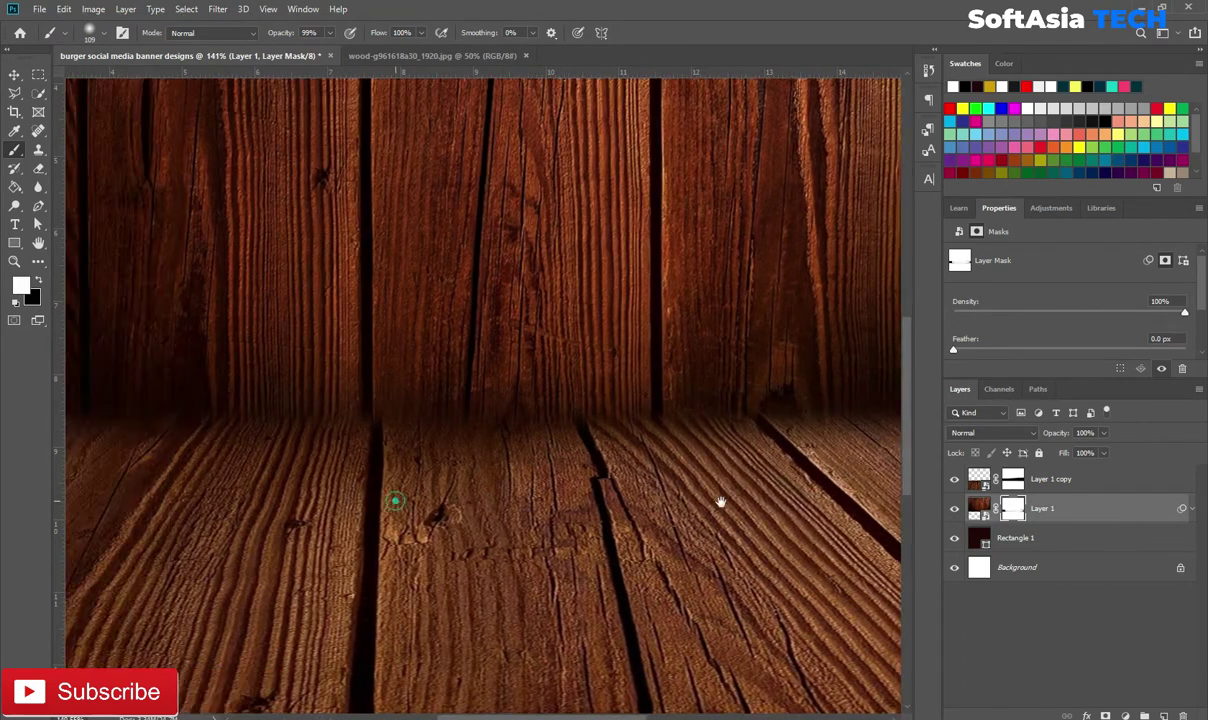
scroll(556, 440, right, 4)
scroll(610, 460, right, 4)
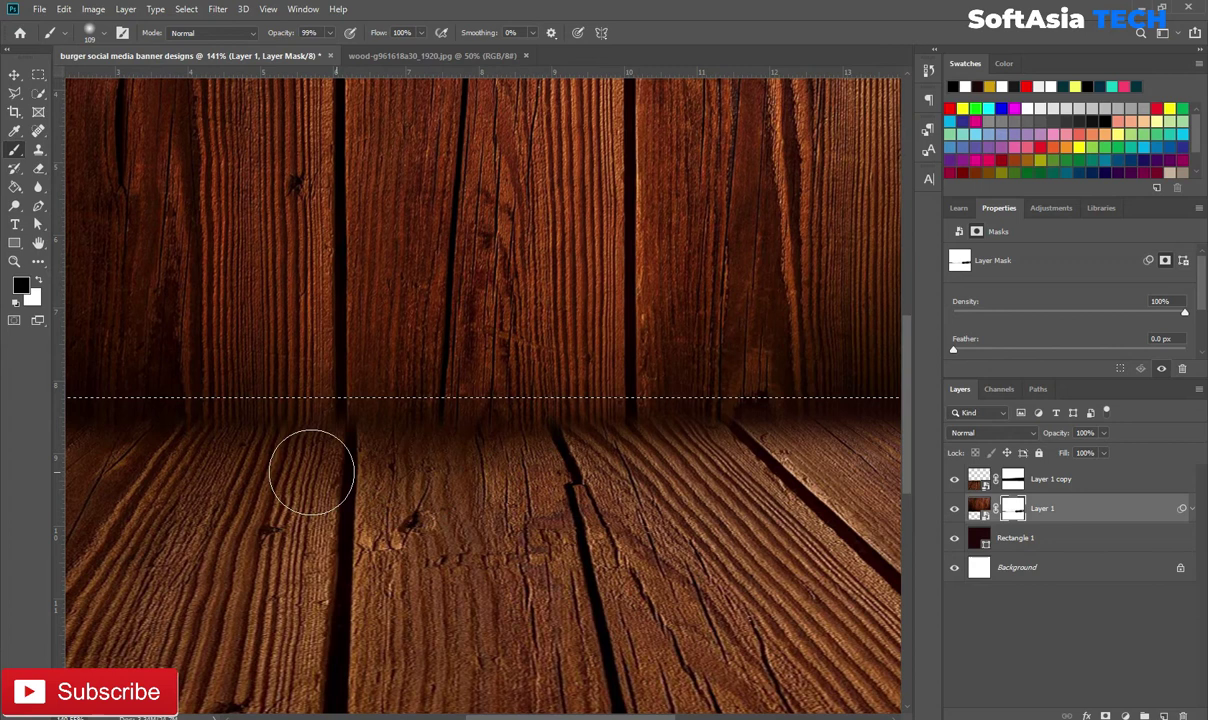
scroll(310, 470, left, 3)
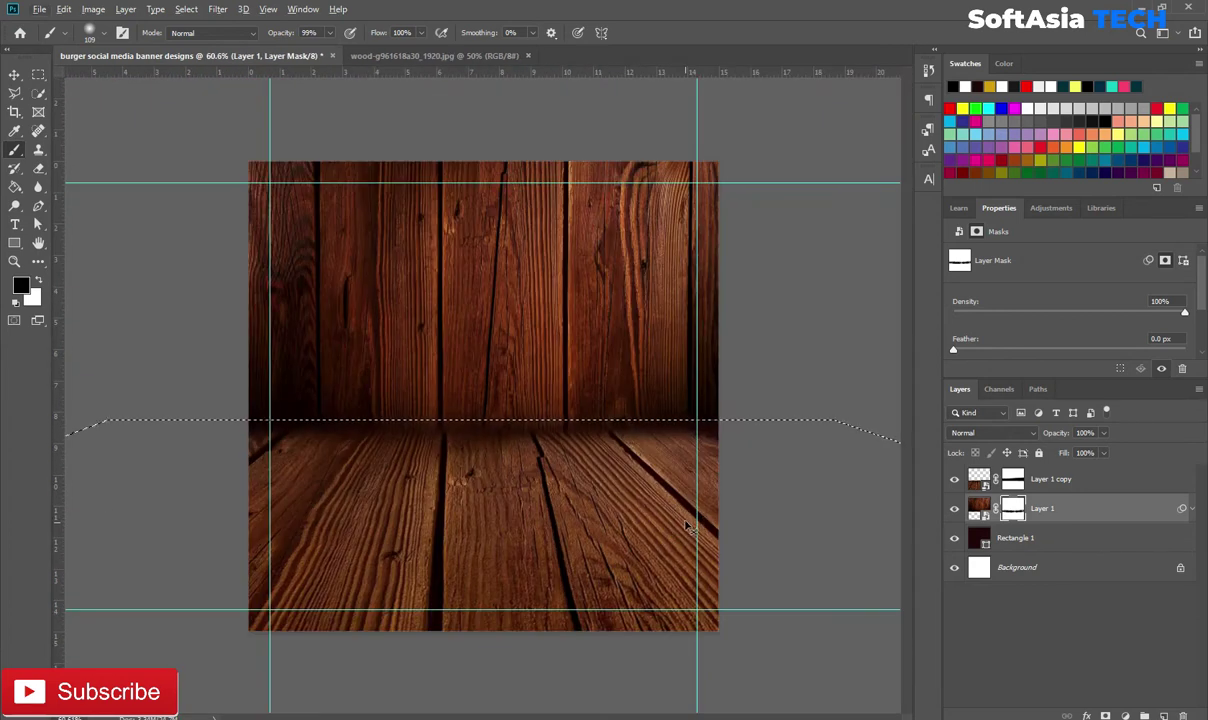
Apply Levels to the wall layer, darkening shadows with the black point at 15.
click(93, 9)
mouse_move(115, 47)
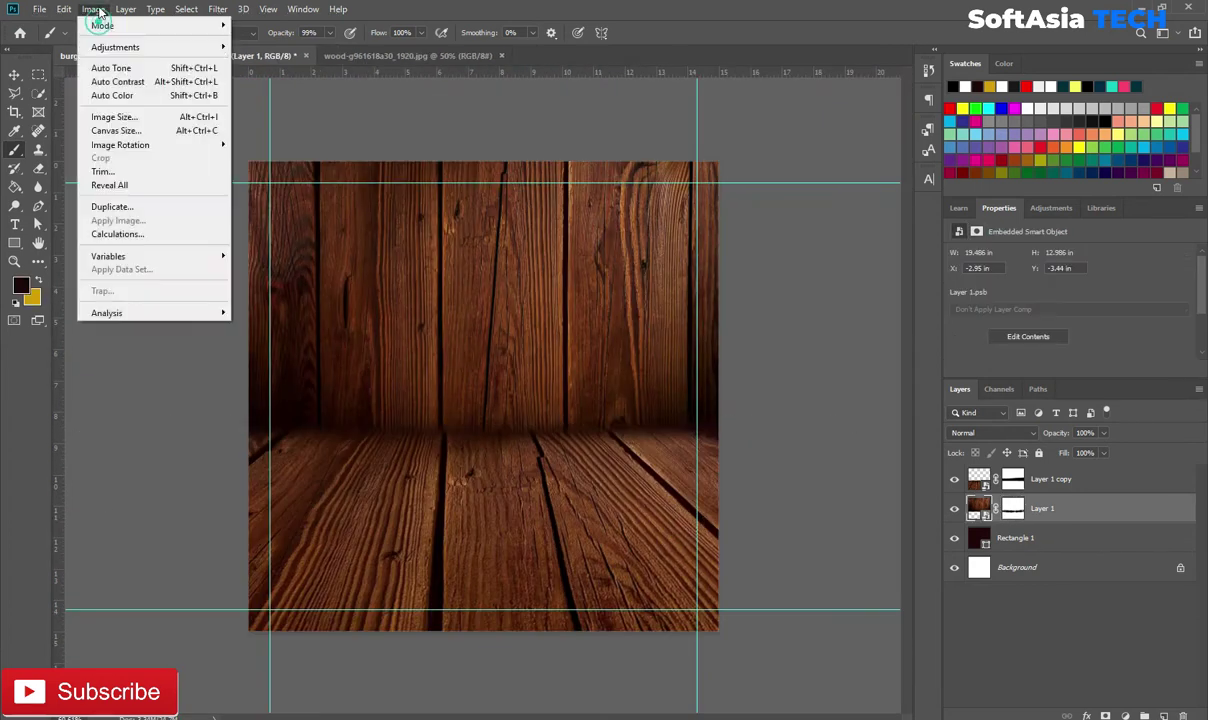
click(305, 60)
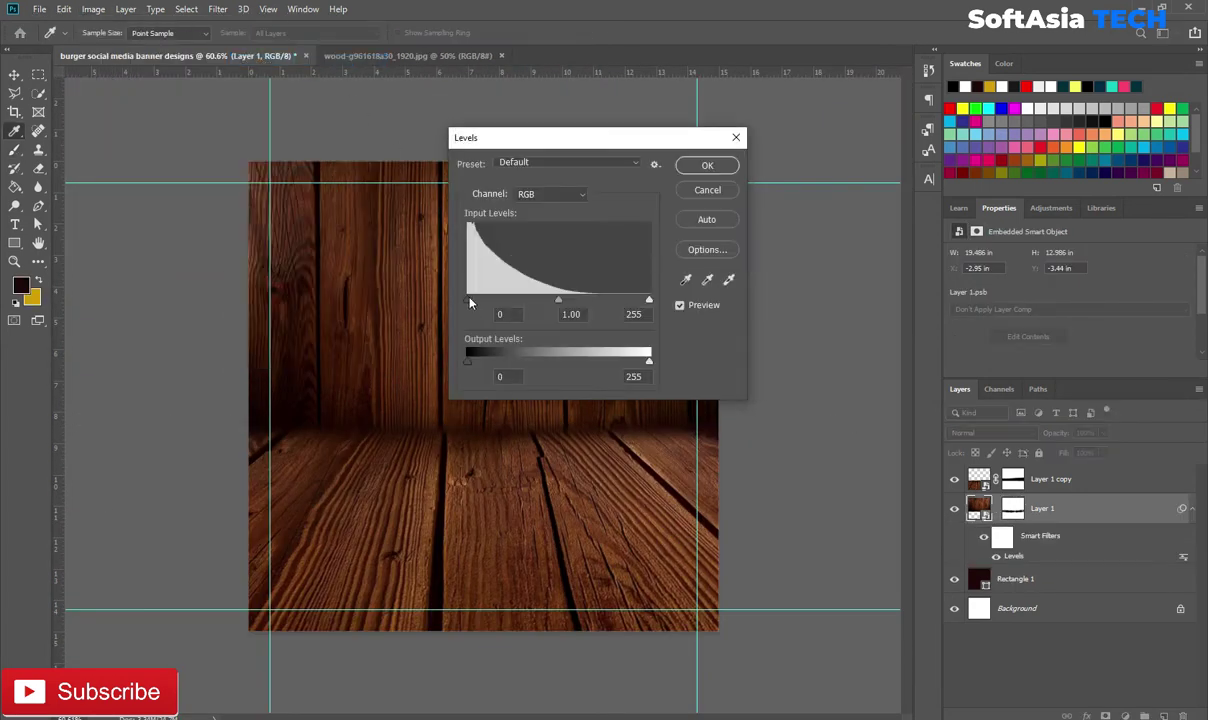
drag(479, 302, 477, 302)
drag(567, 301, 553, 302)
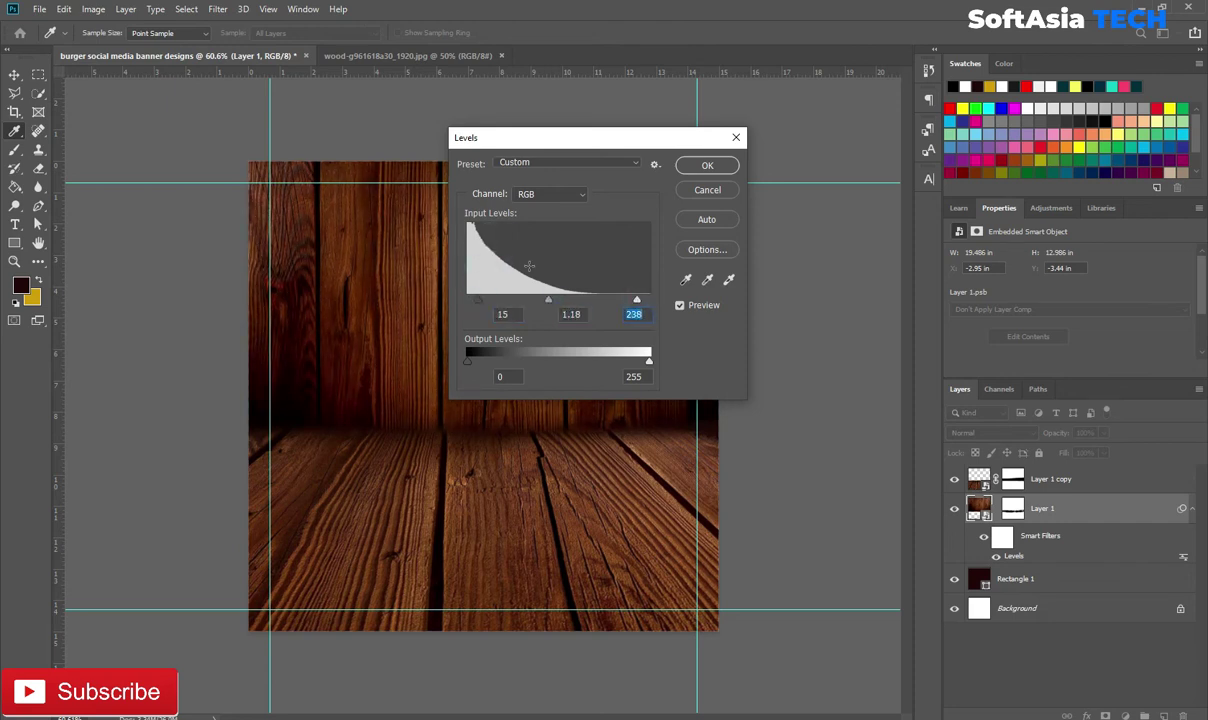
click(707, 167)
key(b)
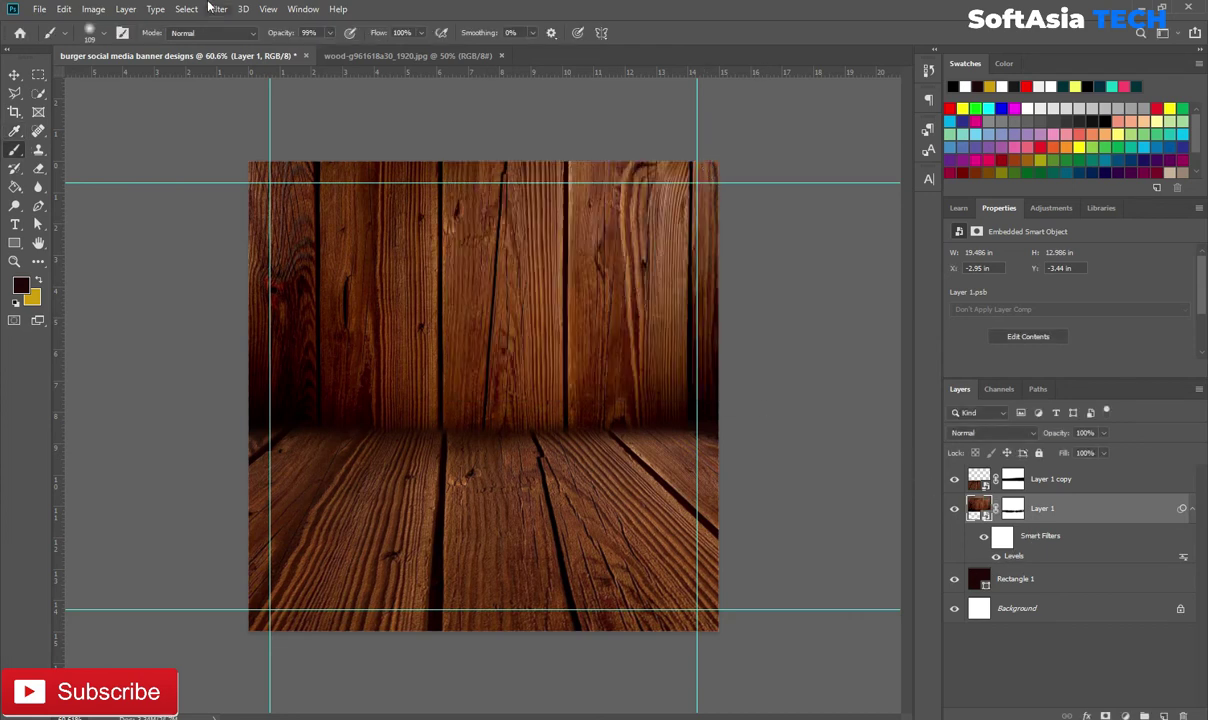
Add an S-shaped Curves adjustment darkening shadows and lifting highlights on the wall.
click(93, 9)
mouse_move(130, 78)
click(270, 78)
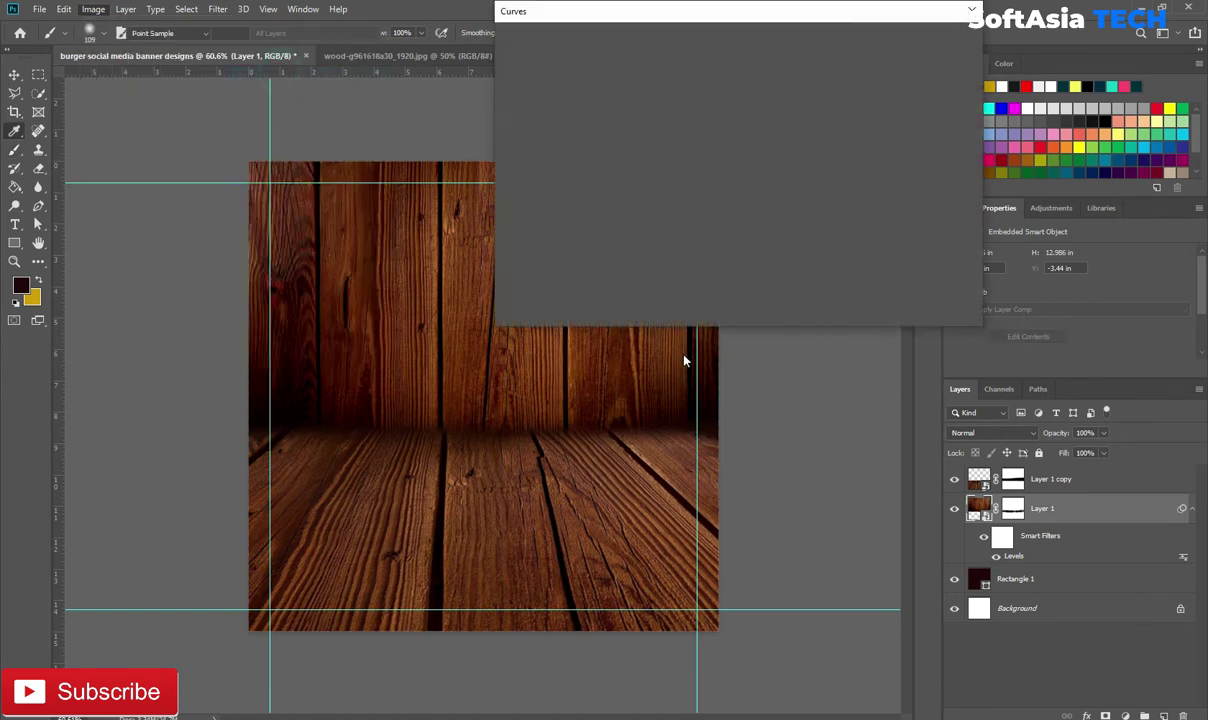
drag(618, 218, 621, 221)
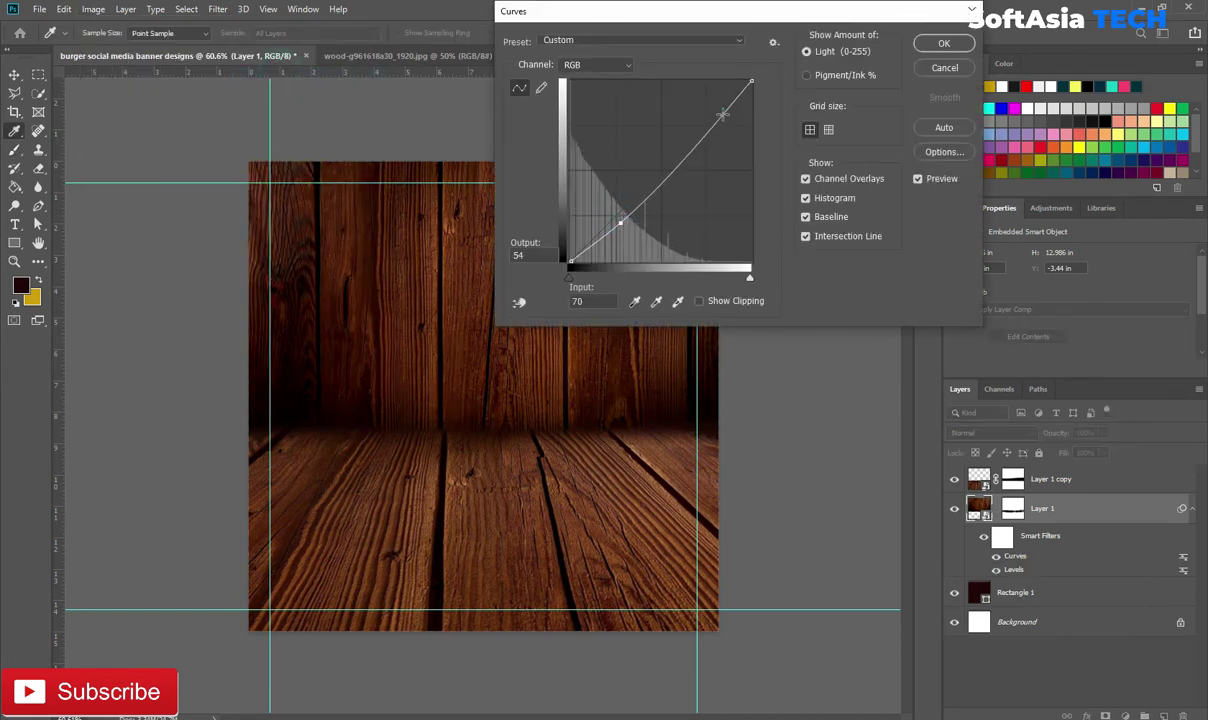
drag(723, 114, 710, 108)
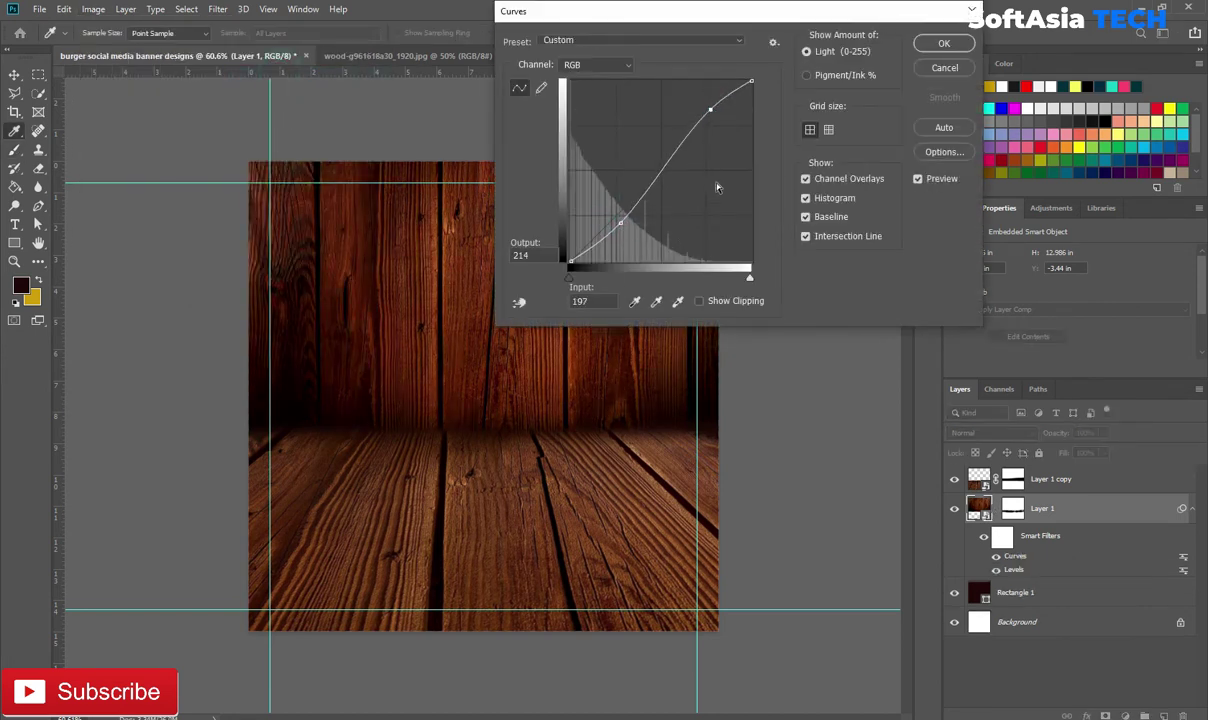
click(940, 44)
Apply a 3.8-pixel Gaussian Blur smart filter to the wall layer.
click(217, 9)
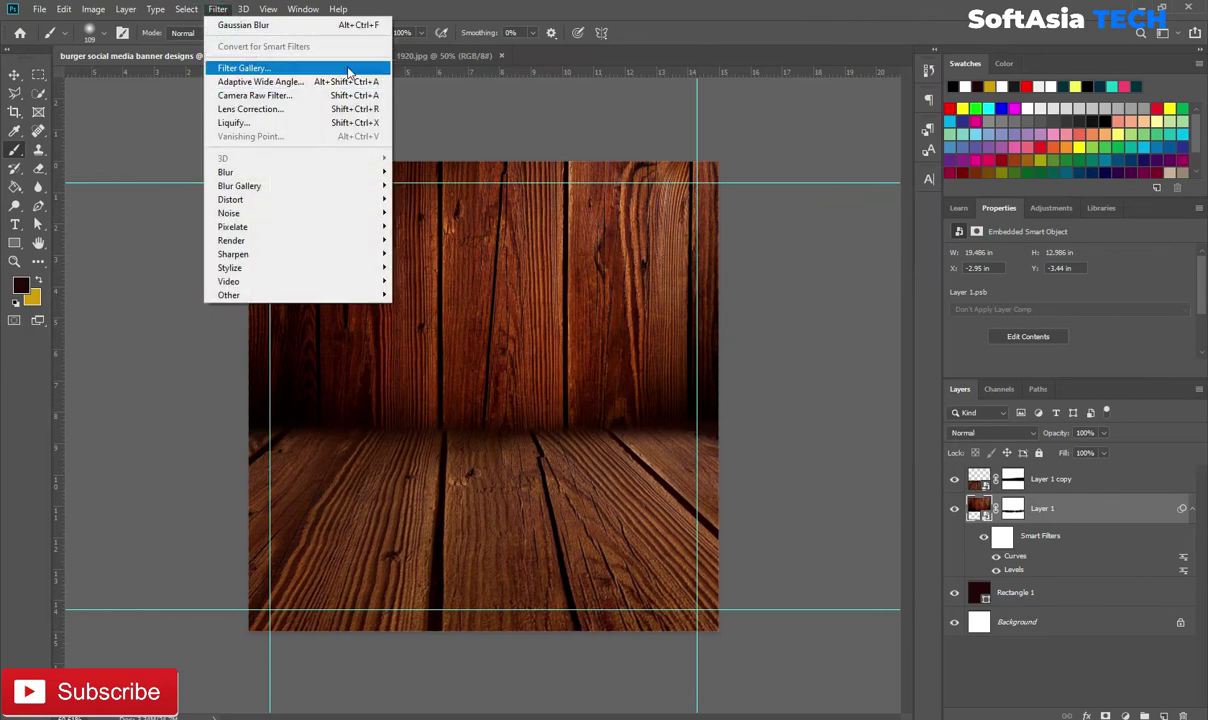
mouse_move(226, 172)
click(420, 216)
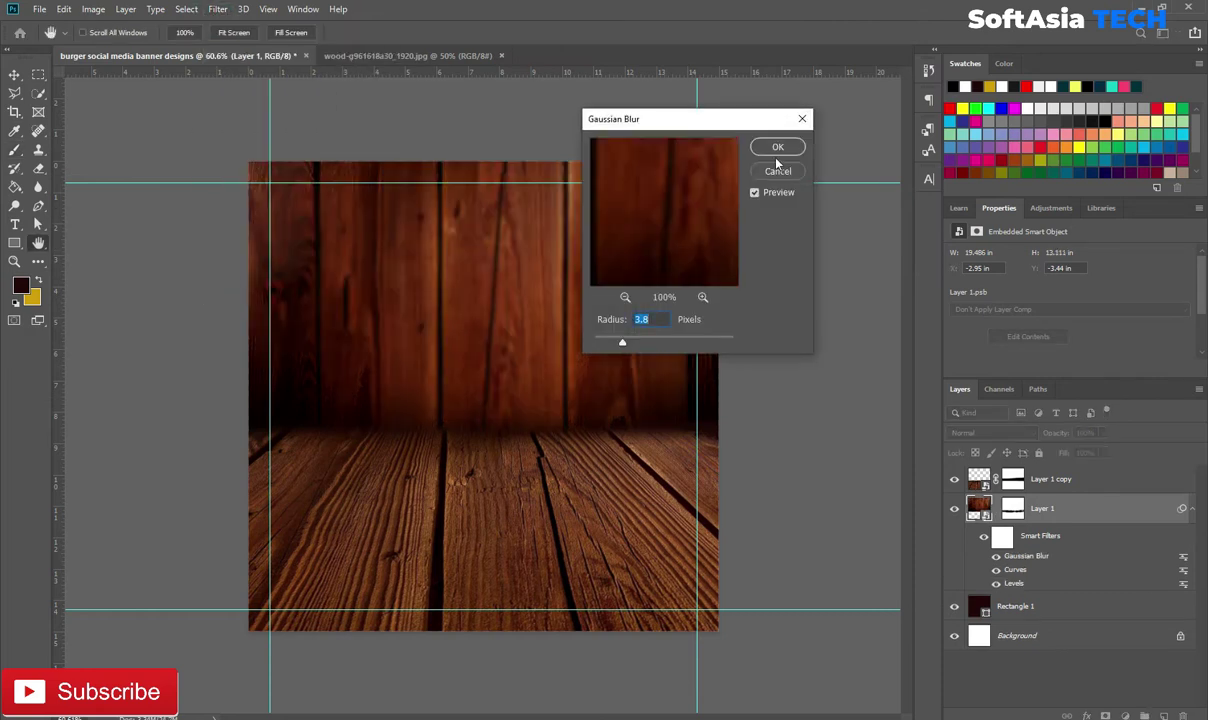
click(778, 148)
click(1190, 508)
click(1140, 479)
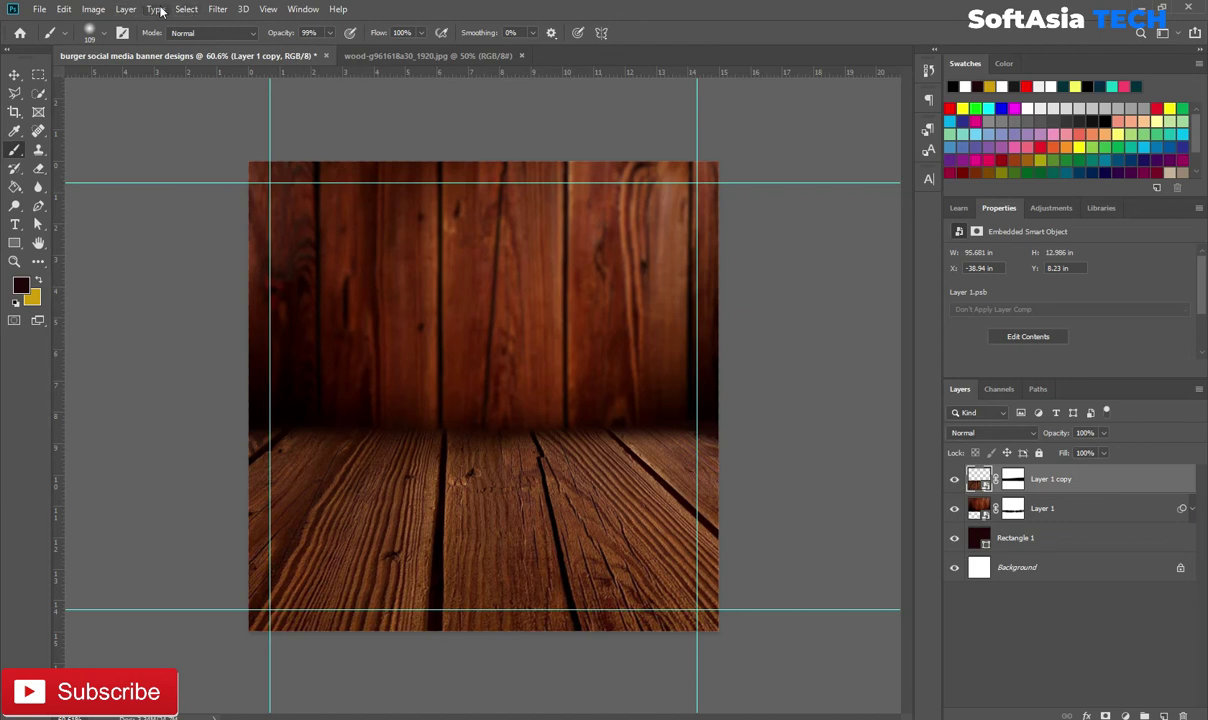
Apply a Levels adjustment to the Layer 1 copy floor, tweaking its input sliders.
click(93, 9)
click(250, 61)
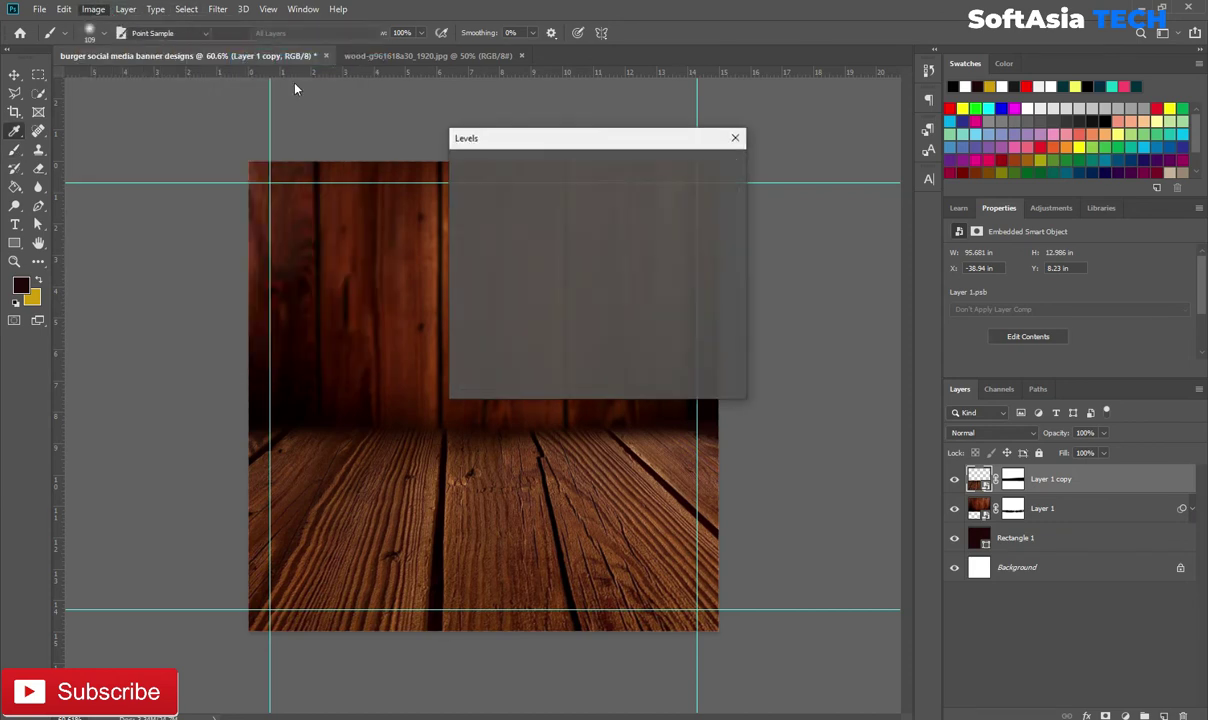
drag(467, 300, 479, 302)
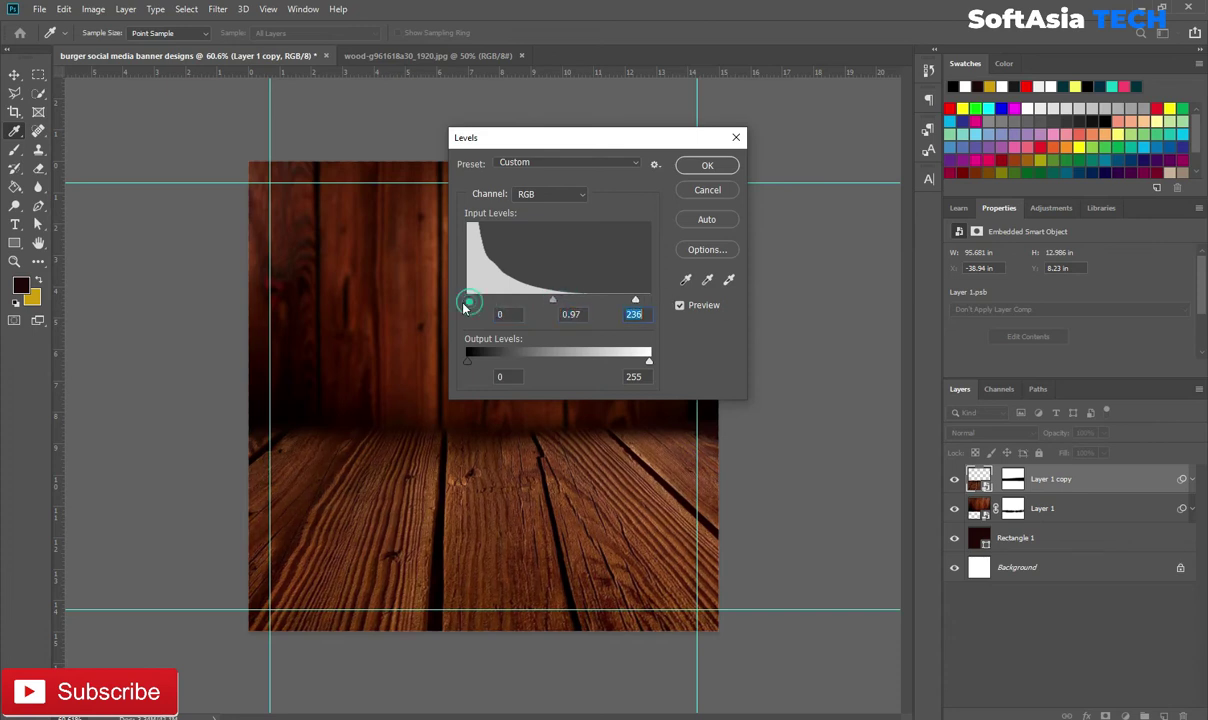
click(702, 165)
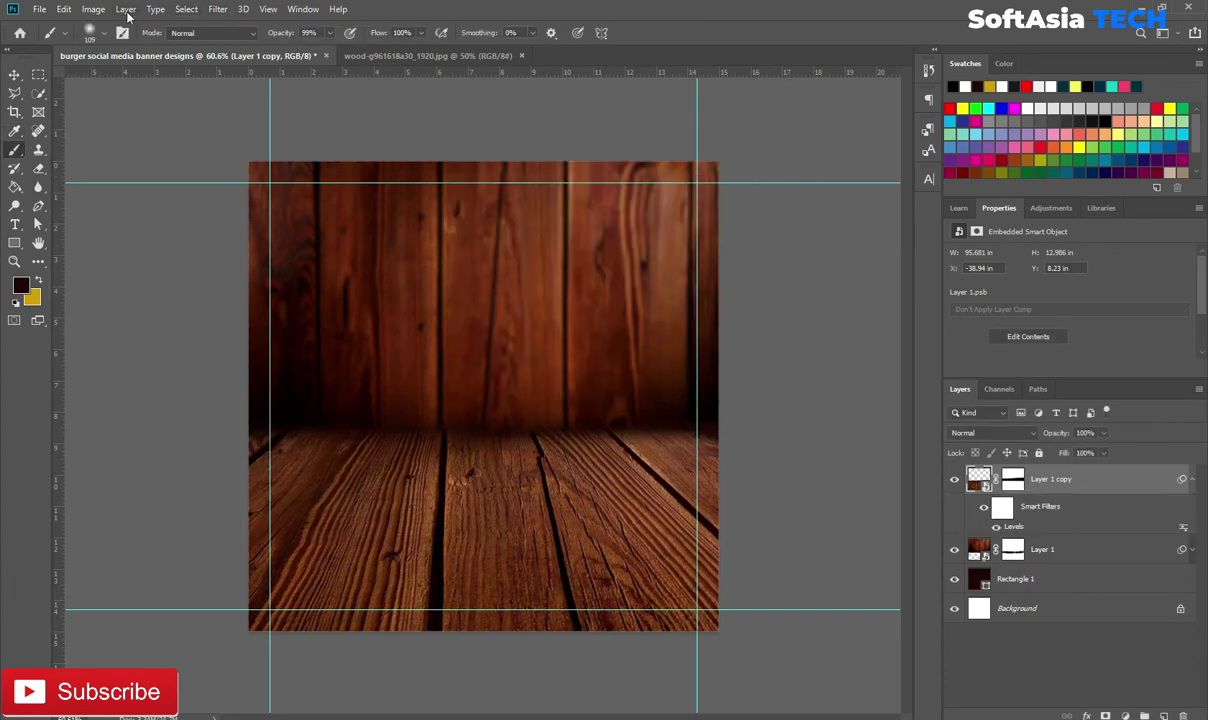
Shape an S-curve in Curves on the floor, lowering shadows and raising highlights.
click(93, 9)
click(299, 86)
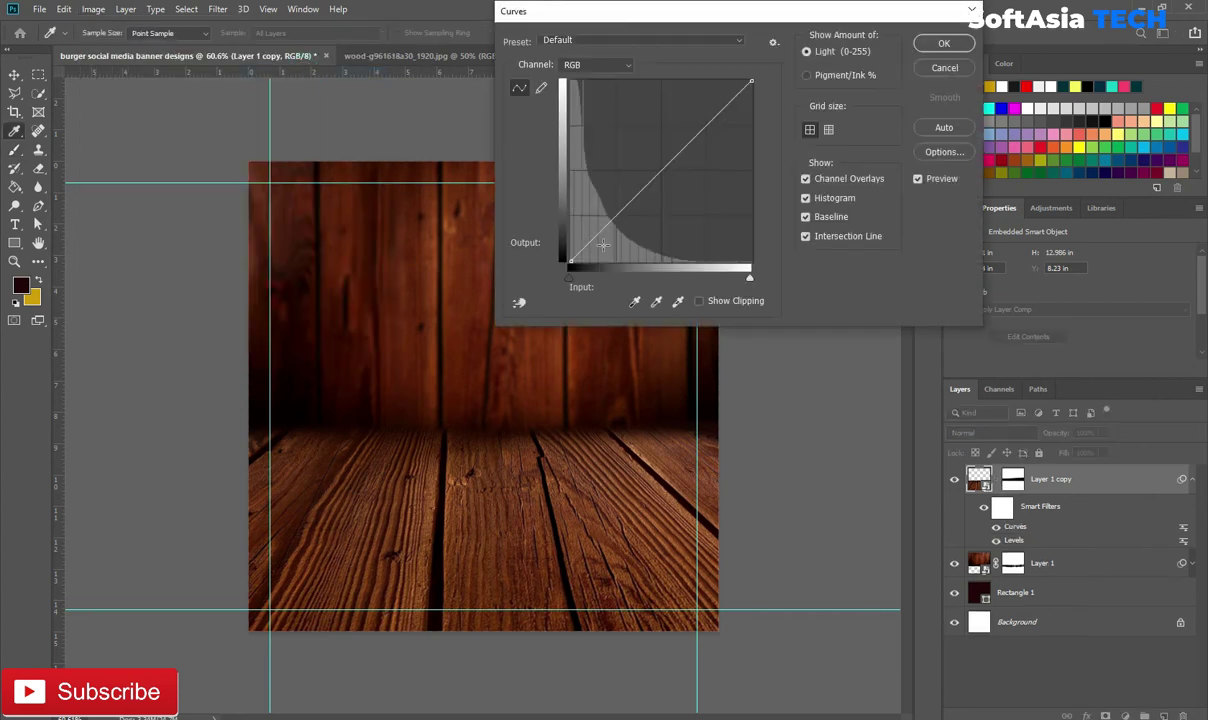
drag(603, 245, 602, 236)
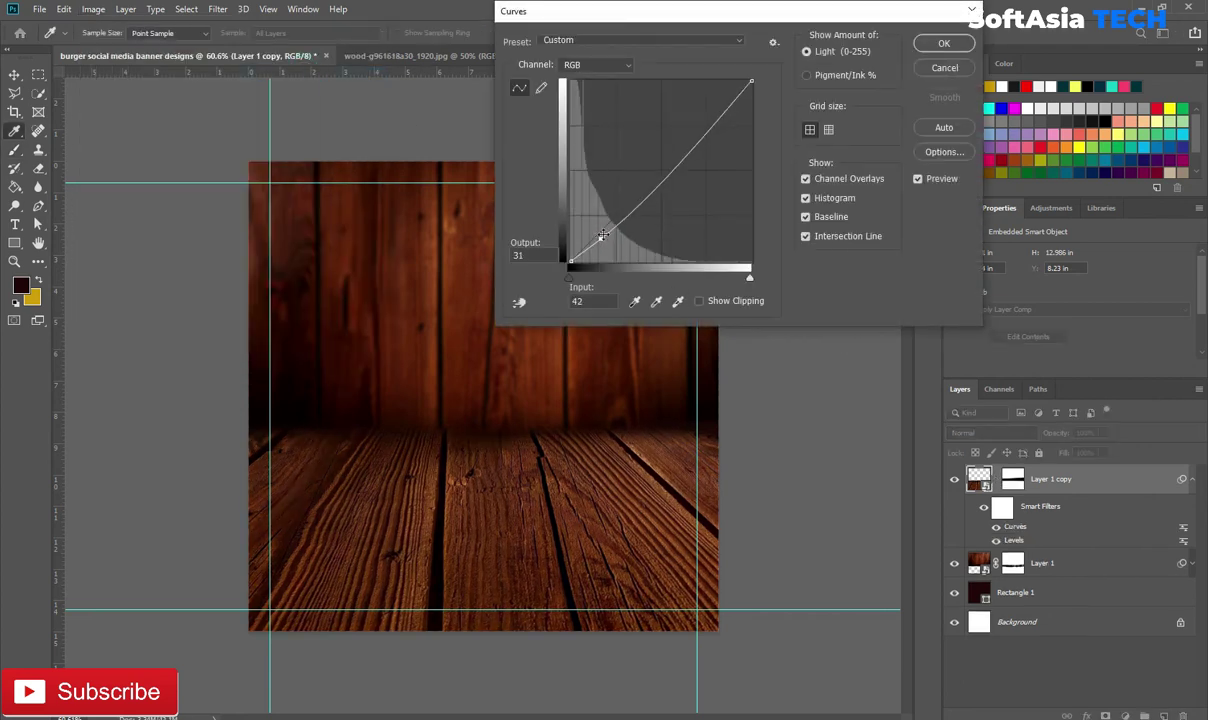
mouse_move(712, 124)
mouse_down()
mouse_move(704, 97)
mouse_move(703, 119)
mouse_up()
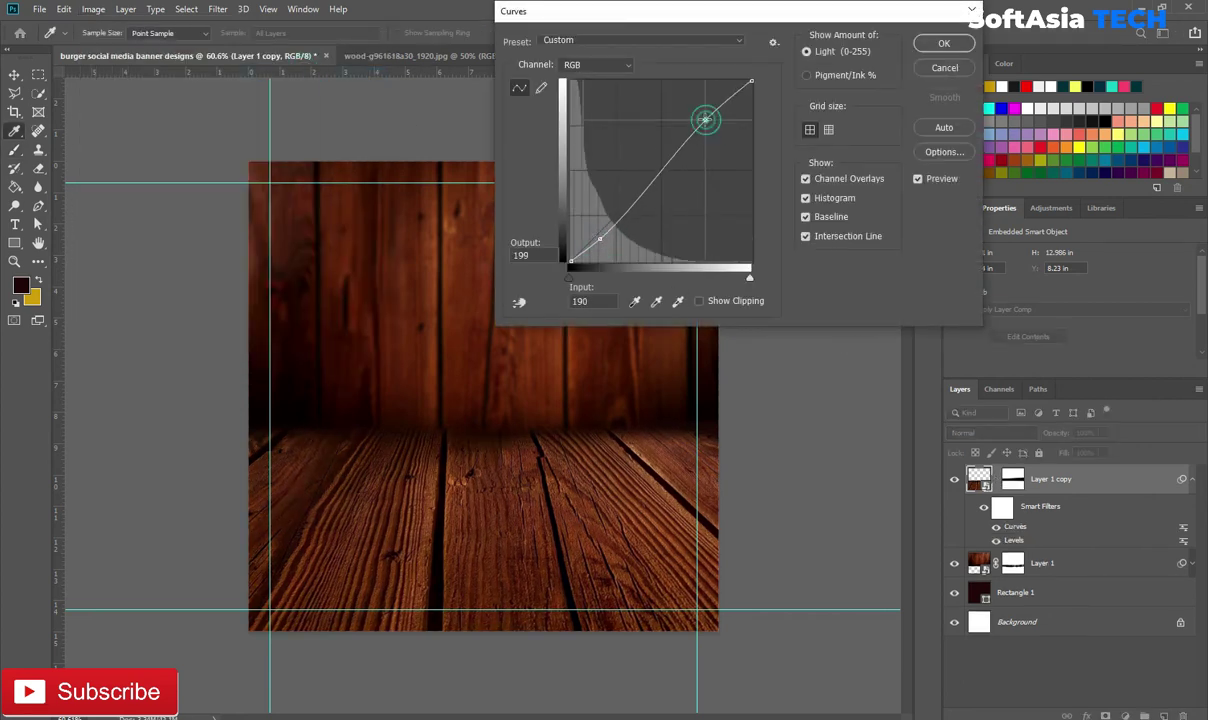
drag(600, 238, 593, 240)
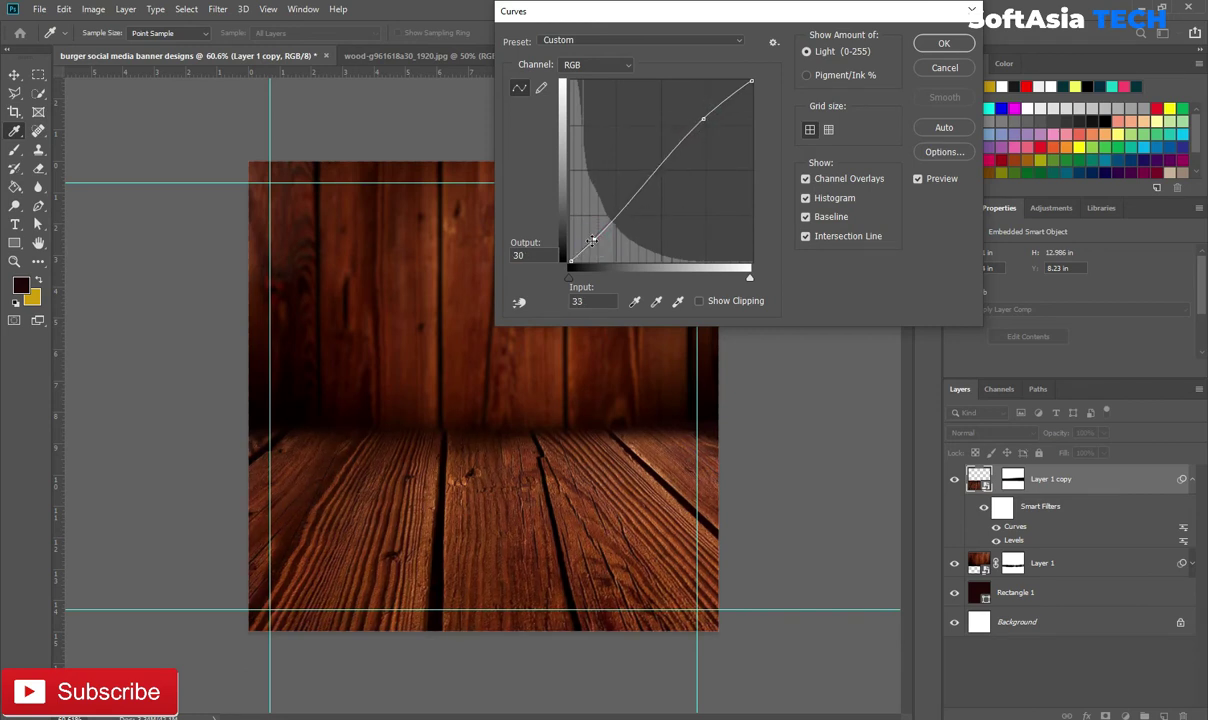
click(943, 43)
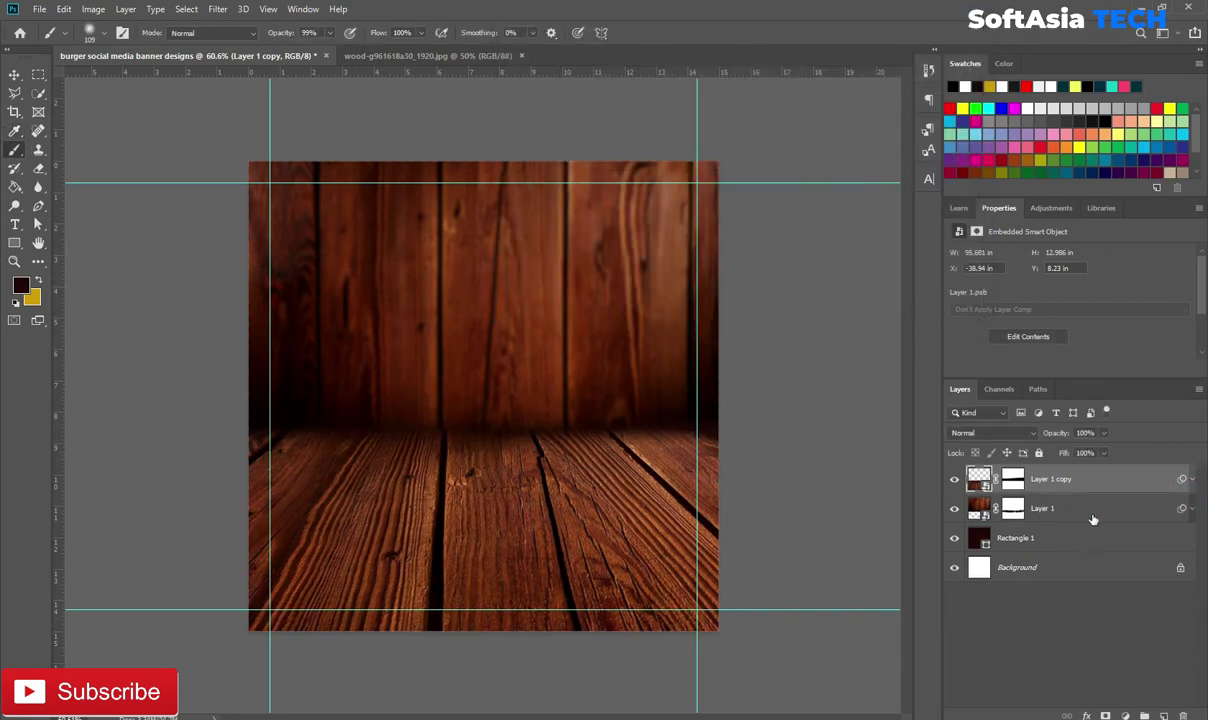
Group the three background layers into a group named bg.
shift+click(1079, 538)
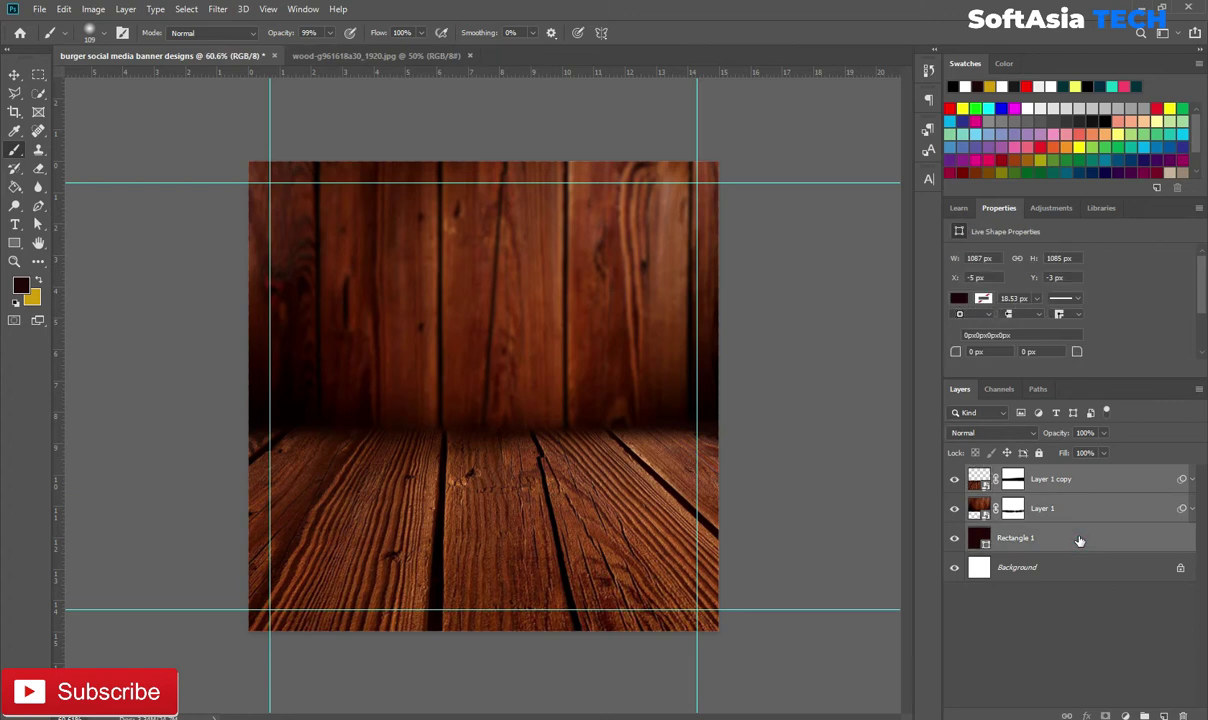
key(ctrl+g)
key(Return)
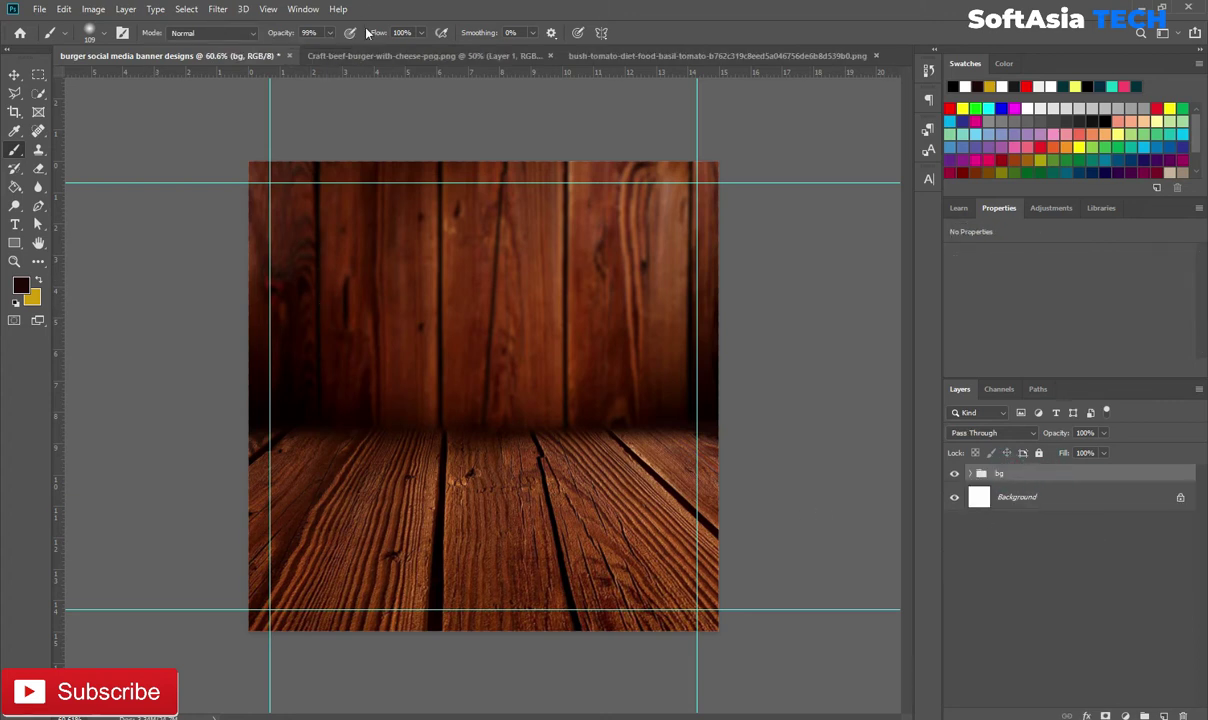
Bring the burger image into the banner as a smart object, scaled to about 41% and tilted.
key(v)
click(425, 55)
mouse_move(530, 440)
mouse_down()
mouse_move(100, 65)
mouse_move(105, 10)
mouse_up()
drag(577, 372, 577, 372)
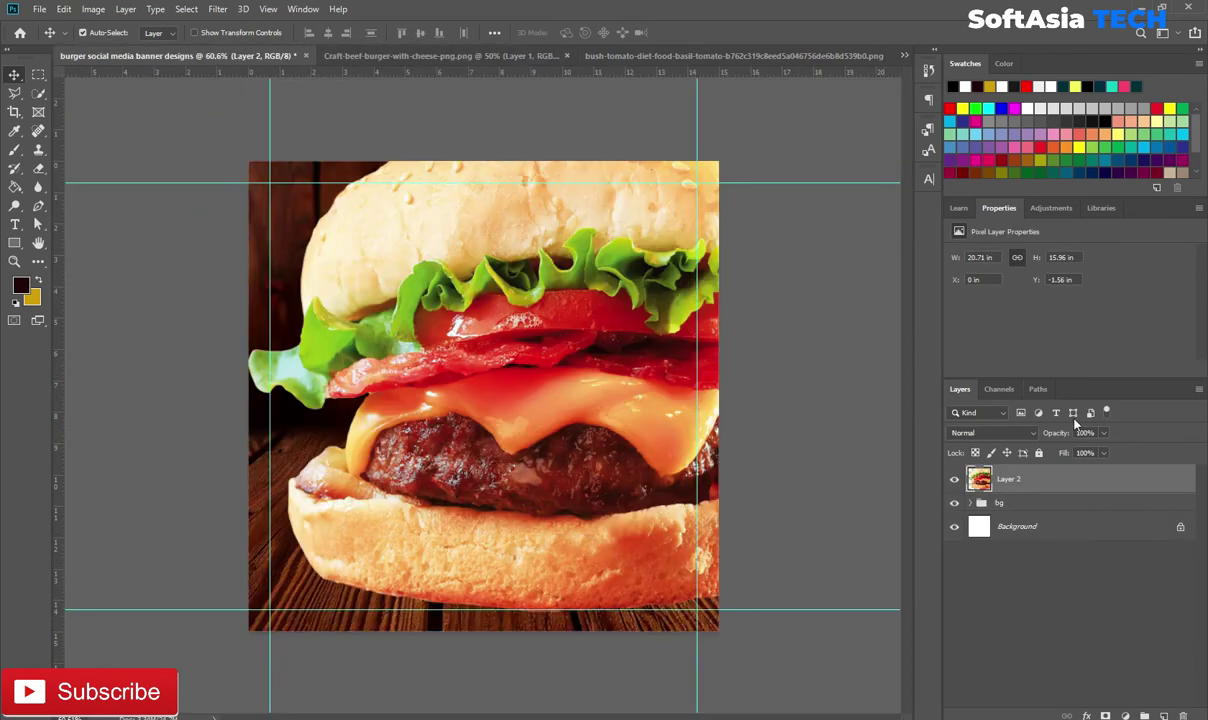
right_click(1005, 479)
click(930, 320)
key(ctrl+t)
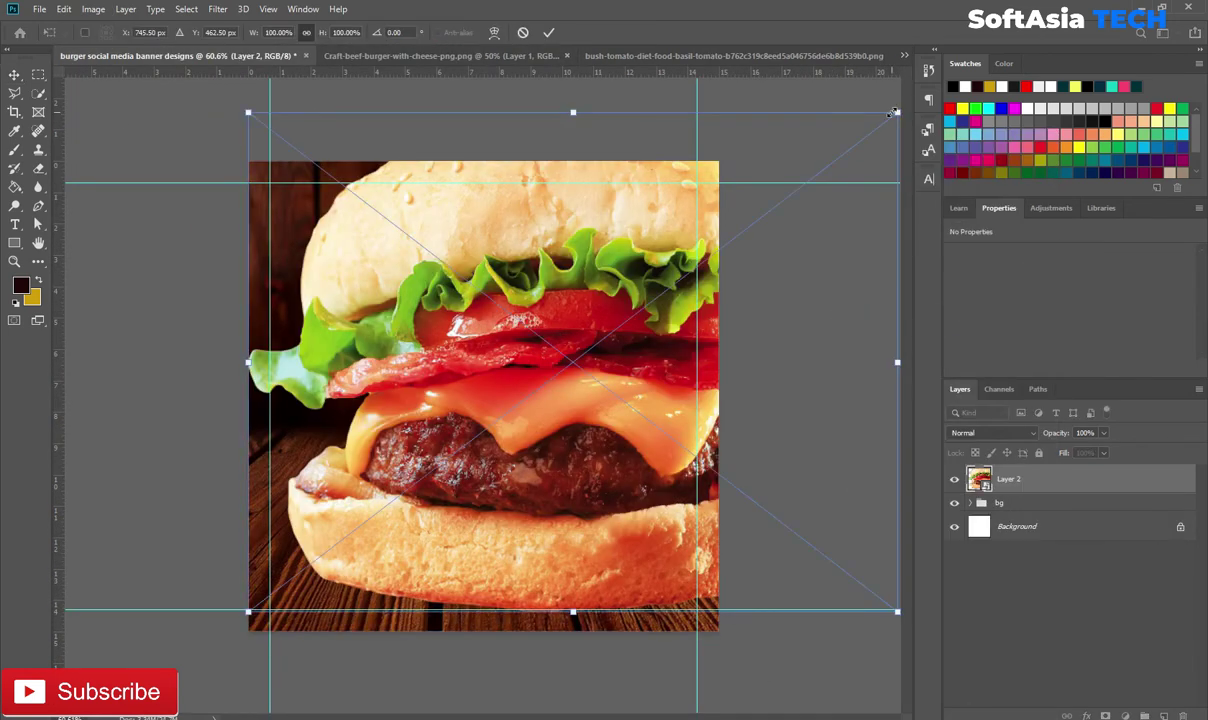
drag(897, 112, 640, 310)
drag(444, 463, 566, 389)
mouse_move(764, 237)
mouse_down()
mouse_move(682, 326)
mouse_move(610, 272)
mouse_move(605, 318)
mouse_move(549, 353)
mouse_up()
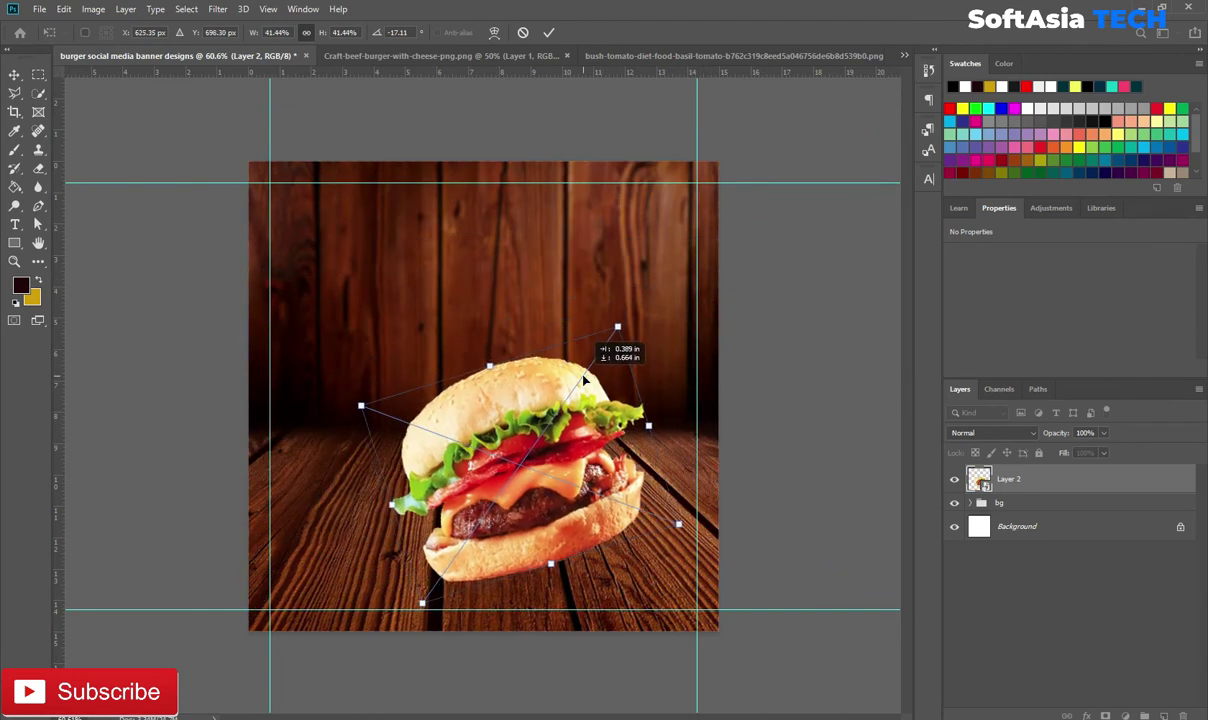
click(548, 32)
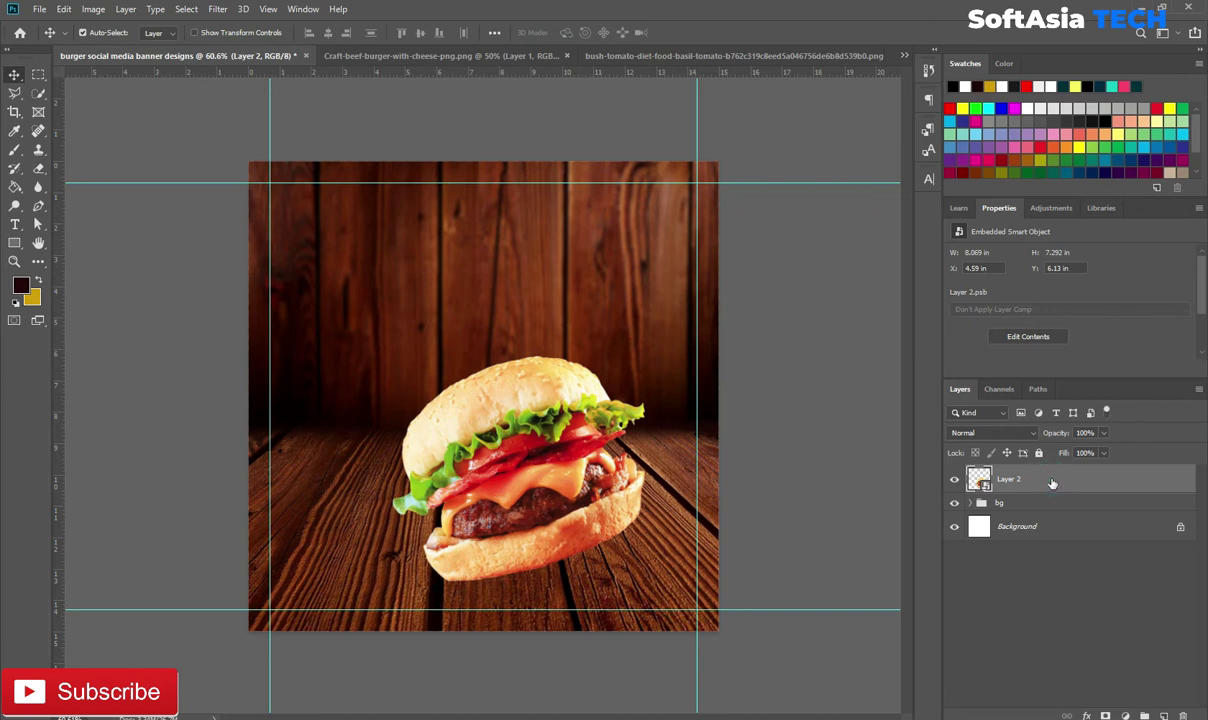
Duplicate the burger, then shrink, rotate and lift the copy above the large burger.
key(ctrl+j)
key(ctrl+t)
drag(620, 320, 590, 280)
mouse_move(594, 426)
mouse_down()
mouse_move(692, 148)
mouse_move(610, 205)
mouse_move(705, 232)
mouse_up()
drag(648, 260, 660, 256)
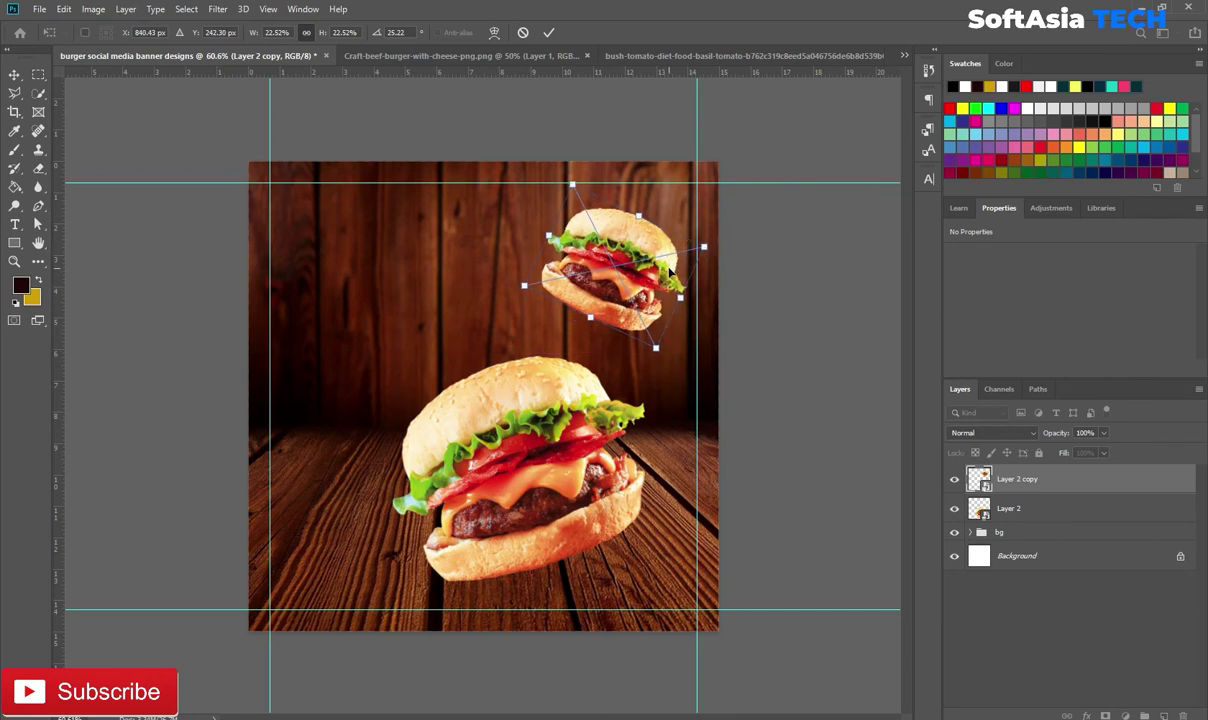
key(Return)
Shift the large burger slightly, then reposition and slightly shrink the small burger copy.
mouse_move(534, 470)
mouse_down()
mouse_move(549, 455)
mouse_move(556, 477)
mouse_up()
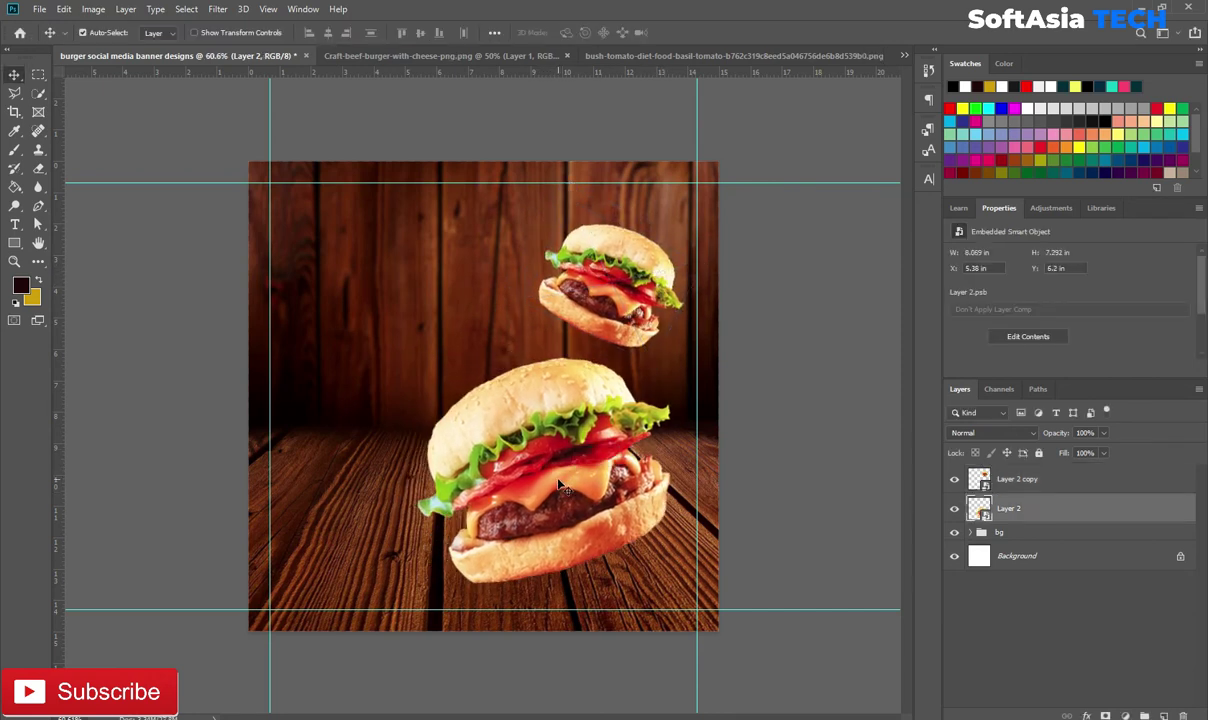
key(ctrl+t)
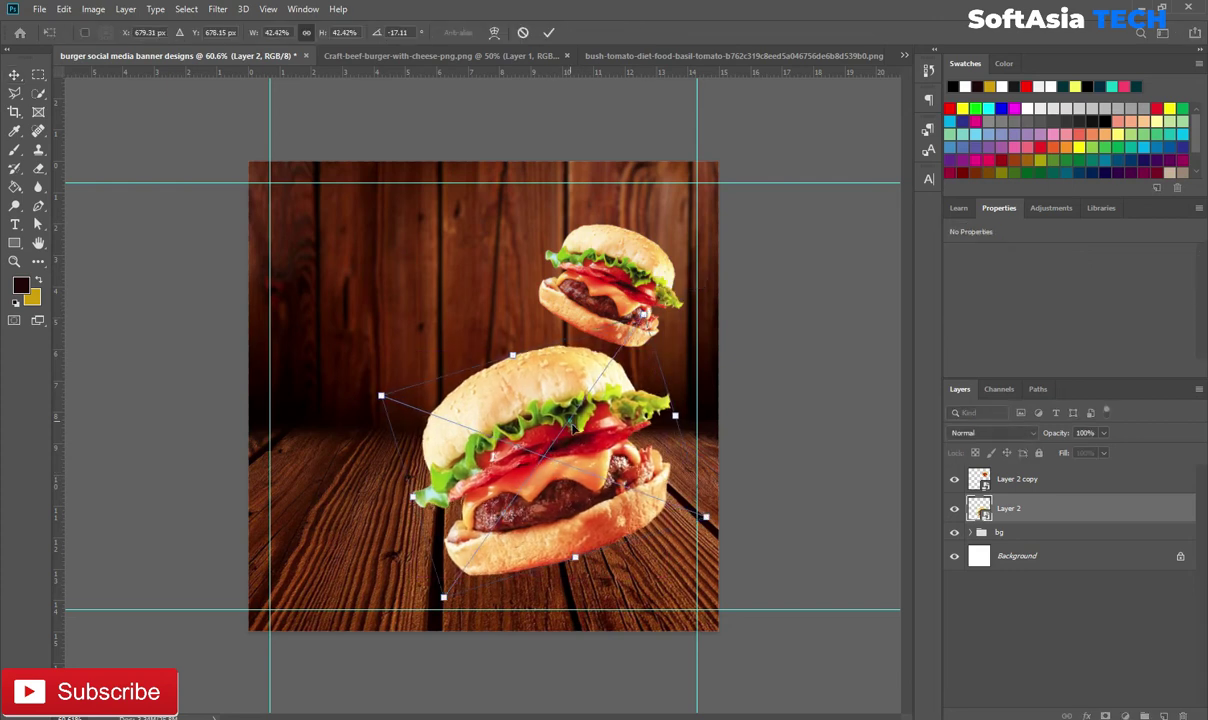
click(1017, 479)
key(ctrl+t)
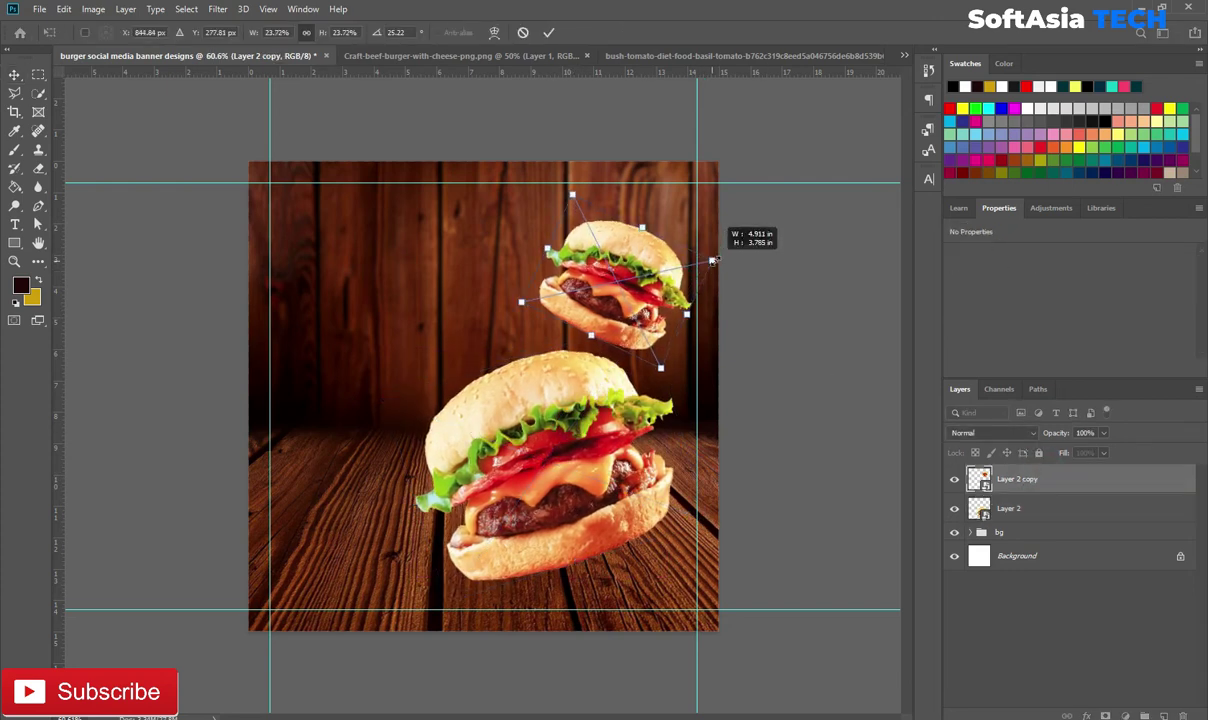
drag(622, 266, 632, 292)
drag(712, 260, 694, 262)
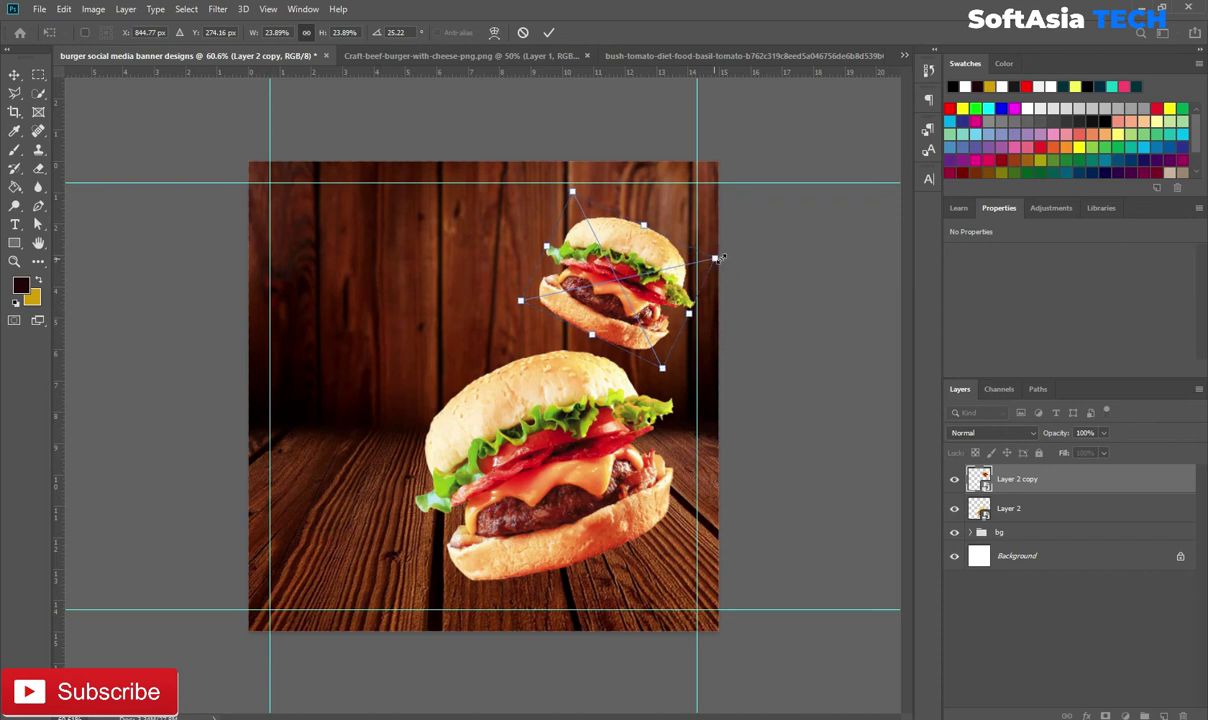
click(548, 32)
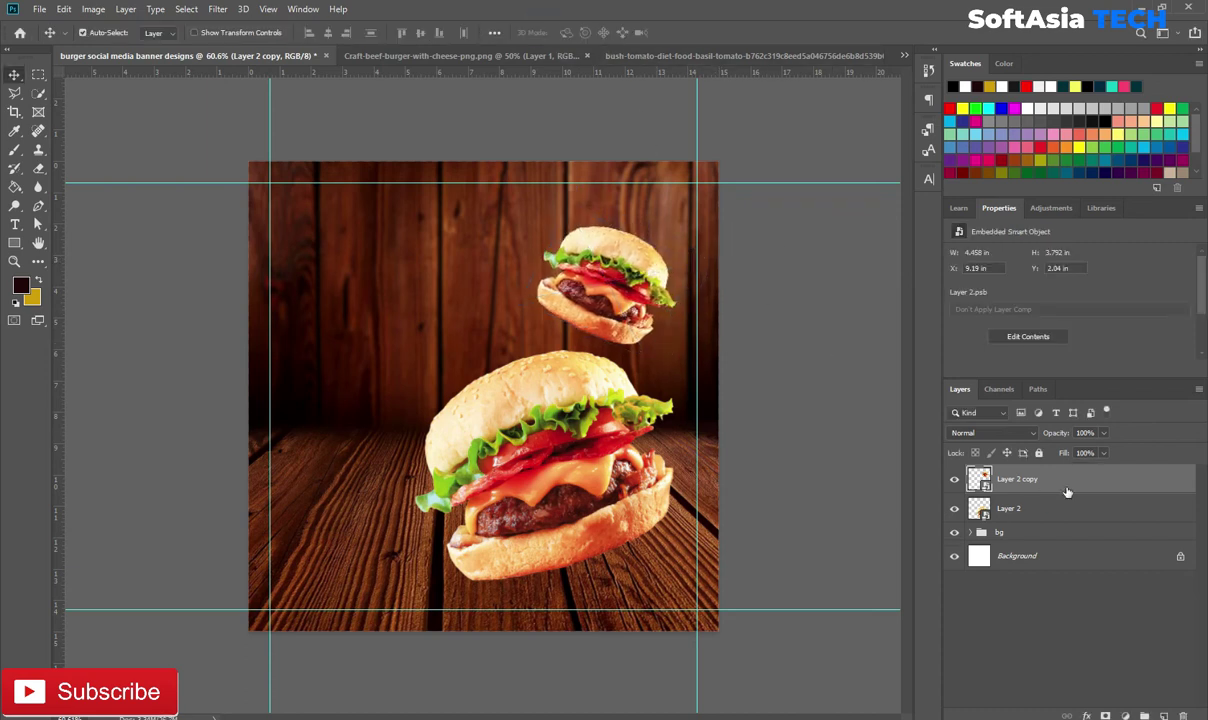
Duplicate the burger layer beneath Layer 2 with a black Color Overlay and Gaussian Blur radius 2.
drag(1054, 511, 1080, 537)
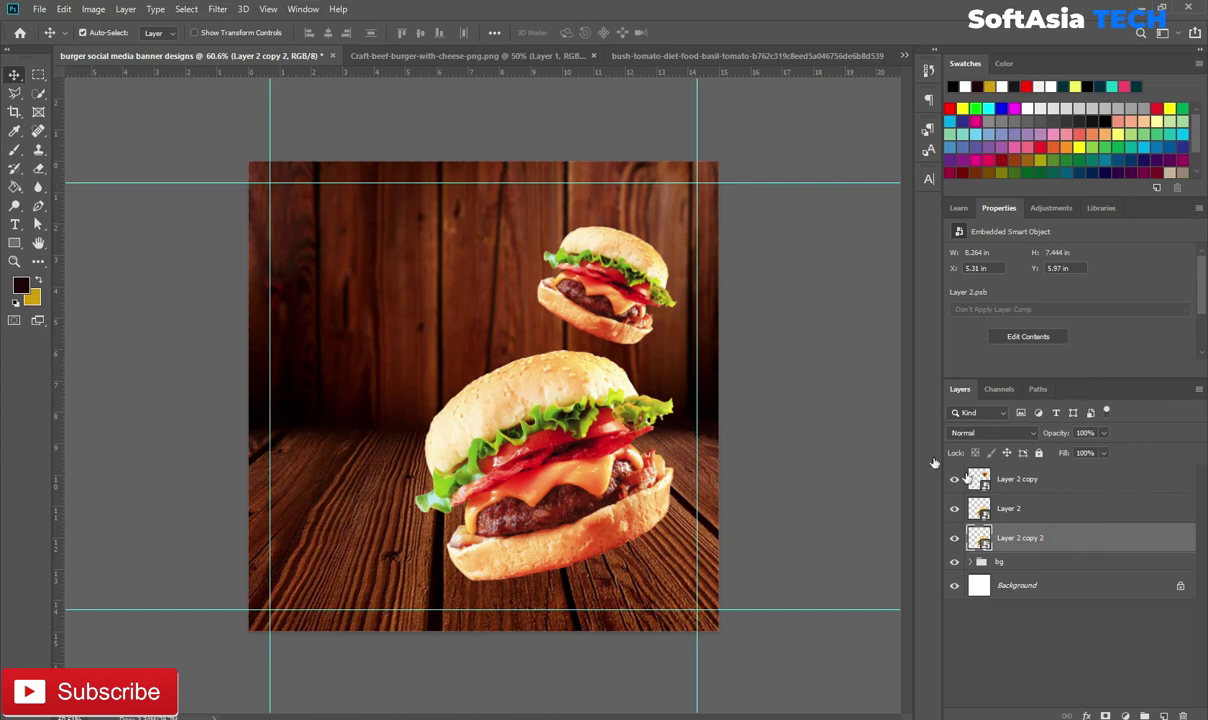
double_click(1100, 537)
click(683, 499)
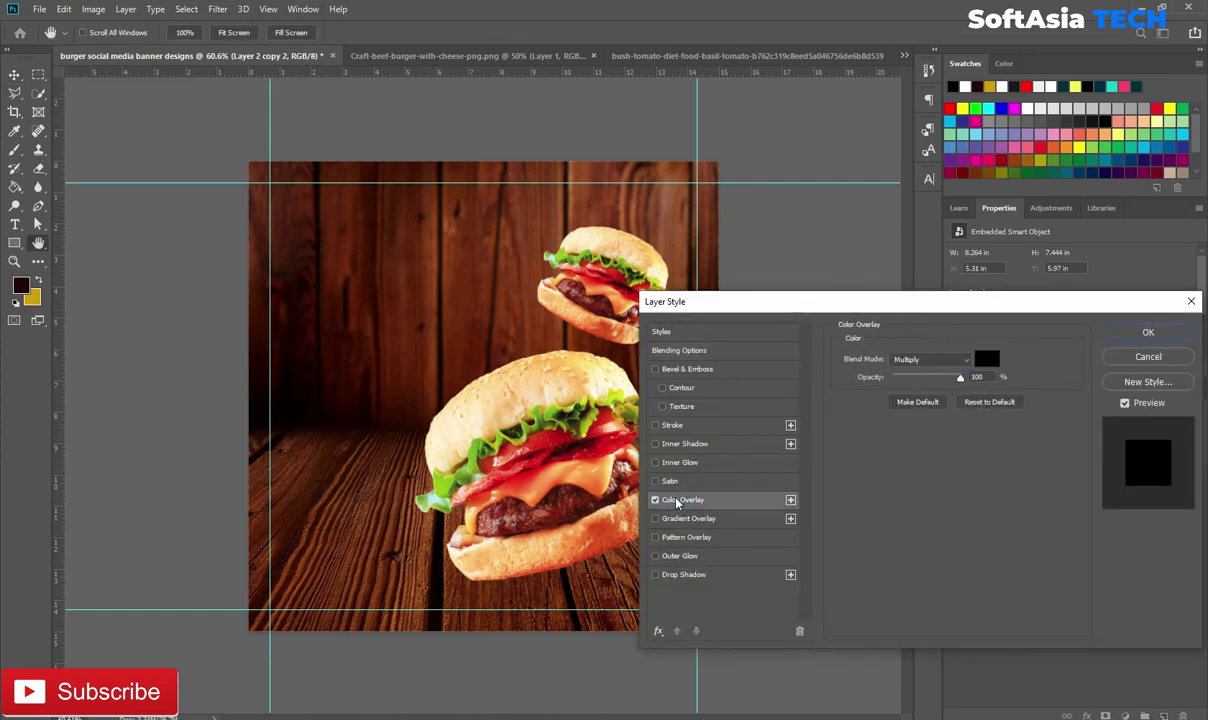
click(1152, 335)
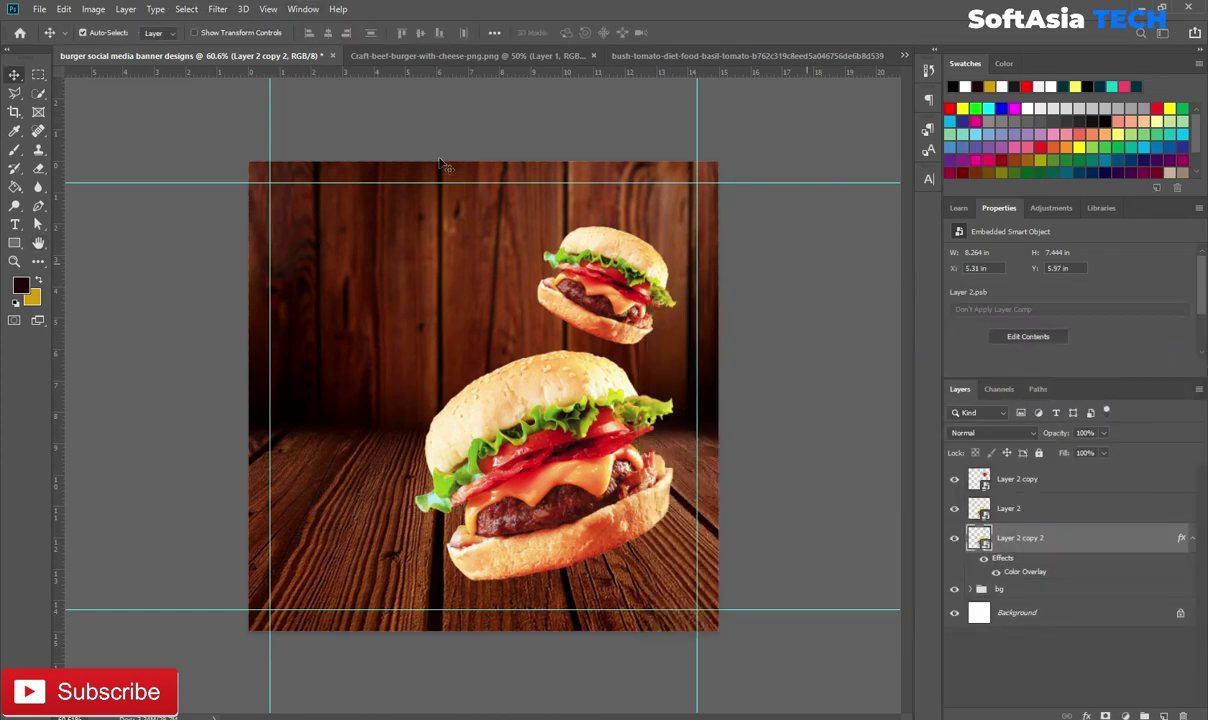
click(219, 11)
click(435, 226)
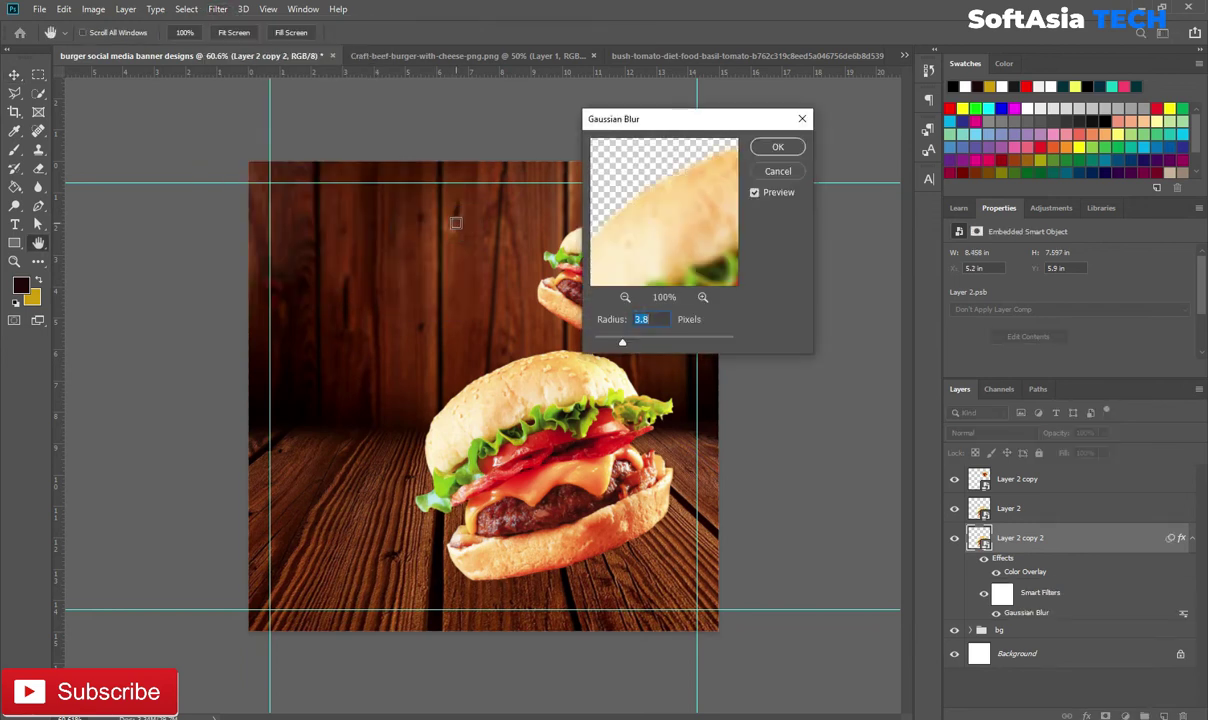
text(2)
click(777, 147)
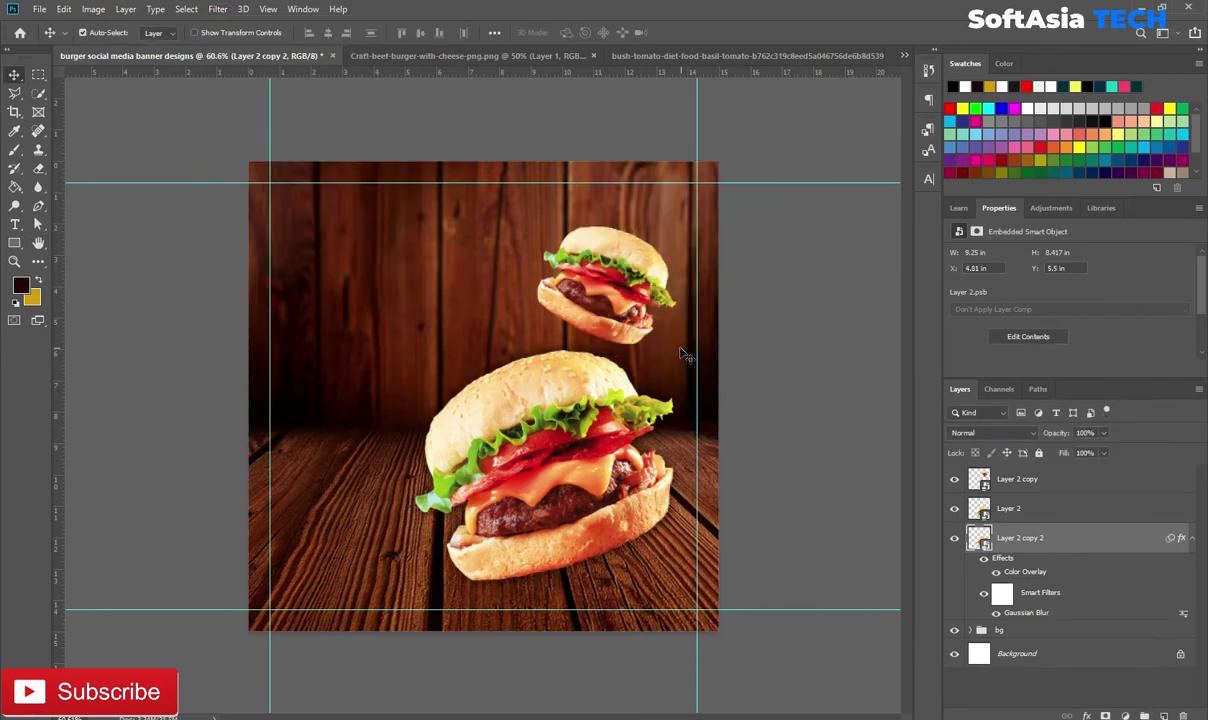
Move the blurred shadow under the large burger, squash it flat, then make it slightly taller.
drag(641, 327, 683, 353)
key(ctrl+t)
click(693, 280)
drag(517, 359, 569, 552)
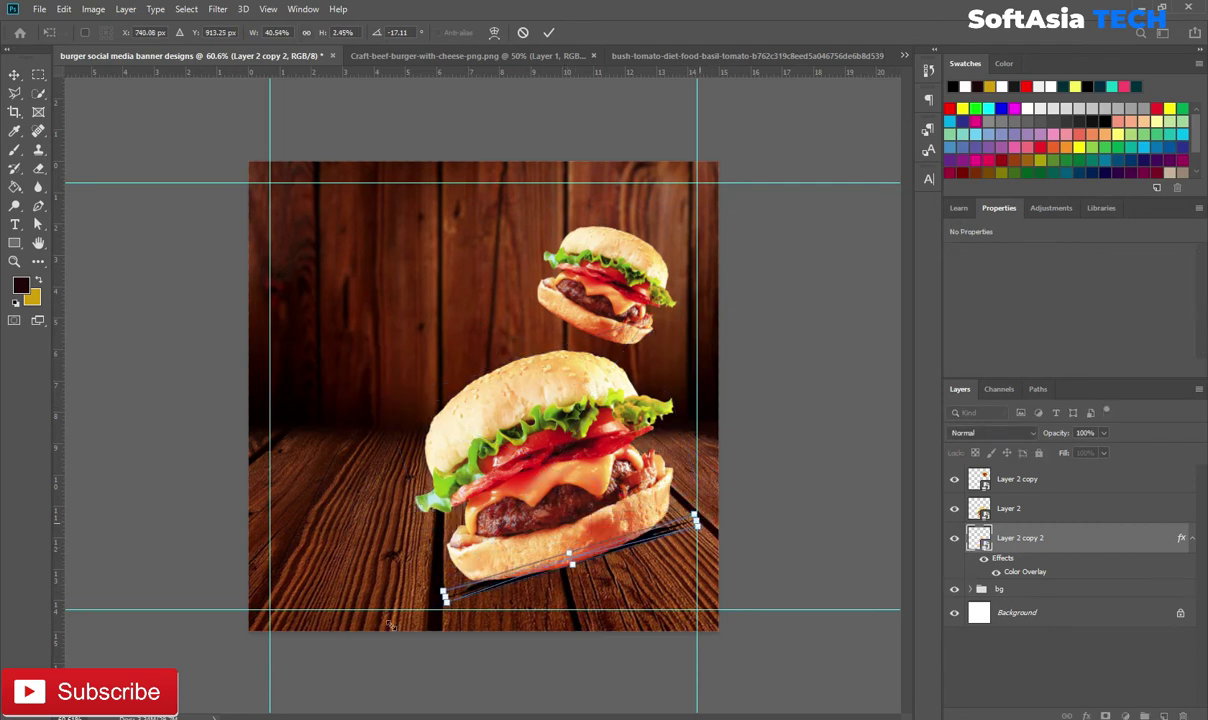
click(549, 33)
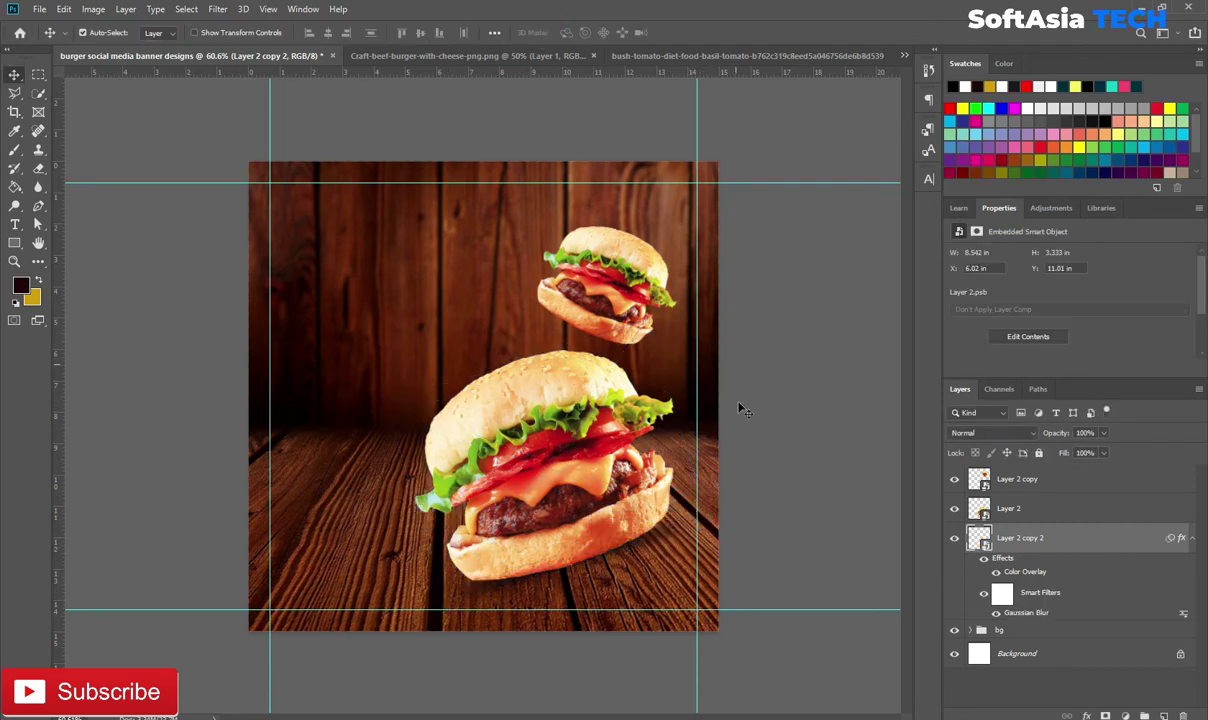
key(ctrl+t)
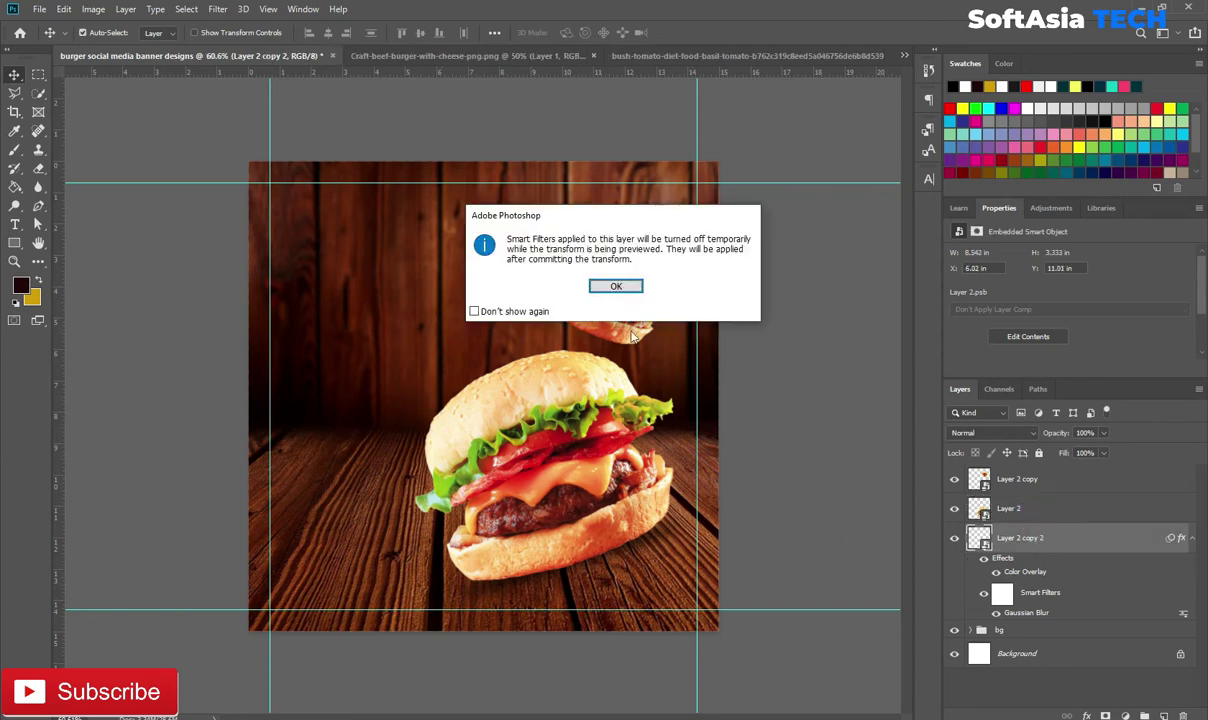
click(622, 286)
drag(572, 565, 568, 548)
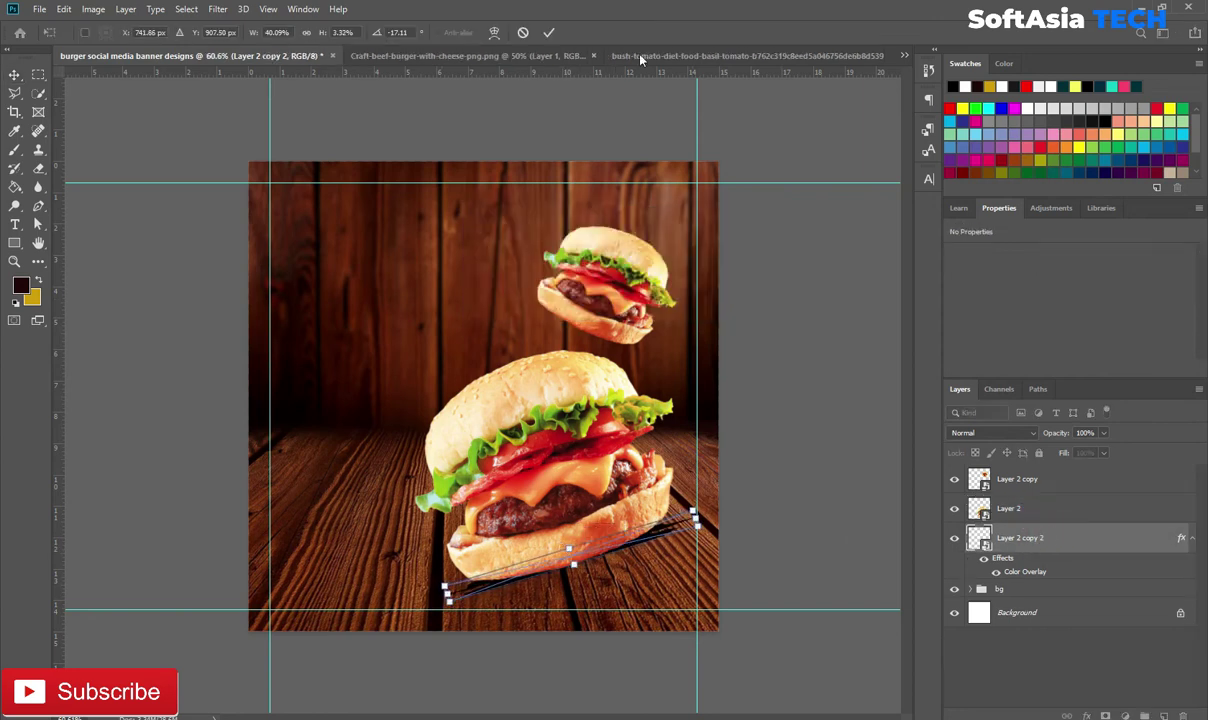
key(Return)
click(1017, 478)
Duplicate the small burger's layer below it with a black Color Overlay and Gaussian Blur.
key(ctrl+j)
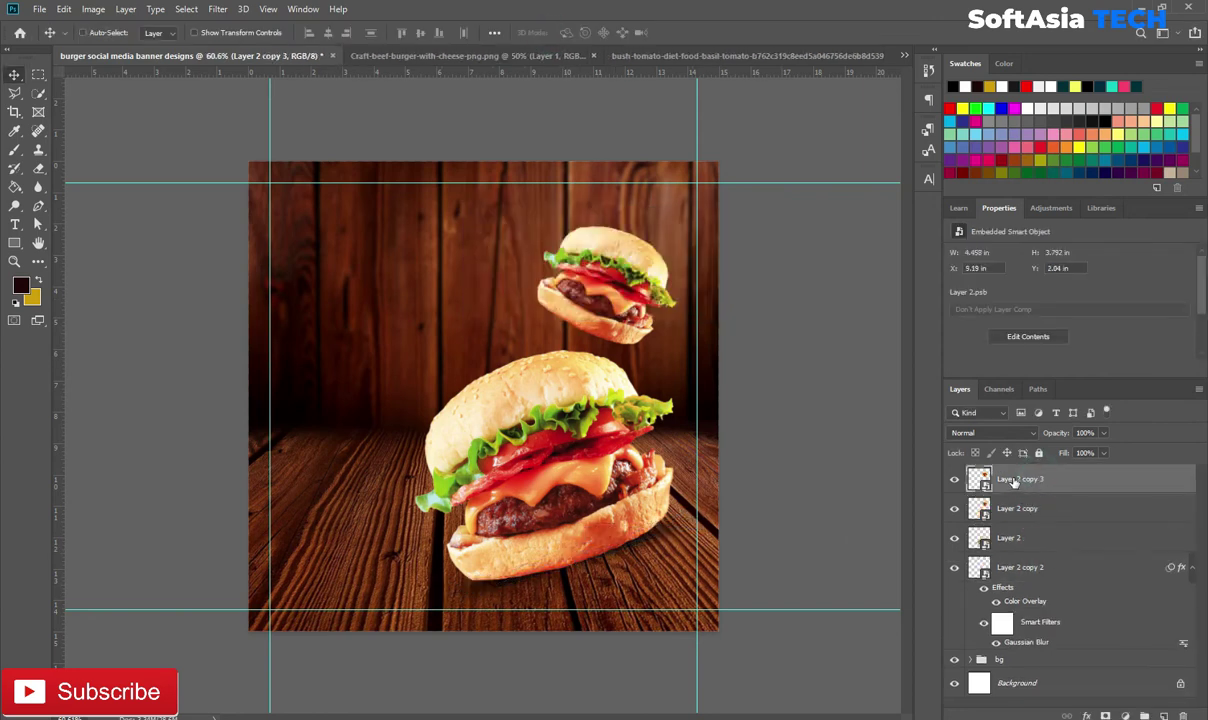
drag(1055, 478, 1069, 518)
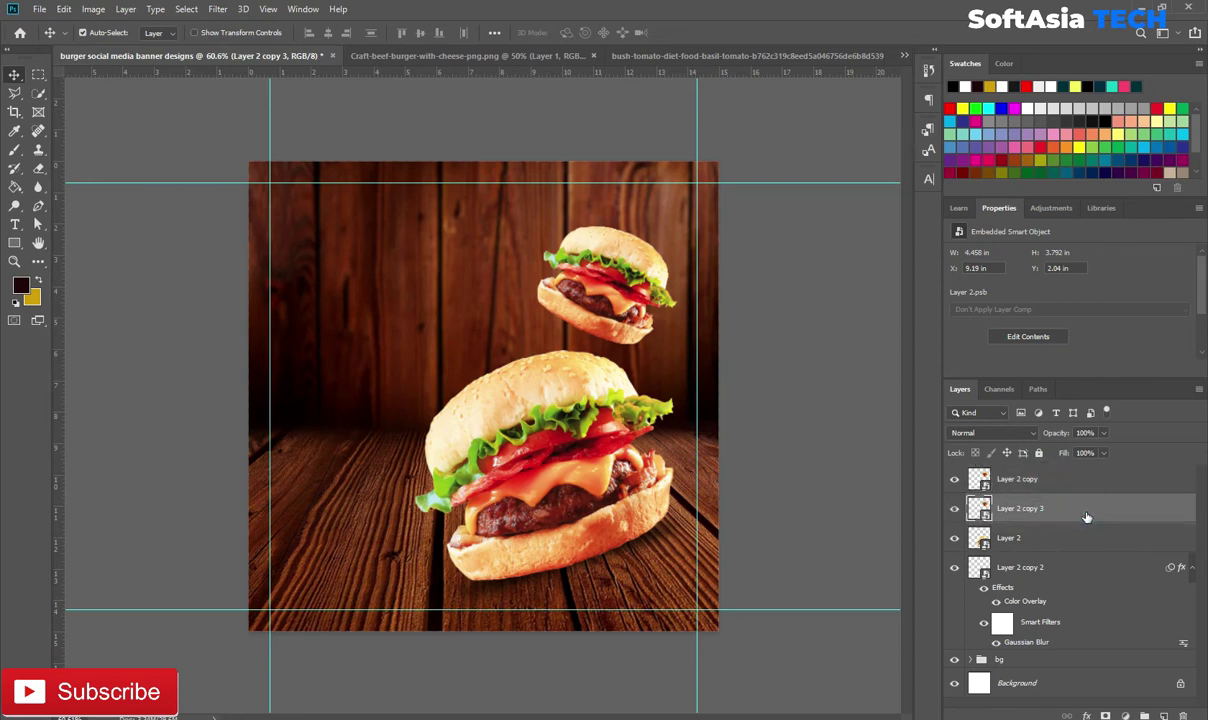
double_click(1087, 517)
click(685, 500)
click(1145, 336)
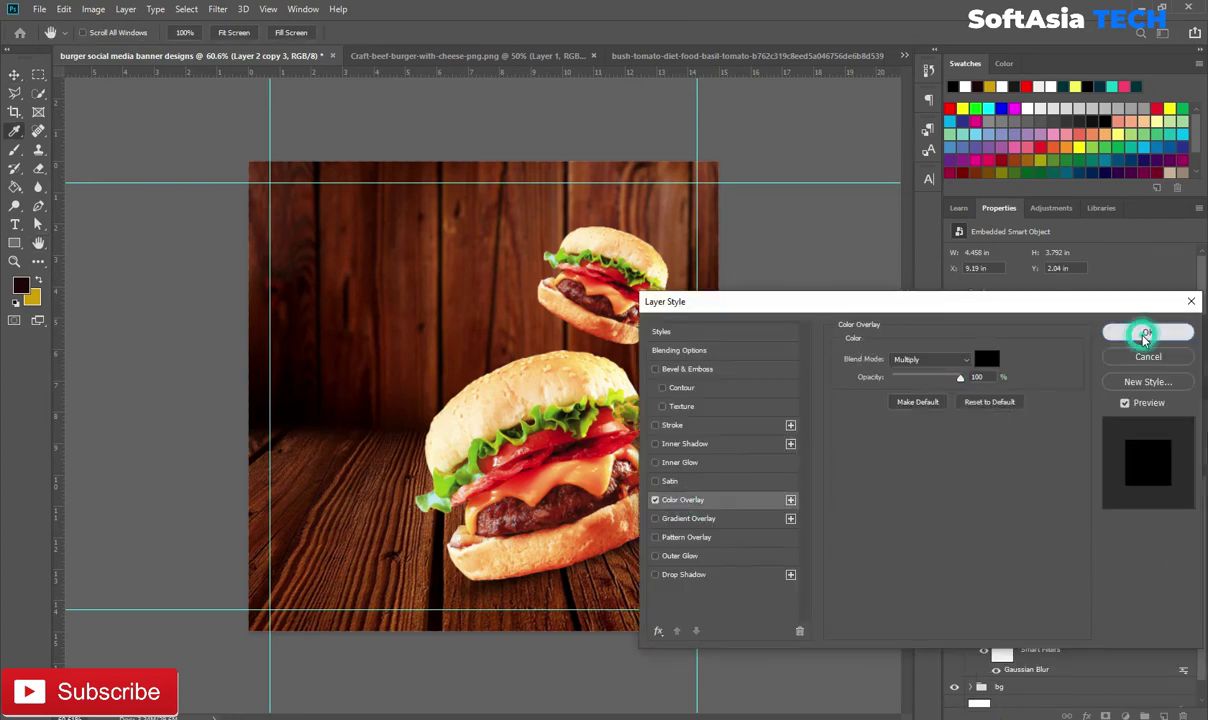
click(218, 9)
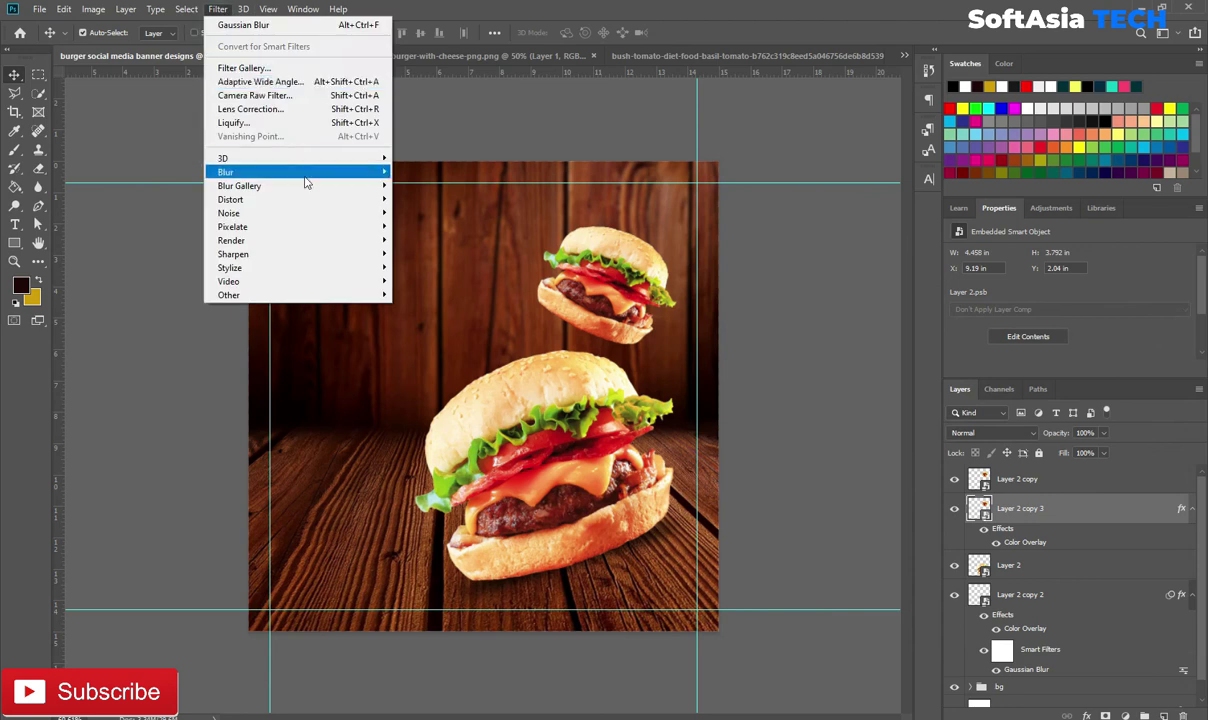
click(431, 226)
click(795, 150)
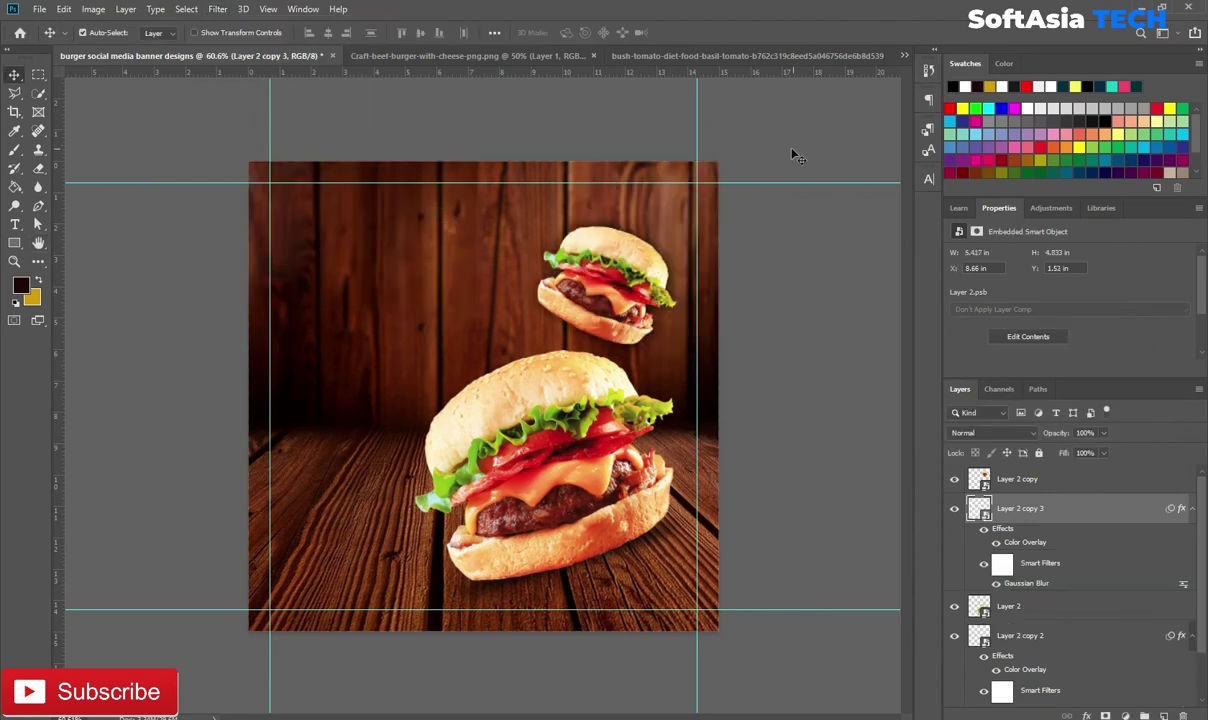
Squash the blurred duplicate into a thin shadow strip under the small burger.
key(ctrl+t)
key(Return)
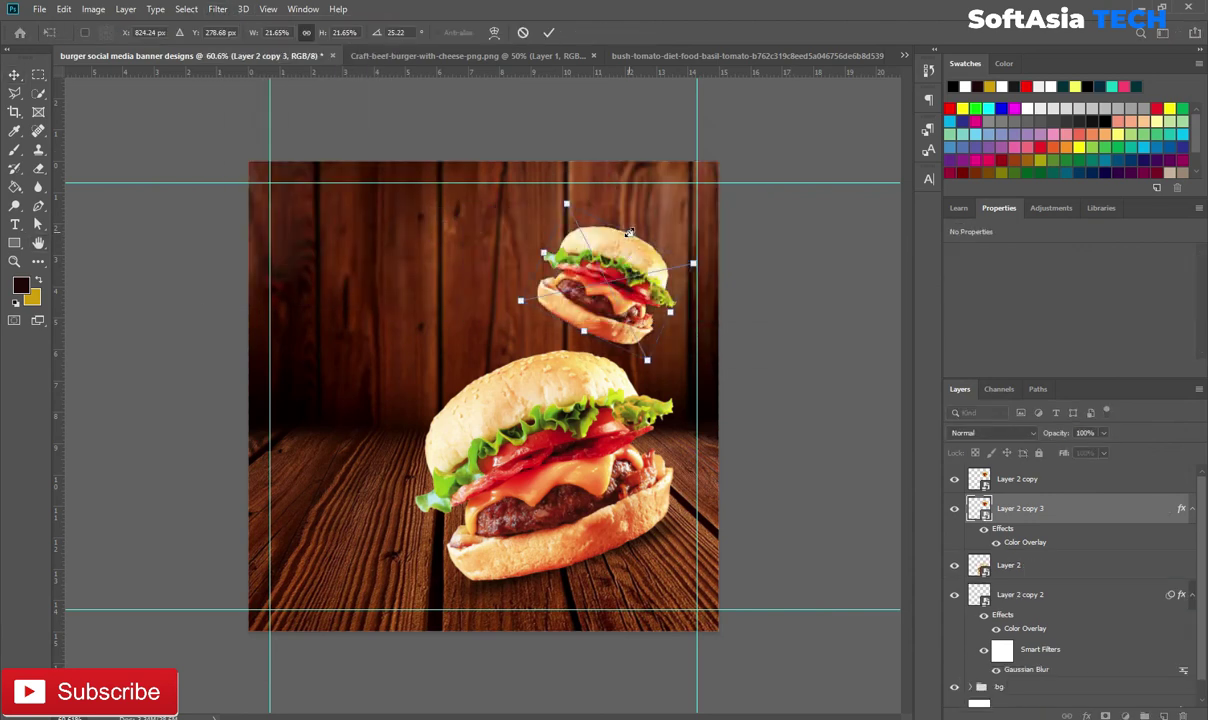
drag(566, 203, 580, 312)
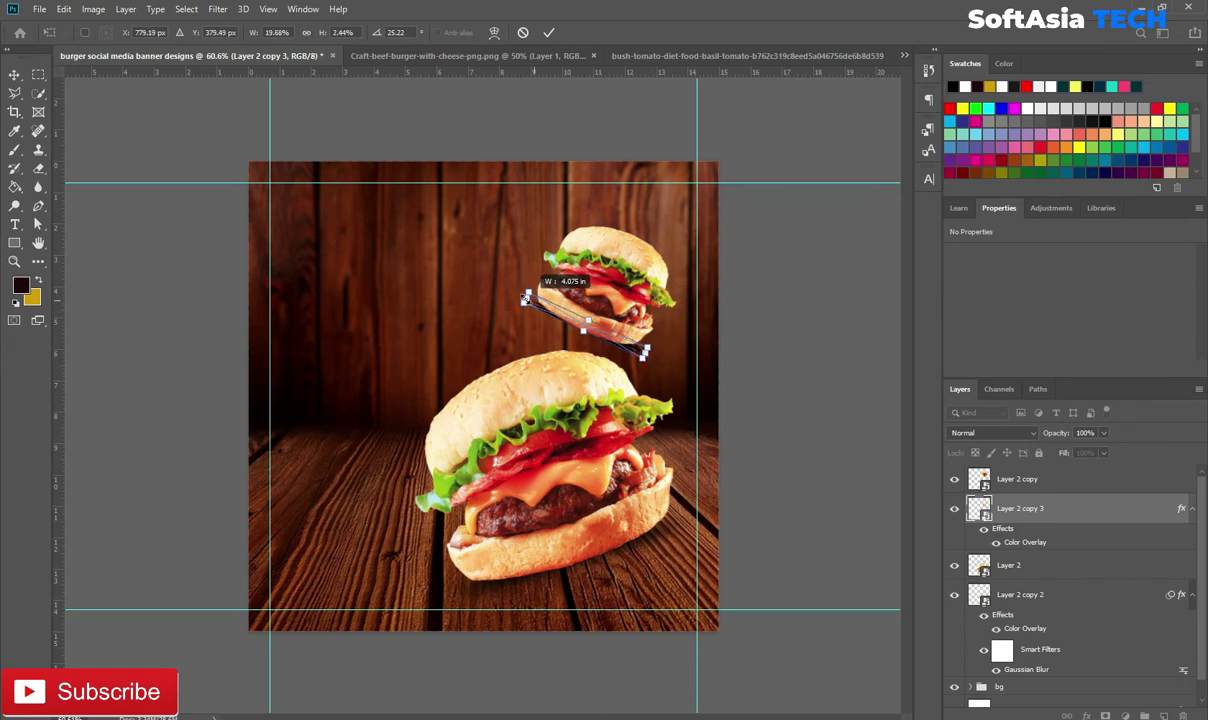
click(548, 32)
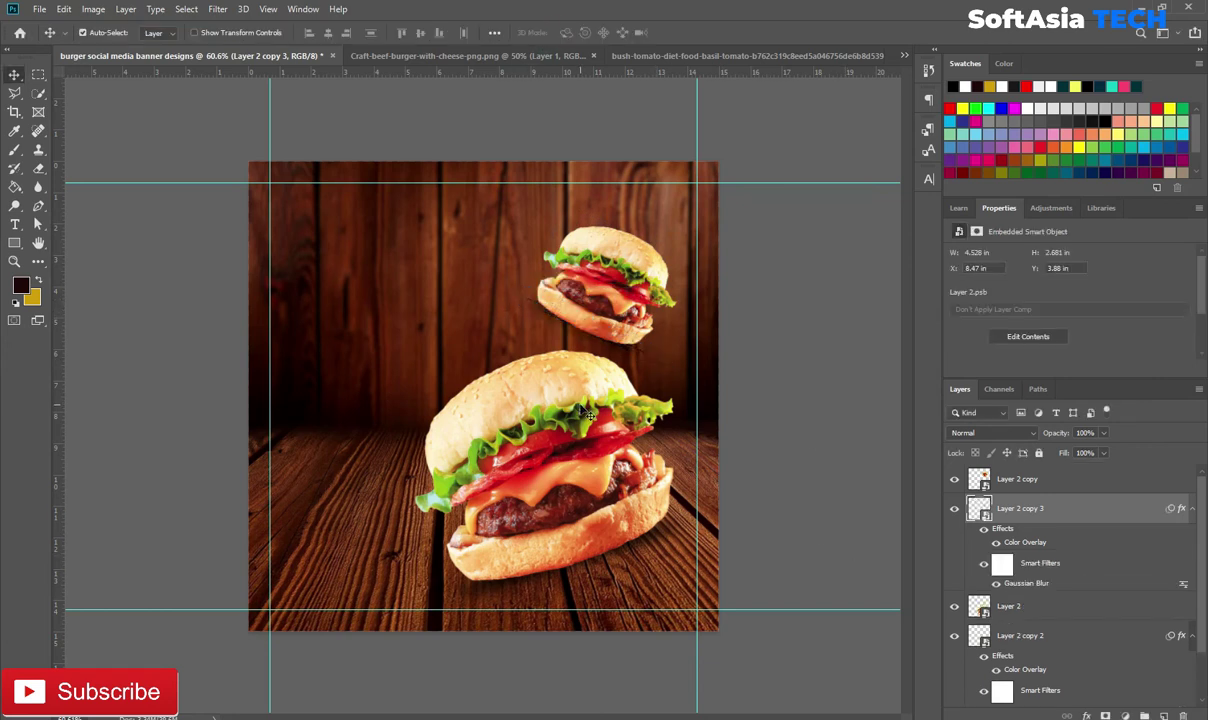
Apply a 3 px Gaussian Blur to the small floating burger's layer.
click(1069, 486)
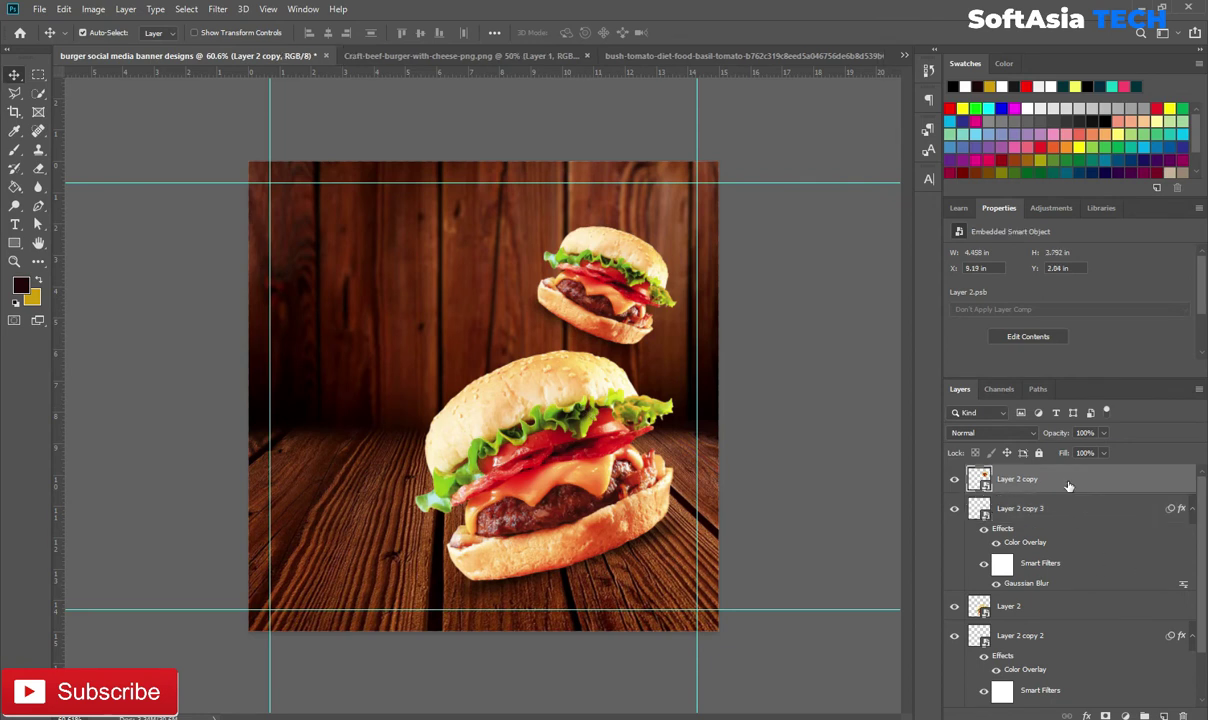
double_click(1060, 489)
key(Escape)
click(217, 9)
click(226, 172)
click(420, 229)
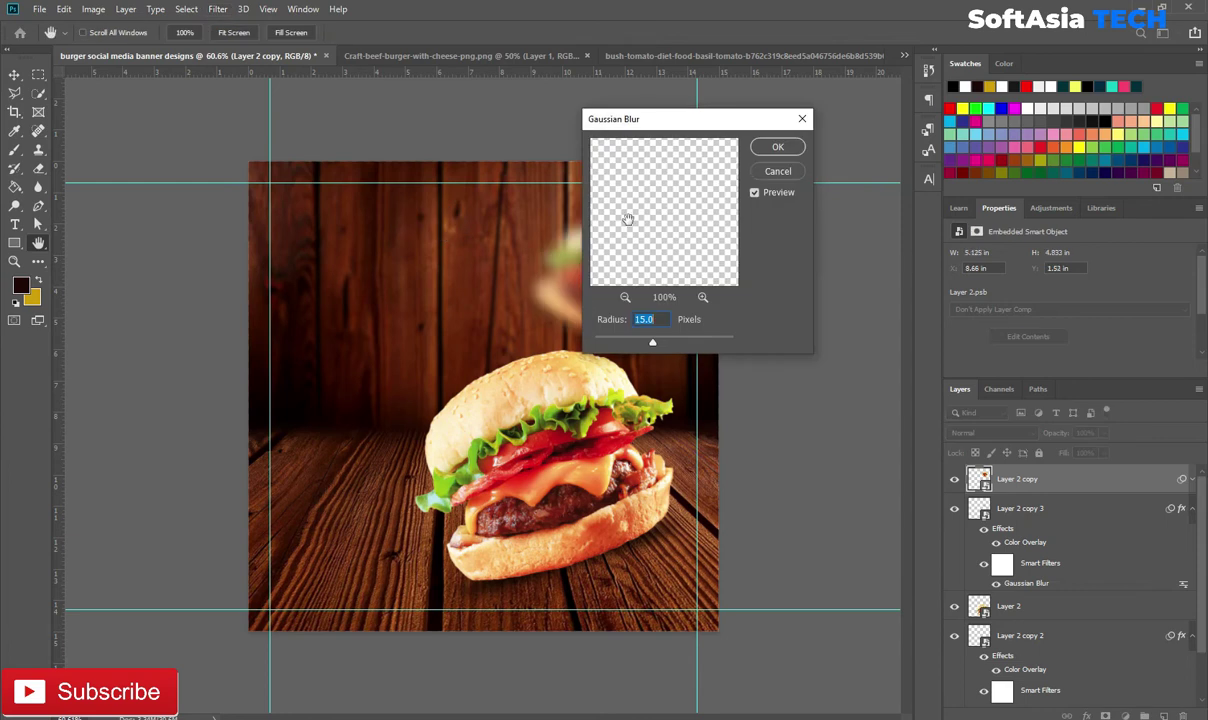
text(6)
text(3.)
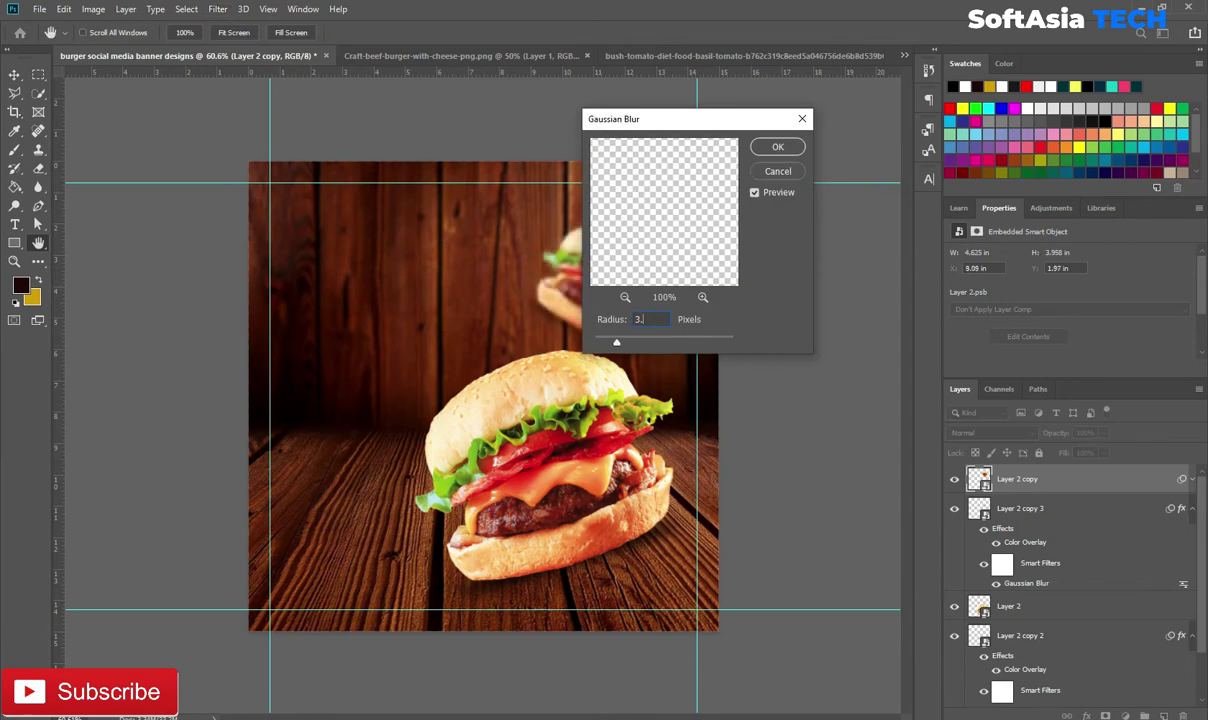
click(778, 148)
Collapse the layers' effects lists and switch to the beef burger image.
click(1192, 479)
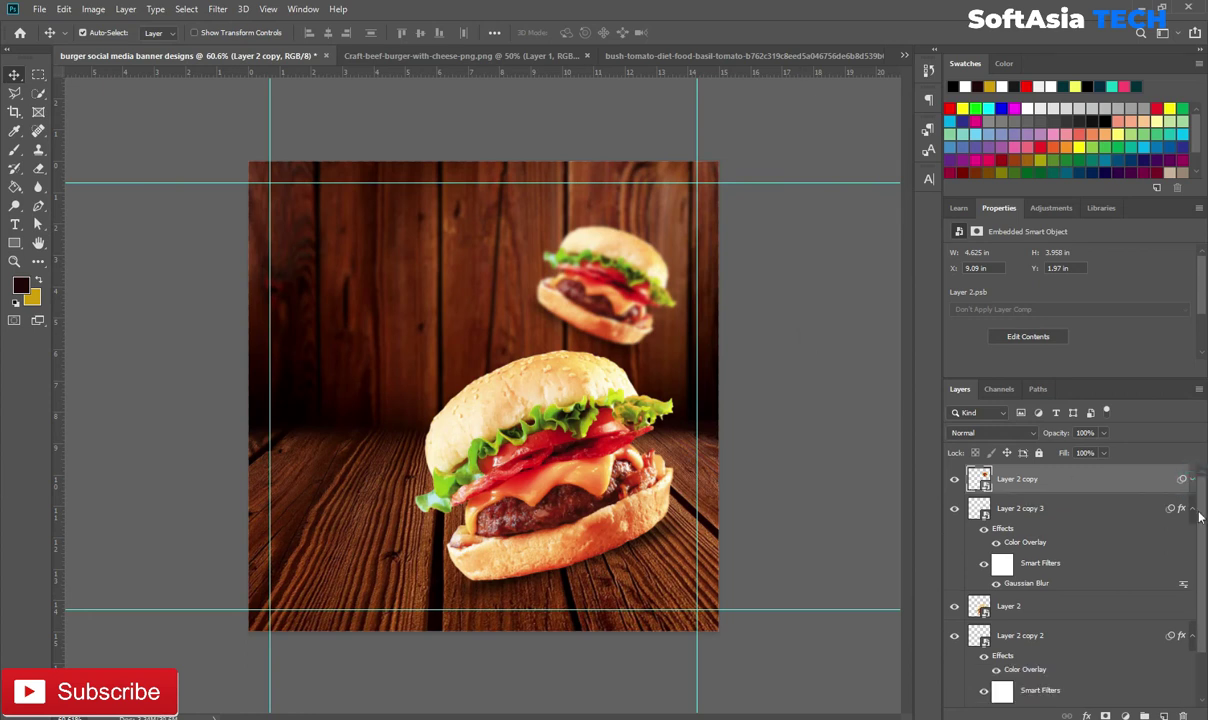
click(1192, 507)
click(1190, 565)
click(433, 56)
Close the beef burger image and lasso the left basil leaf in the tomato image.
click(587, 56)
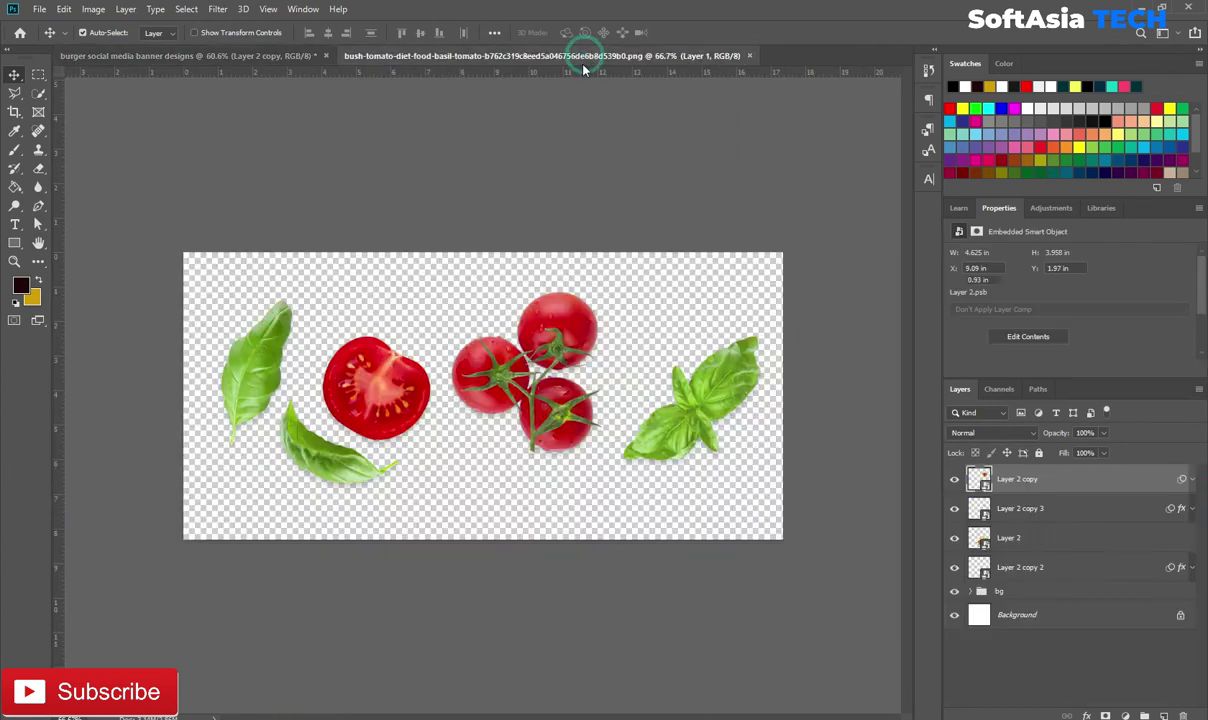
click(14, 92)
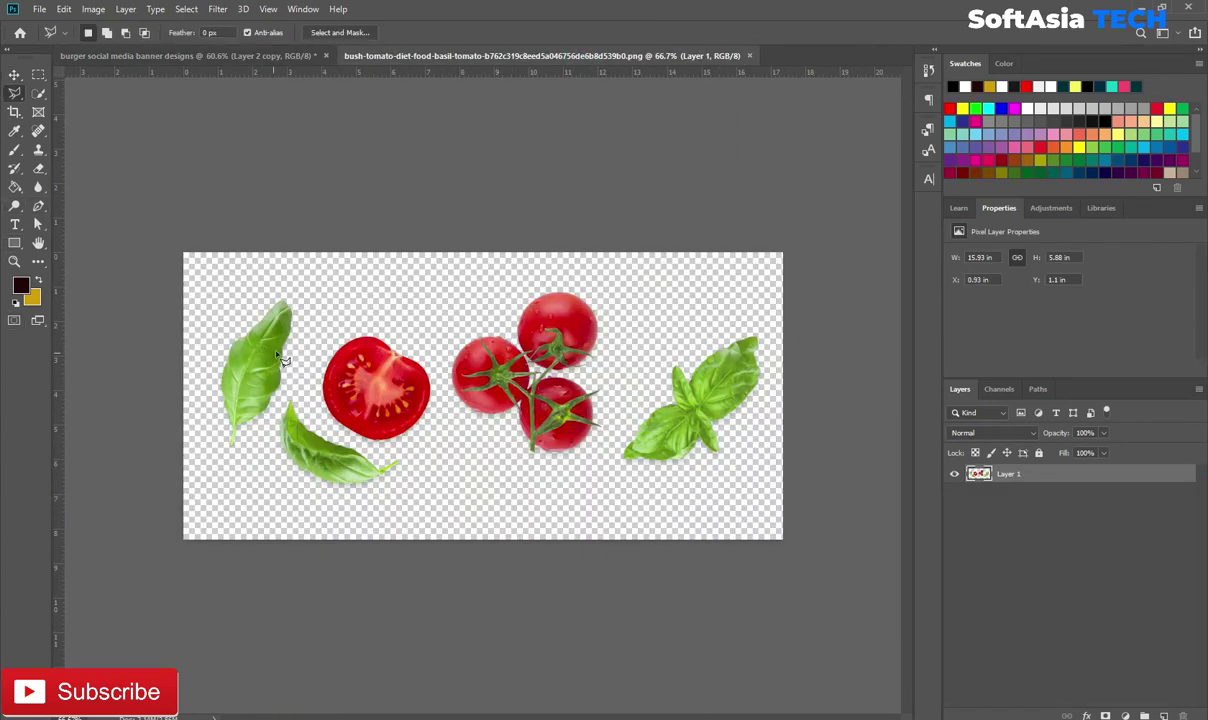
click(210, 324)
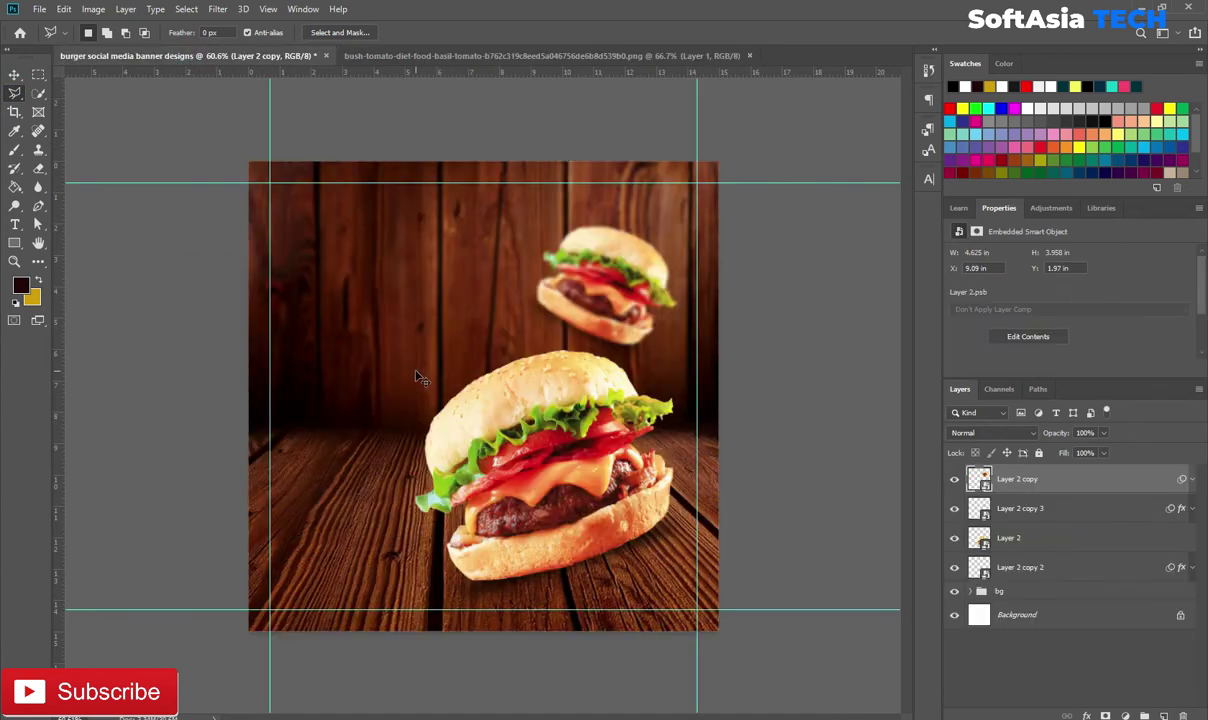
Apply Gaussian Blur and Motion Blur to the basil leaf.
click(218, 9)
click(427, 229)
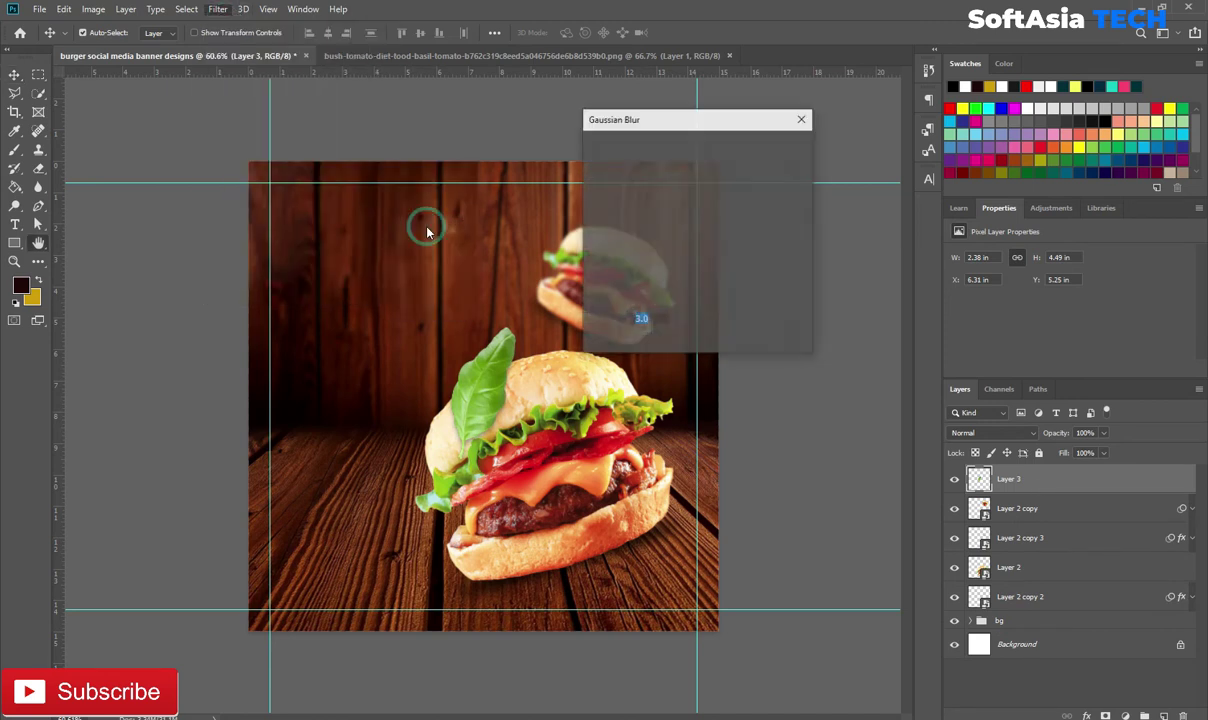
click(776, 148)
click(218, 9)
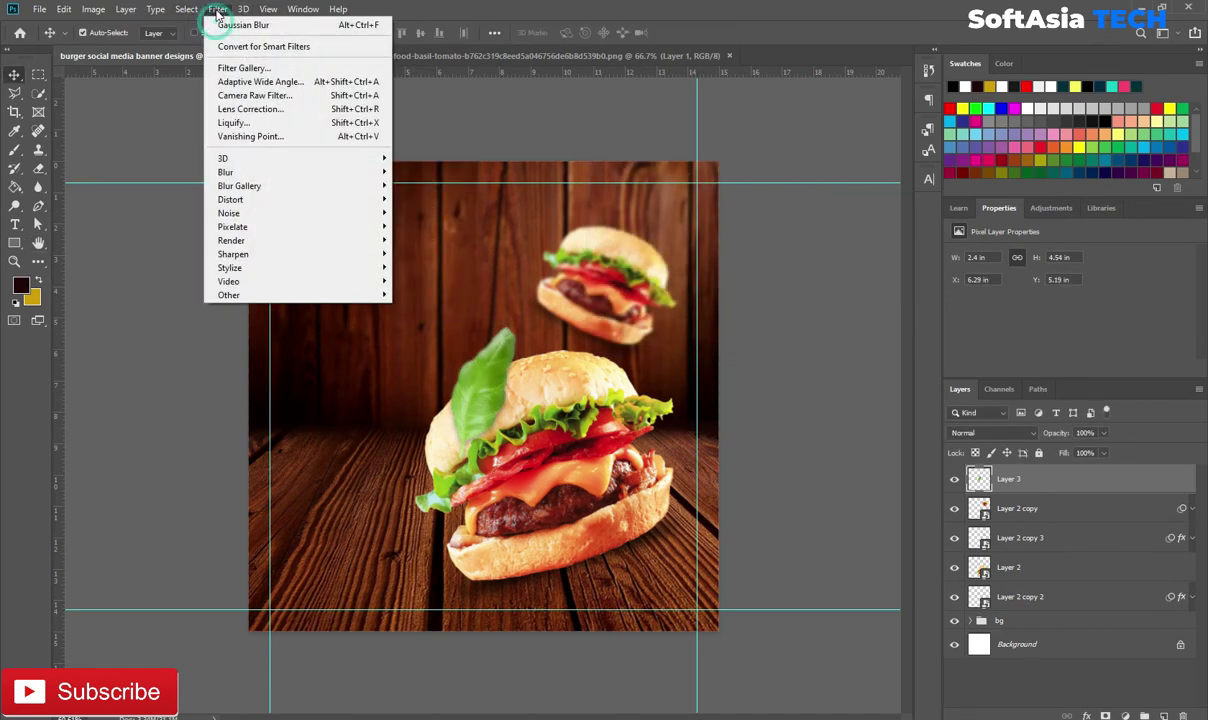
click(427, 254)
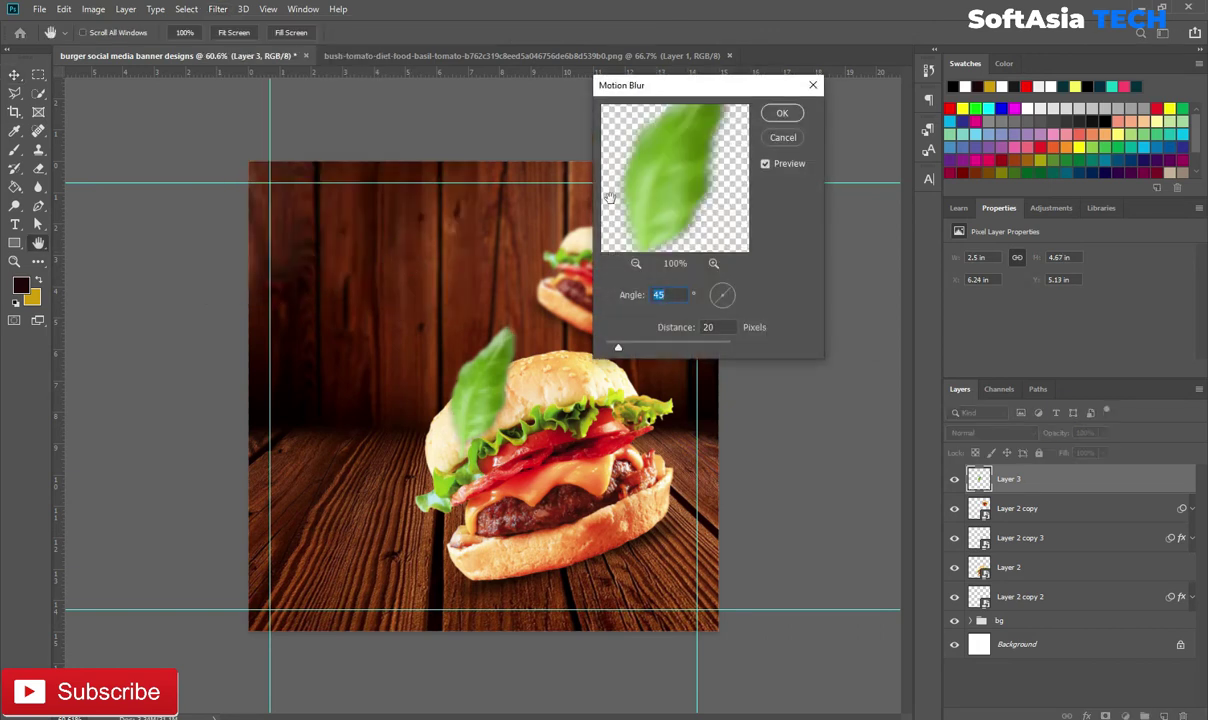
click(779, 113)
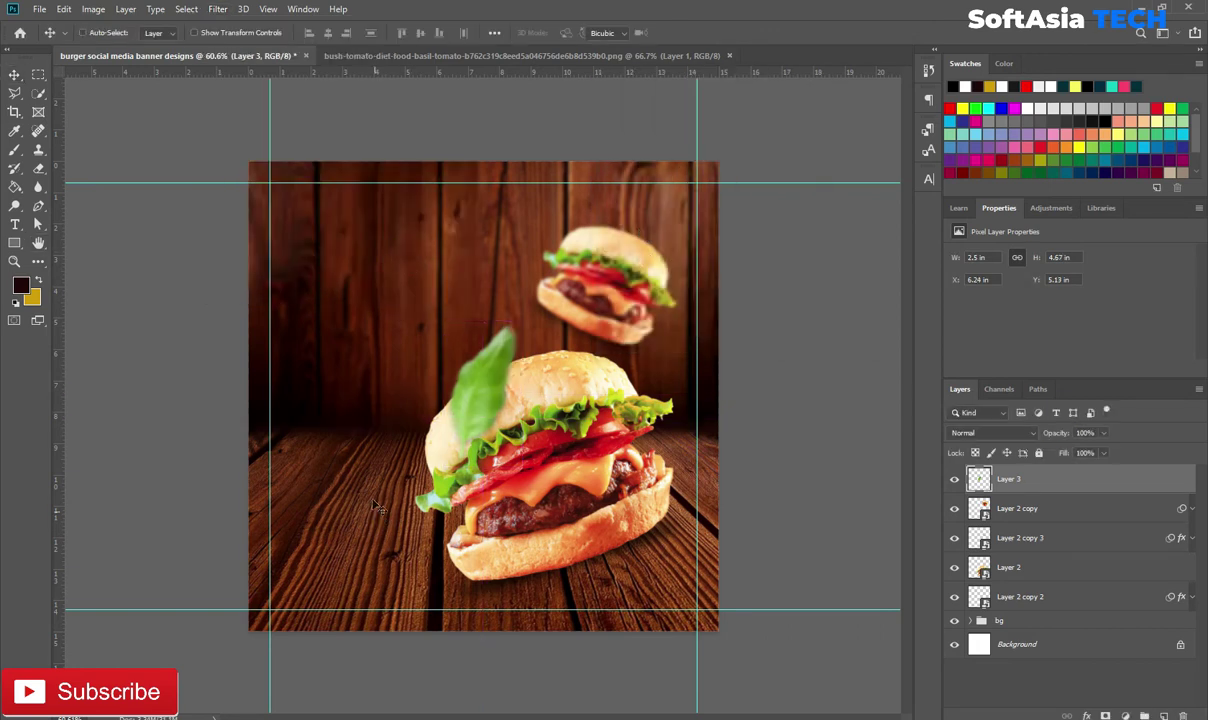
Rotate the leaf upside down and place it at the banner's top edge.
key(ctrl+t)
drag(480, 380, 458, 201)
mouse_move(520, 262)
mouse_down()
mouse_move(470, 192)
mouse_move(468, 134)
mouse_move(540, 145)
mouse_up()
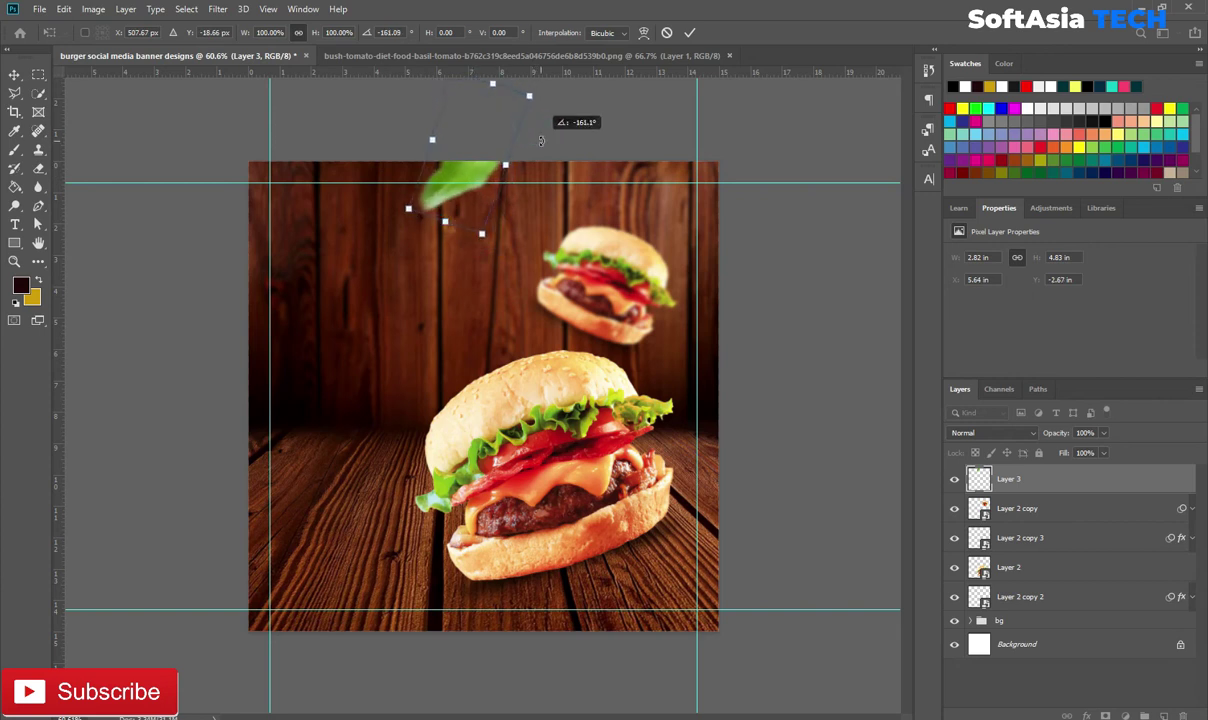
click(691, 31)
drag(451, 191, 457, 193)
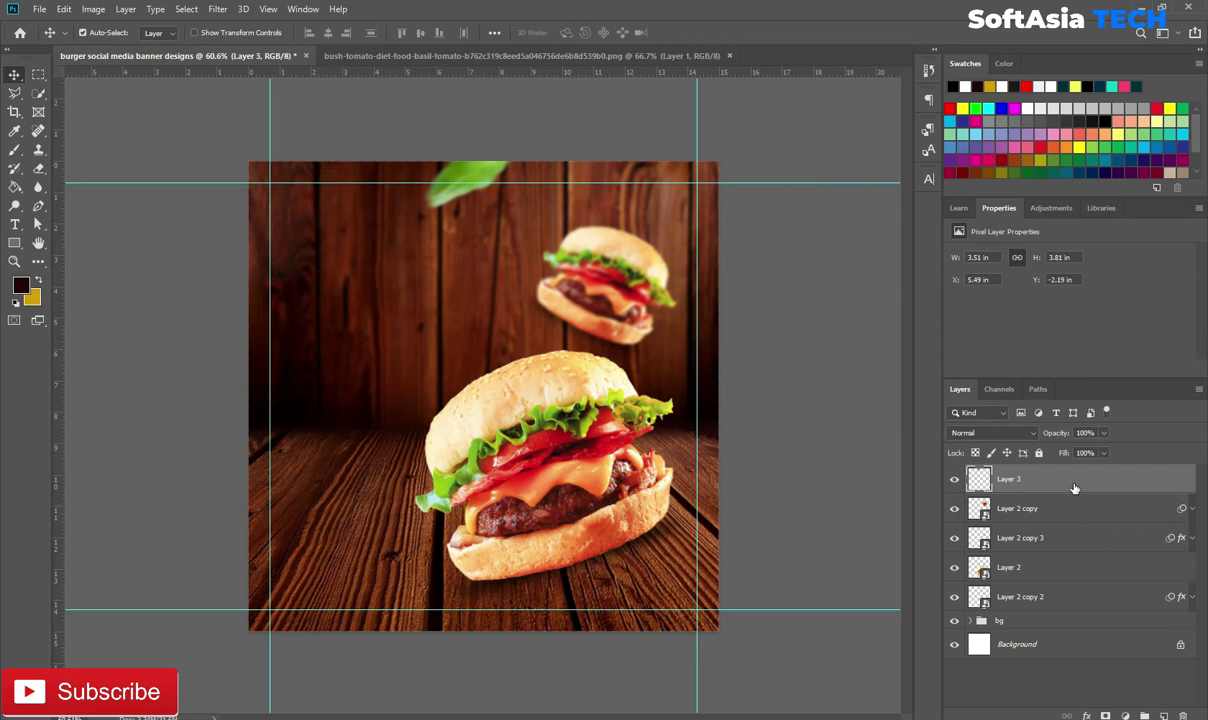
Show the leaf layer, blur it with a 4.1 radius Gaussian Blur and nudge it into place.
click(955, 480)
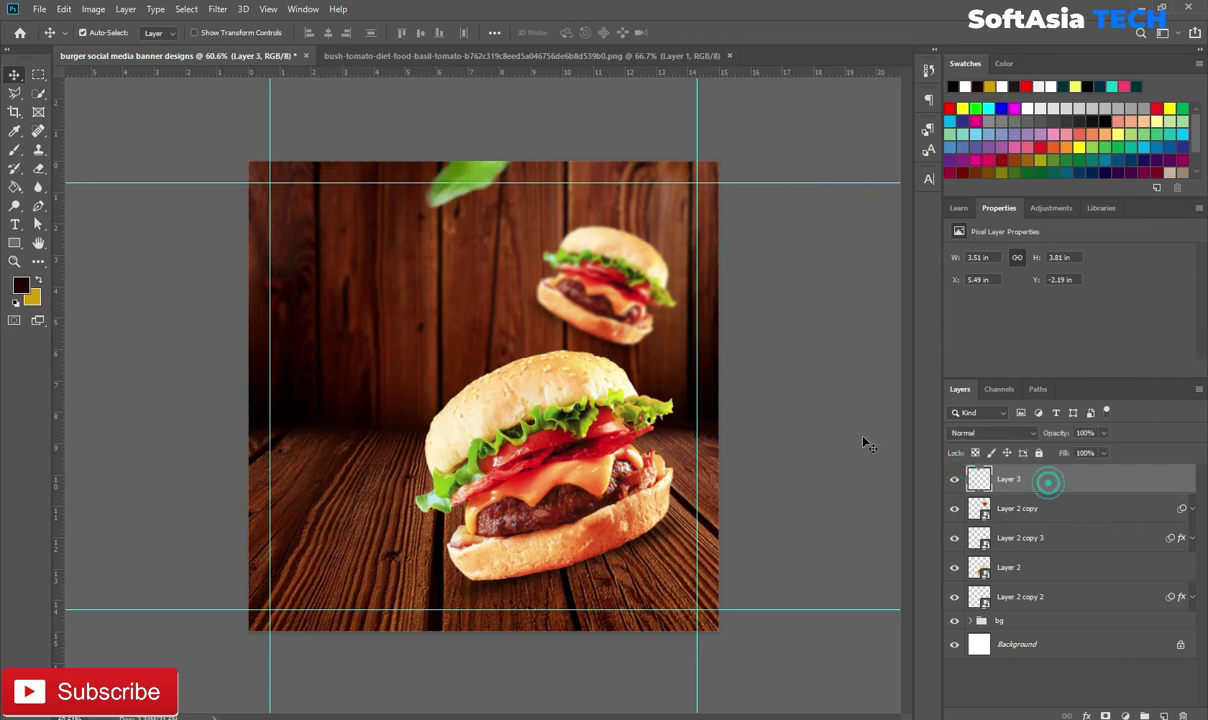
click(218, 9)
click(420, 215)
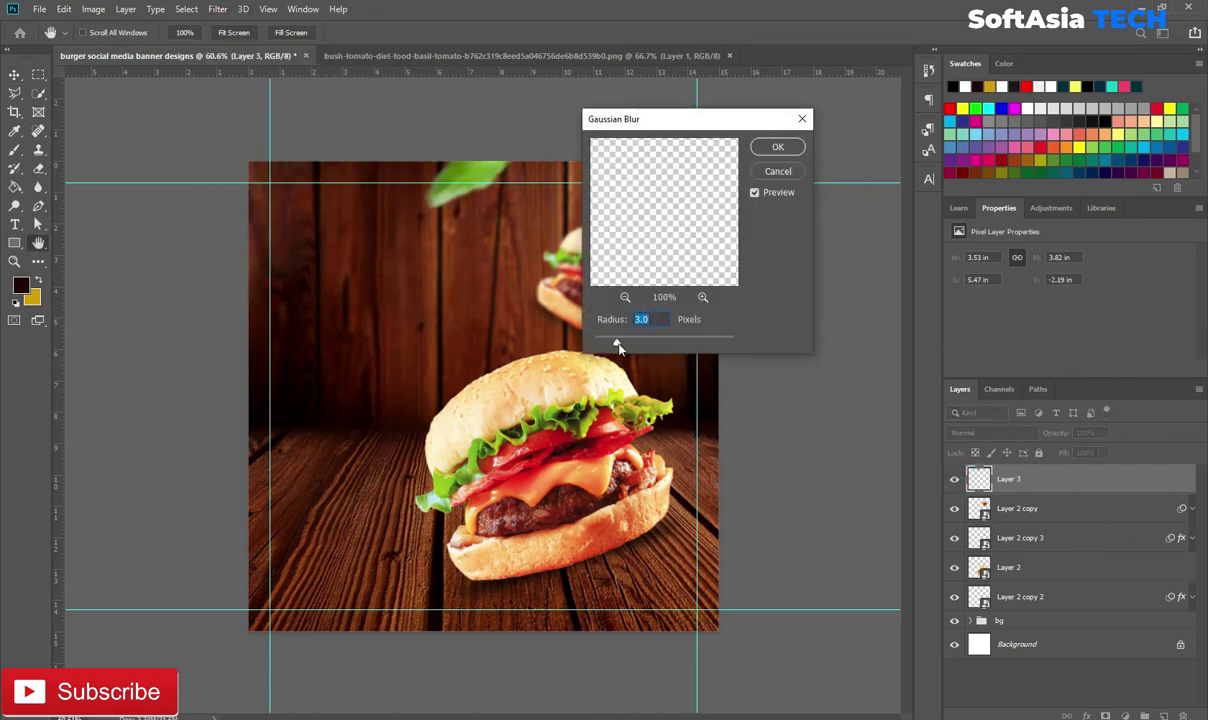
drag(617, 343, 626, 343)
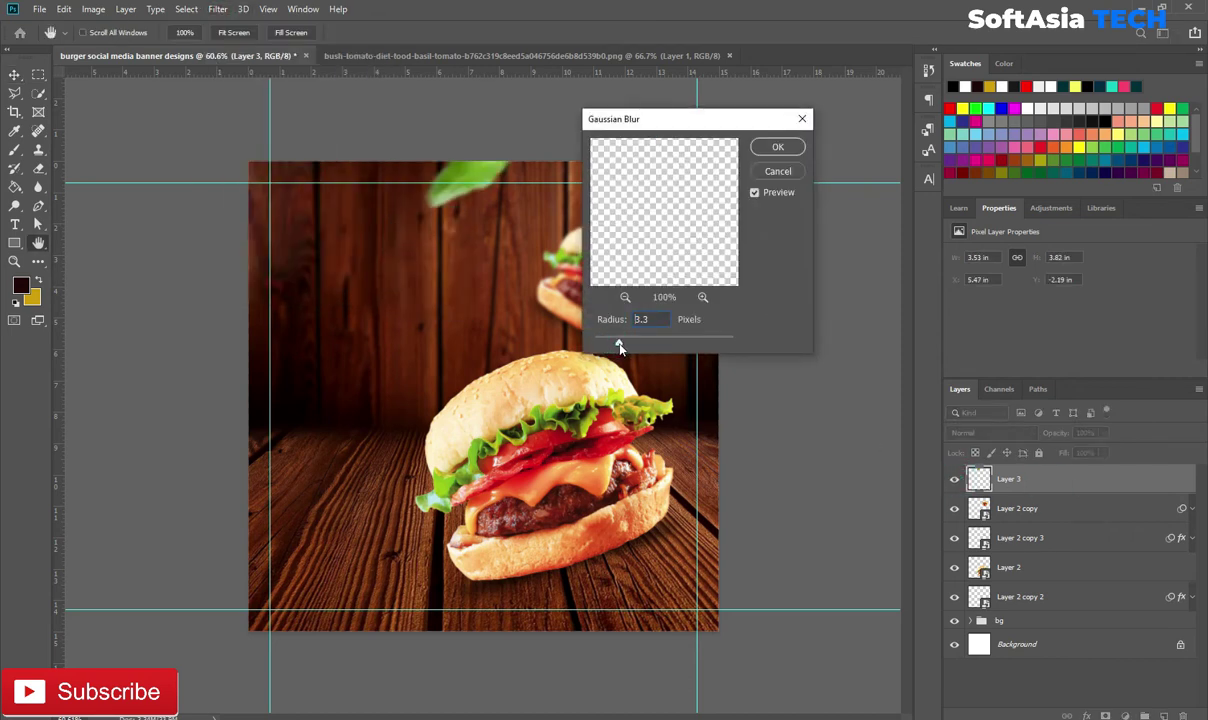
click(798, 152)
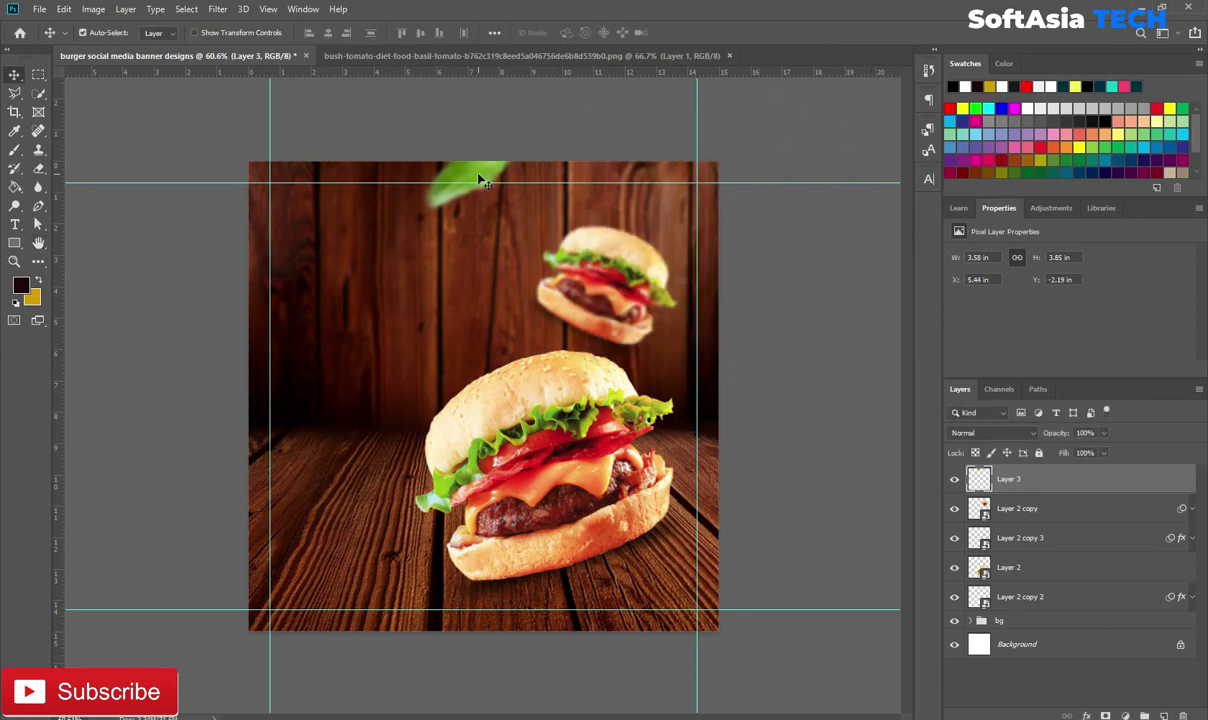
drag(480, 180, 484, 182)
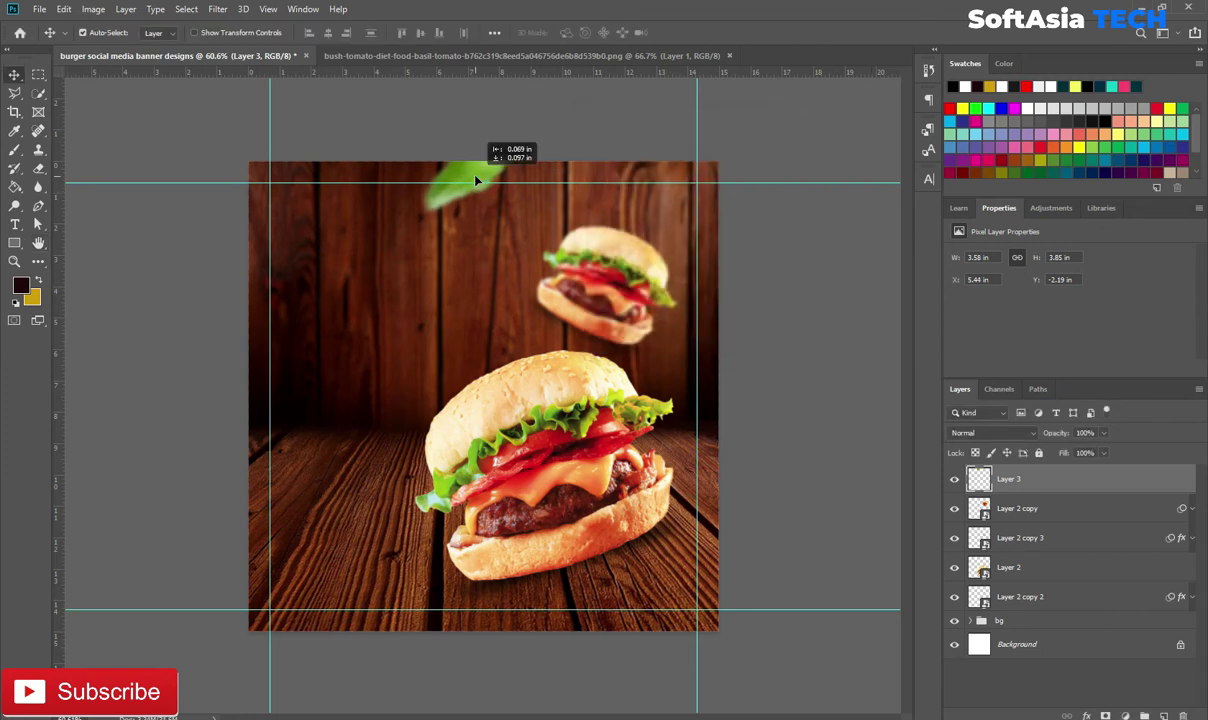
Outline the right basil sprig in the tomato image with the Polygonal Lasso.
click(522, 57)
key(l)
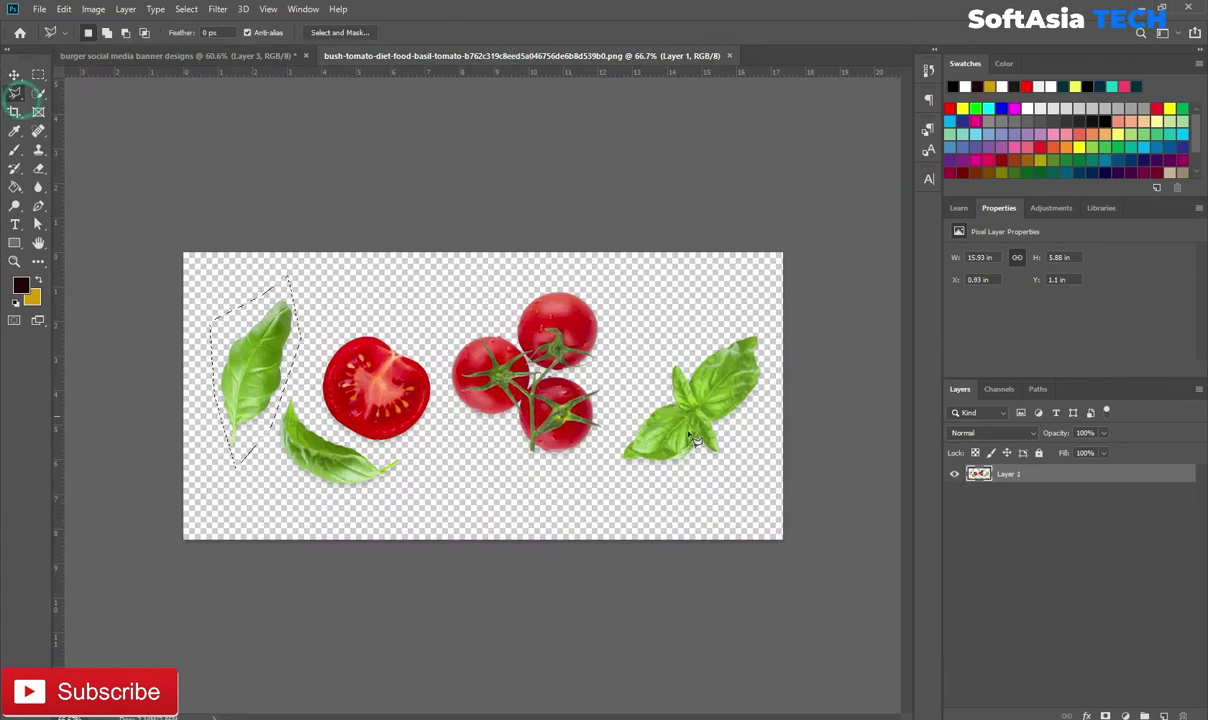
click(780, 322)
click(784, 372)
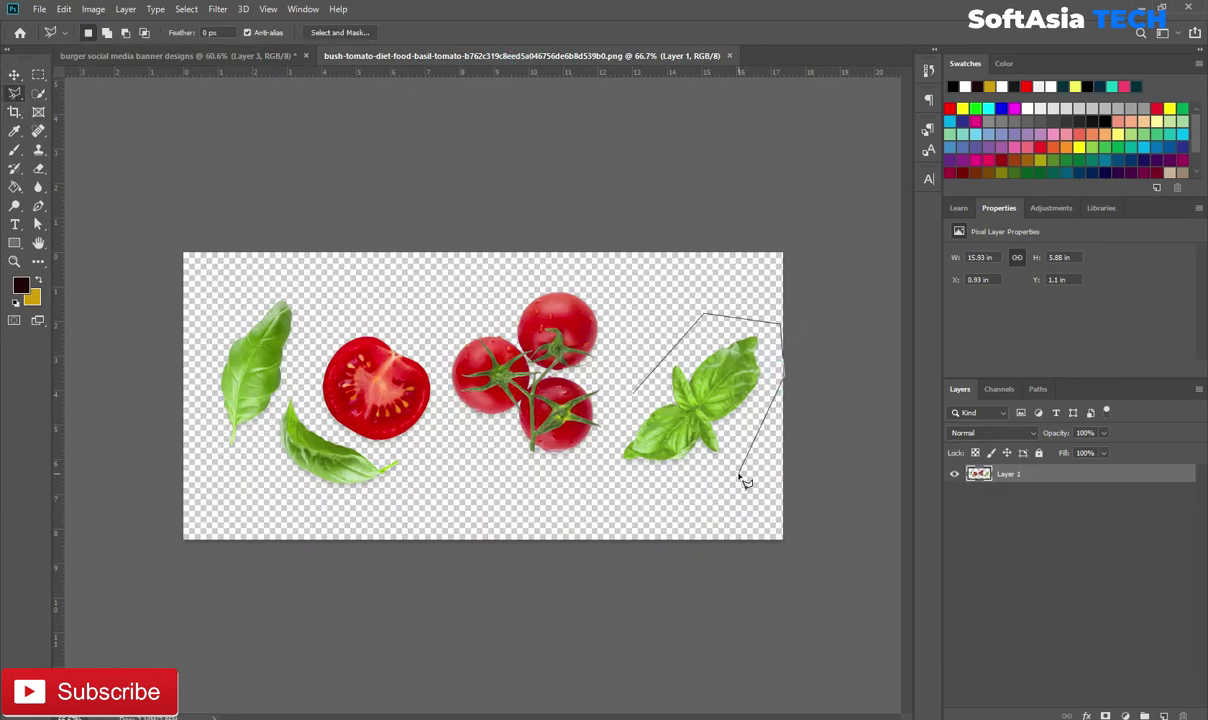
click(641, 402)
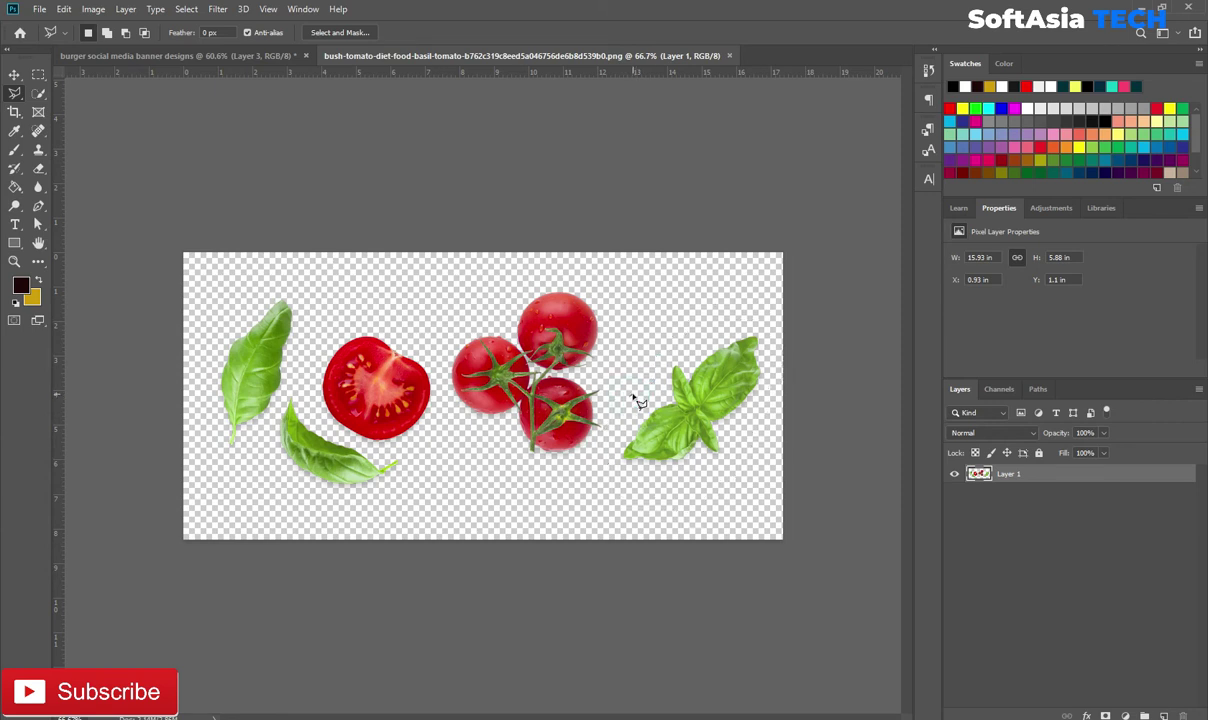
click(722, 515)
click(625, 505)
click(605, 435)
click(631, 400)
Paste the basil leaf into the banner and convert it to a smart object.
click(240, 50)
key(ctrl+v)
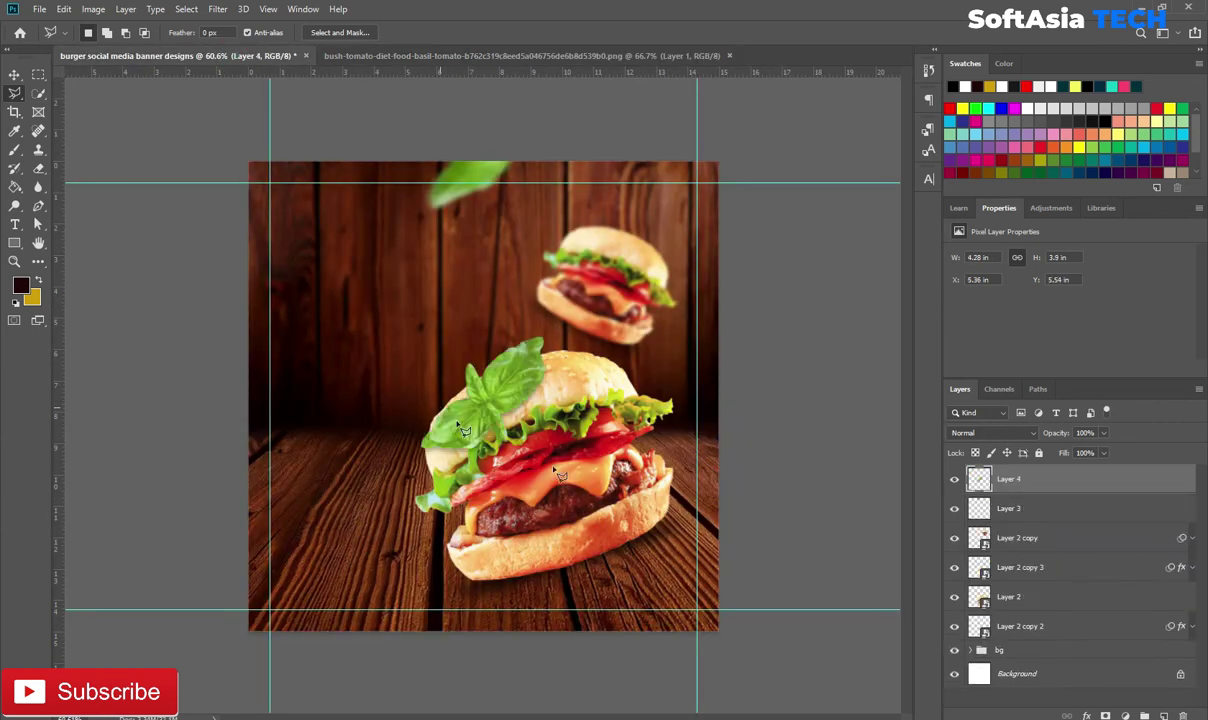
right_click(1000, 474)
click(942, 318)
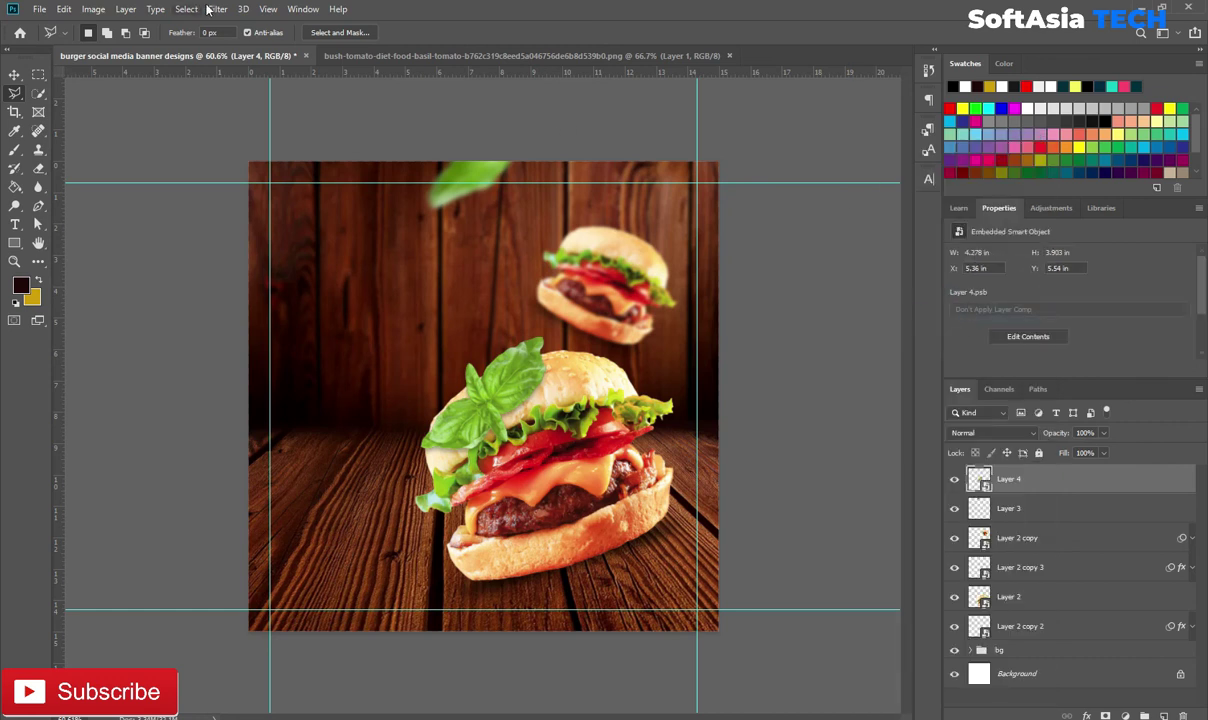
Apply Gaussian Blur and Motion Blur to the pasted leaf.
click(214, 9)
click(425, 226)
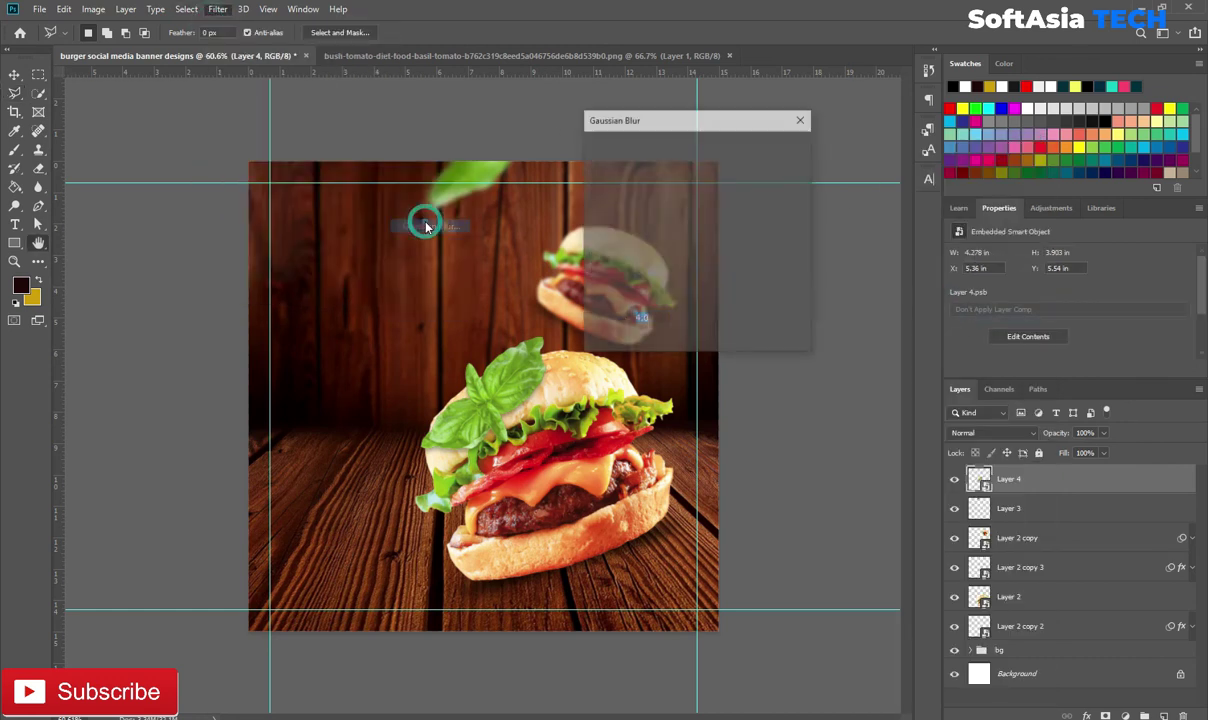
click(780, 147)
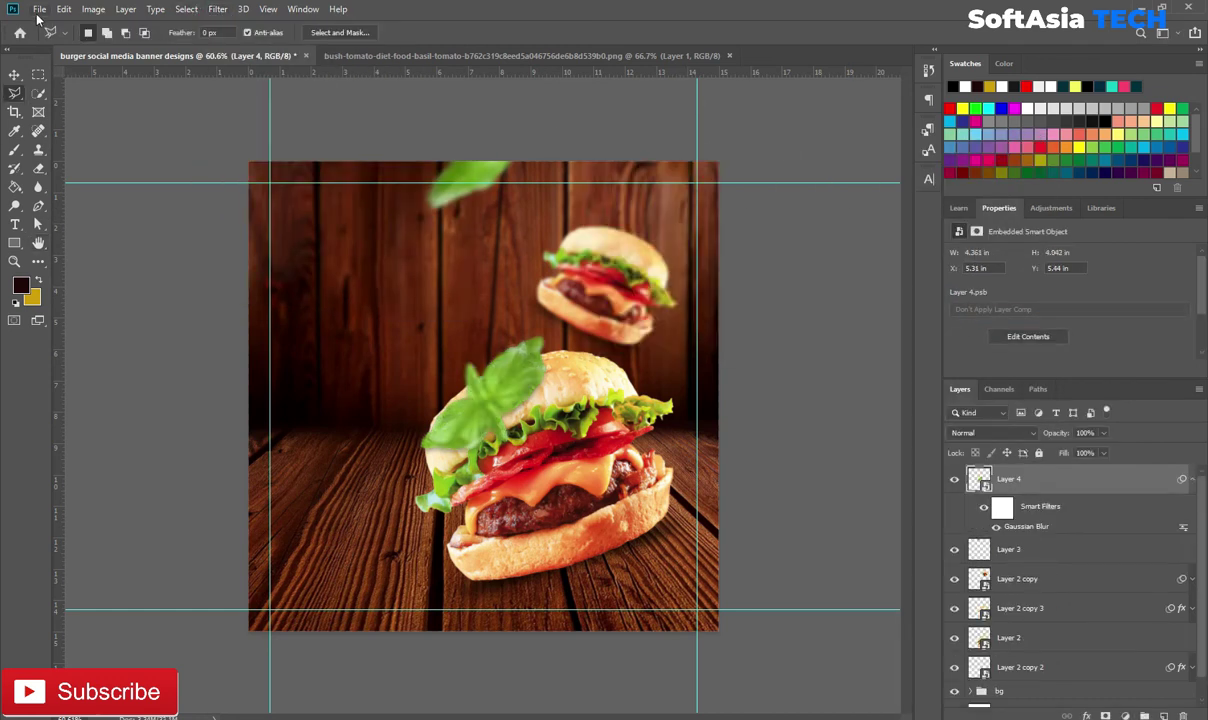
click(217, 9)
click(425, 250)
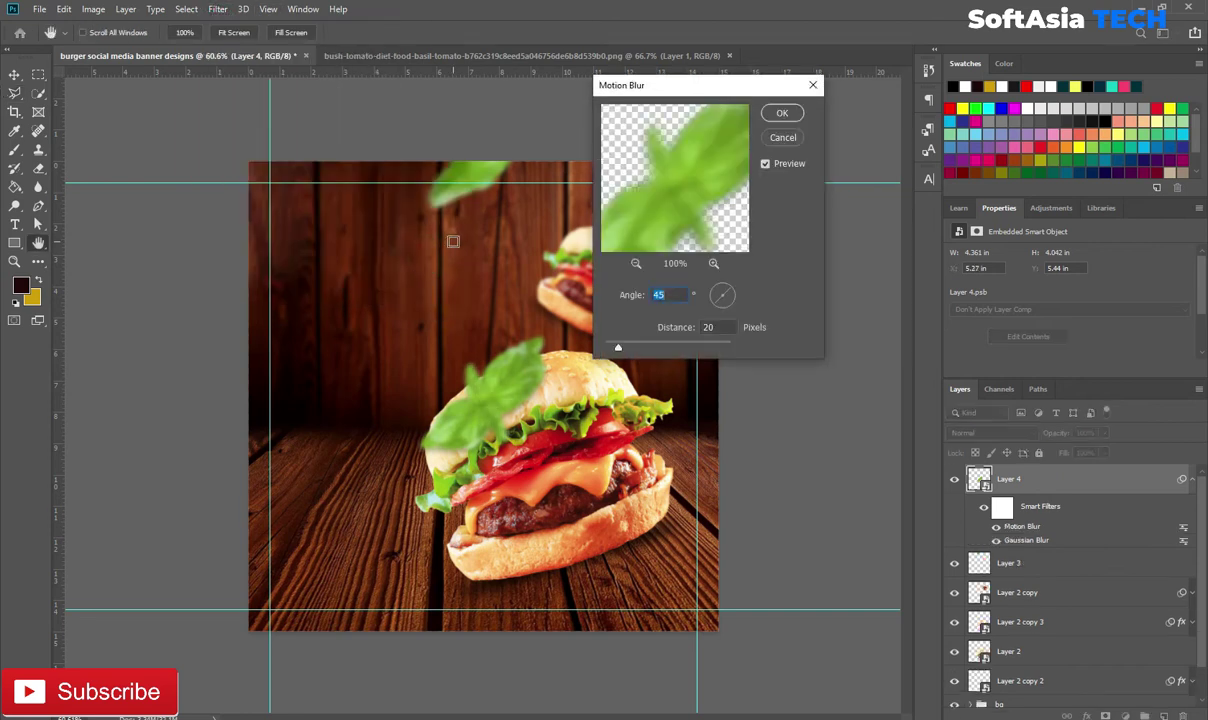
click(782, 113)
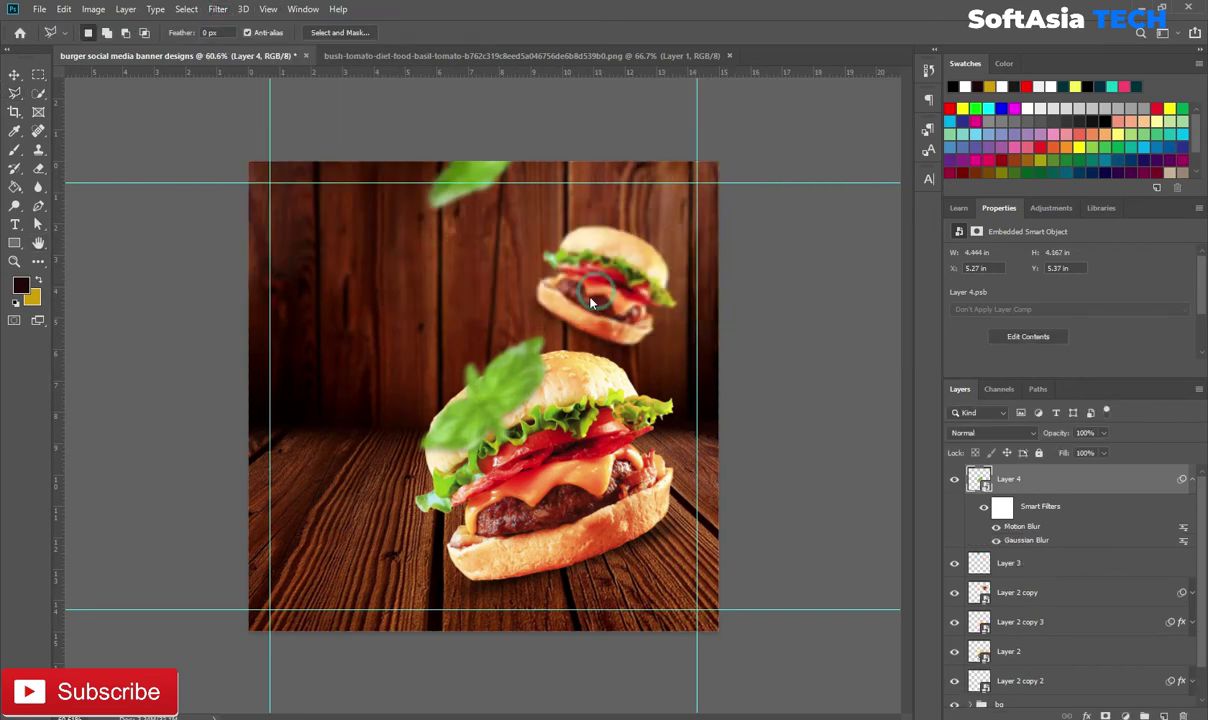
Move the blurred leaf down to the banner's bottom edge.
key(ctrl+t)
mouse_move(525, 345)
mouse_down()
mouse_move(490, 545)
mouse_move(456, 598)
mouse_up()
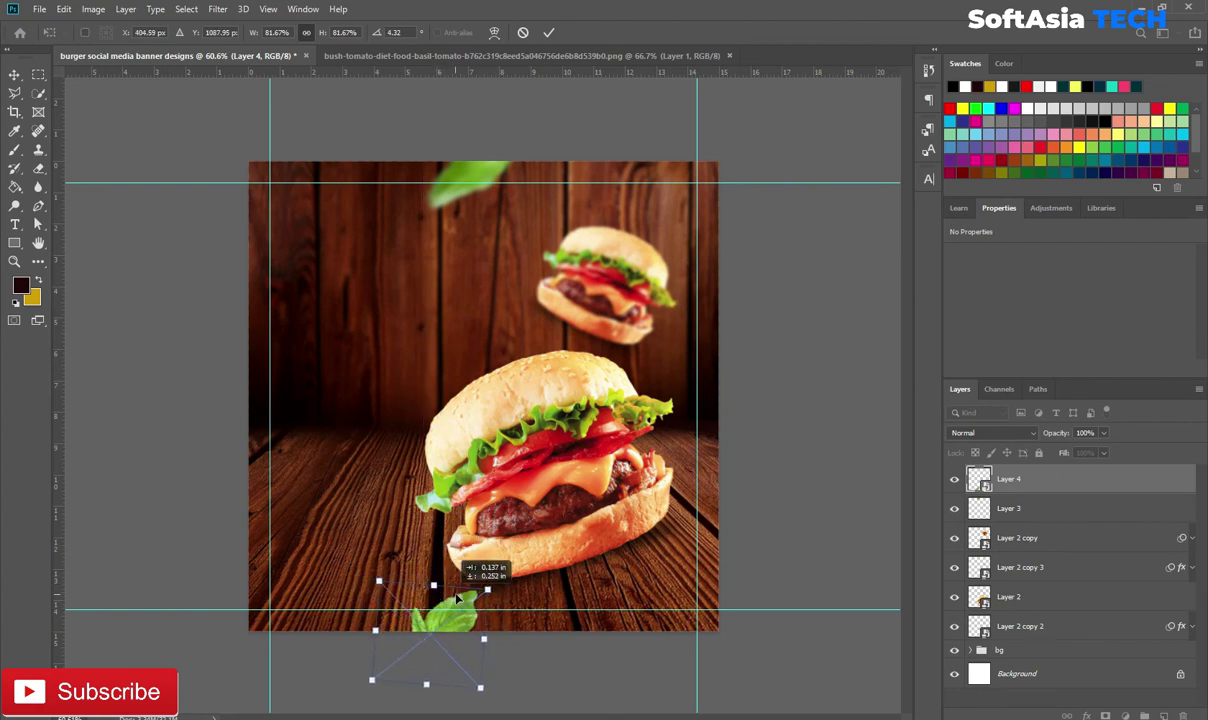
click(548, 32)
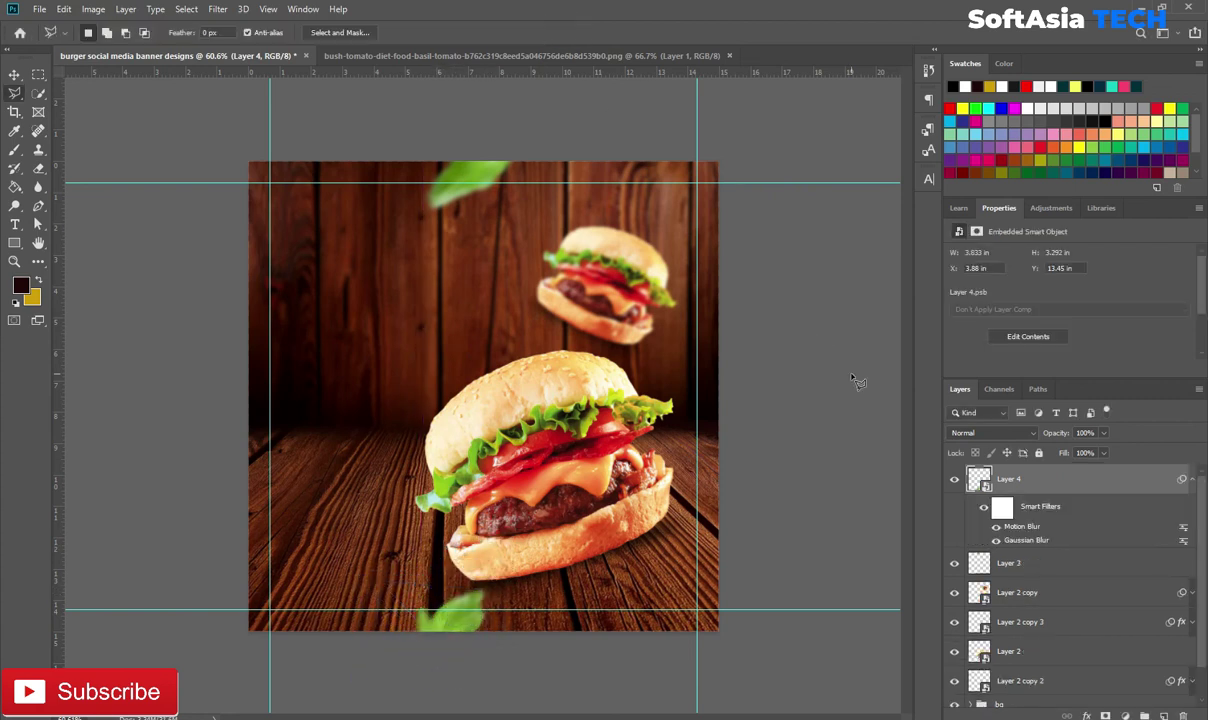
click(1191, 481)
Lasso the tomato slice, paste it into the banner and convert it to a smart object.
click(461, 55)
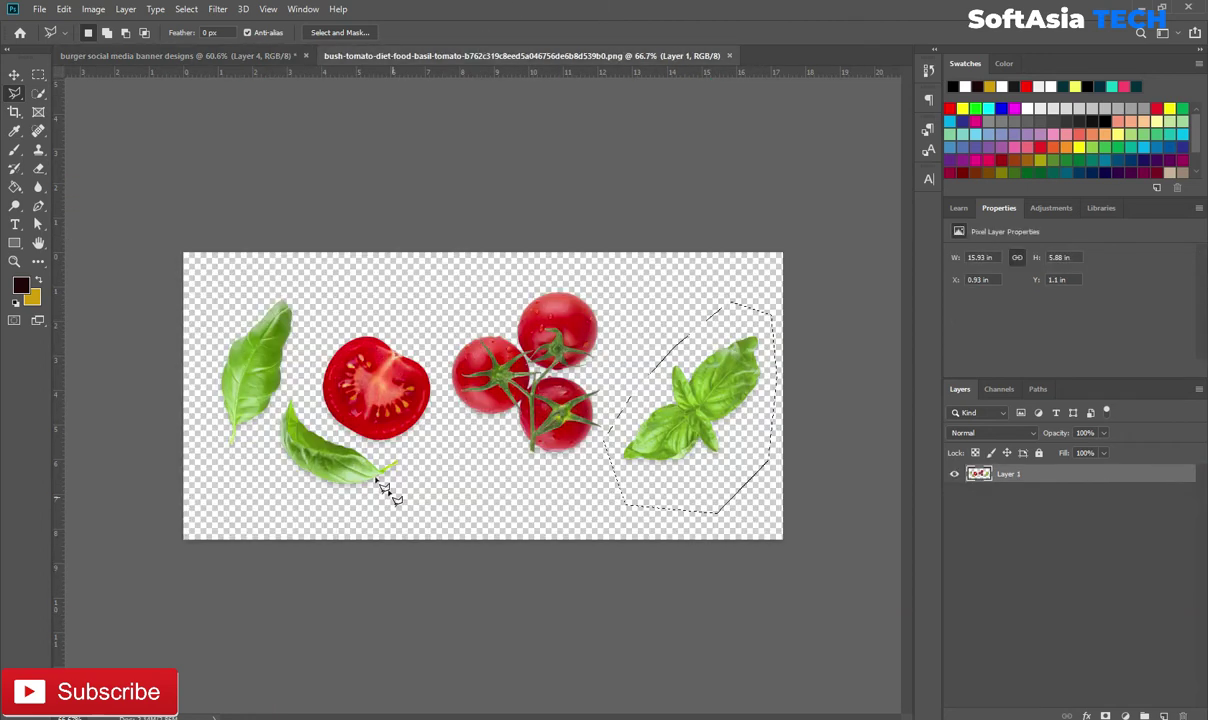
click(384, 320)
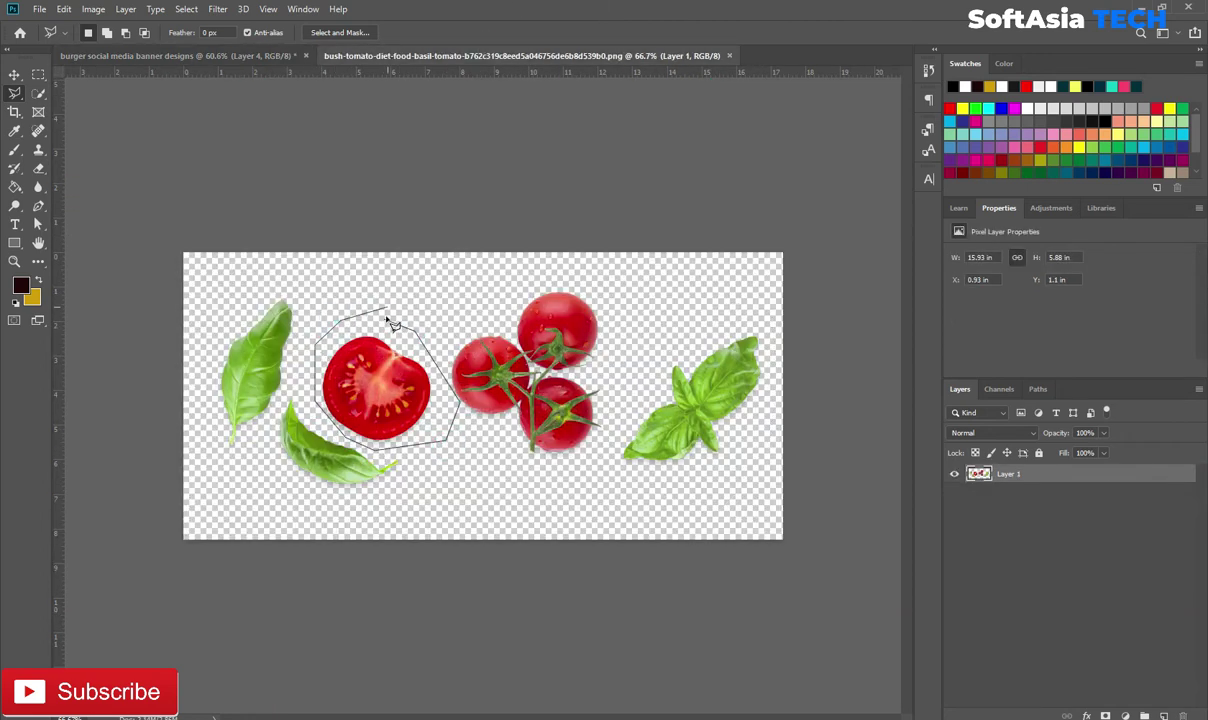
click(180, 55)
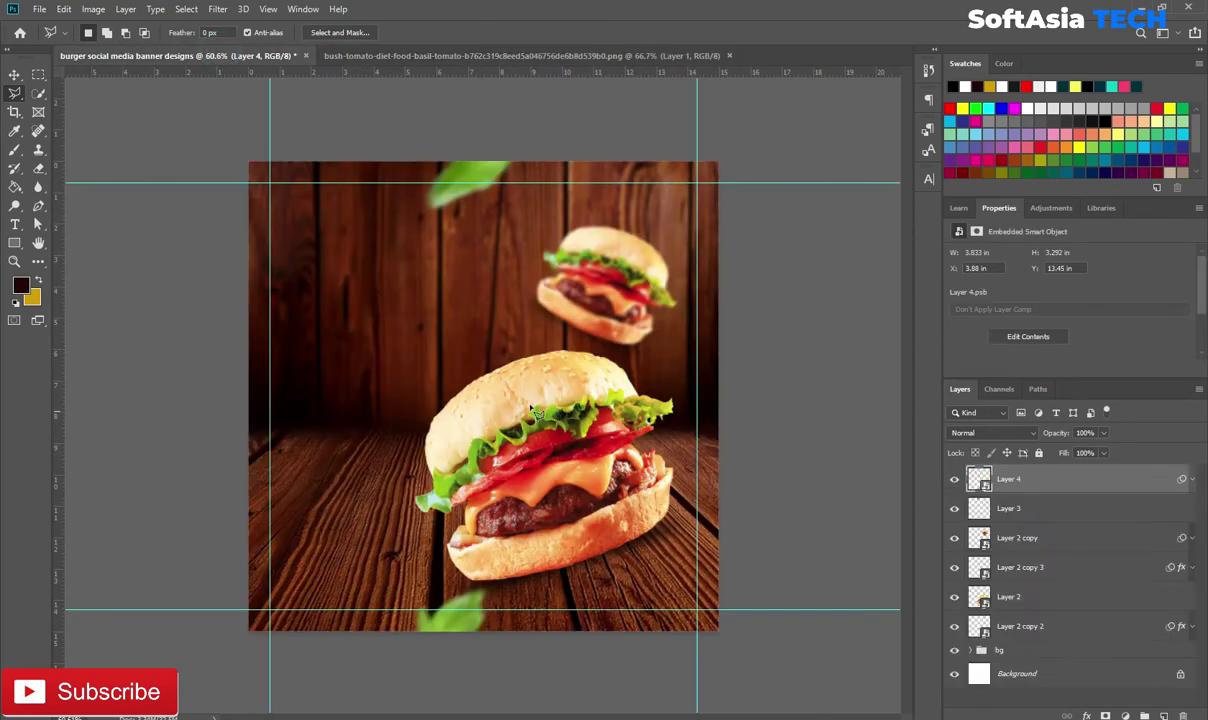
key(ctrl+v)
right_click(1052, 490)
click(960, 316)
Give the tomato slice a Gaussian Blur and a 40 pixel Motion Blur.
click(217, 9)
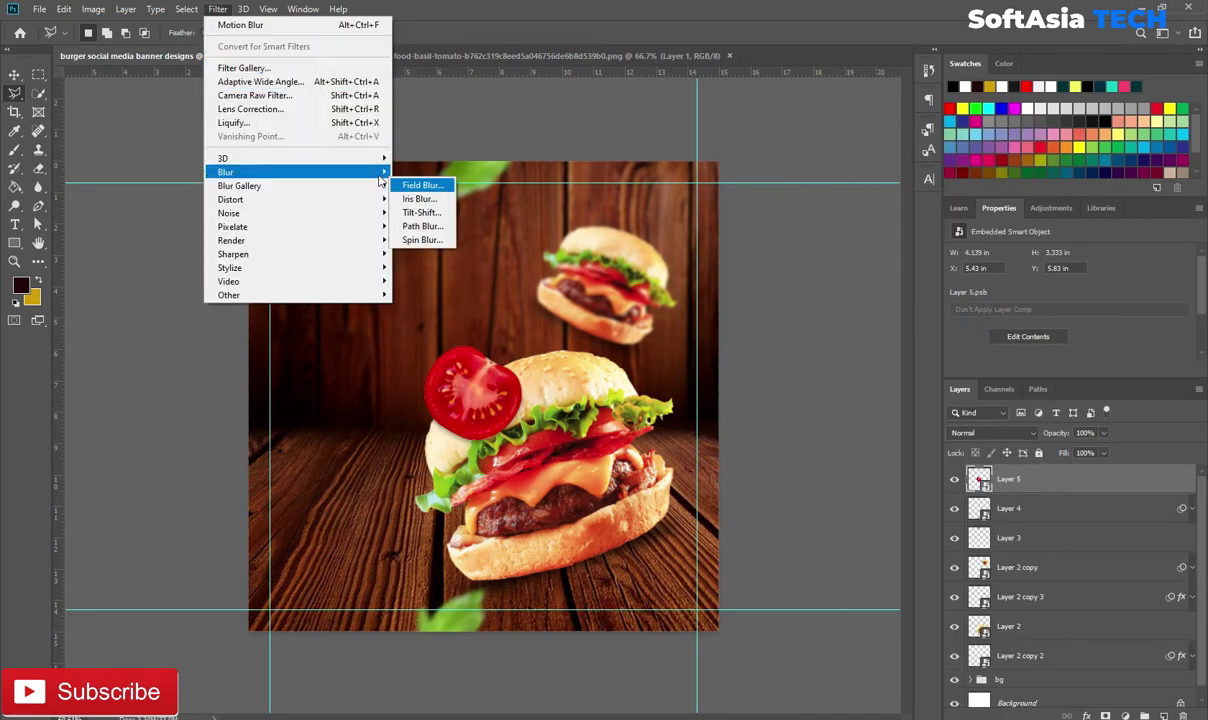
click(428, 229)
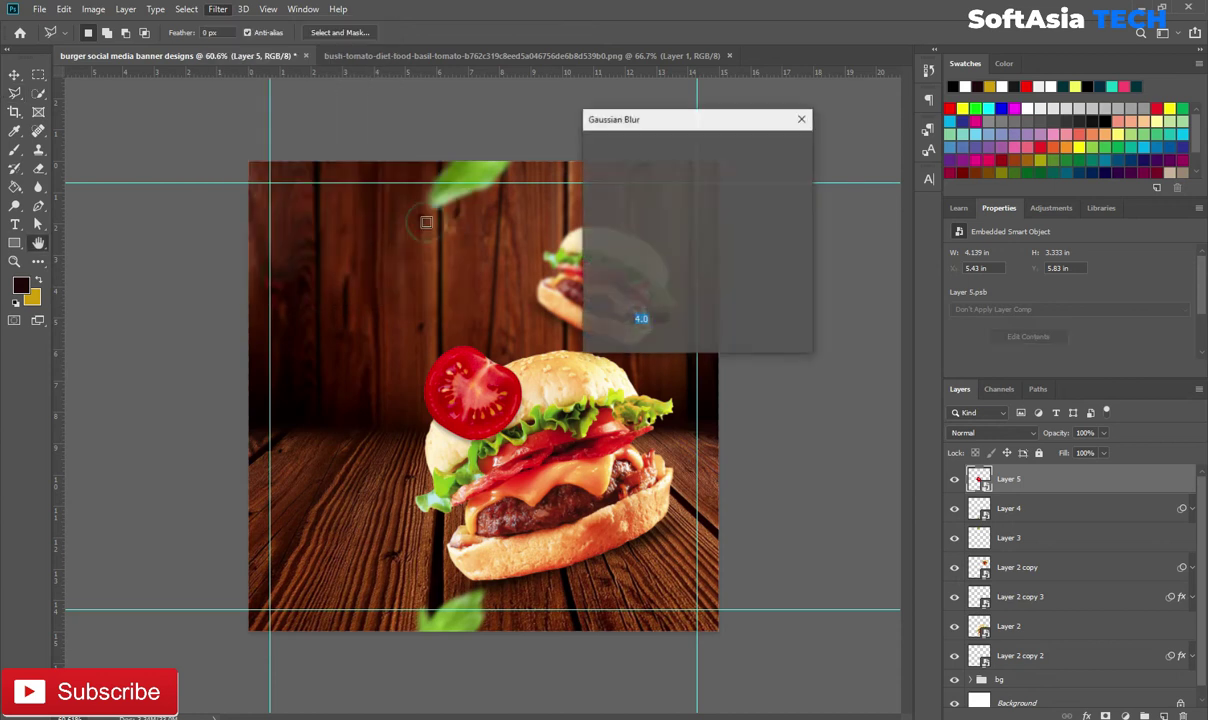
click(735, 150)
click(217, 9)
mouse_move(226, 172)
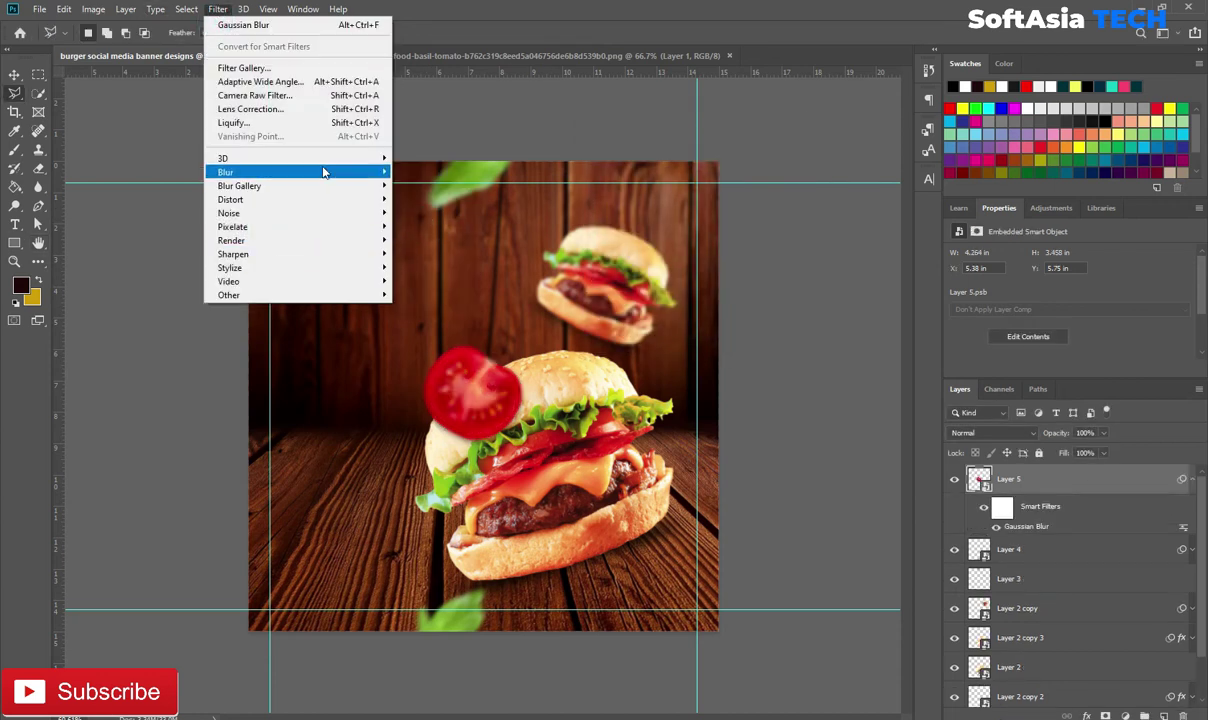
click(425, 245)
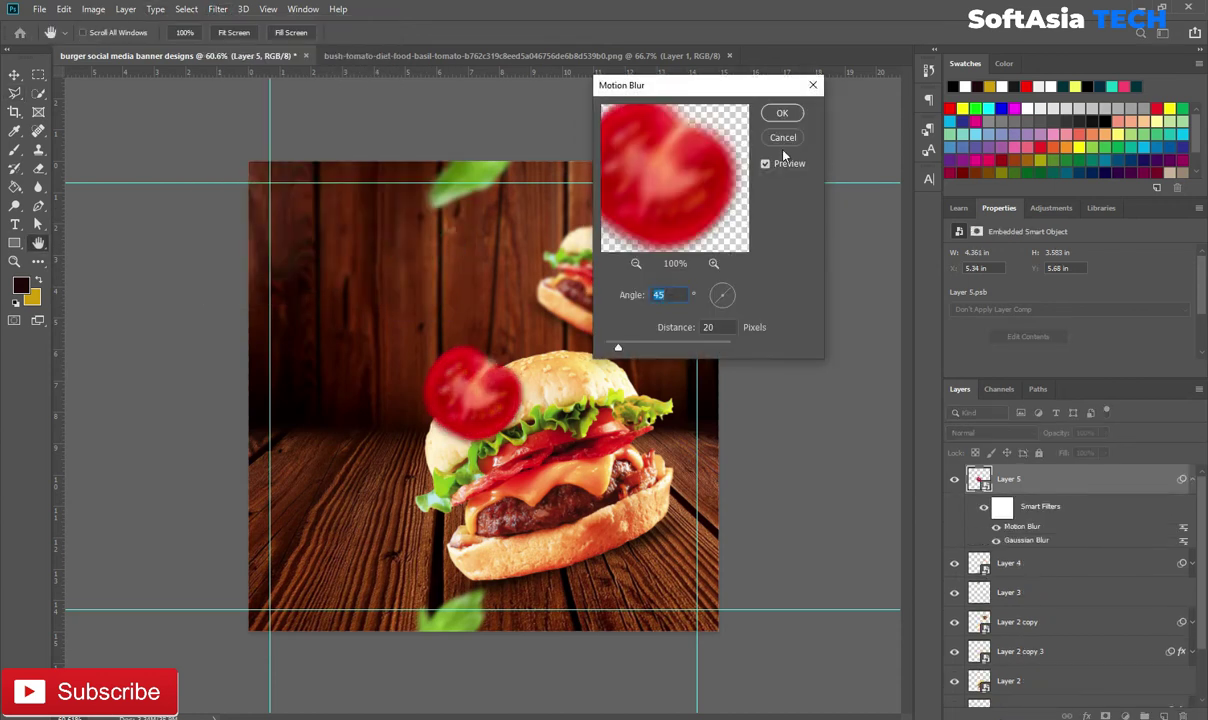
text(0)
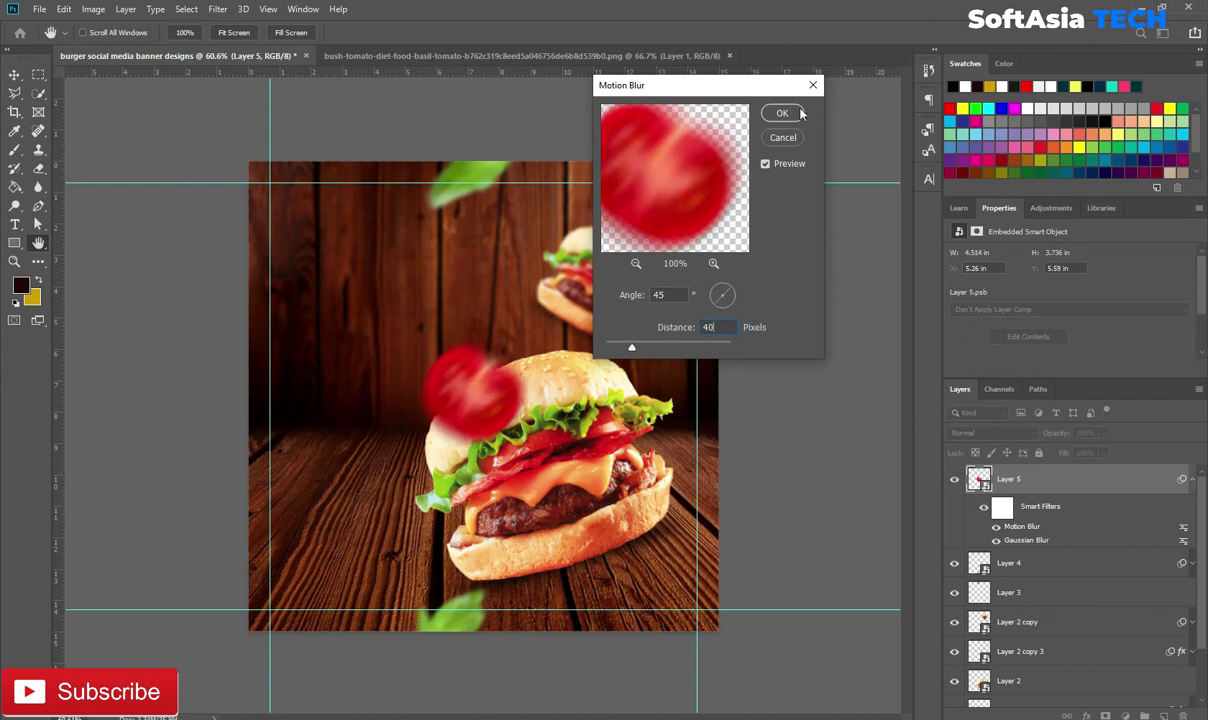
click(782, 113)
Tilt the tomato slightly counterclockwise and place it at the banner's left edge.
key(ctrl+t)
click(615, 283)
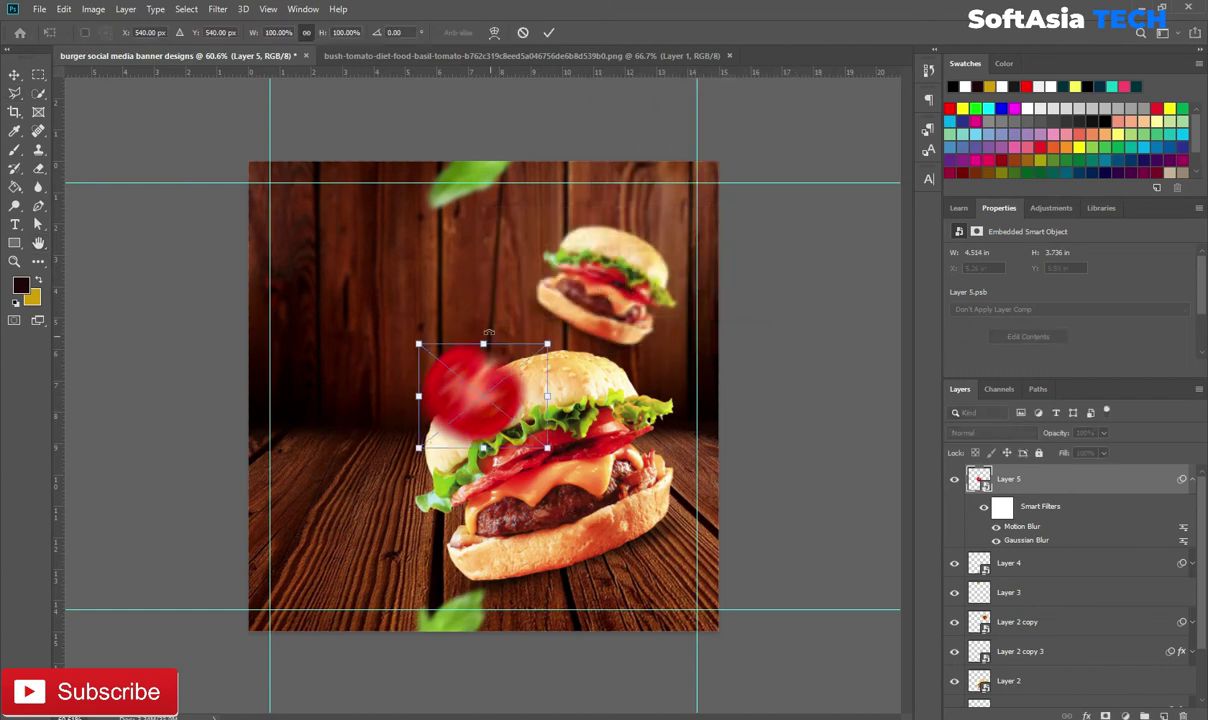
drag(489, 332, 403, 352)
drag(472, 391, 273, 414)
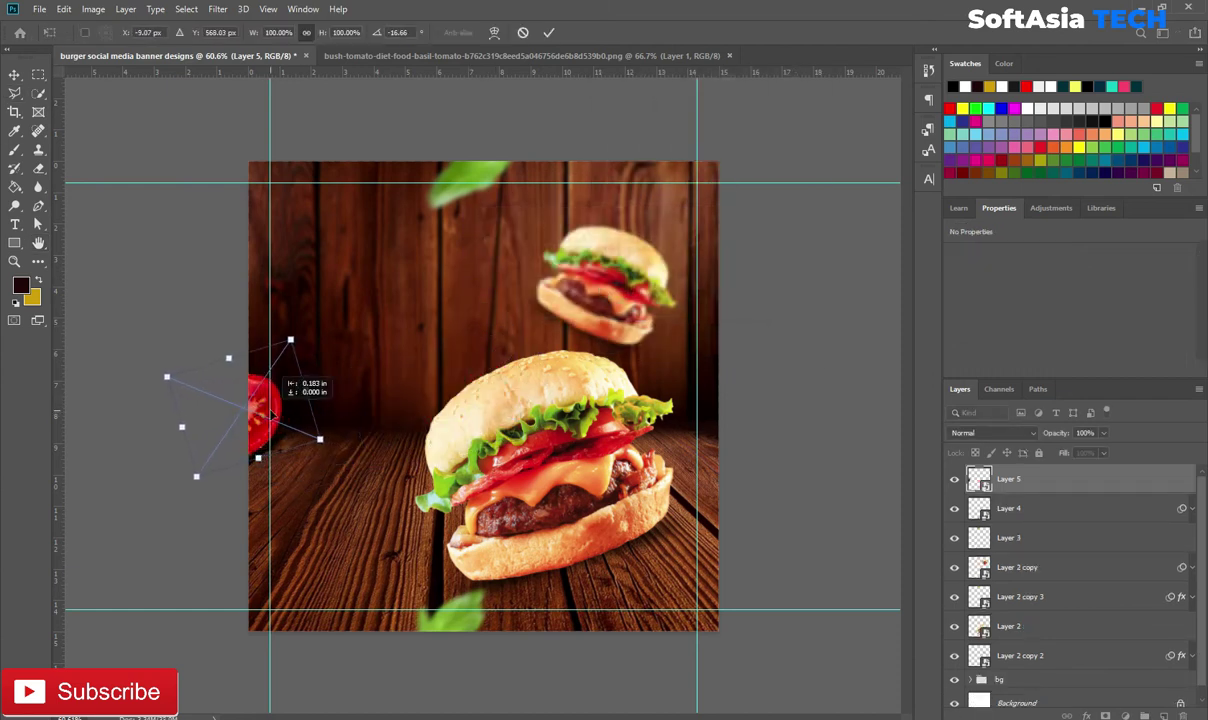
click(548, 32)
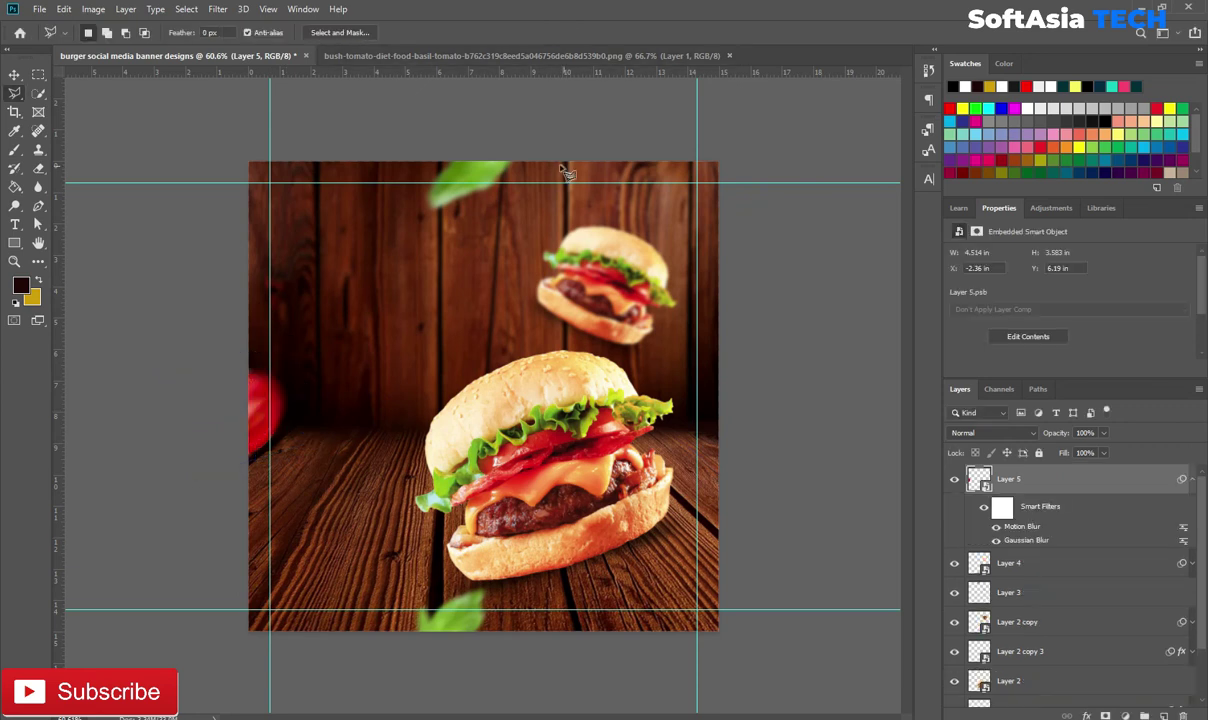
Duplicate the tomato slice and move the copy to the banner's right edge.
key(ctrl+j)
key(ctrl+t)
key(Return)
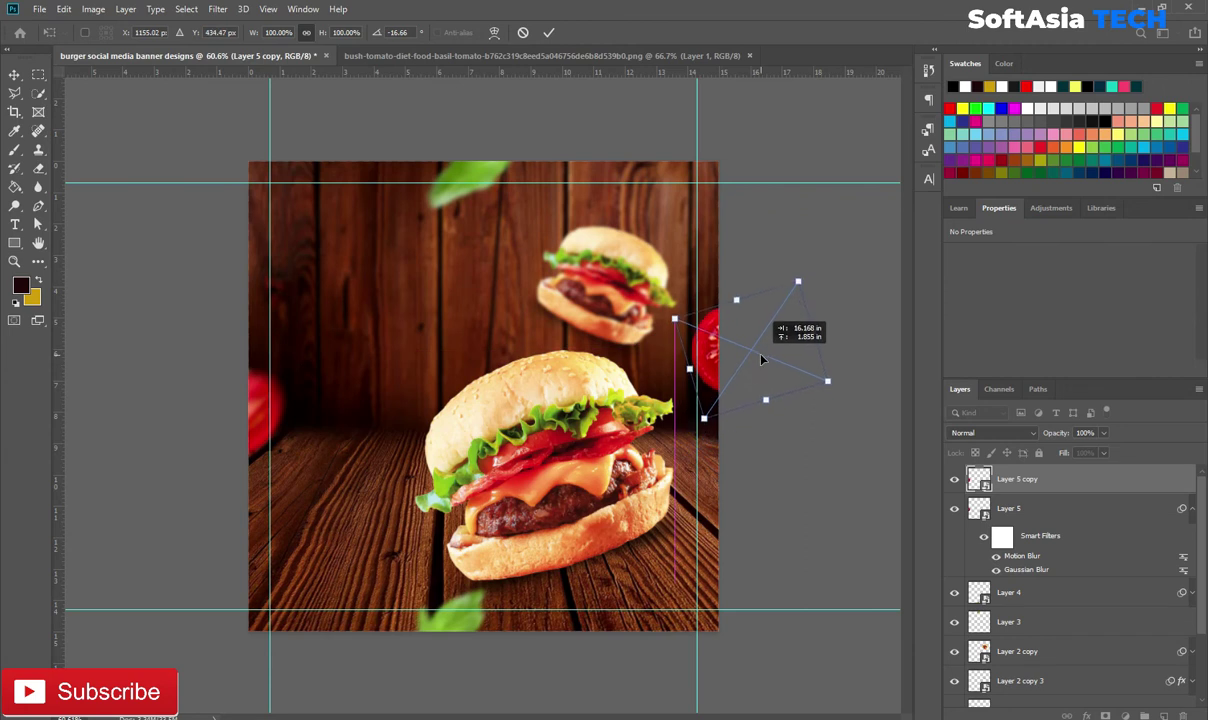
drag(255, 418, 763, 351)
click(549, 33)
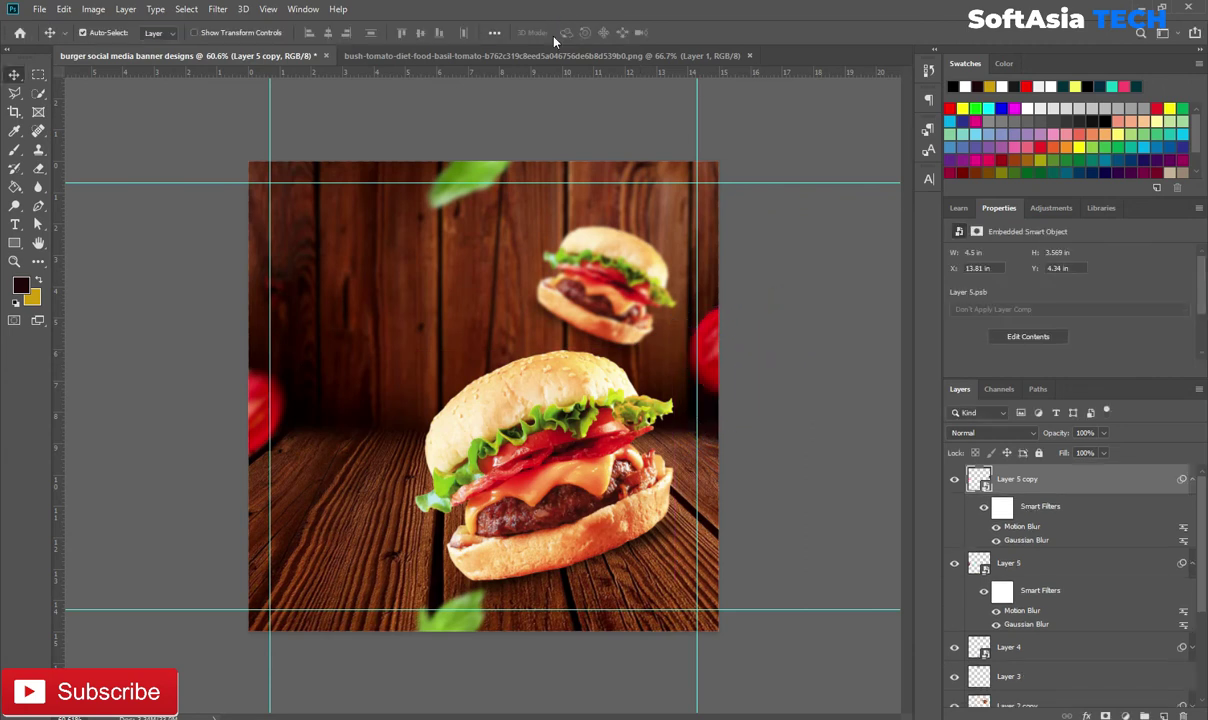
click(590, 510)
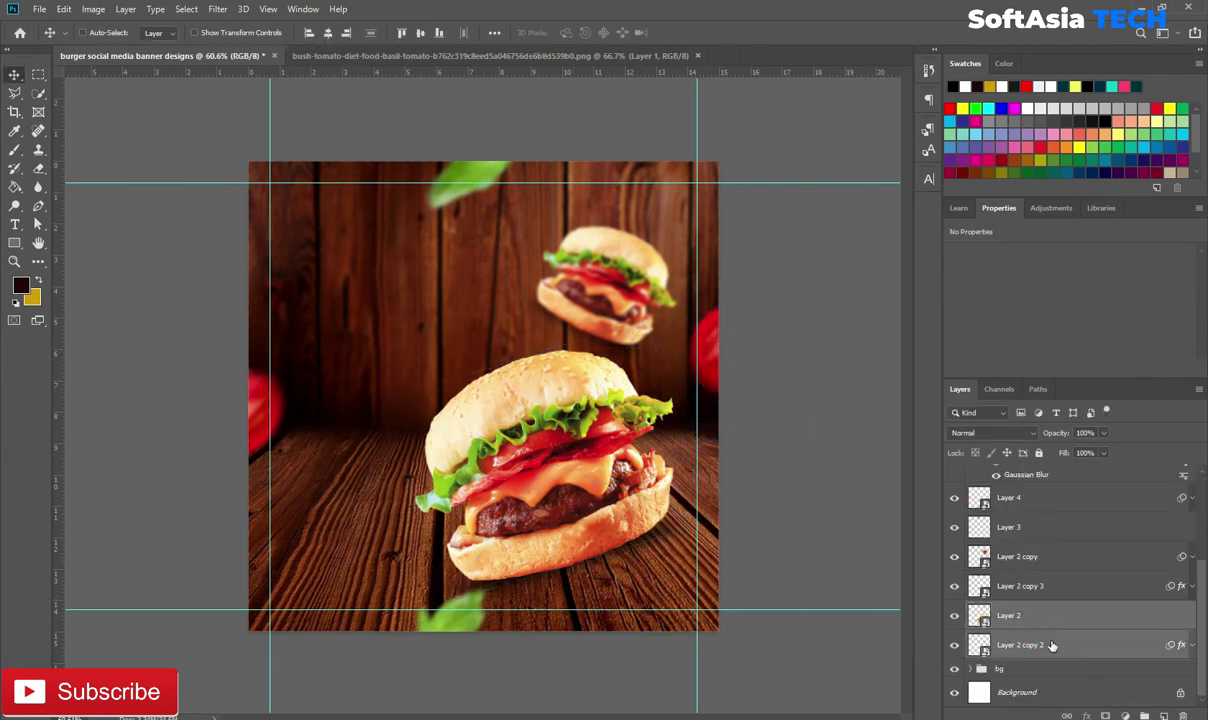
Nudge the main burger and the two small burger layers slightly right and down.
key(ctrl+t)
drag(580, 444, 629, 445)
click(696, 33)
click(1094, 586)
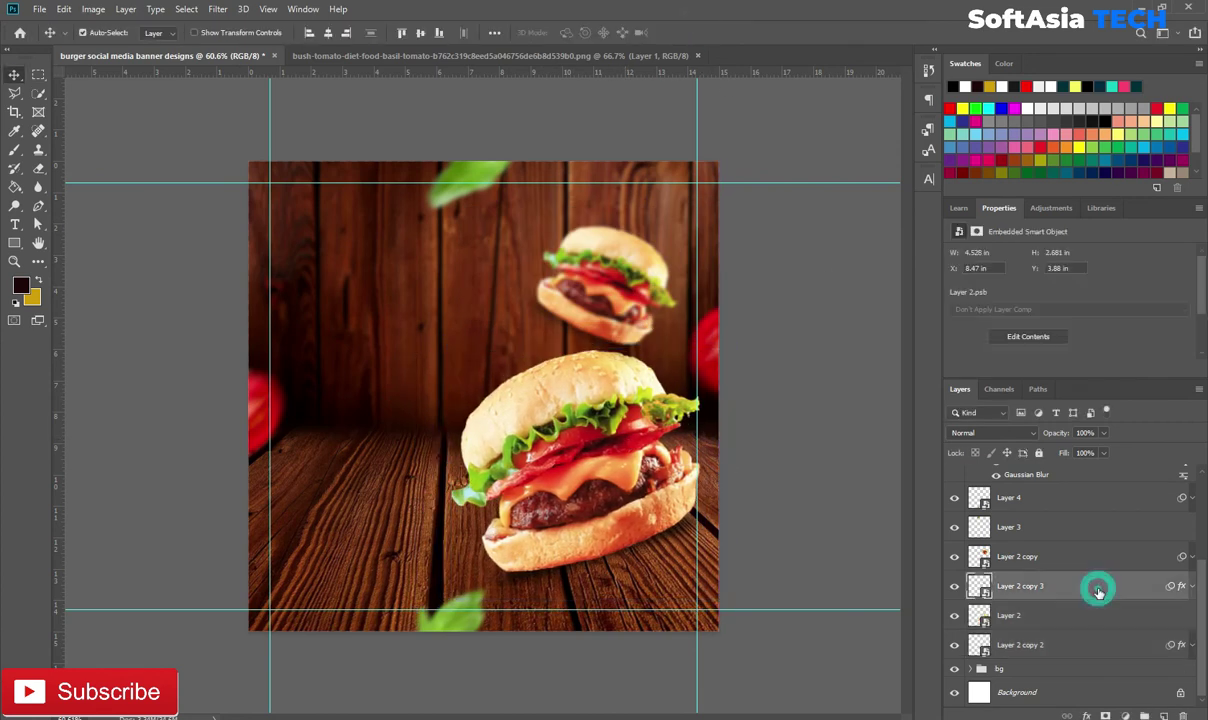
ctrl+click(1070, 556)
click(606, 292)
key(ctrl+t)
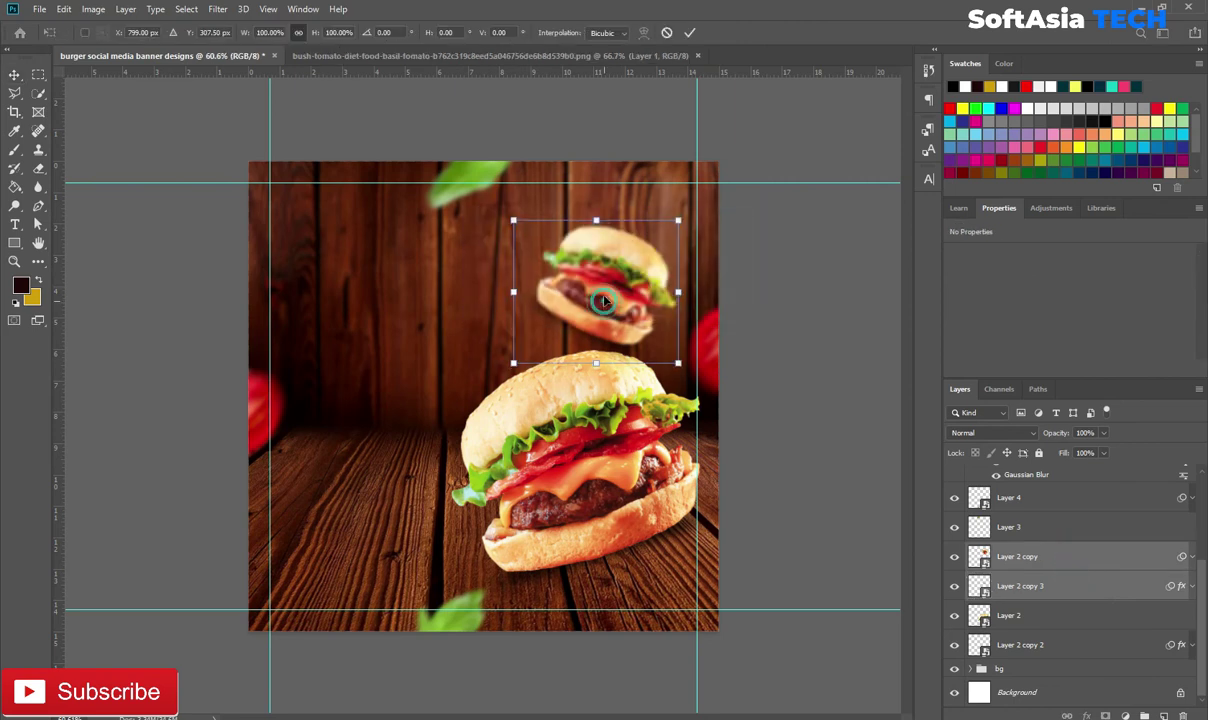
drag(606, 292, 616, 300)
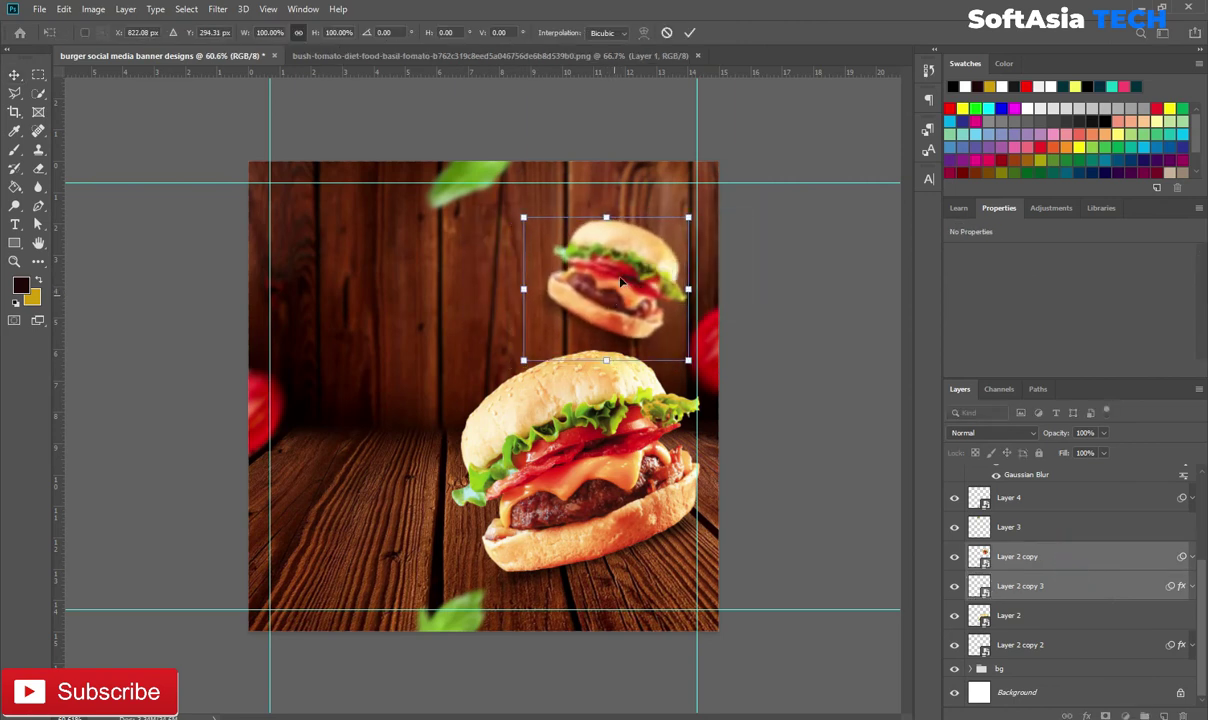
click(690, 32)
Group all the artwork layers above bg into a group named image.
scroll(1050, 590, up, 3)
shift+click(1030, 480)
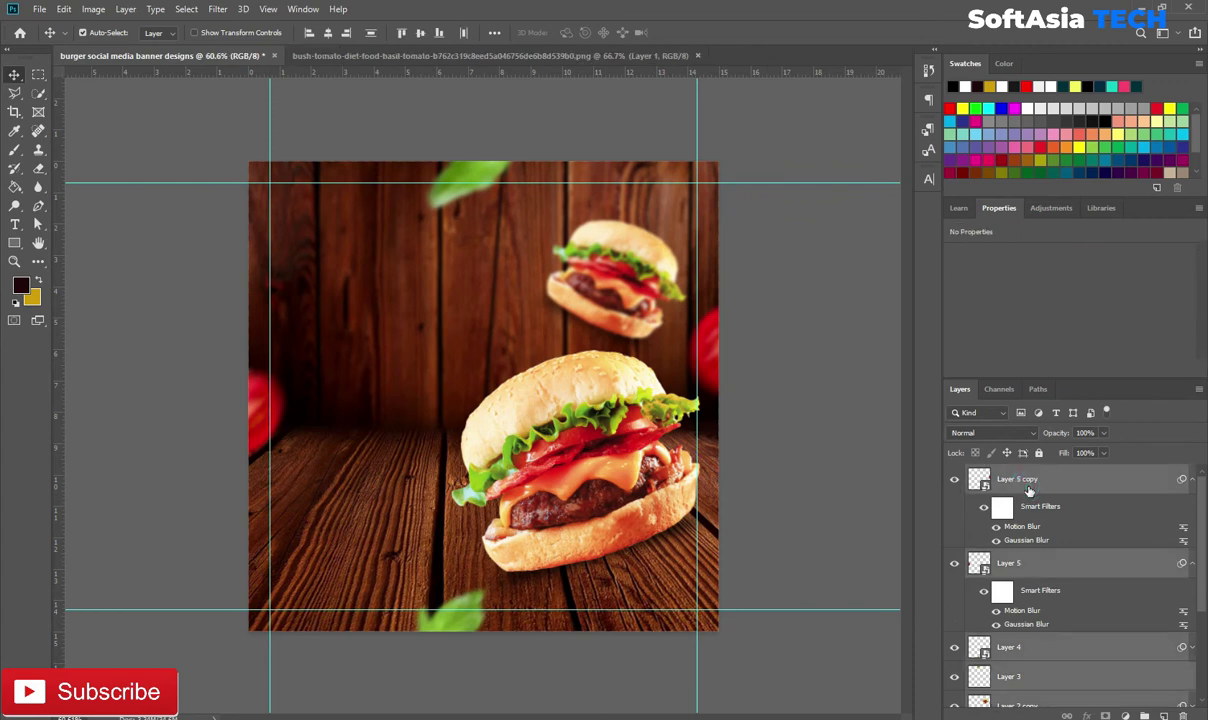
key(ctrl+g)
text(image)
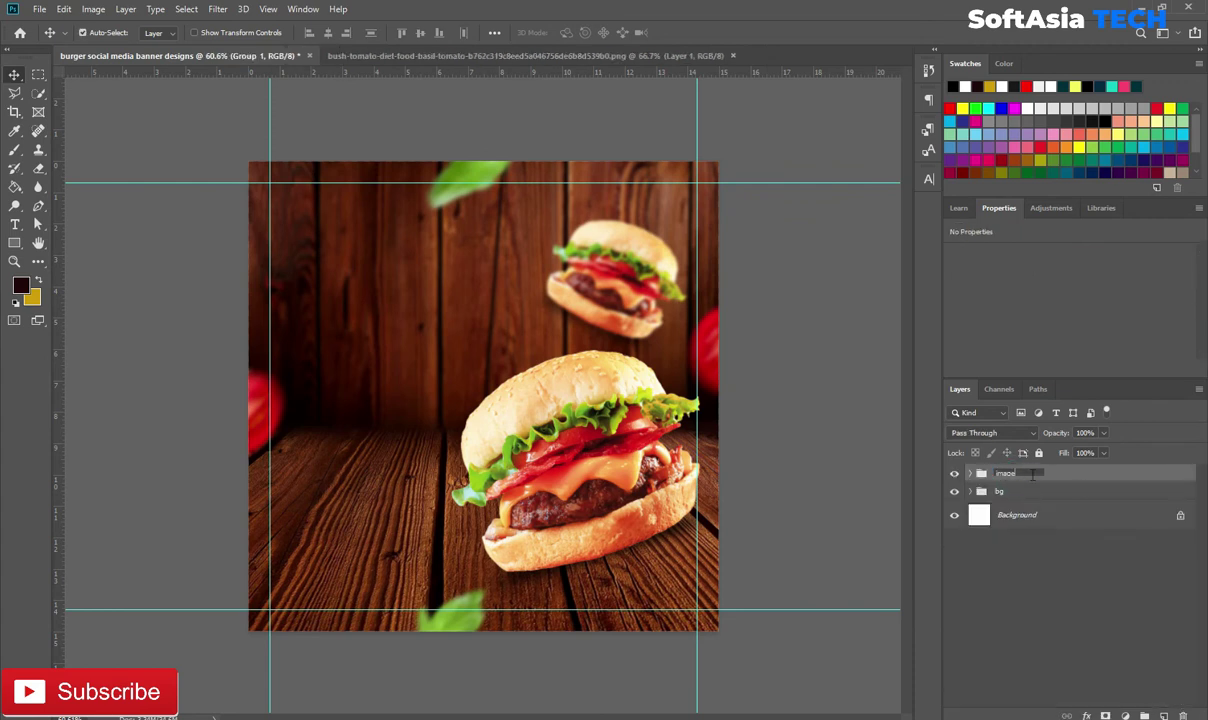
key(Return)
Place the SA text at the banner's top left and colour it white.
click(280, 190)
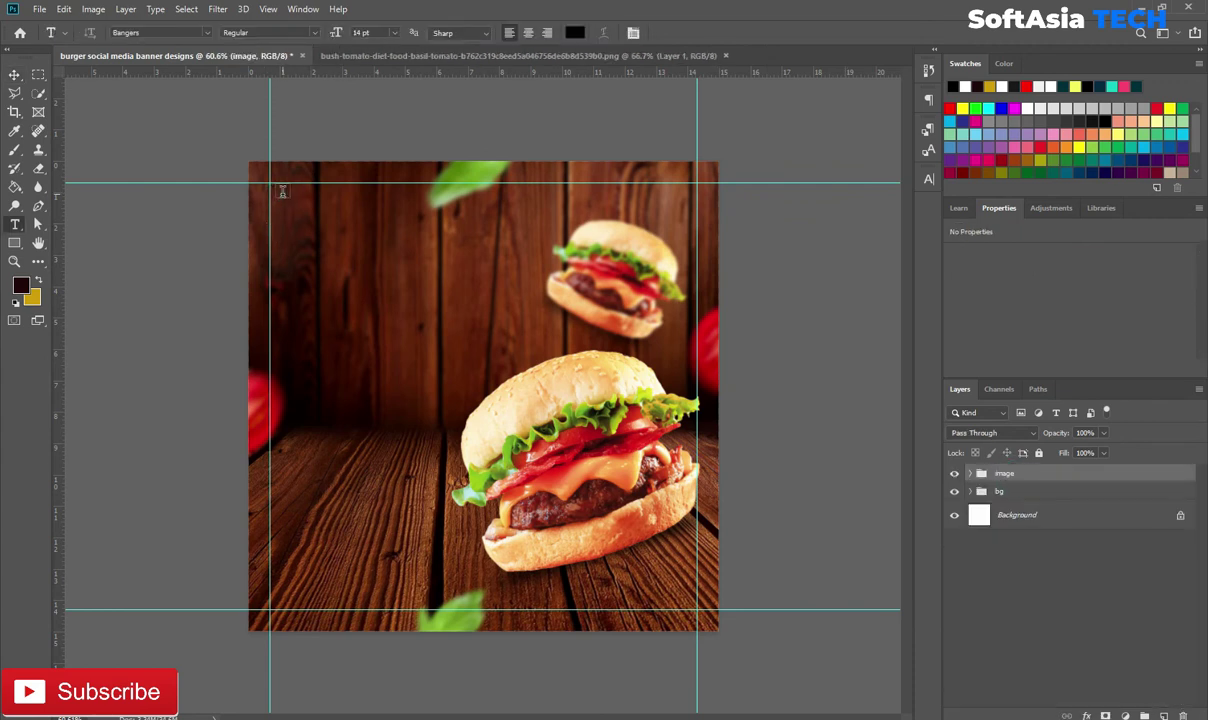
click(1087, 488)
text(sa)
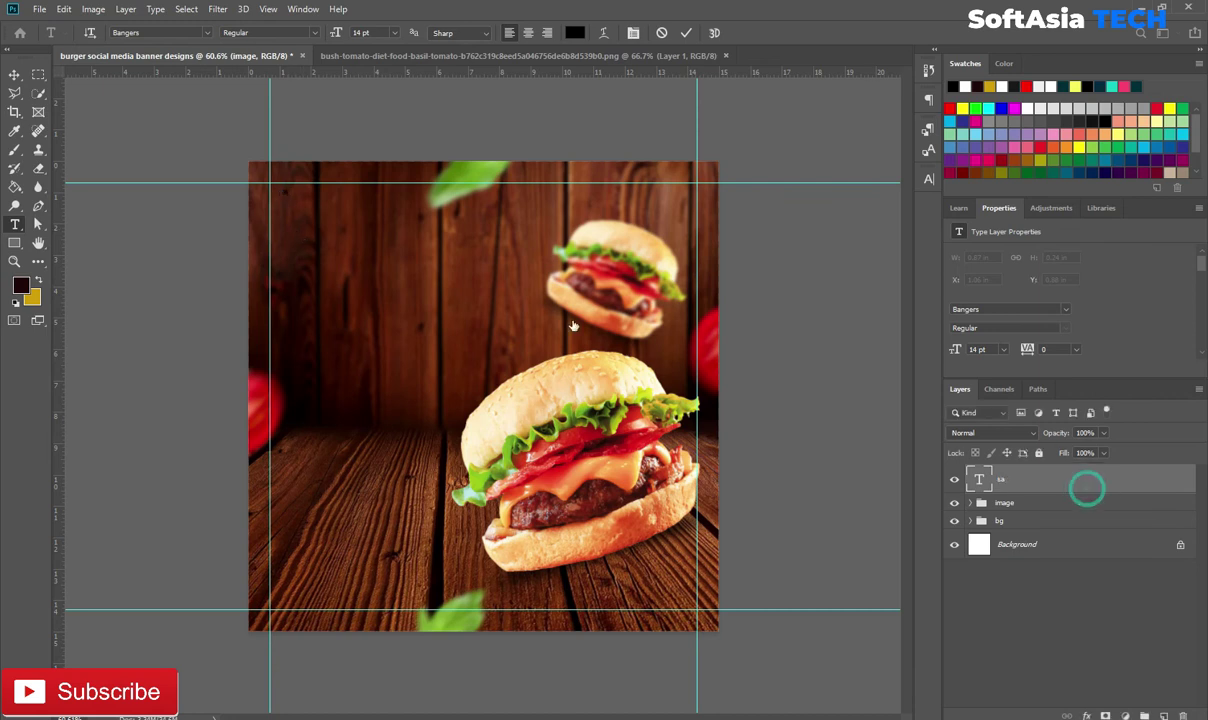
click(574, 32)
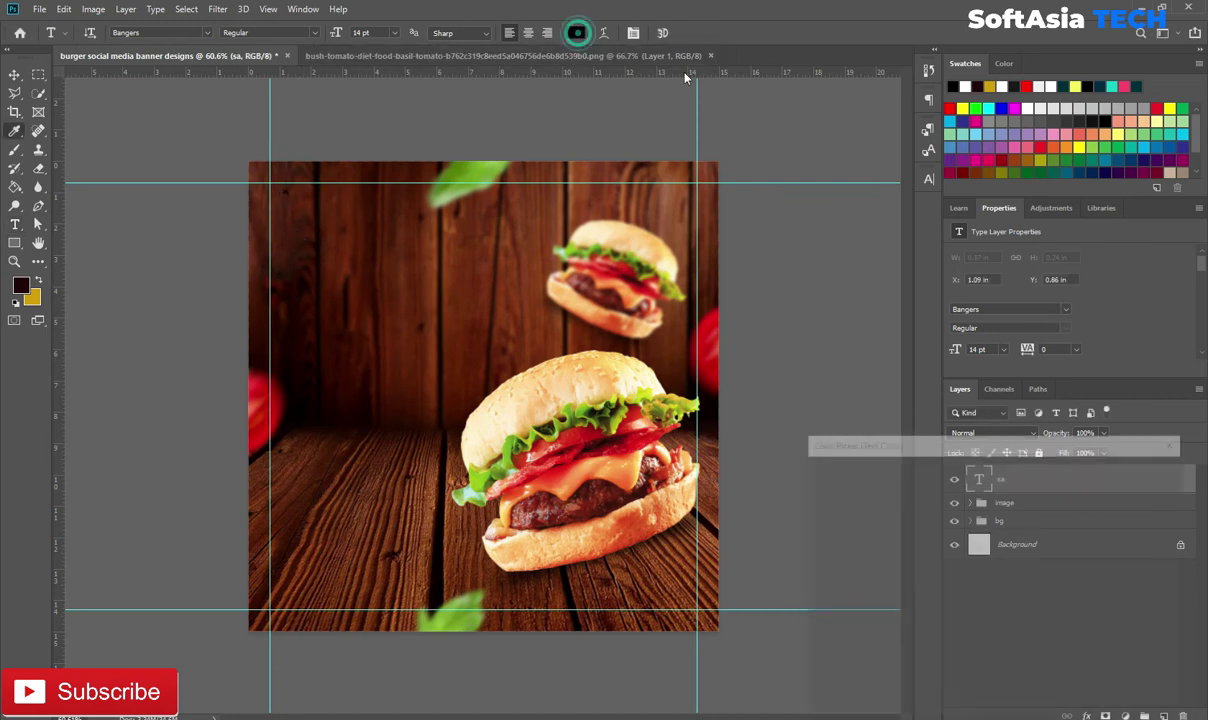
click(966, 86)
key(Return)
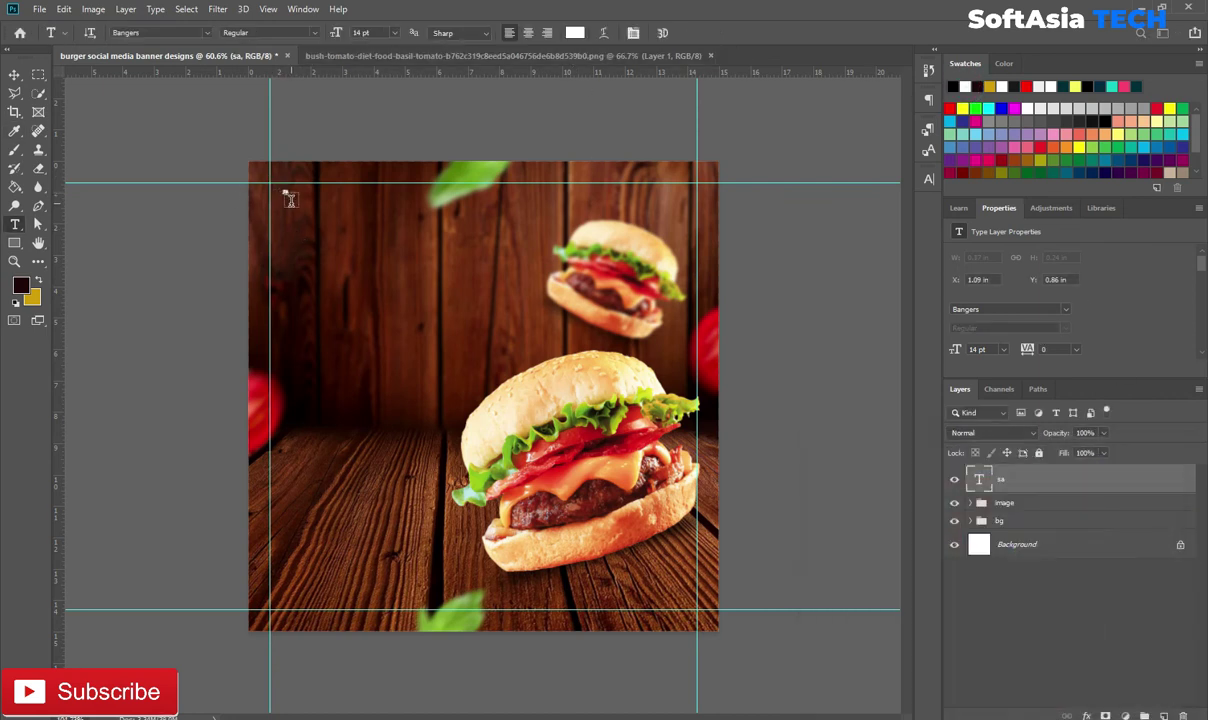
Enlarge the SA text to about 368%.
scroll(361, 272, up, 3)
key(ctrl+t)
drag(228, 128, 235, 143)
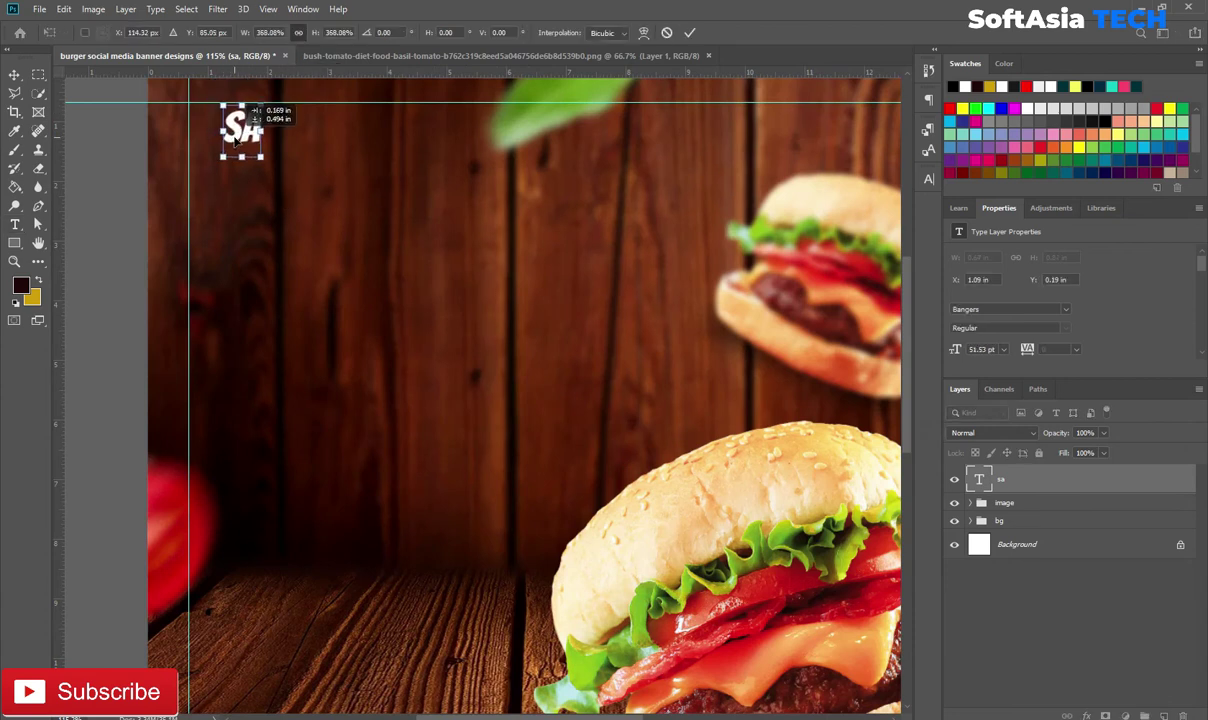
click(689, 32)
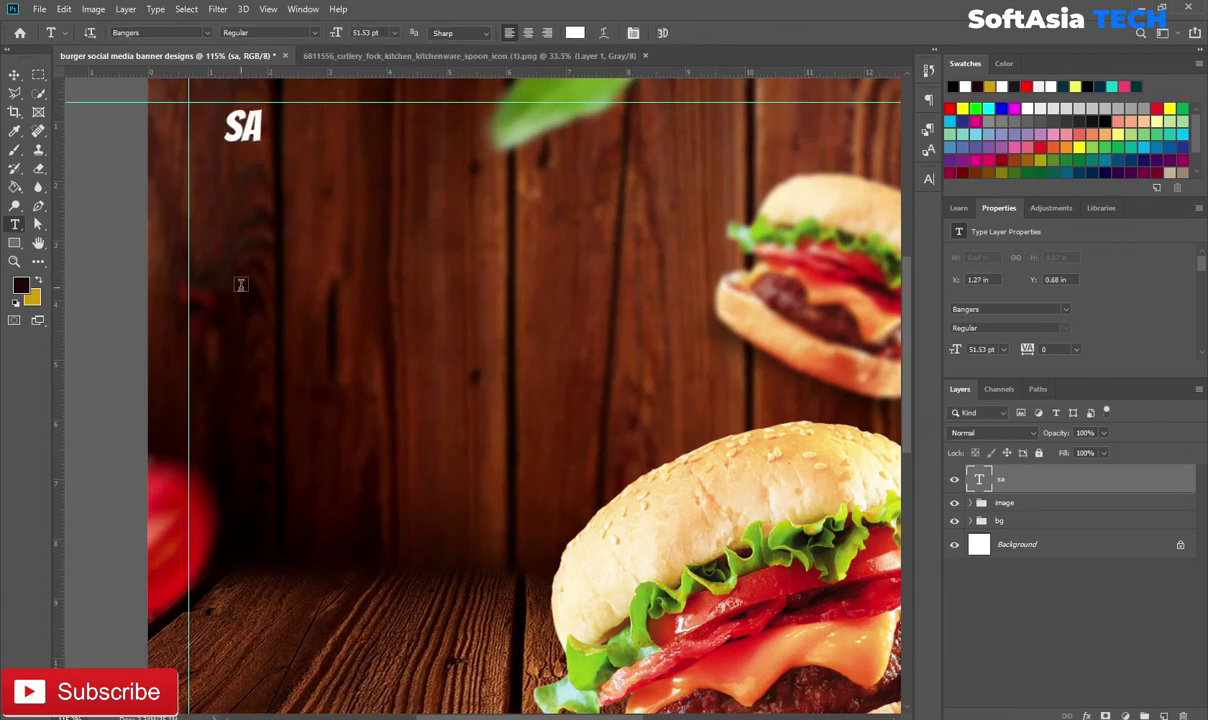
Drag the cutlery icon into the banner and fill its shape with gold.
key(v)
click(420, 55)
drag(339, 294, 1204, 490)
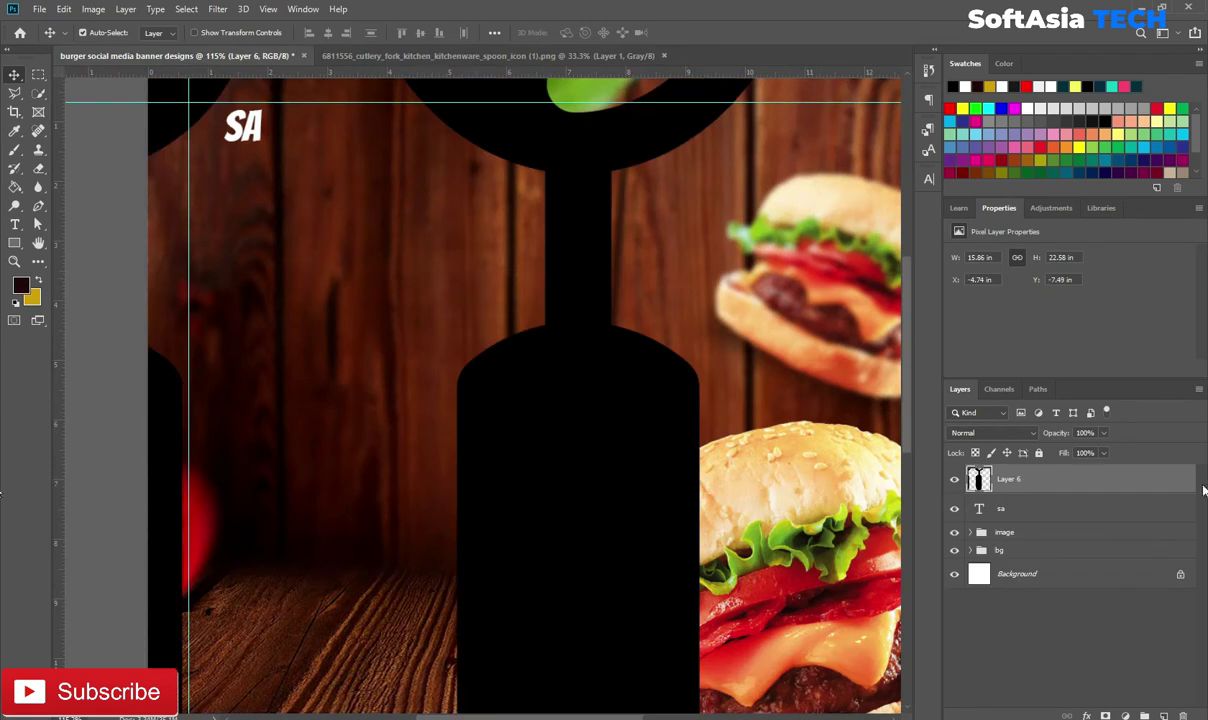
ctrl+click(979, 480)
key(ctrl+BackSpace)
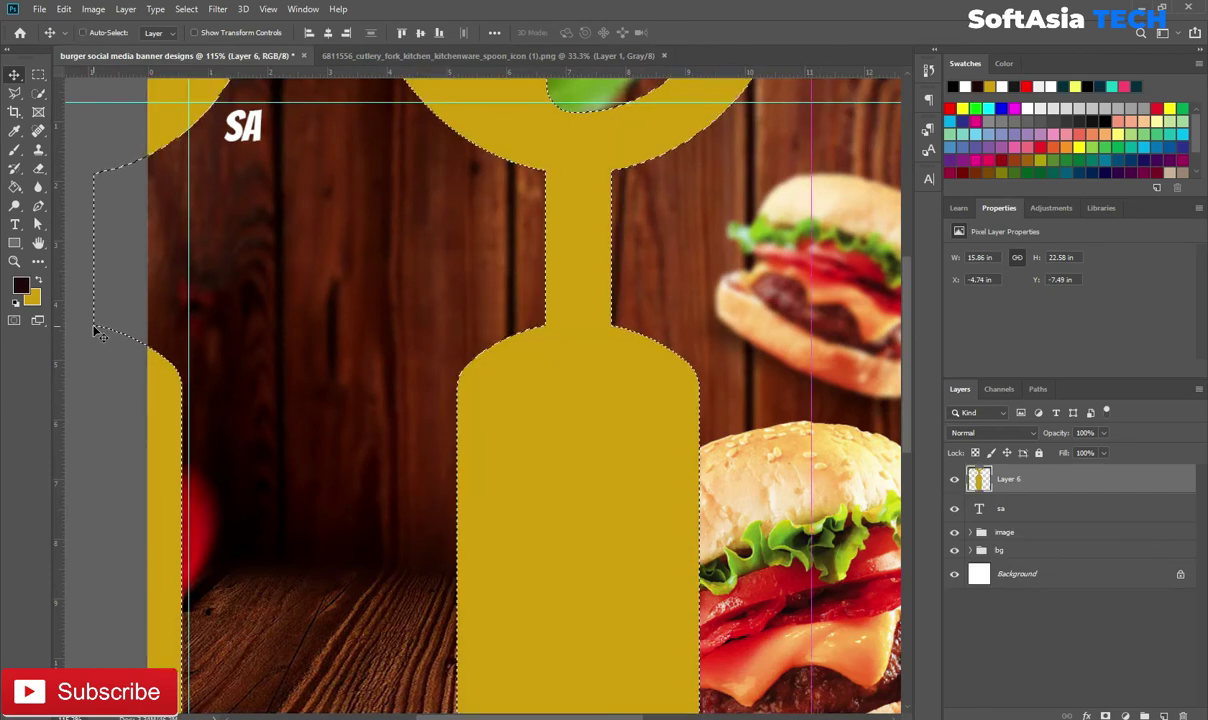
key(ctrl+d)
Convert the cutlery layer to a Smart Object, halve its size and move it toward the top-left.
right_click(1055, 487)
click(900, 306)
key(ctrl+minus)
key(ctrl+minus)
key(ctrl+minus)
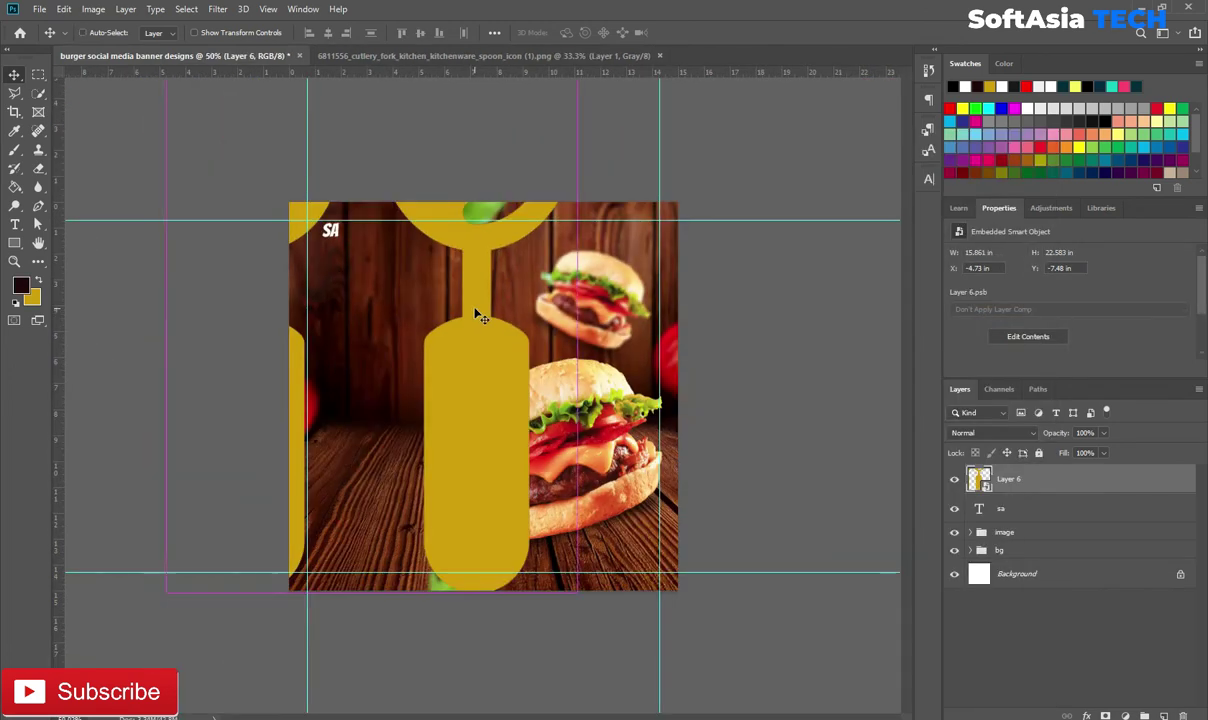
key(ctrl+t)
scroll(483, 265, down, 3)
drag(552, 170, 426, 383)
scroll(363, 437, up, 3)
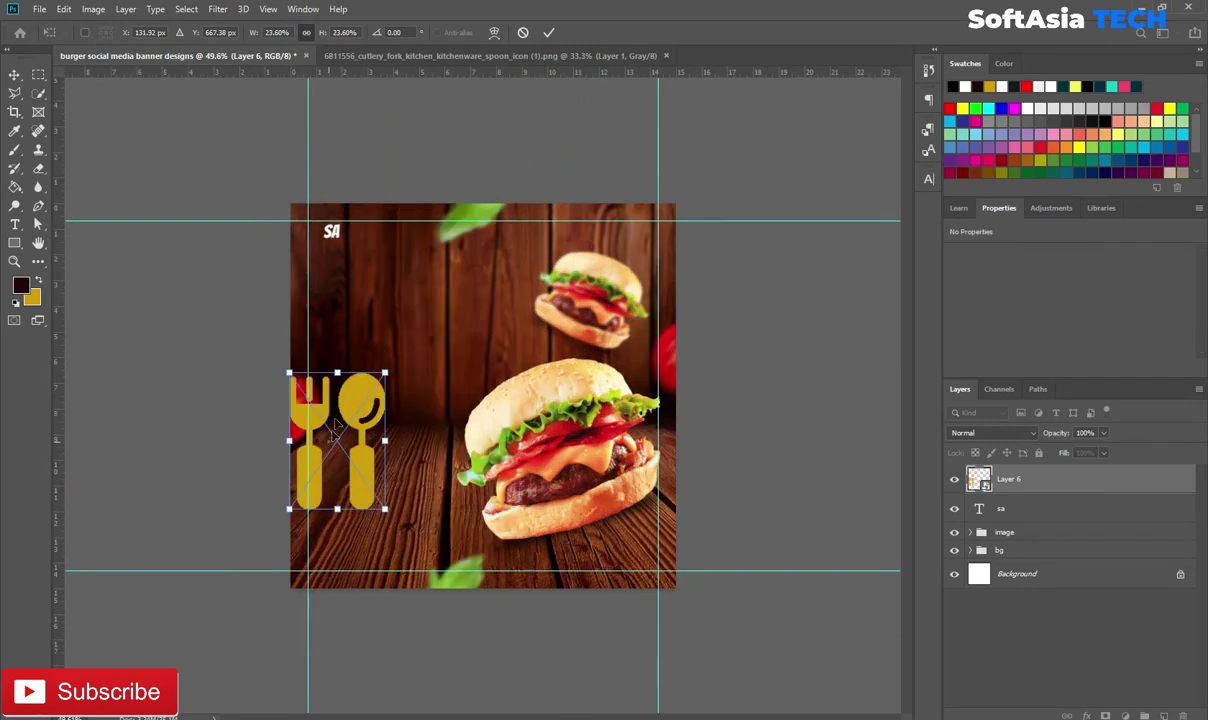
drag(337, 427, 340, 200)
Shrink the cutlery icon to about 7% and align it beside the SA text.
scroll(204, 198, up, 3)
scroll(575, 157, left, 2)
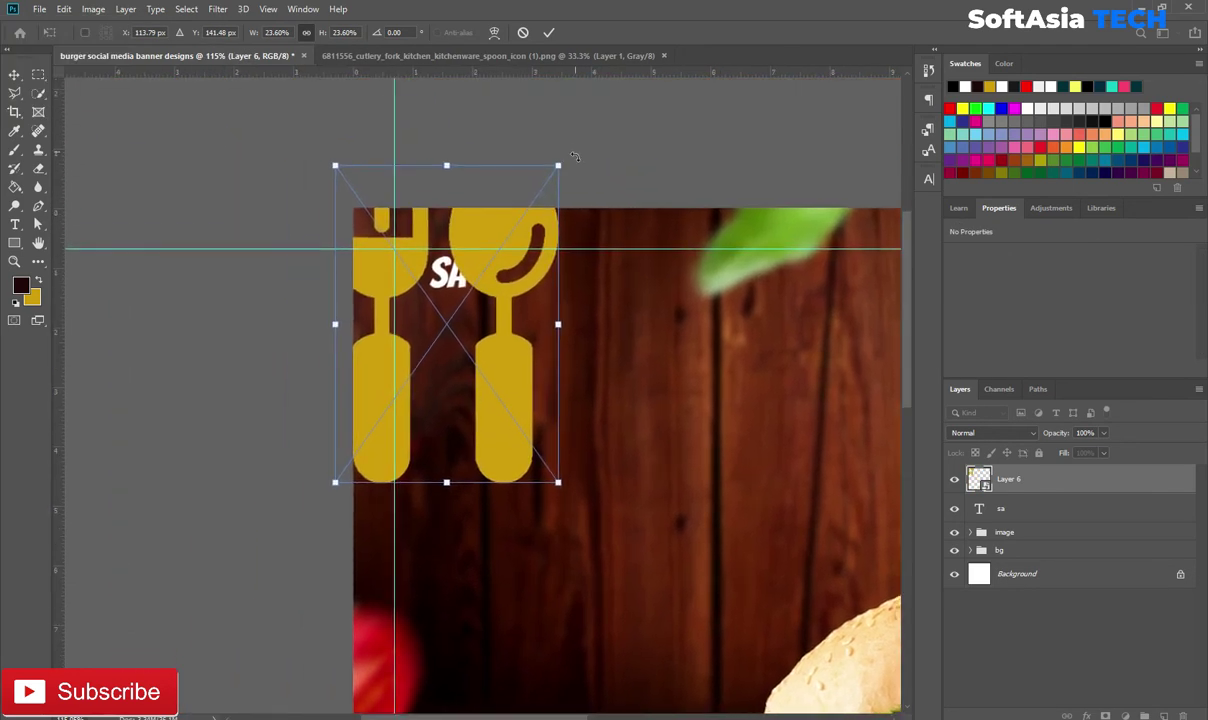
drag(558, 165, 458, 312)
drag(400, 420, 440, 318)
drag(493, 210, 458, 237)
drag(410, 320, 425, 265)
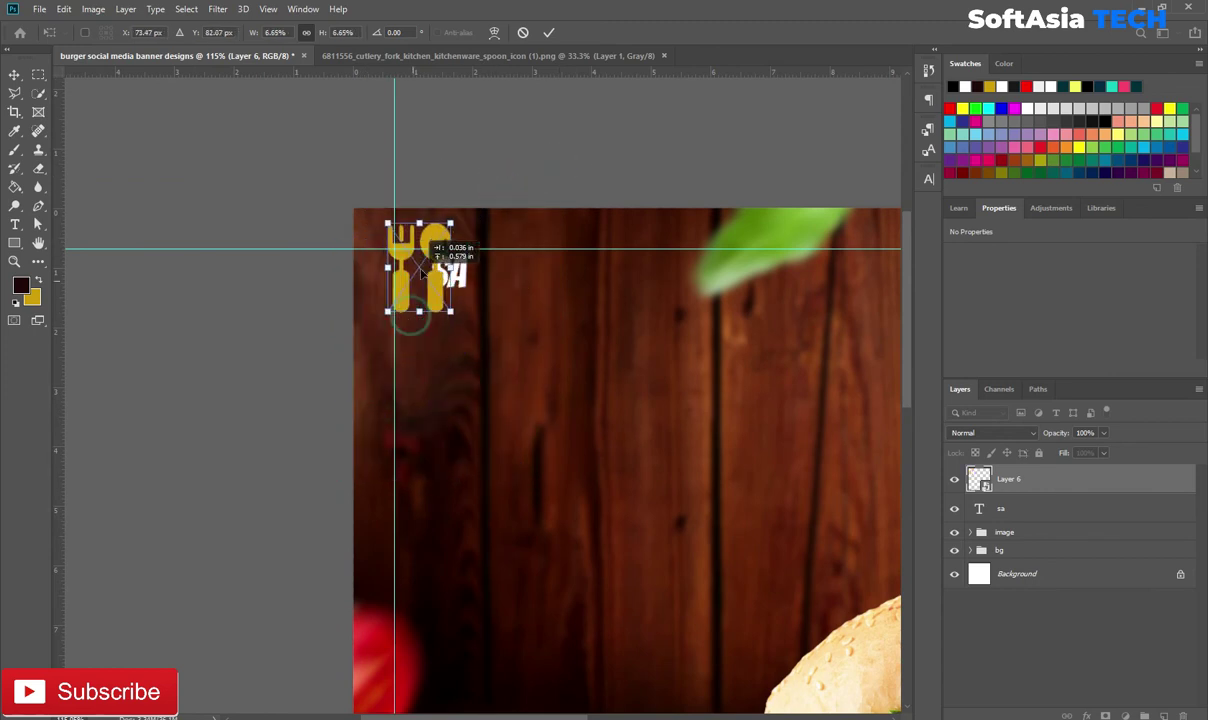
drag(449, 224, 408, 267)
scroll(400, 240, up, 2)
click(548, 32)
Nudge the SA text next to the icon and set its tracking to 25.
drag(490, 276, 487, 270)
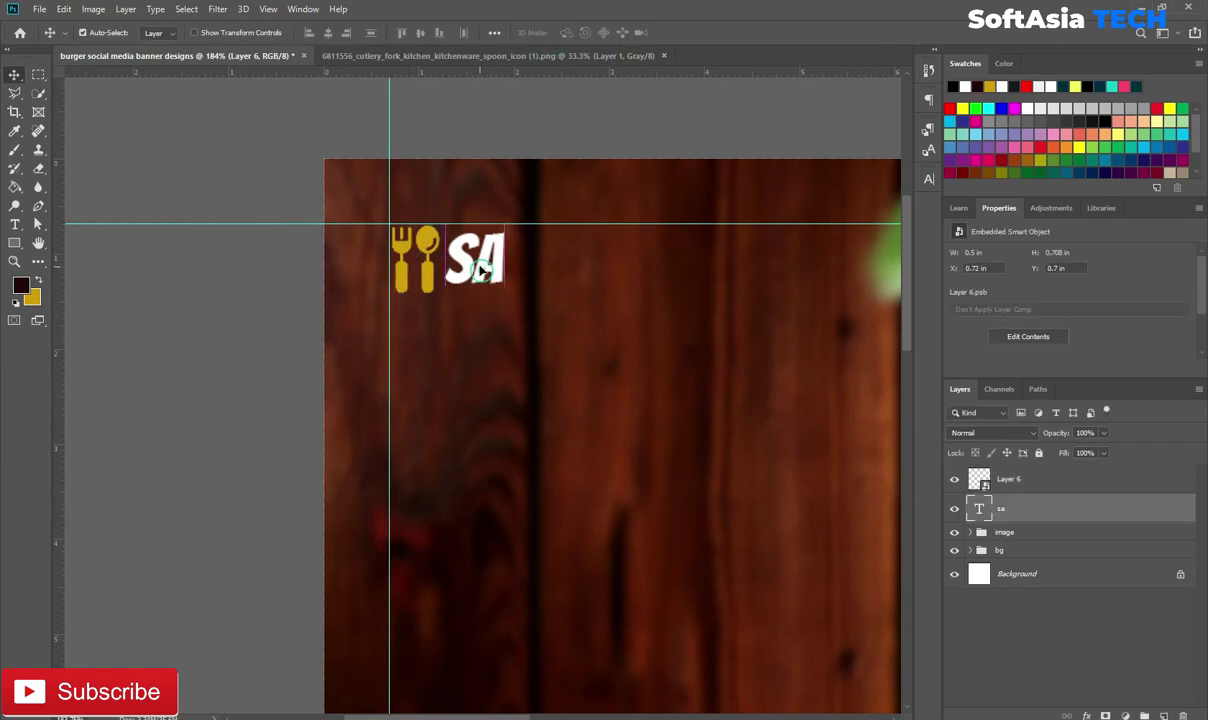
click(929, 178)
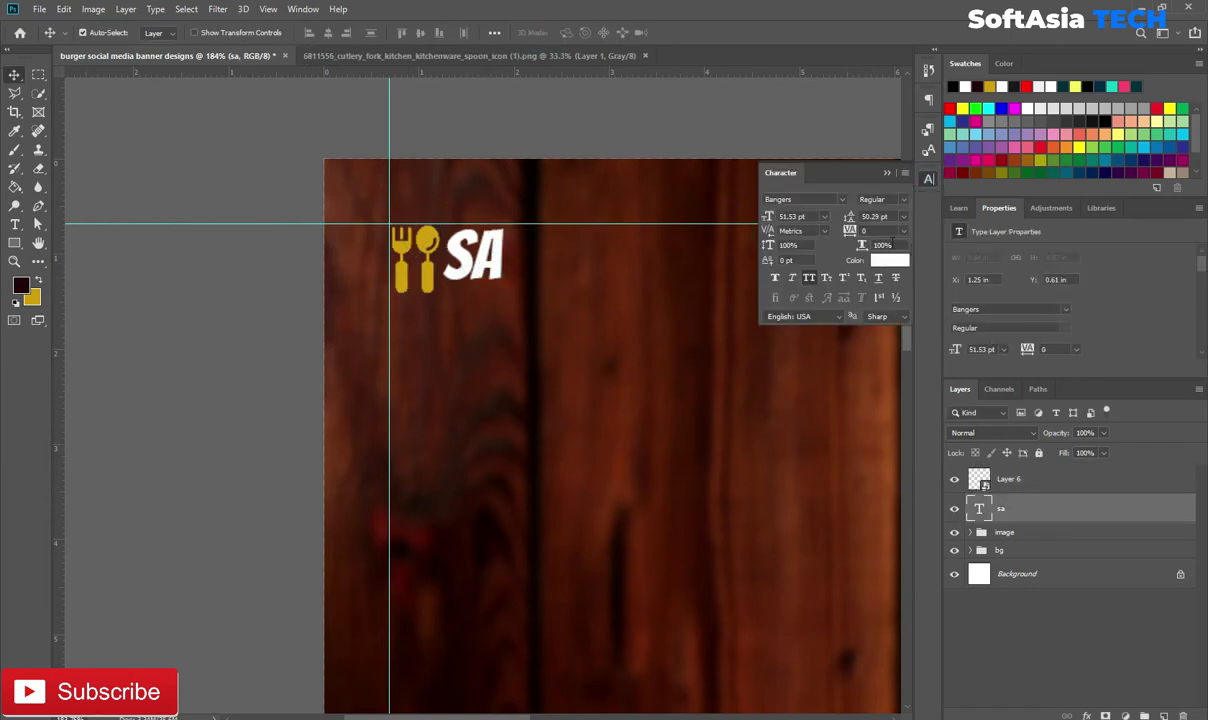
click(855, 247)
click(838, 305)
click(888, 178)
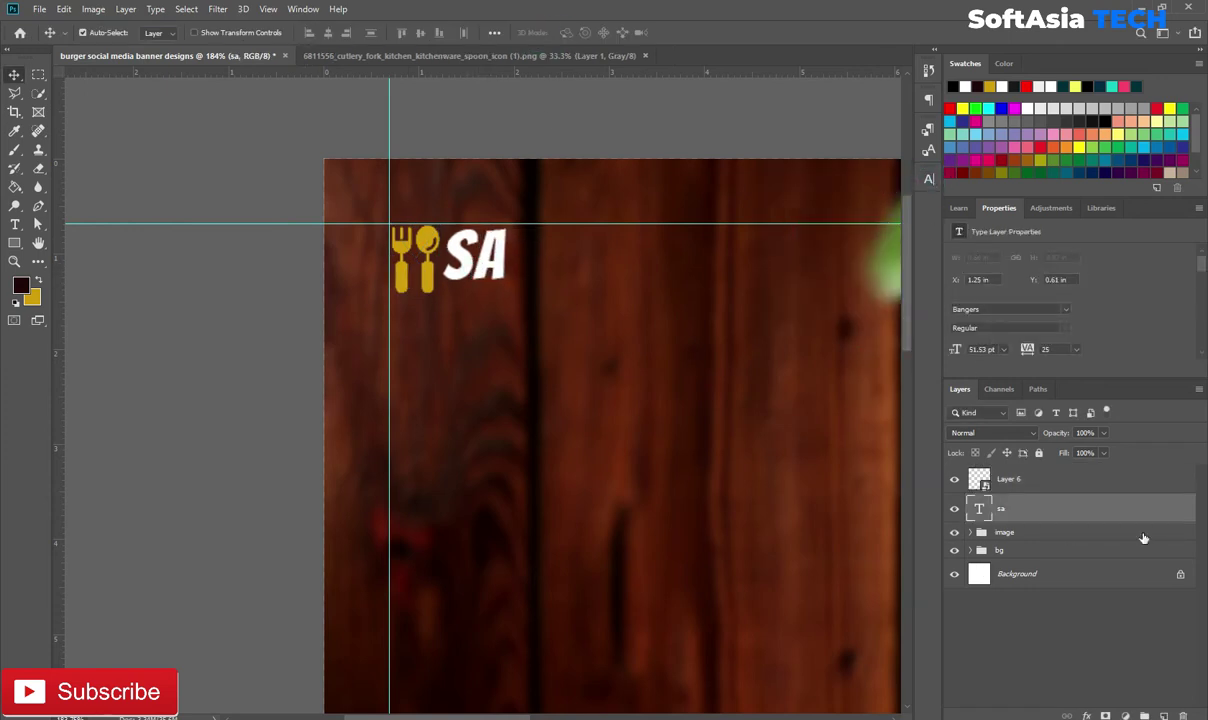
Group the cutlery icon and SA text into a group named logo.
shift+click(1005, 479)
key(ctrl+g)
text(logo)
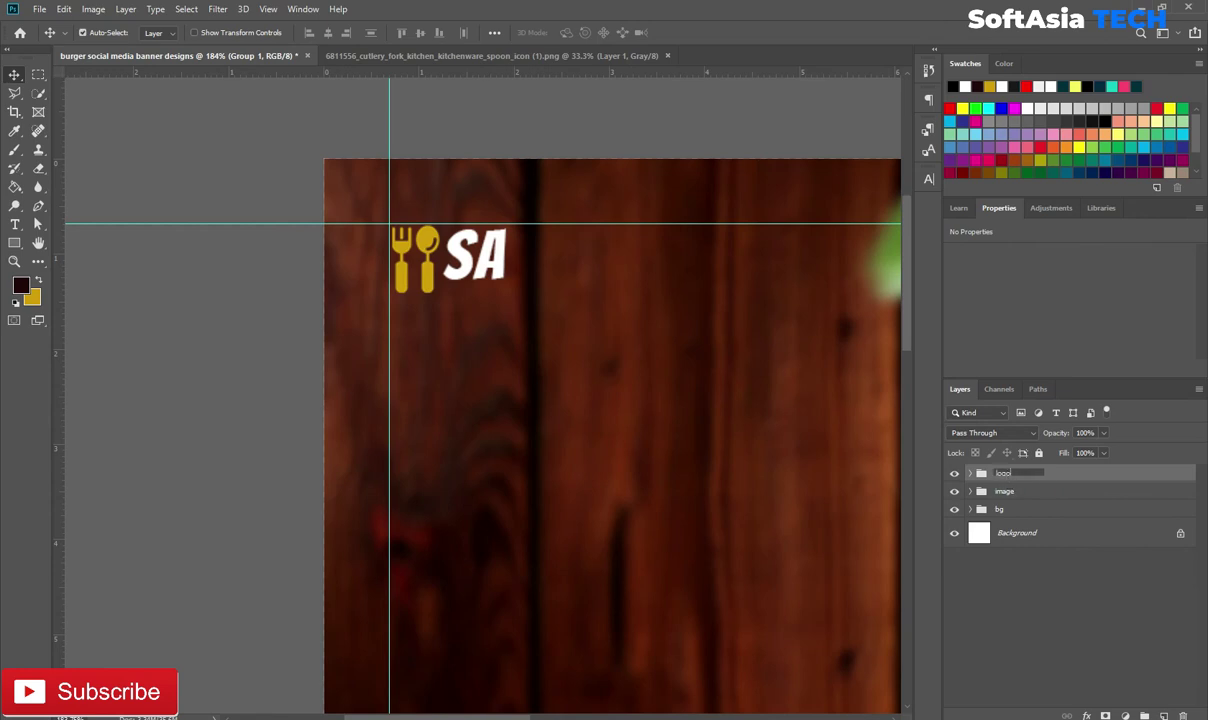
key(Return)
scroll(386, 396, down, 2)
scroll(615, 431, down, 2)
scroll(539, 413, down, 2)
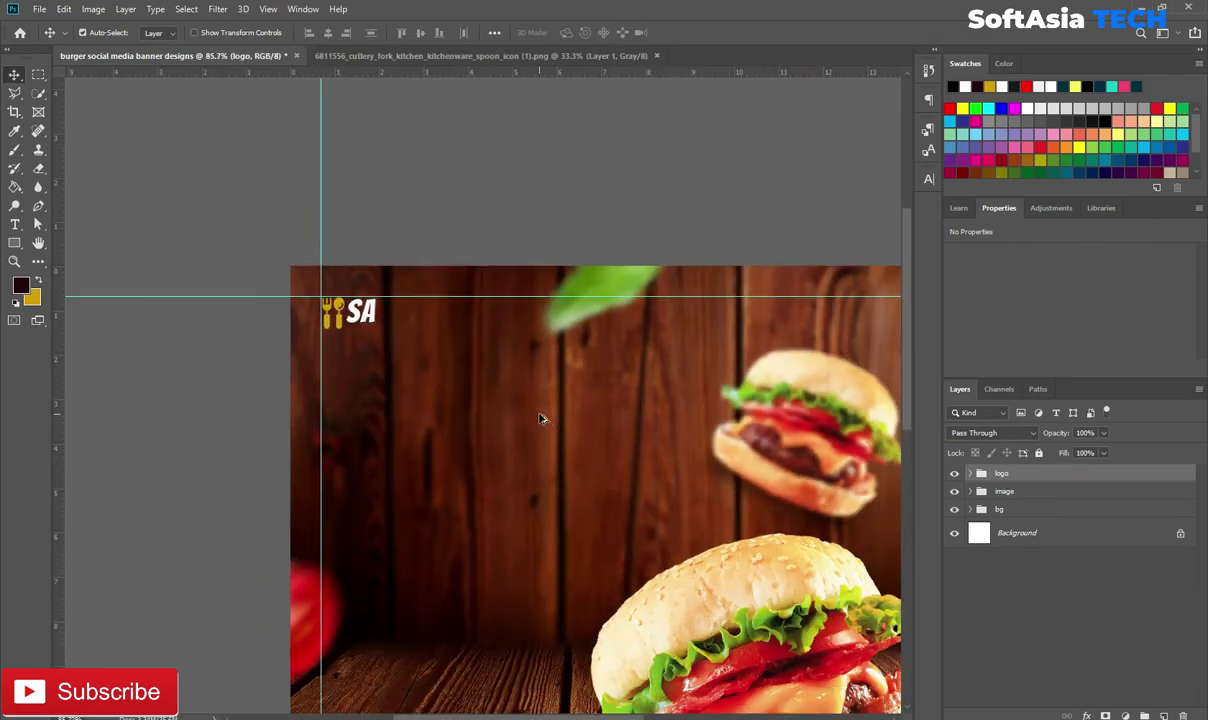
Type the first headline word and enlarge it across the upper banner.
key(t)
click(451, 406)
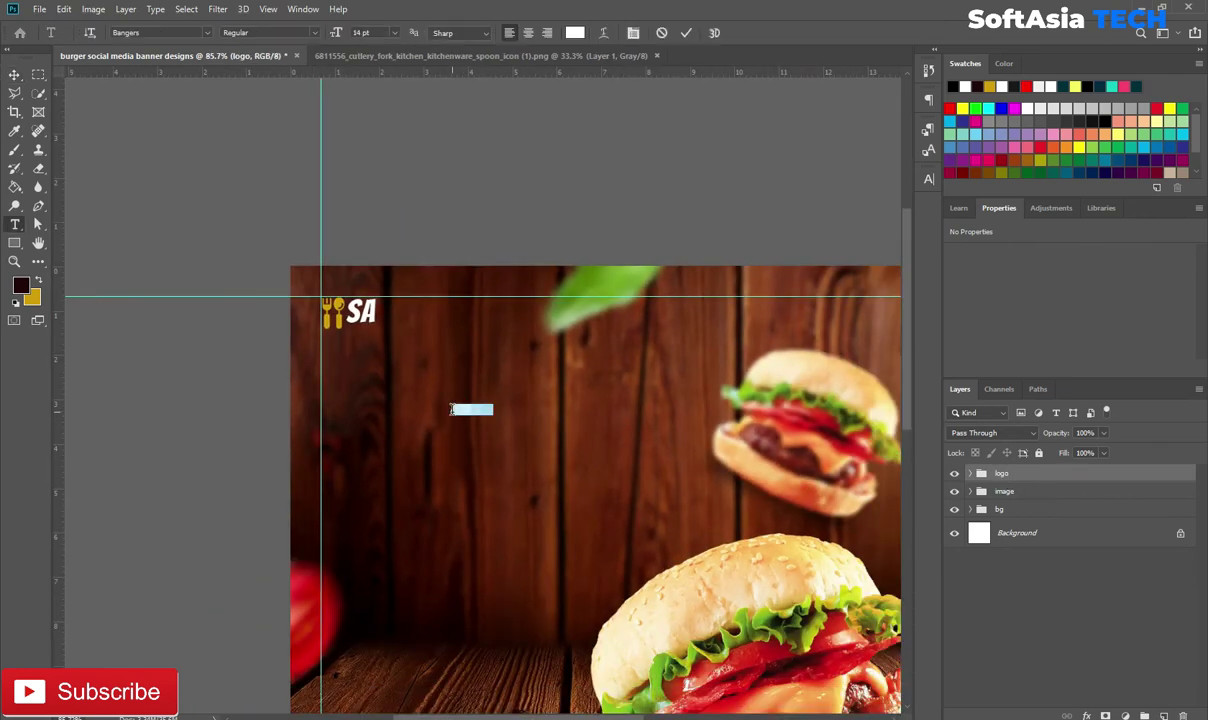
click(928, 180)
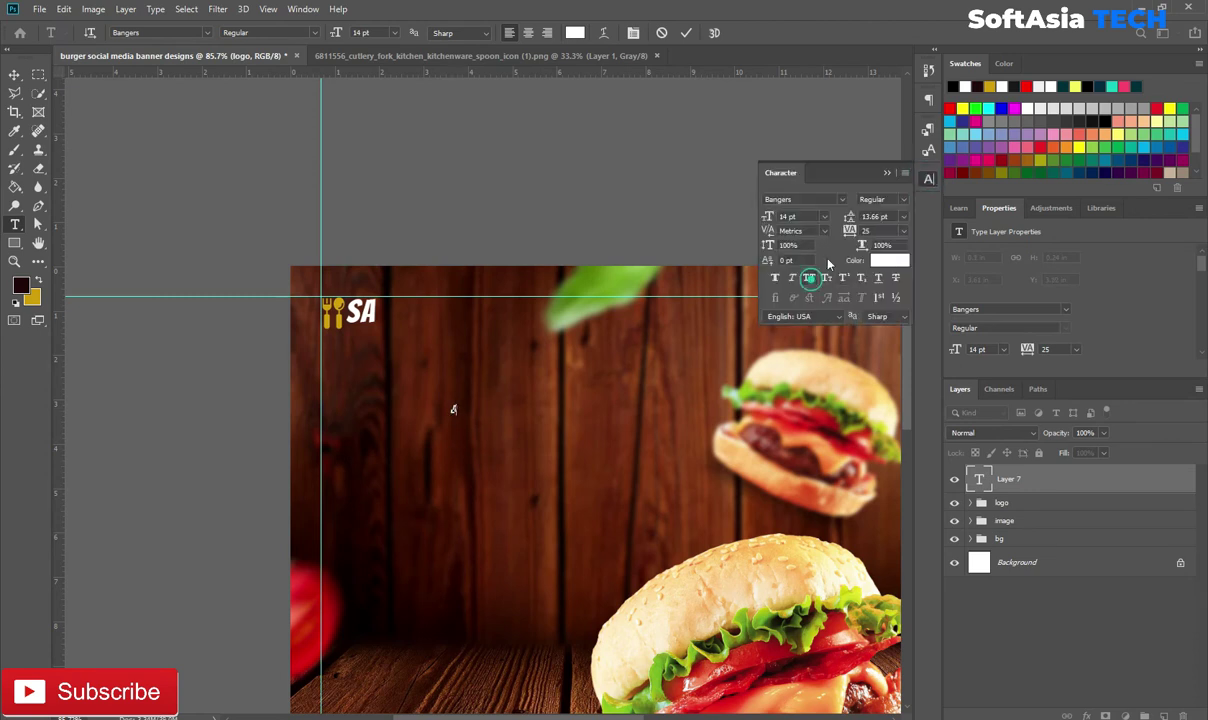
text(DELI)
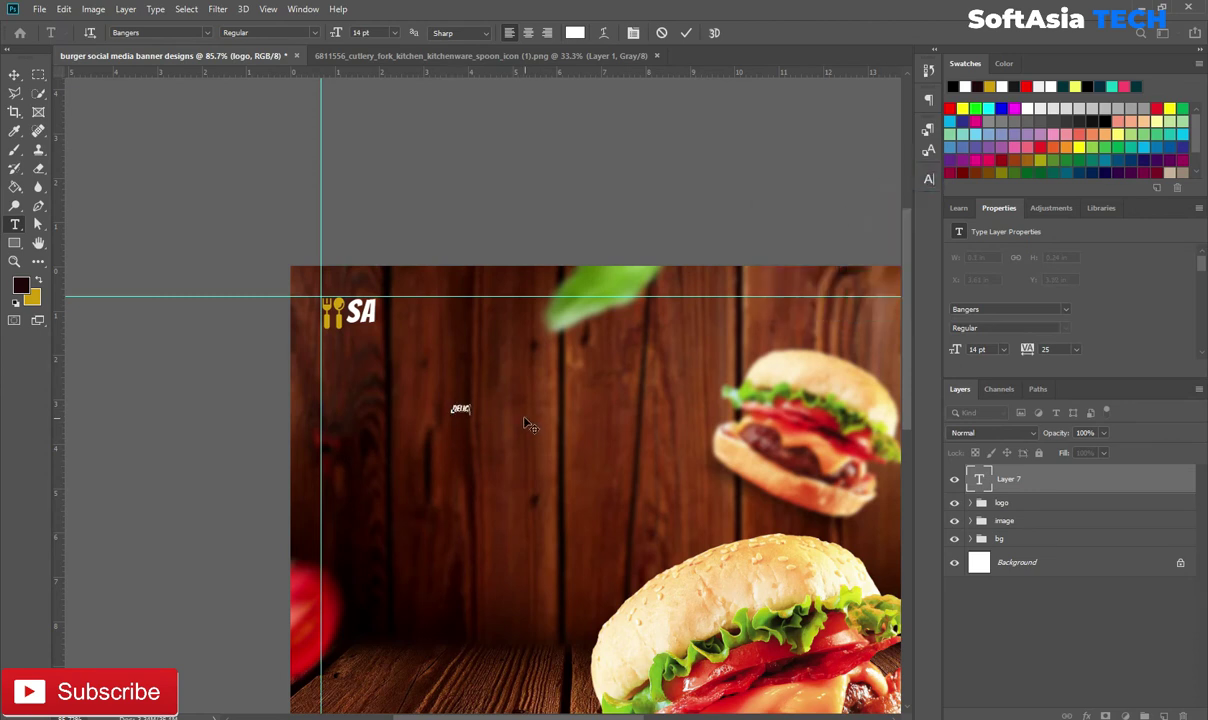
text(CIO)
key(ctrl+Return)
key(ctrl+t)
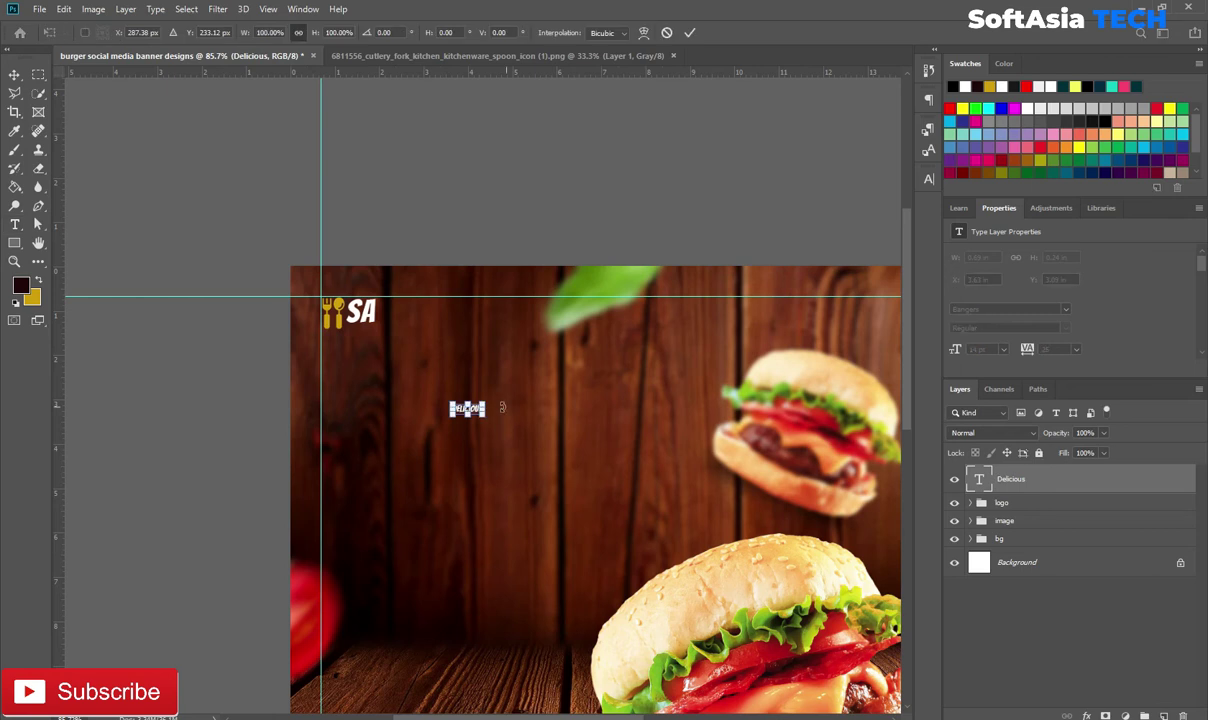
drag(484, 400, 643, 363)
key(Return)
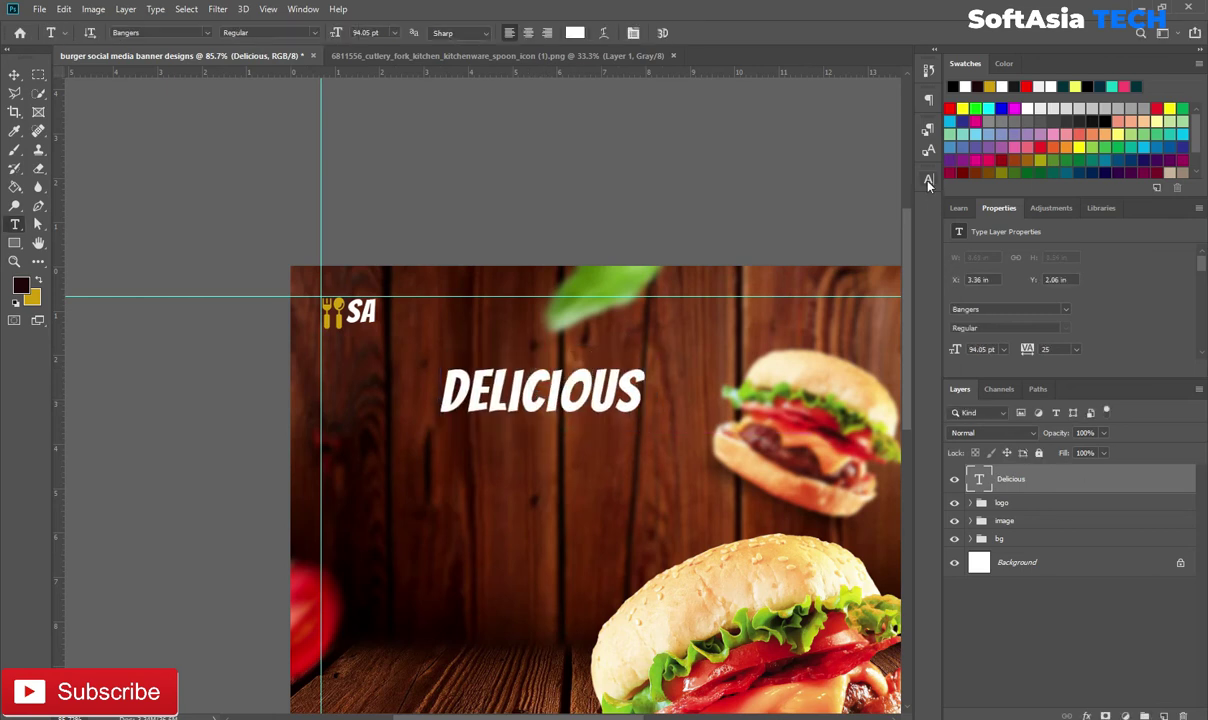
Set the headline to all caps and retype it as DELICIOUS.
click(929, 181)
click(810, 279)
click(887, 174)
drag(470, 390, 644, 390)
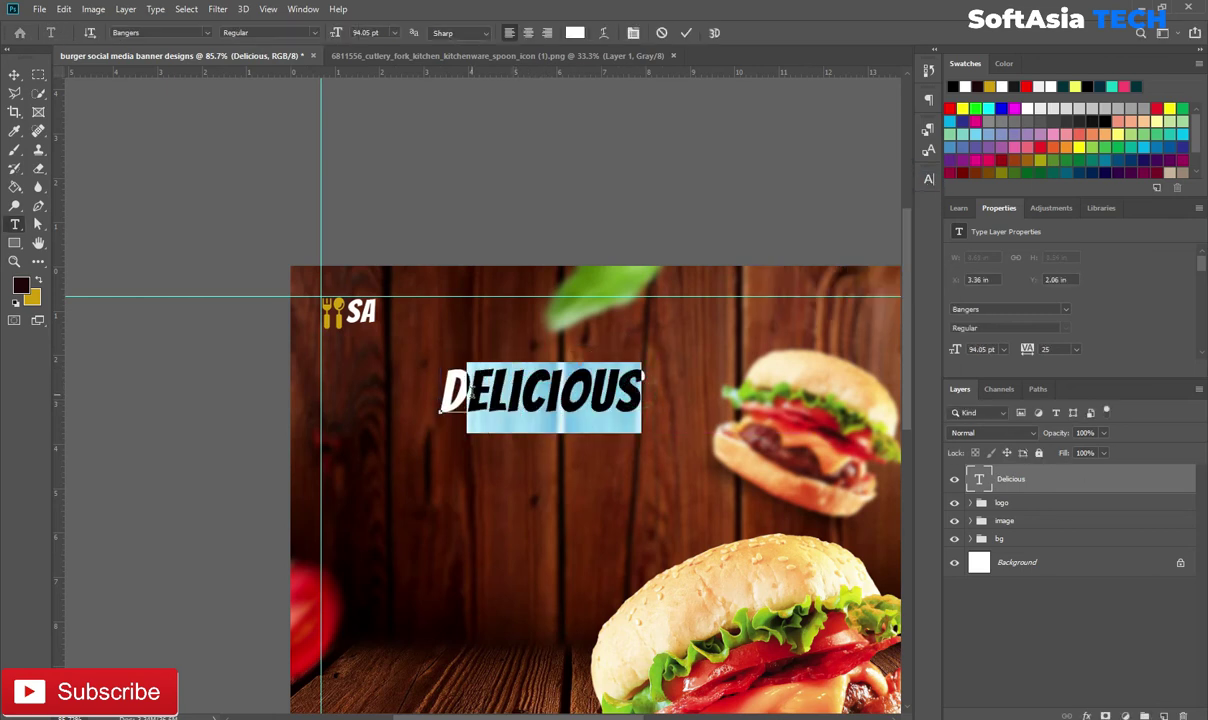
key(BackSpace)
click(929, 181)
click(880, 169)
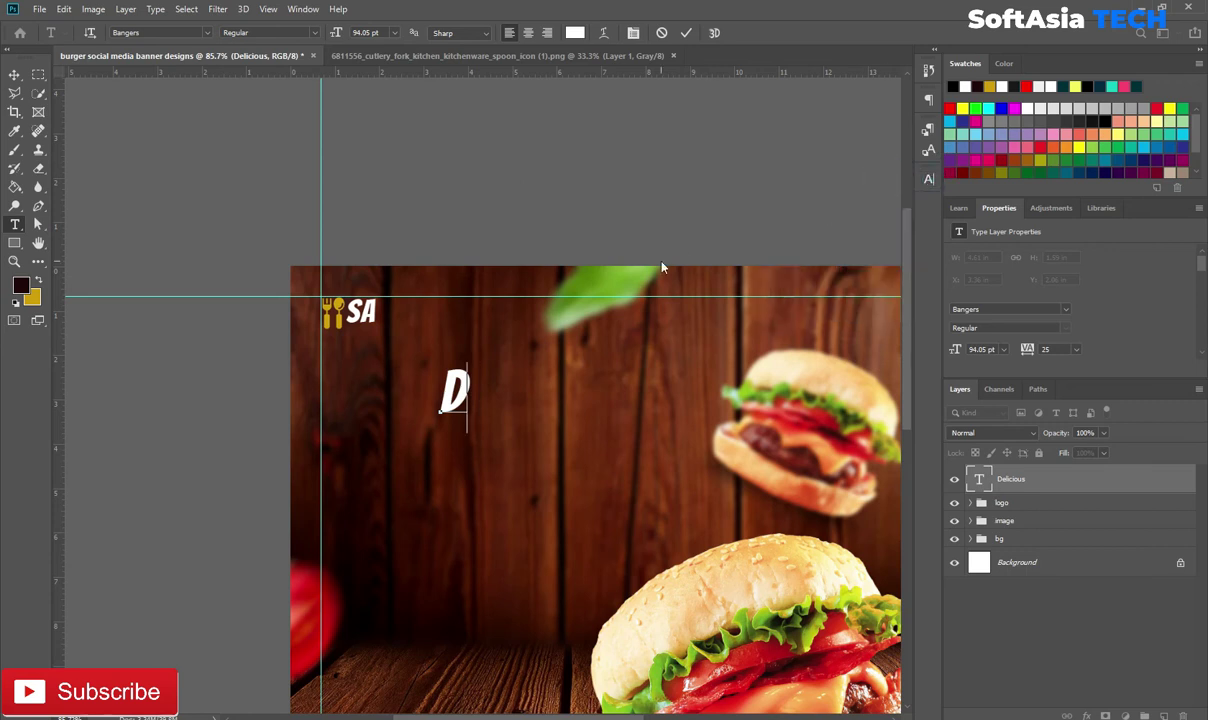
text(ELICI)
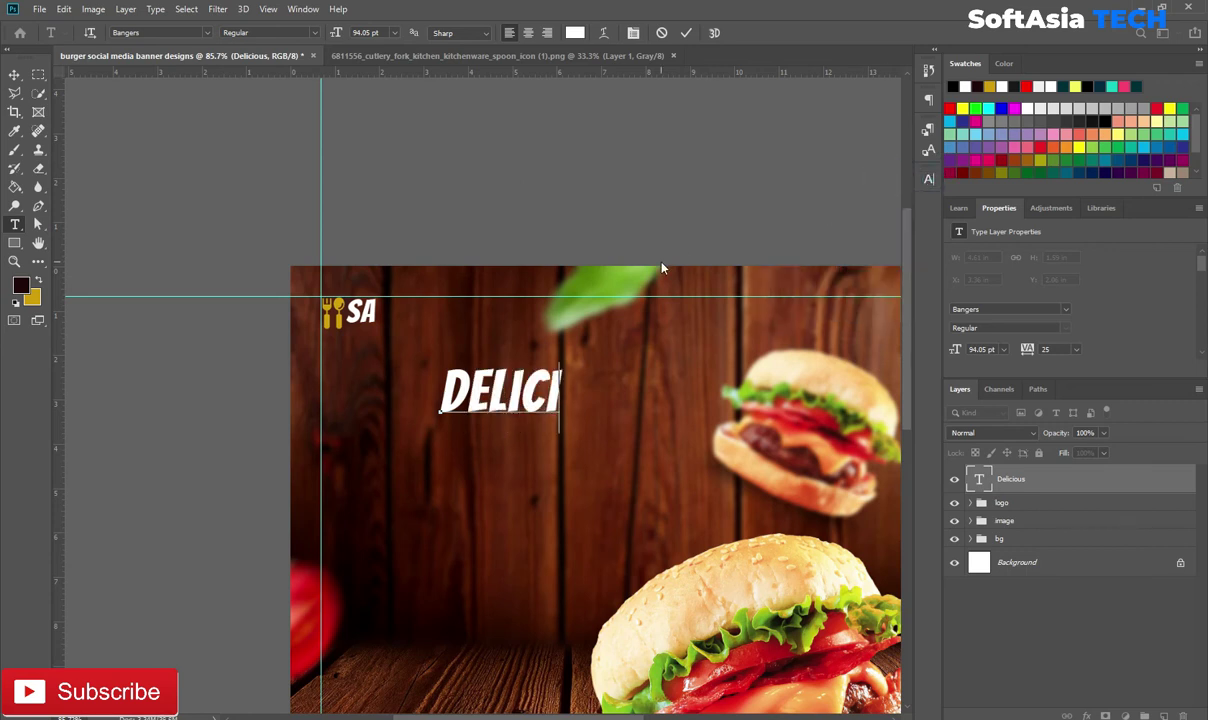
text(OUS)
key(ctrl+Return)
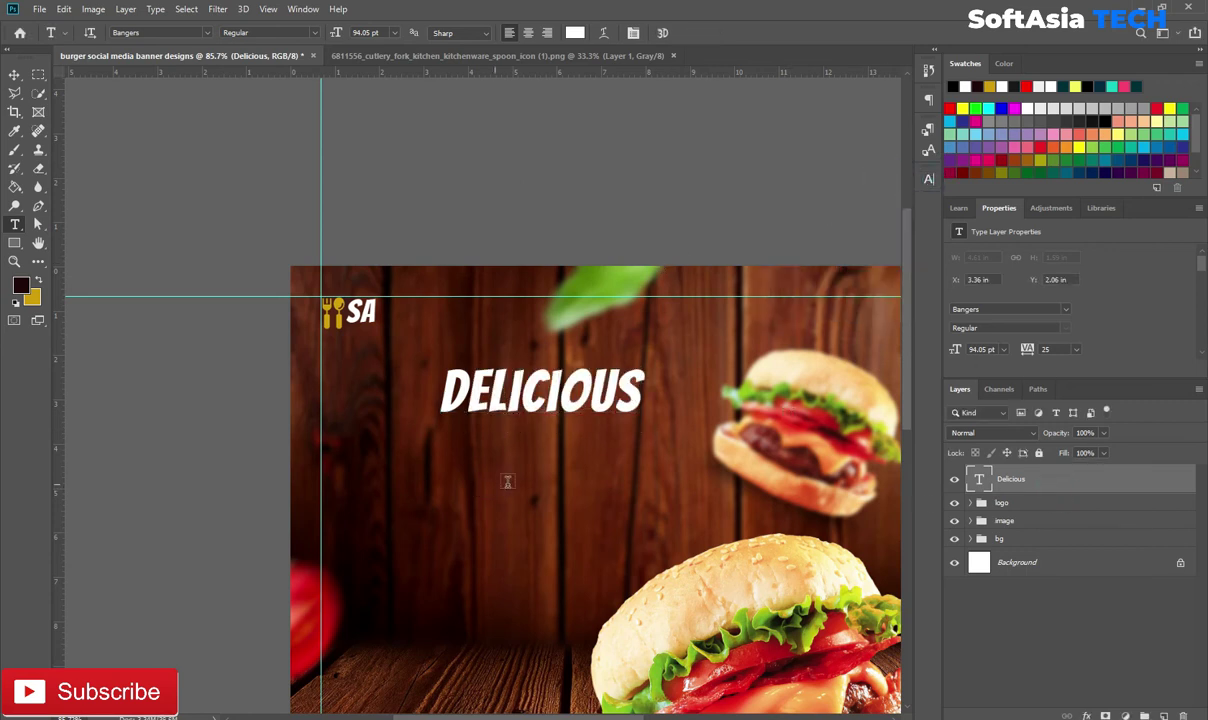
Add a second text line under DELICIOUS and scale it larger than DELICIOUS.
click(475, 485)
text(BURGERS)
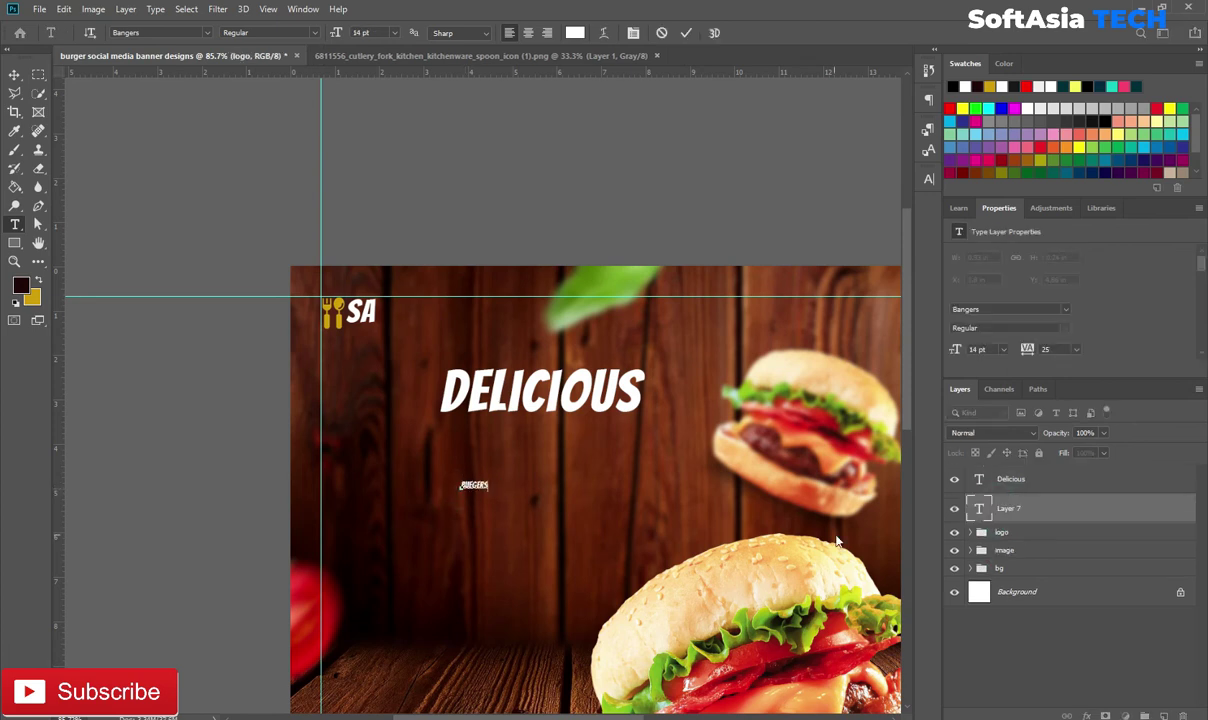
key(ctrl+Return)
key(ctrl+t)
drag(489, 480, 714, 412)
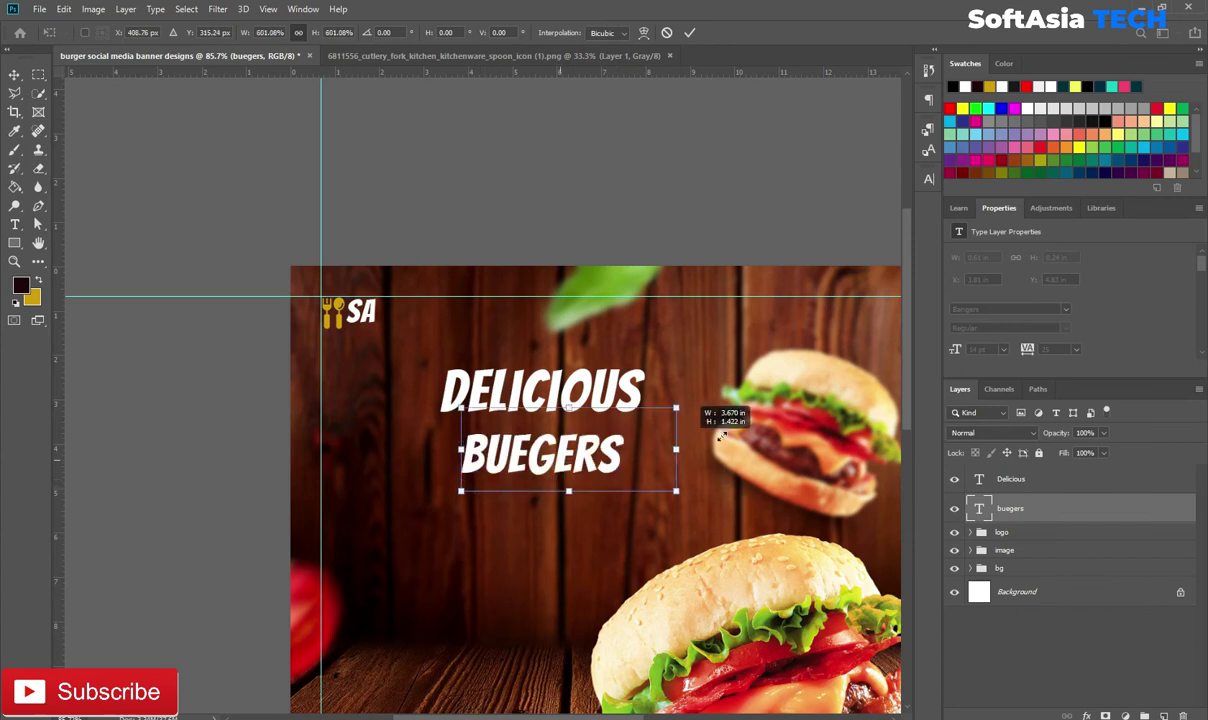
mouse_move(640, 455)
mouse_down()
mouse_move(582, 453)
mouse_move(643, 443)
mouse_up()
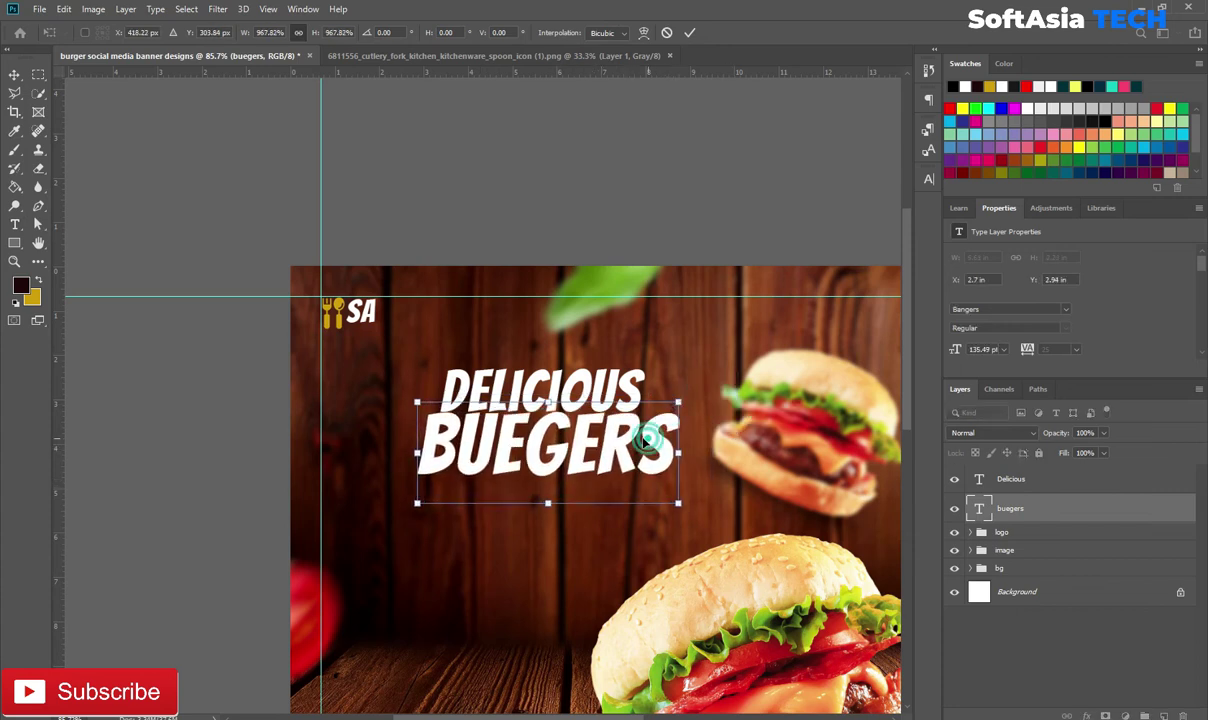
Correct the BUEGERS typo so the second line reads BURGERS.
double_click(489, 440)
key(Delete)
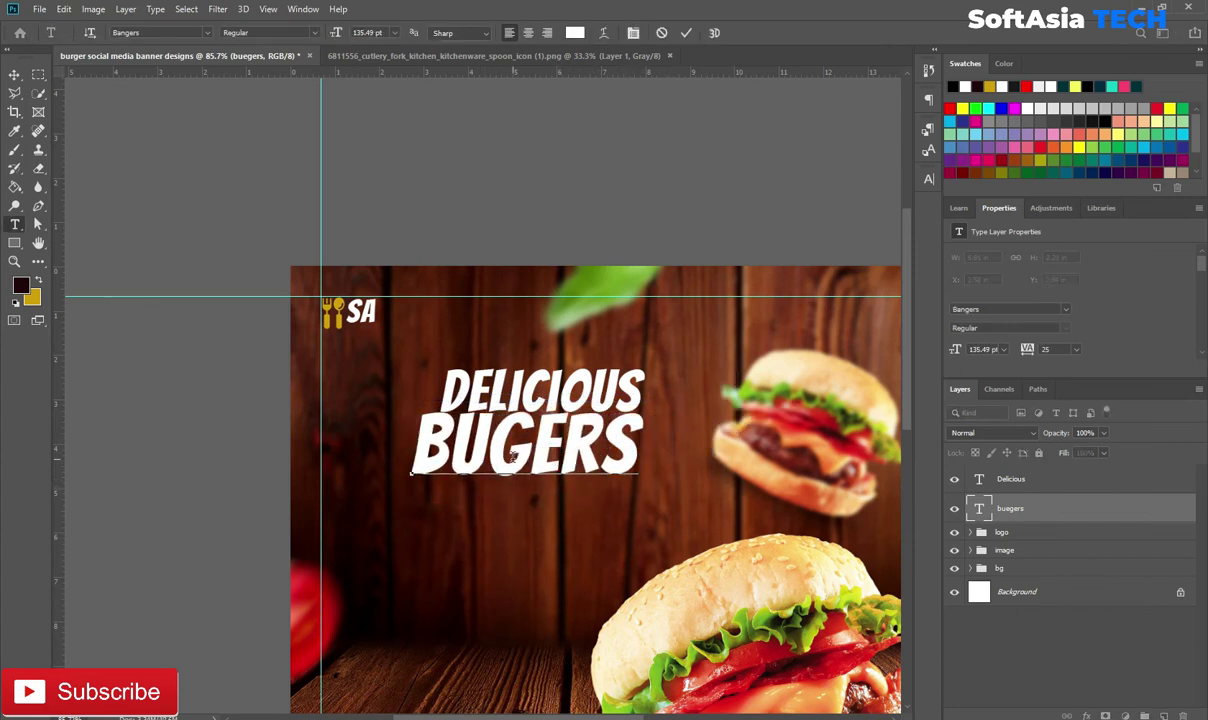
text(R)
click(1020, 500)
Select the BURGERS text layer and adjust its character settings.
click(1030, 488)
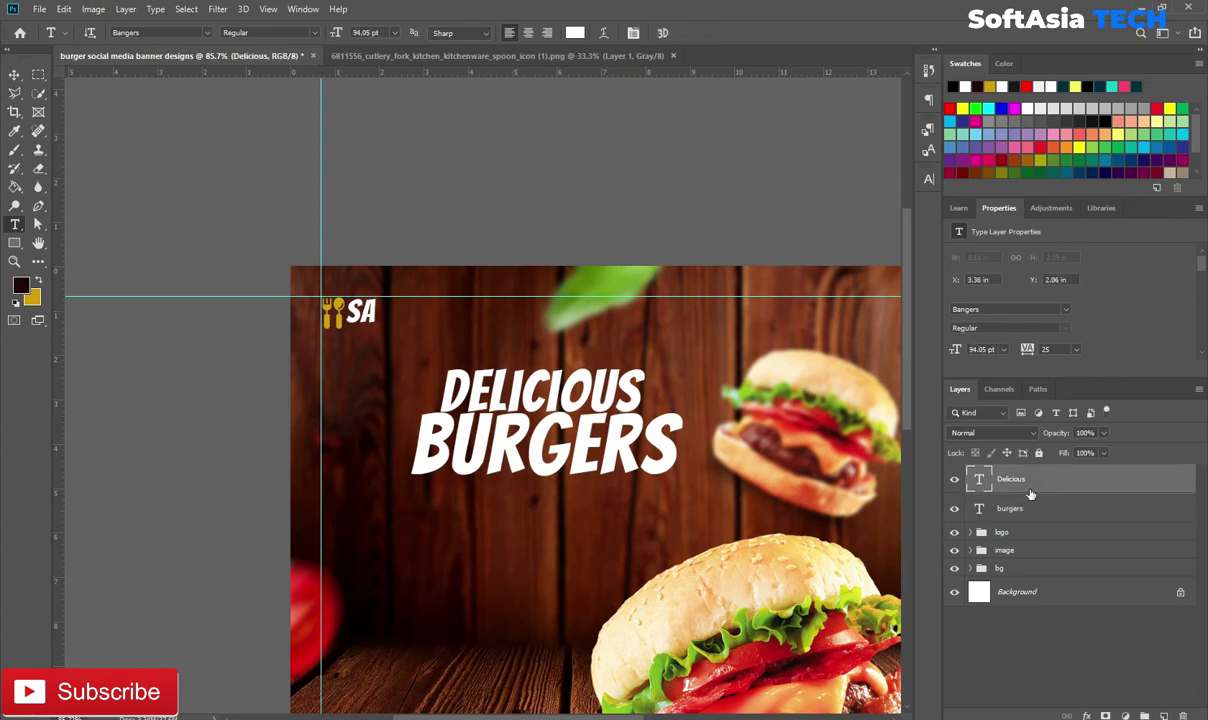
key(v)
click(522, 418)
click(929, 178)
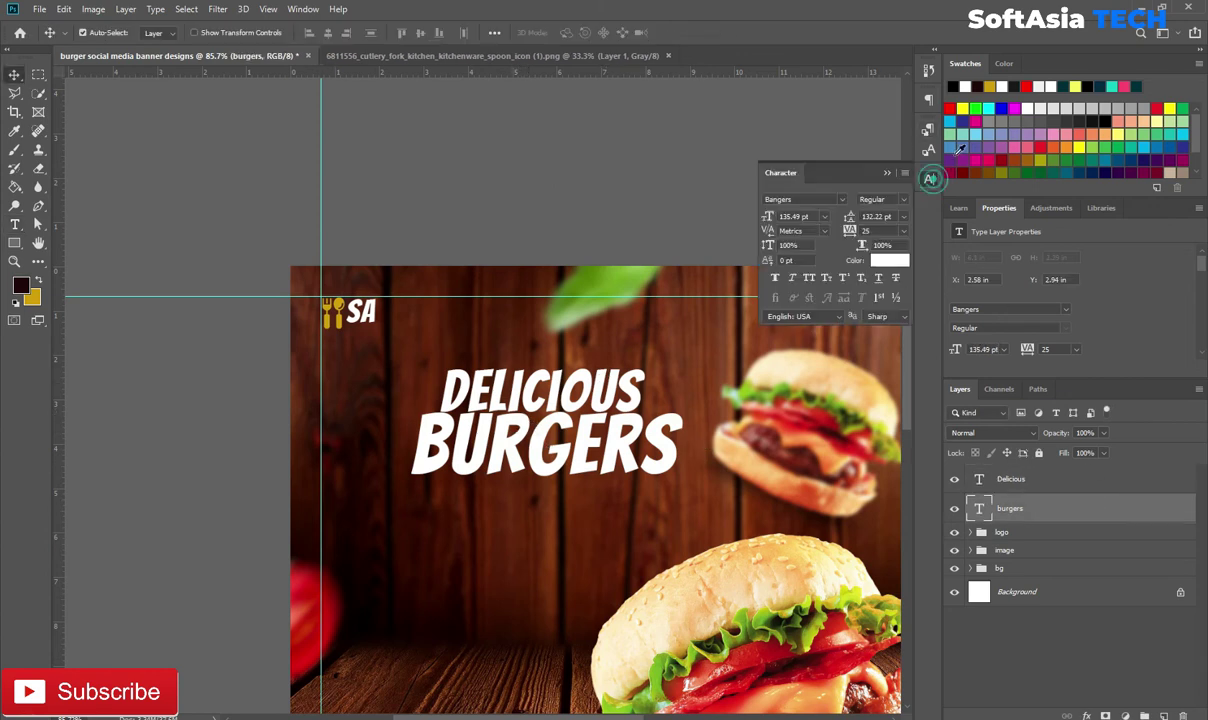
click(990, 86)
click(886, 174)
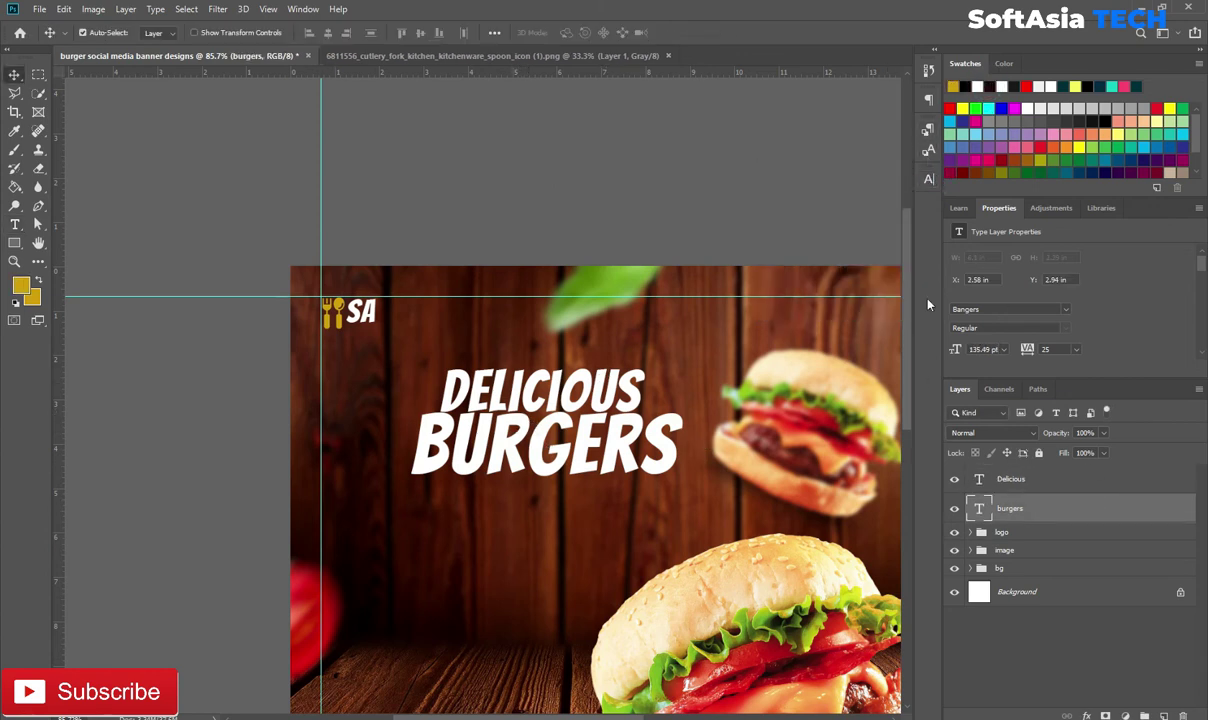
Change the BURGERS text colour to gold.
click(929, 178)
click(889, 260)
click(331, 312)
click(1135, 466)
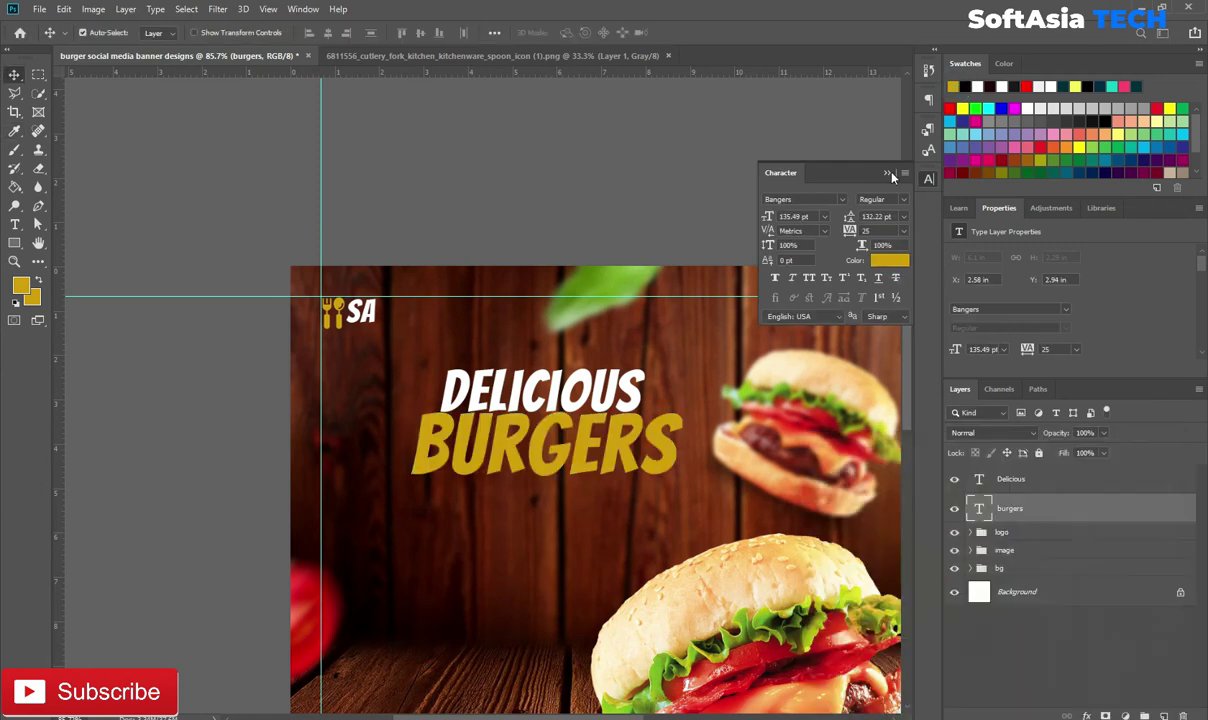
click(886, 174)
Reposition DELICIOUS above BURGERS and enlarge it slightly, to about 99 pt.
click(1010, 479)
drag(536, 388, 537, 395)
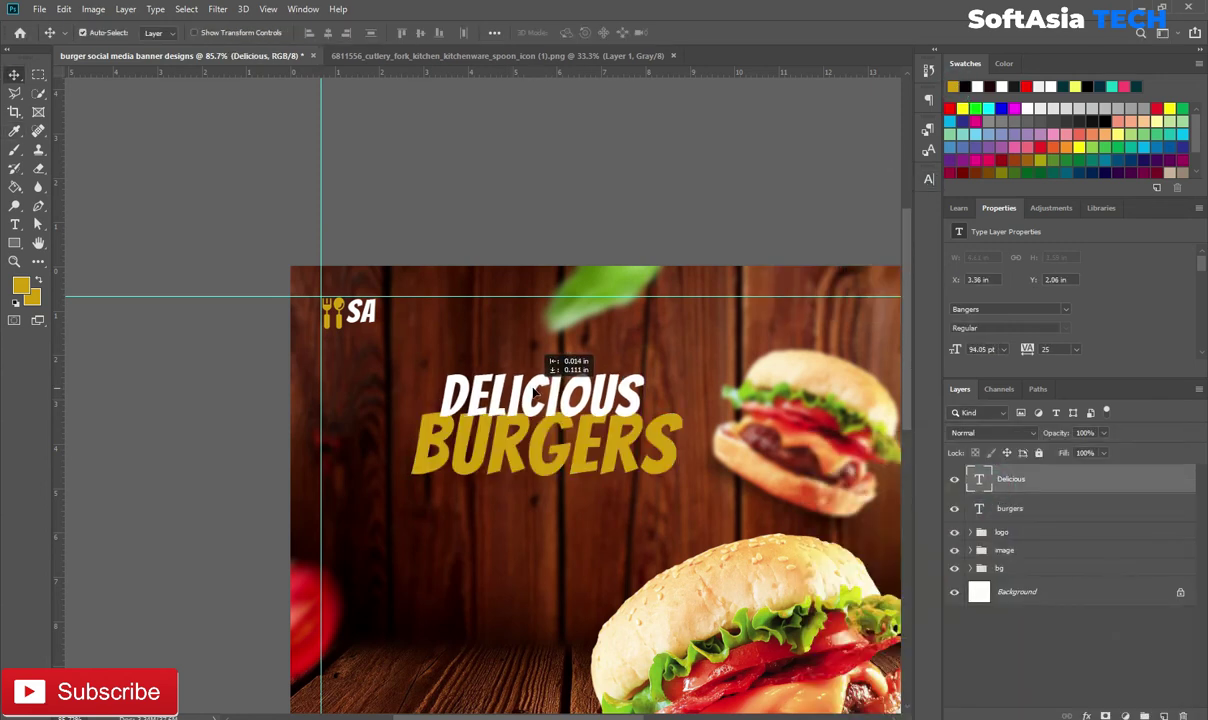
key(ctrl+t)
drag(645, 368, 650, 366)
click(689, 32)
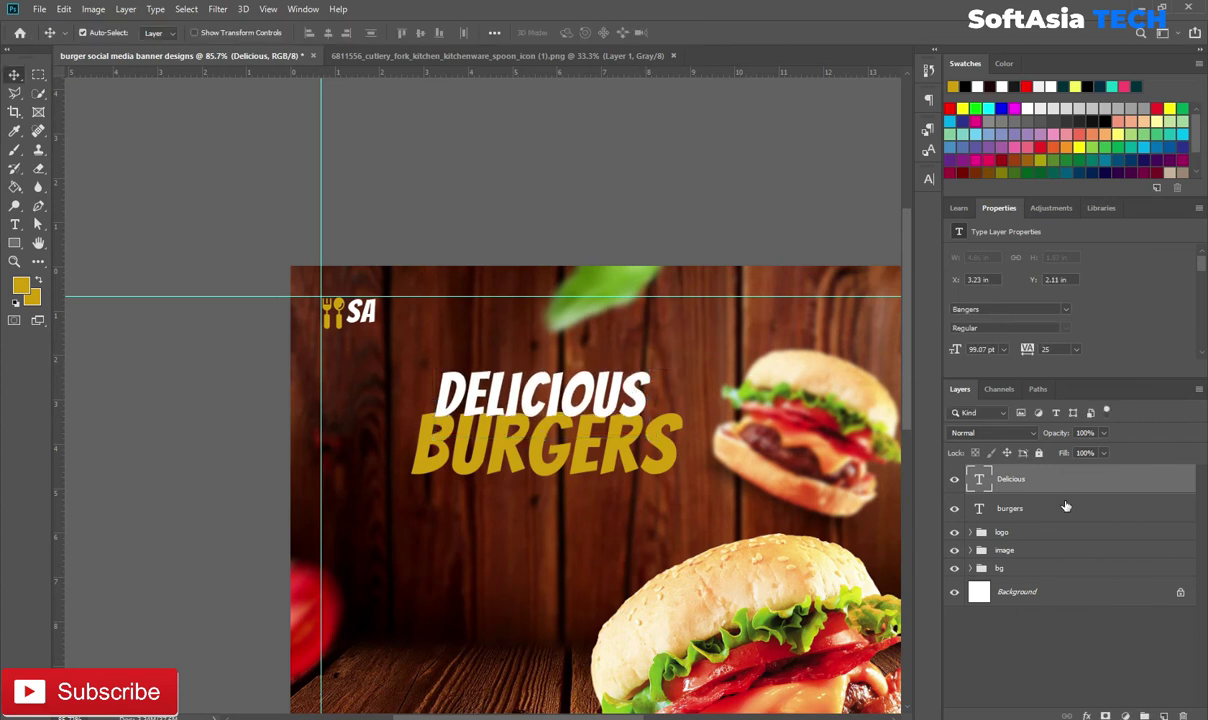
Give DELICIOUS a drop shadow with a 5 px distance.
double_click(1060, 487)
click(684, 574)
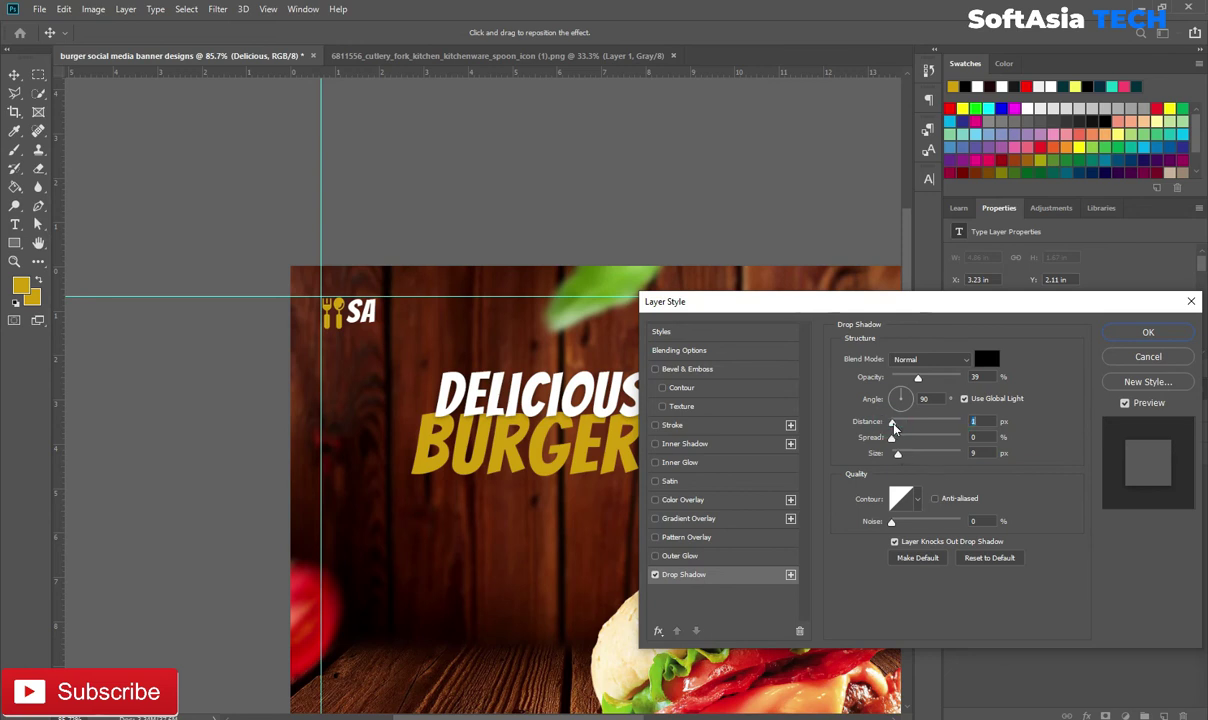
drag(893, 421, 903, 456)
click(1148, 332)
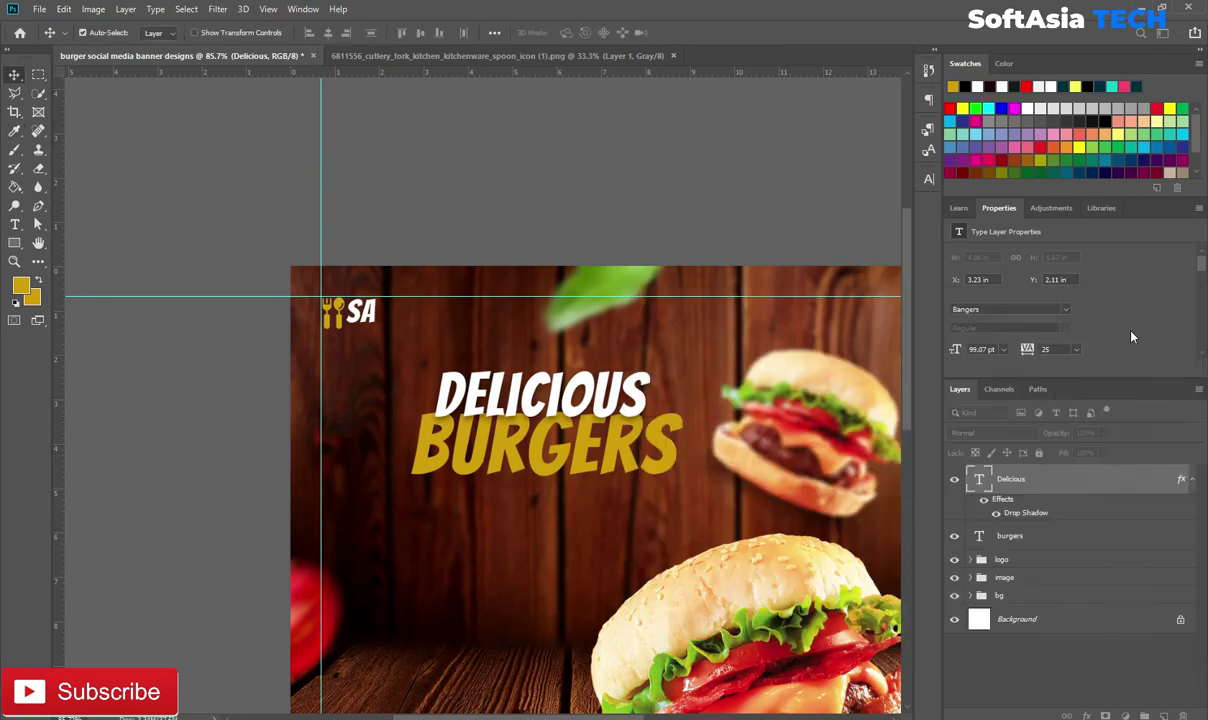
click(1192, 481)
Add the tagline 'Order Your Favourite Burger!' in the Caveat font below the headline.
key(t)
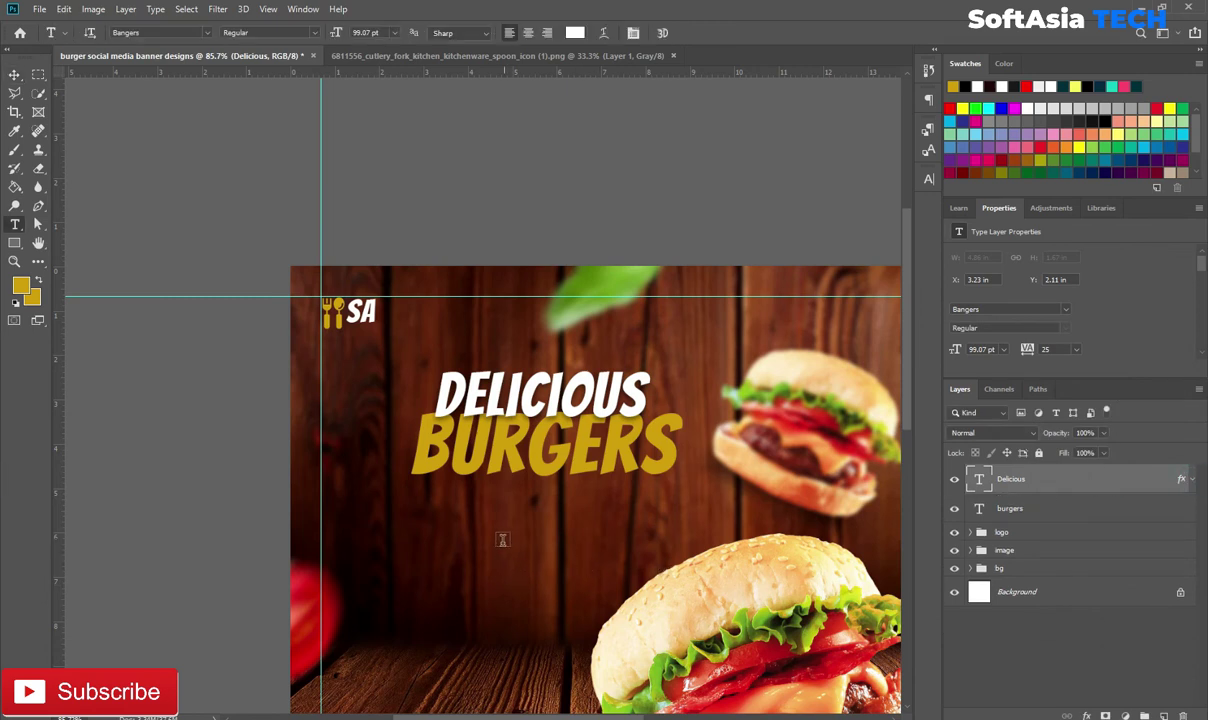
click(502, 542)
click(927, 179)
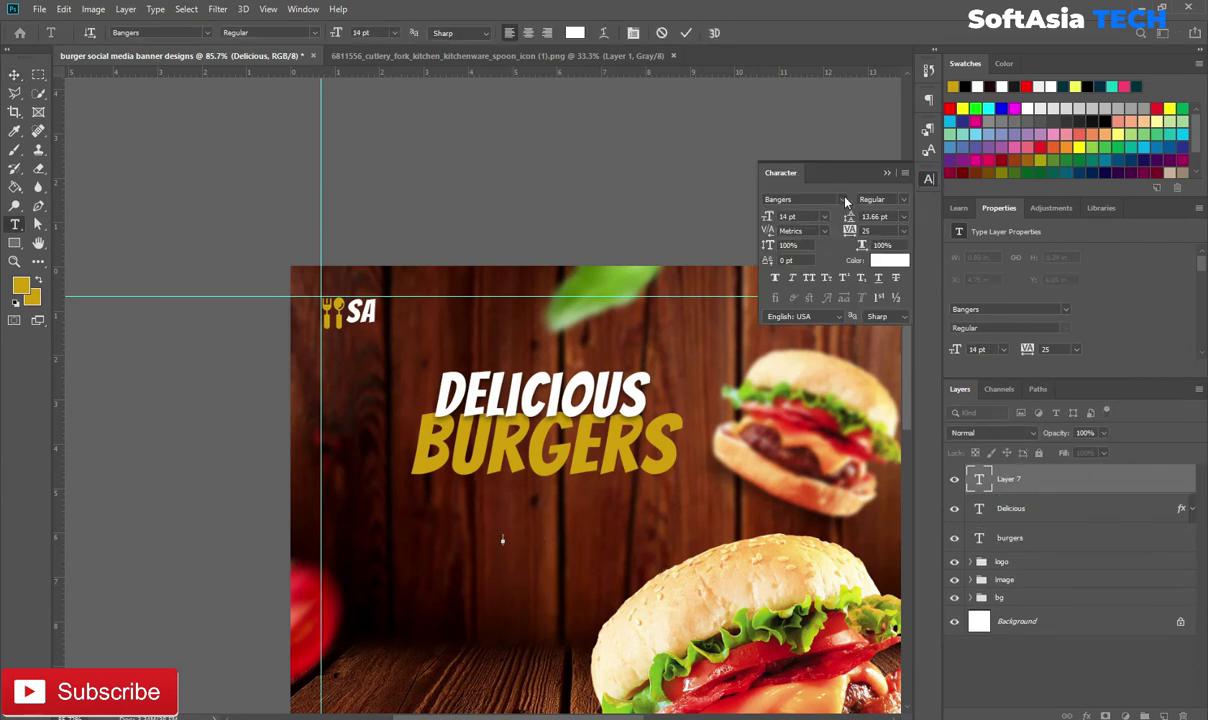
click(805, 199)
click(800, 253)
click(885, 174)
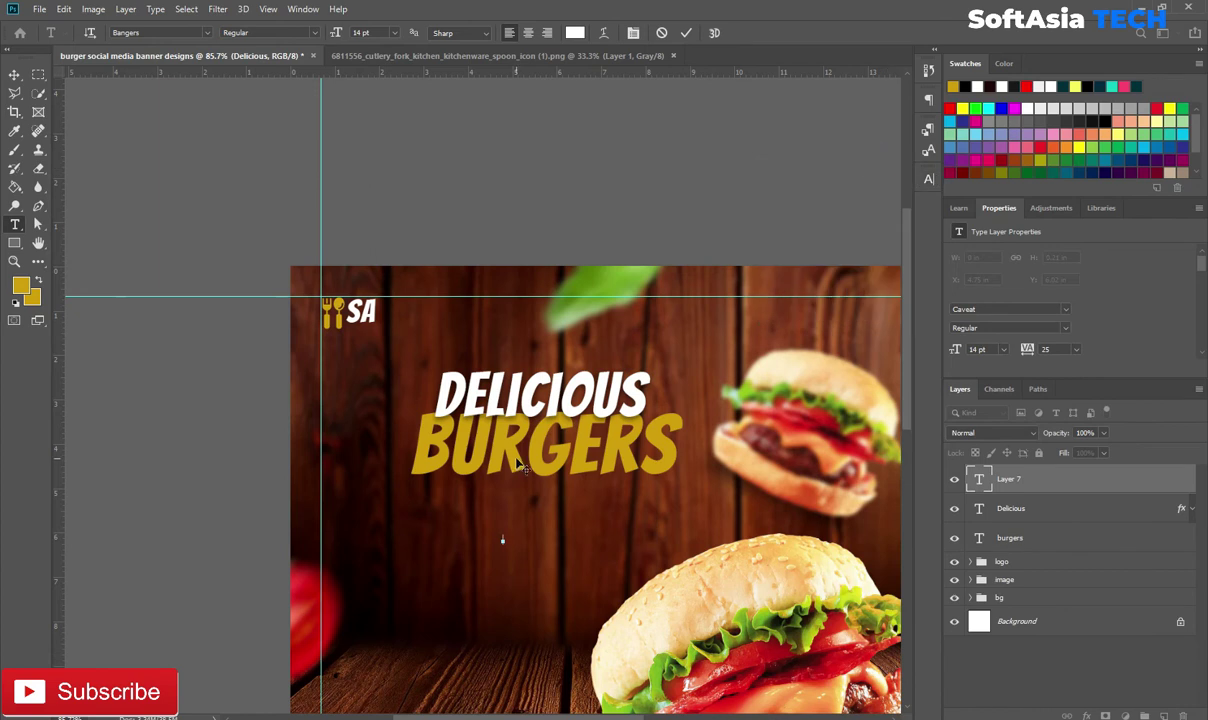
text(@cdo)
text(s_Y)
text(_F)
text(o)
key(ctrl+Return)
Scale the tagline and position it under BURGERS.
key(ctrl+t)
drag(597, 544, 724, 540)
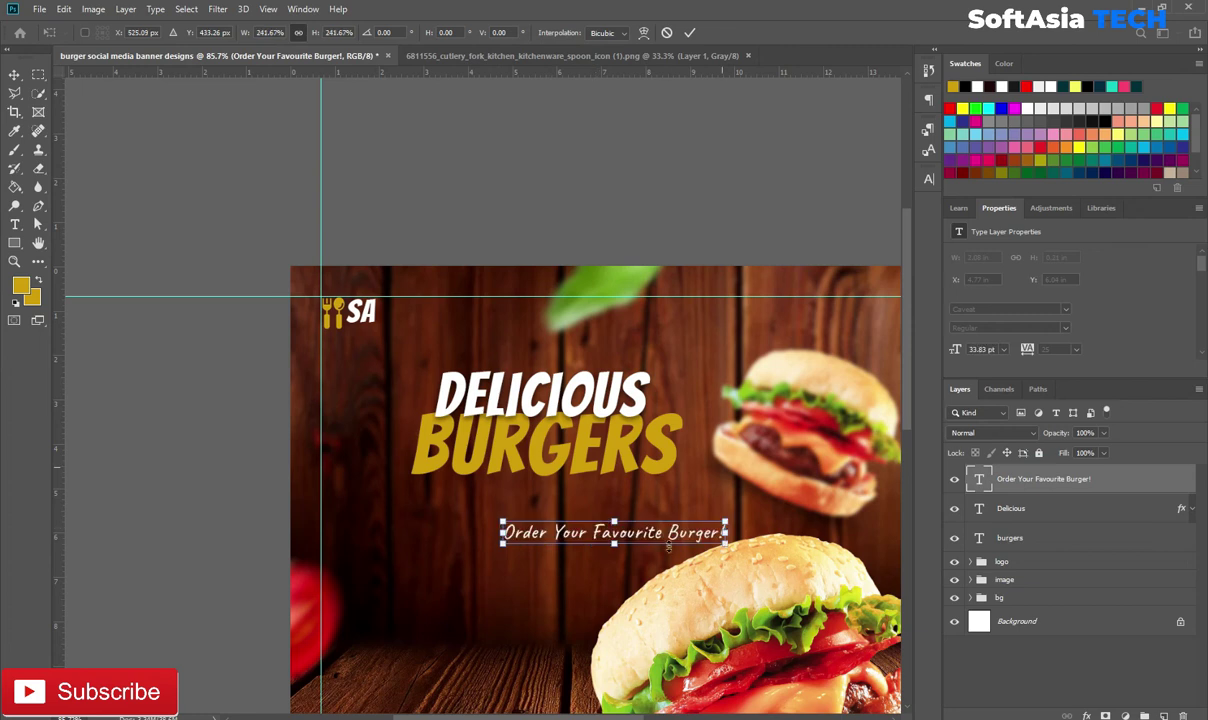
mouse_move(640, 543)
mouse_down()
mouse_move(660, 507)
mouse_move(638, 505)
mouse_up()
scroll(638, 505, up, 5)
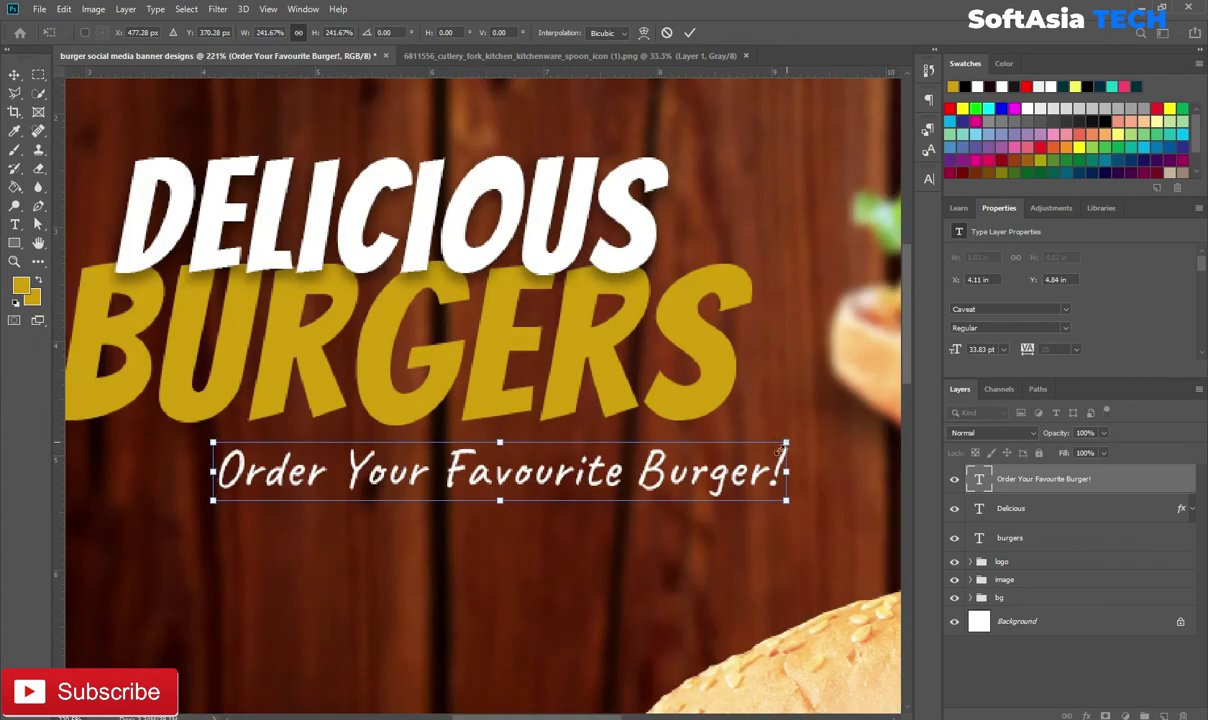
drag(786, 443, 703, 447)
mouse_move(660, 485)
mouse_down()
mouse_move(713, 433)
mouse_move(656, 450)
mouse_up()
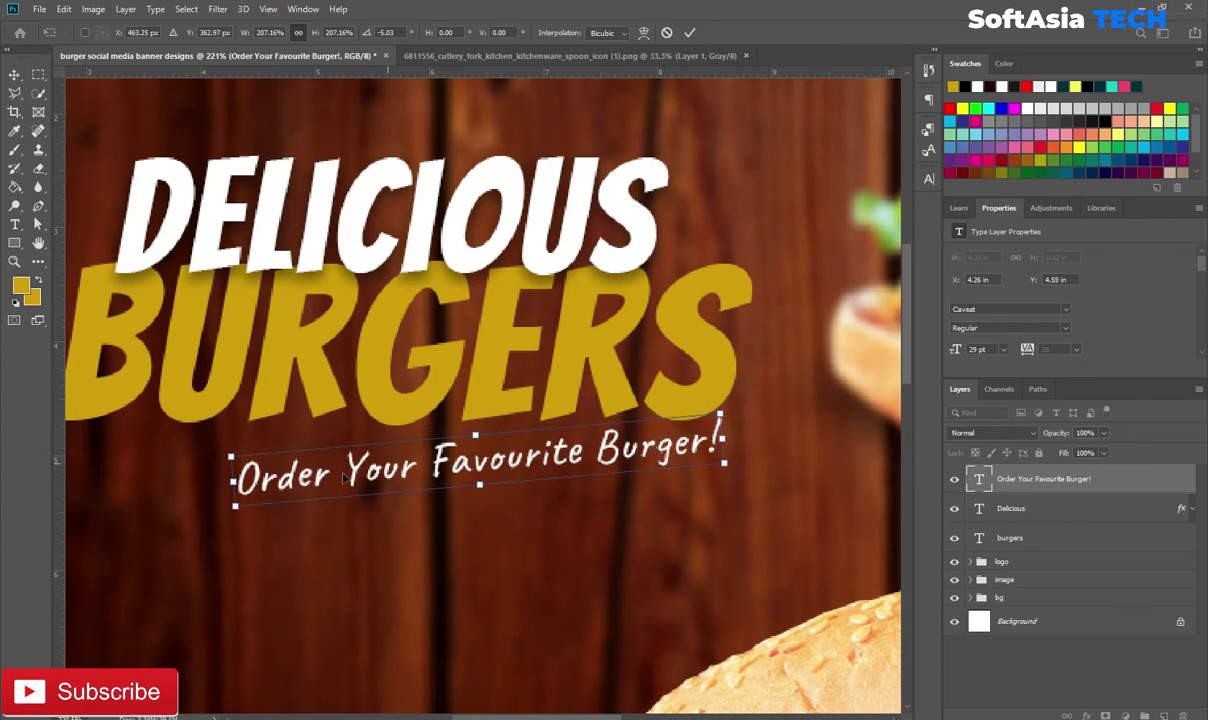
Straighten and fine-tune the tagline's size, then select the three headline text layers.
drag(231, 457, 135, 470)
mouse_move(553, 378)
mouse_down()
mouse_move(565, 387)
mouse_move(512, 458)
mouse_move(553, 431)
mouse_up()
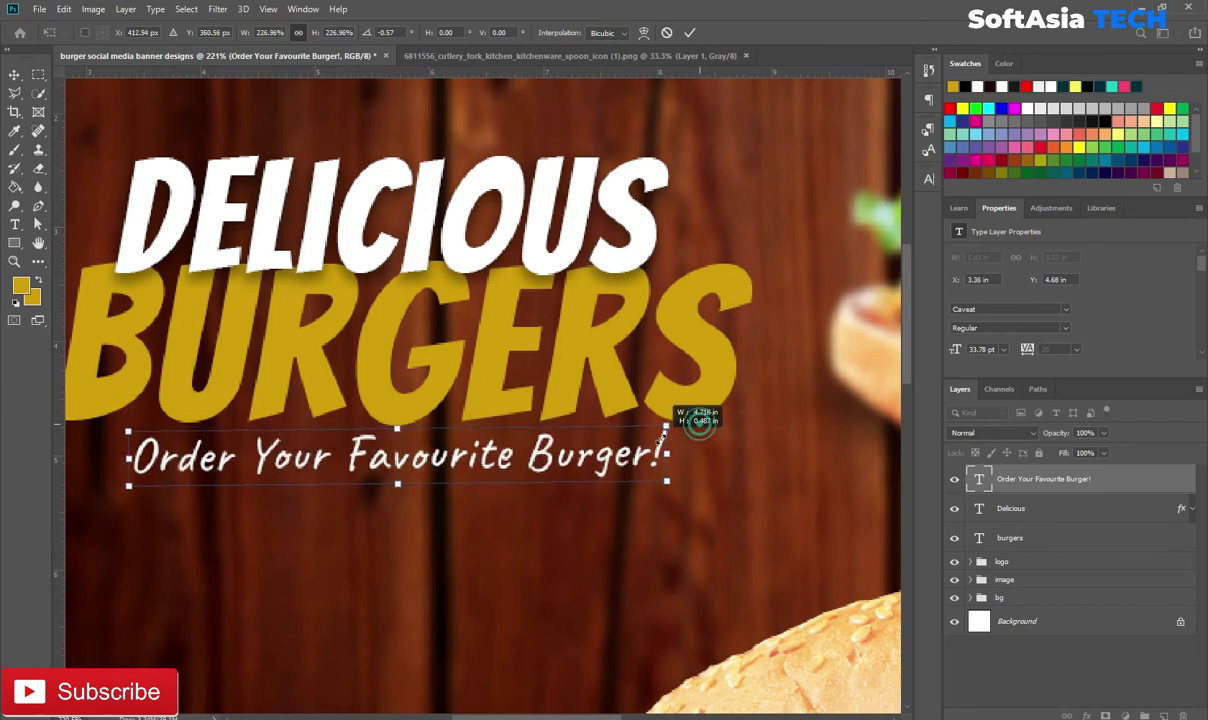
drag(698, 434, 684, 437)
click(689, 32)
key(ctrl+0)
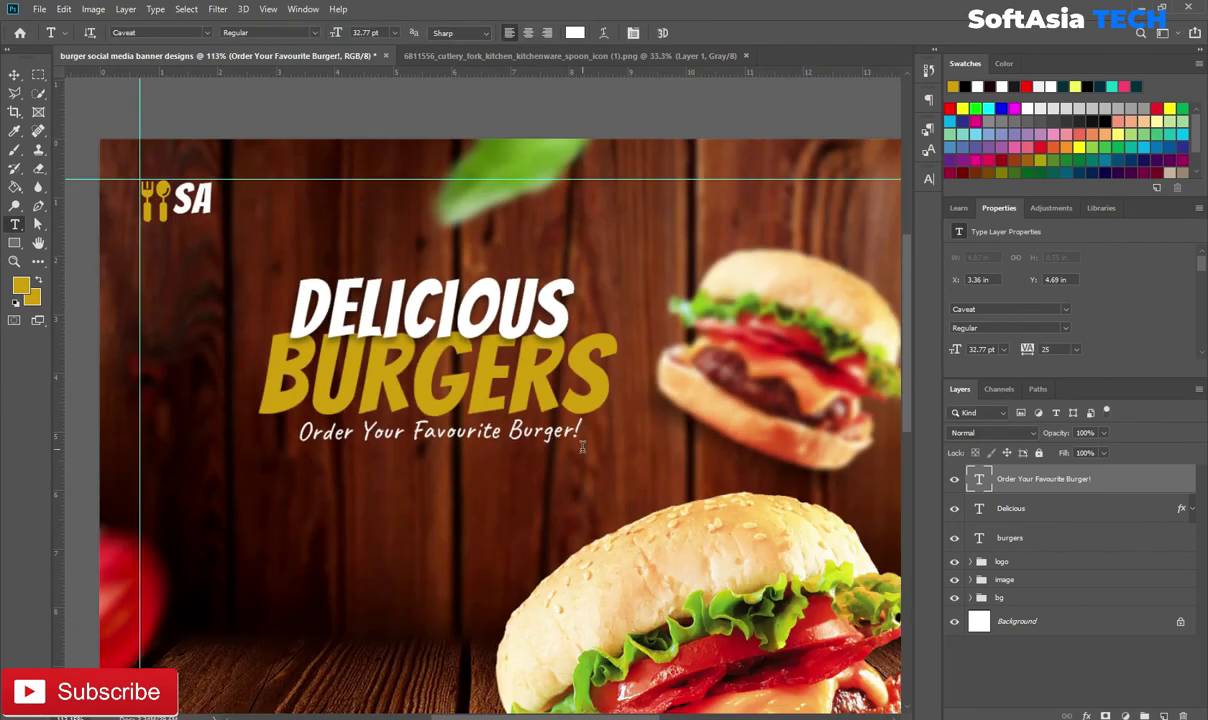
shift+click(1038, 534)
Group the three headline text layers and name the group main text.
key(ctrl+g)
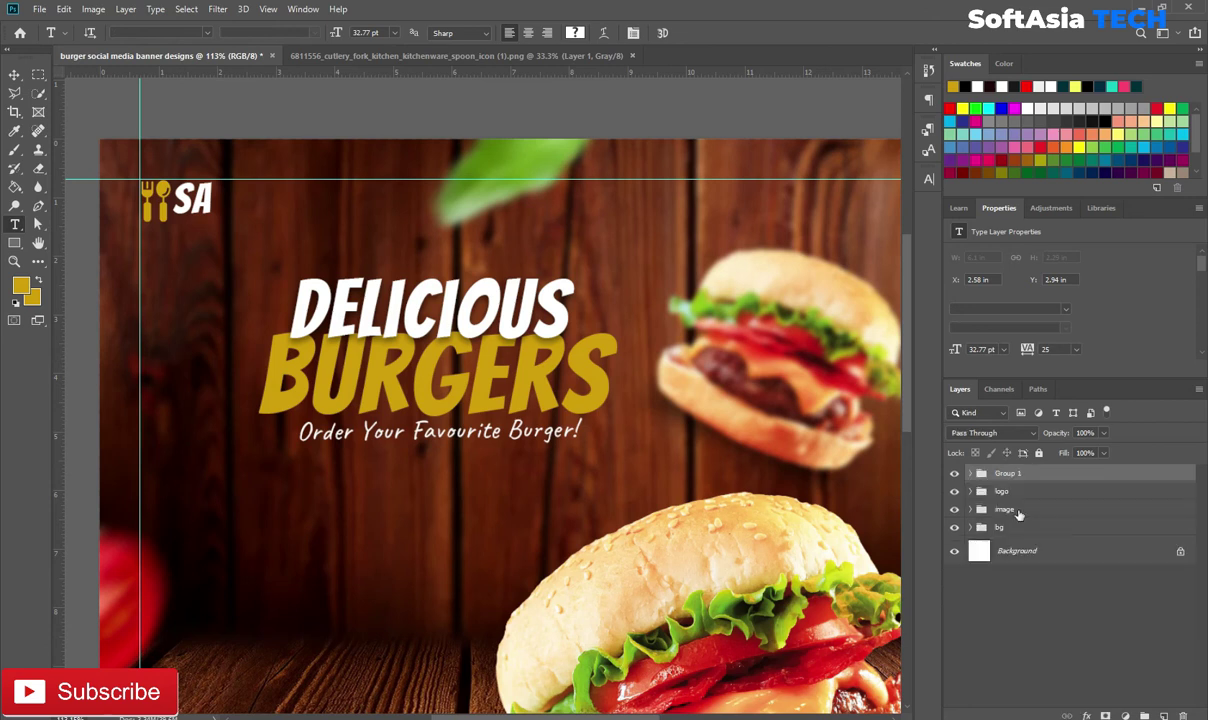
double_click(1008, 473)
text(text)
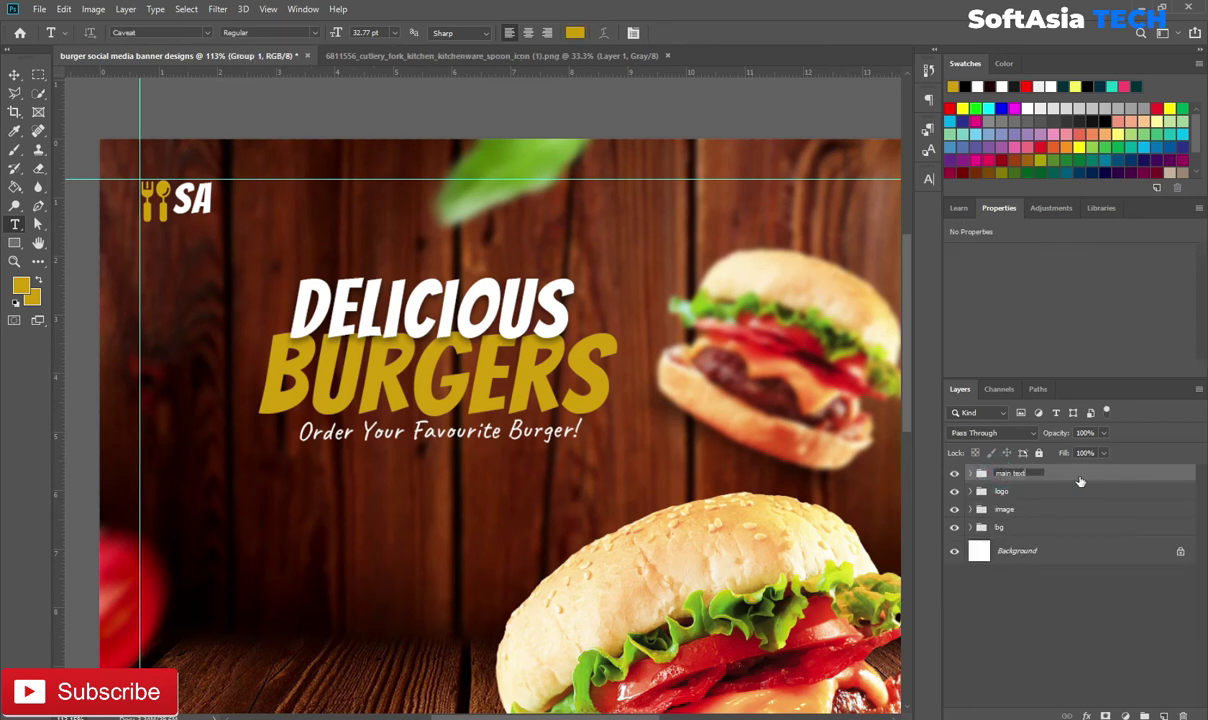
key(Return)
Rotate the main text group about -11° to slant upward and shift it up-left.
key(ctrl+t)
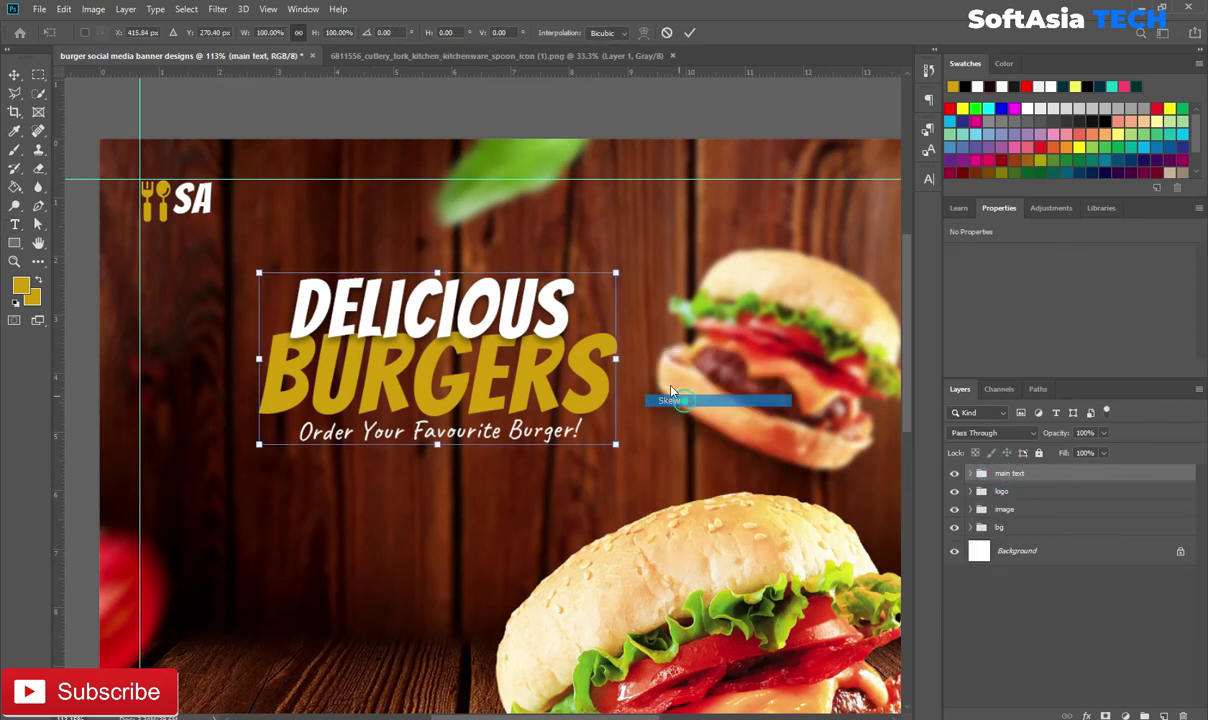
mouse_move(628, 285)
mouse_down()
mouse_move(625, 258)
mouse_move(535, 317)
mouse_up()
drag(595, 270, 569, 262)
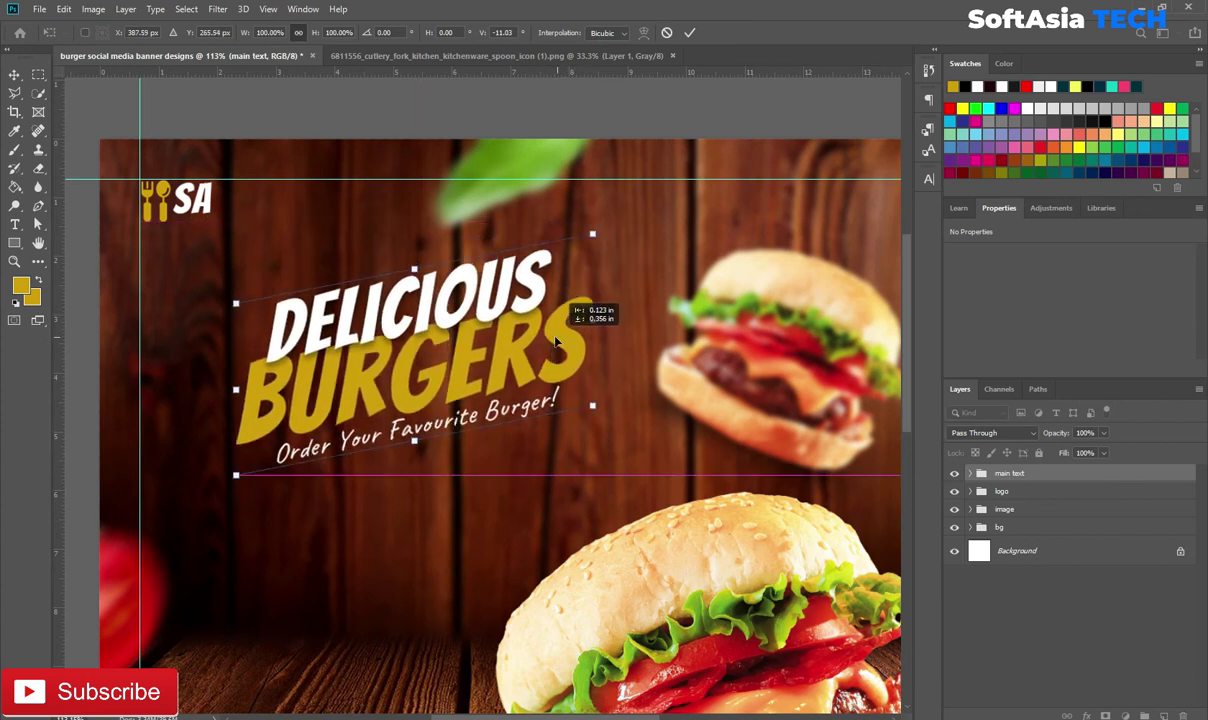
key(Return)
Start a new text layer on the left wood area.
key(t)
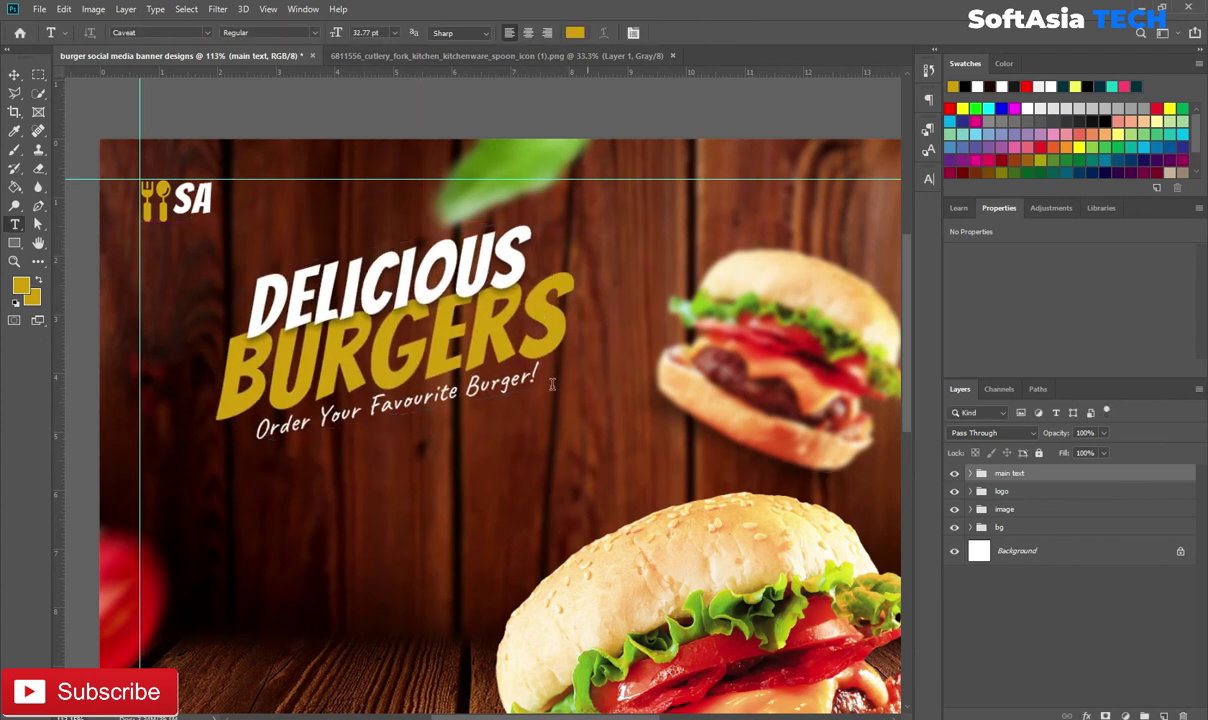
alt+scroll(460, 398, up, 1)
alt+scroll(419, 347, up, 1)
click(390, 348)
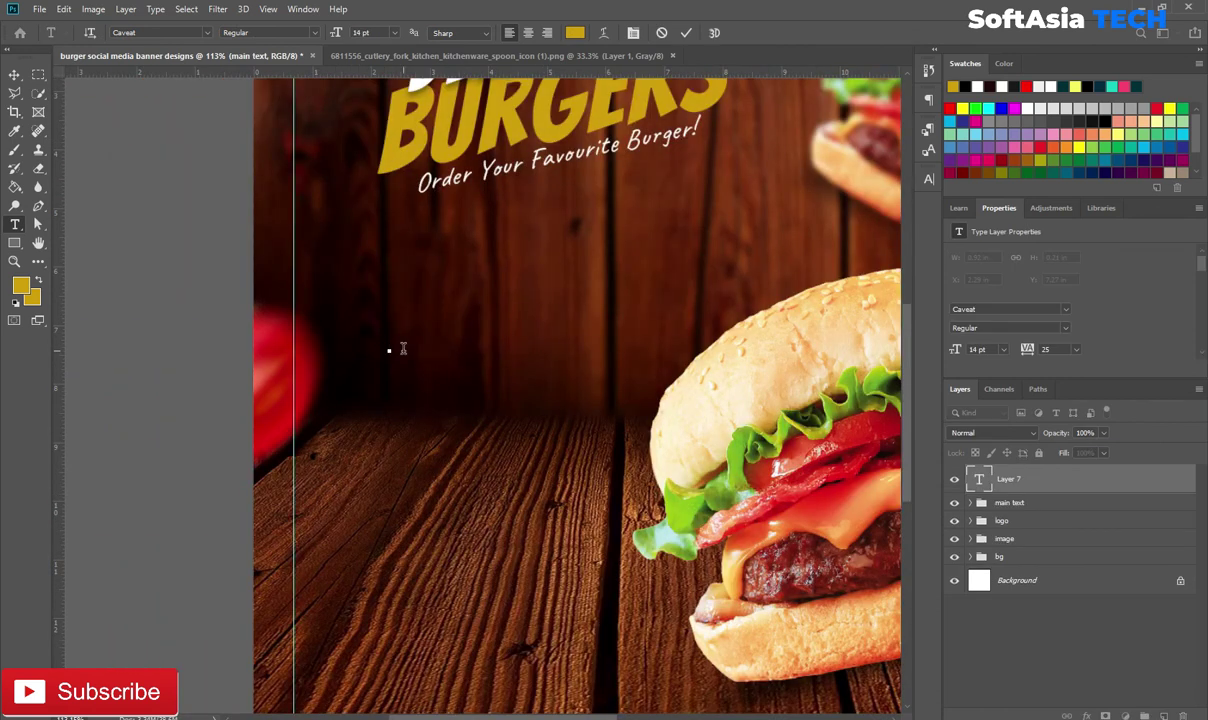
Type a 30 pt Bangers '50', then enlarge it and move it right and down.
click(929, 179)
click(847, 204)
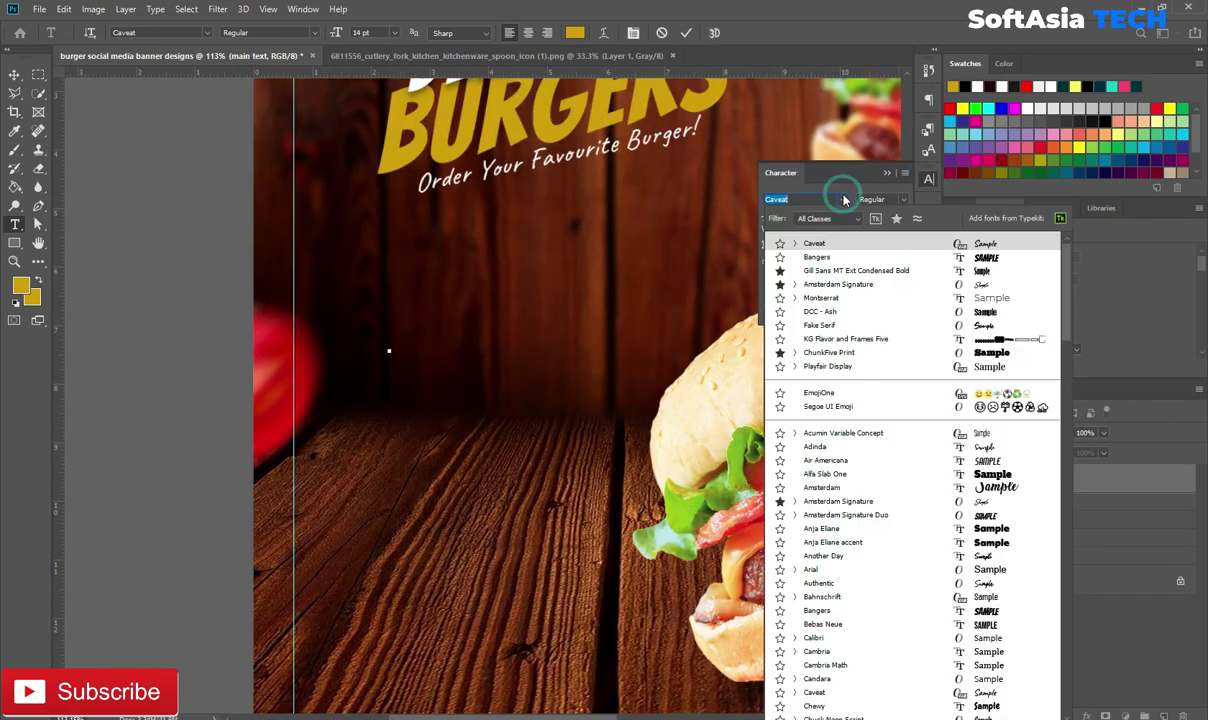
click(836, 259)
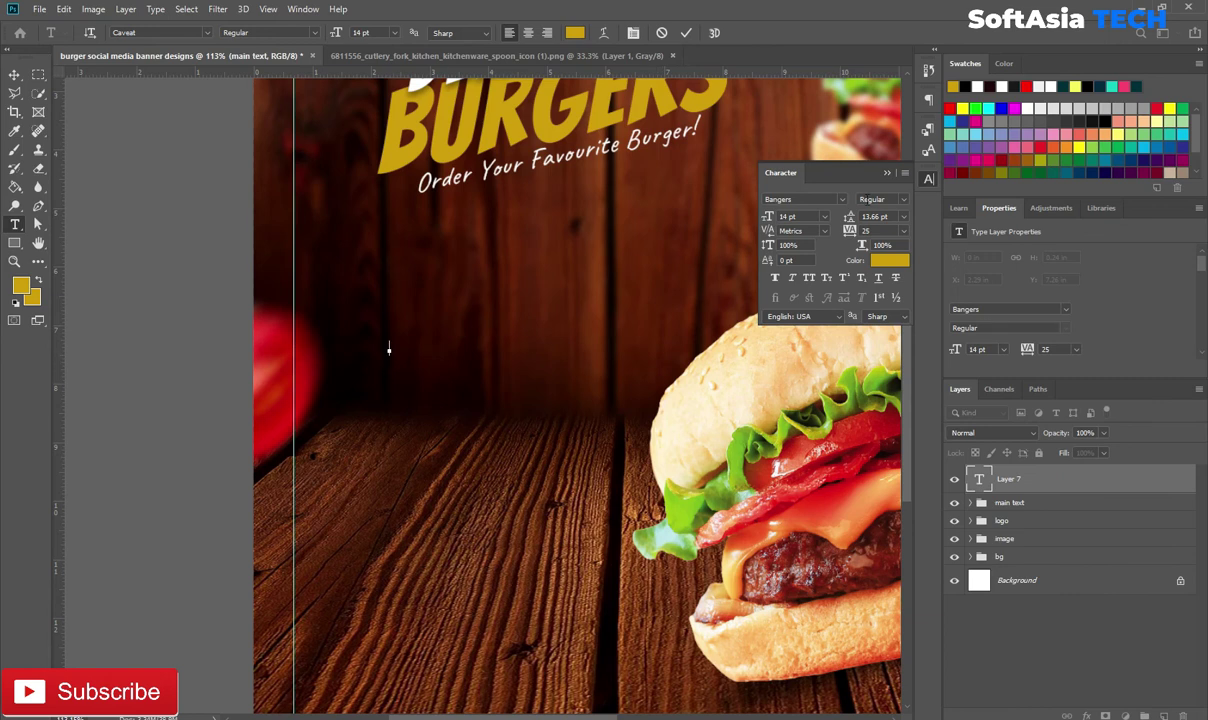
click(824, 216)
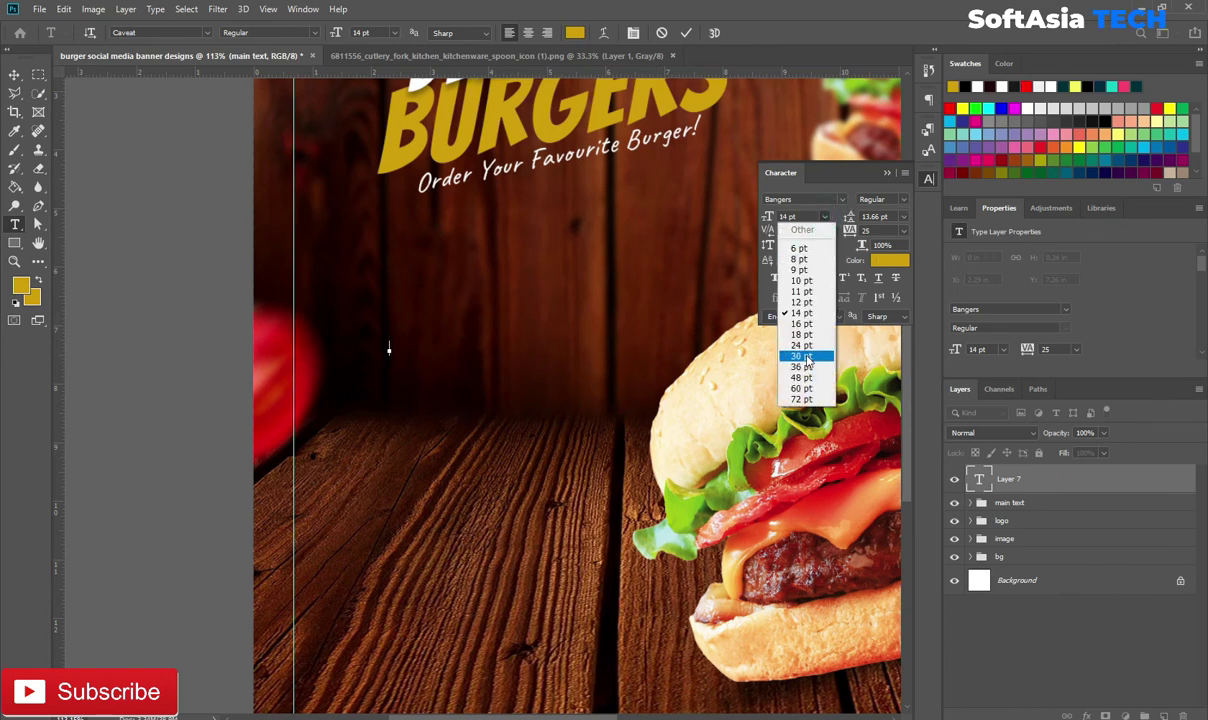
click(785, 340)
text(50)
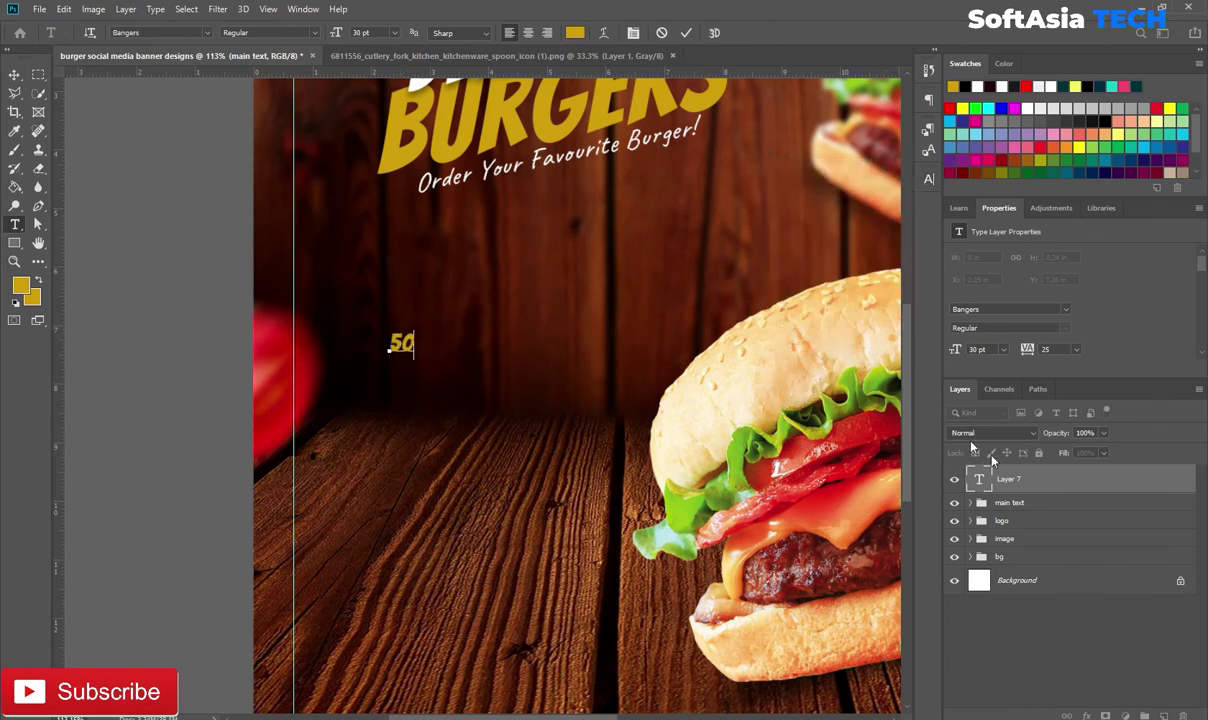
key(ctrl+Return)
key(ctrl+t)
mouse_move(414, 329)
mouse_down()
mouse_move(457, 278)
mouse_move(397, 348)
mouse_up()
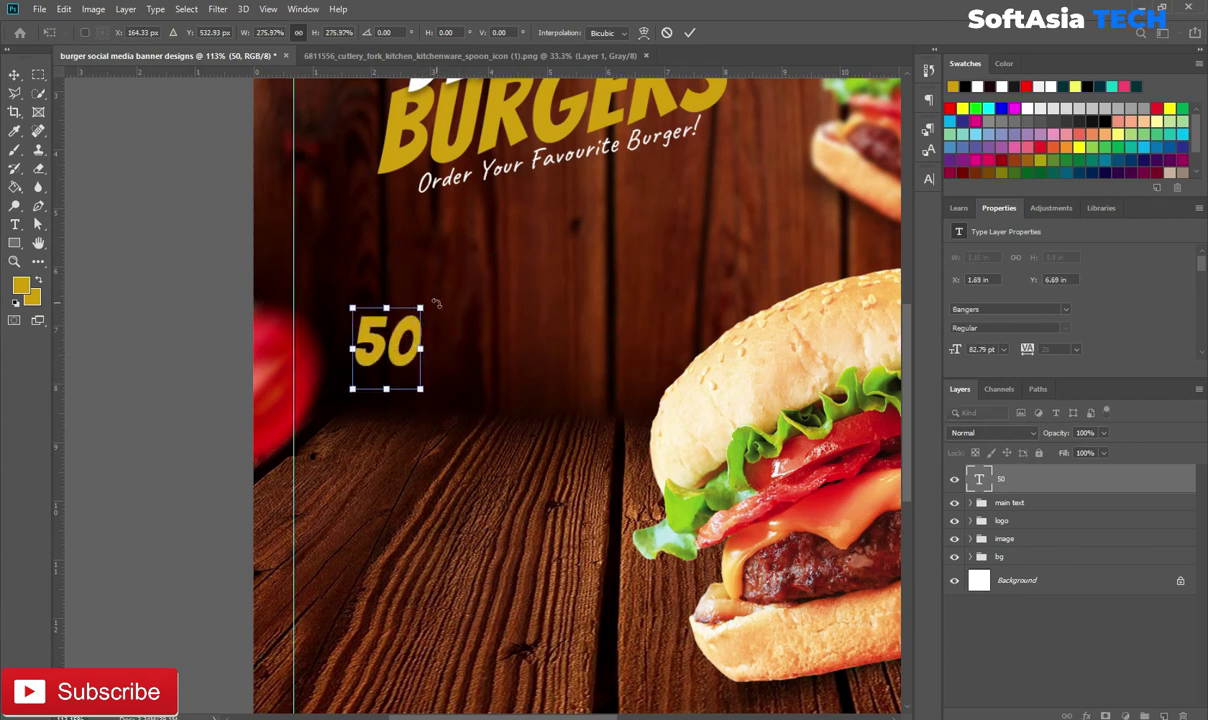
drag(426, 304, 478, 318)
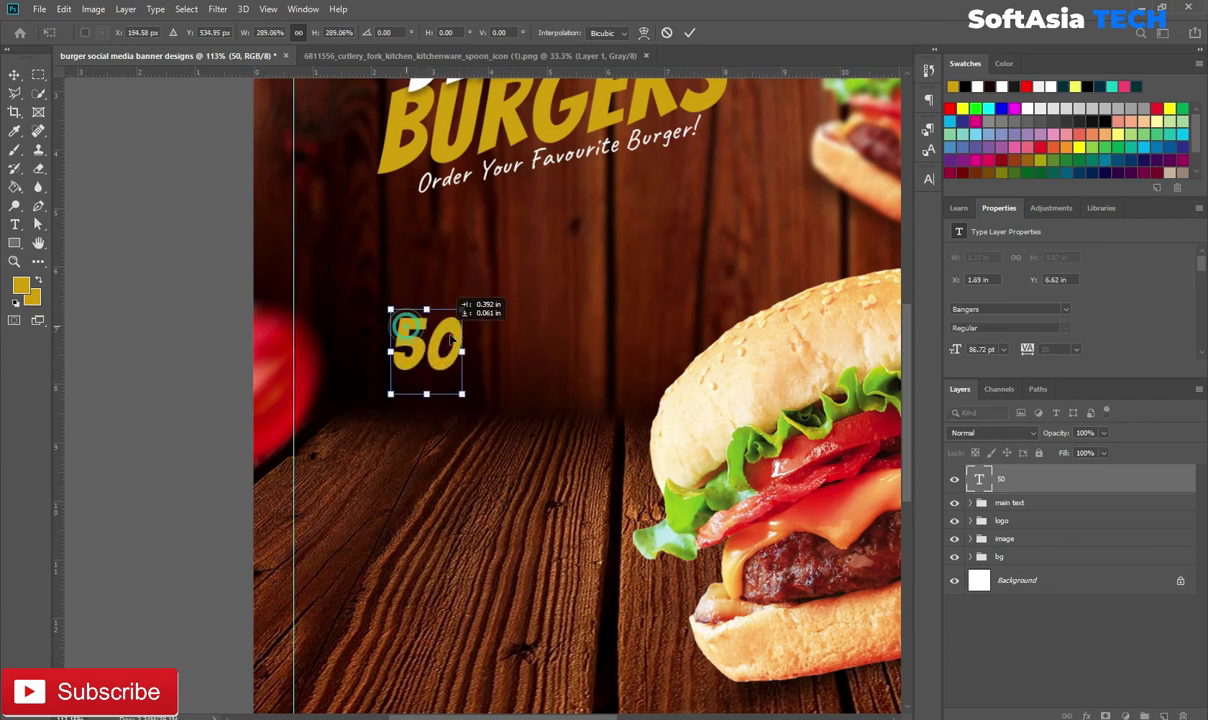
click(690, 32)
Add the % OFF text layer and place it beside the 50.
click(498, 329)
key(BackSpace)
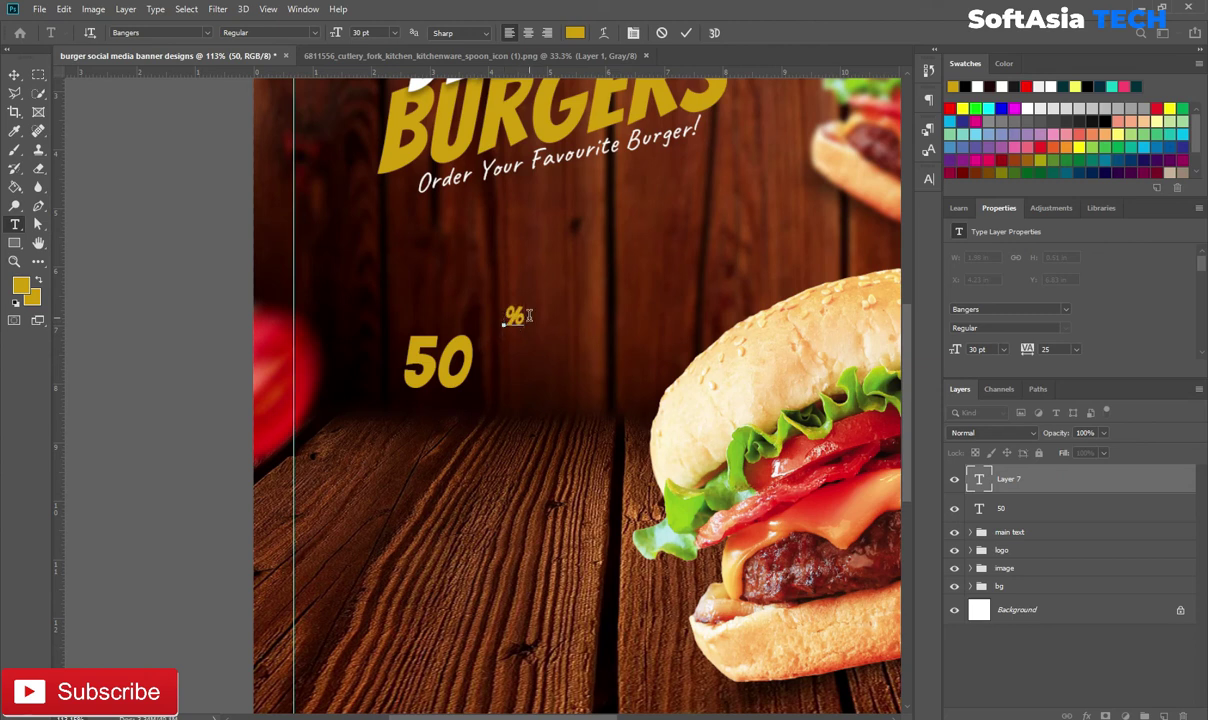
text(off)
click(1124, 482)
key(ctrl+t)
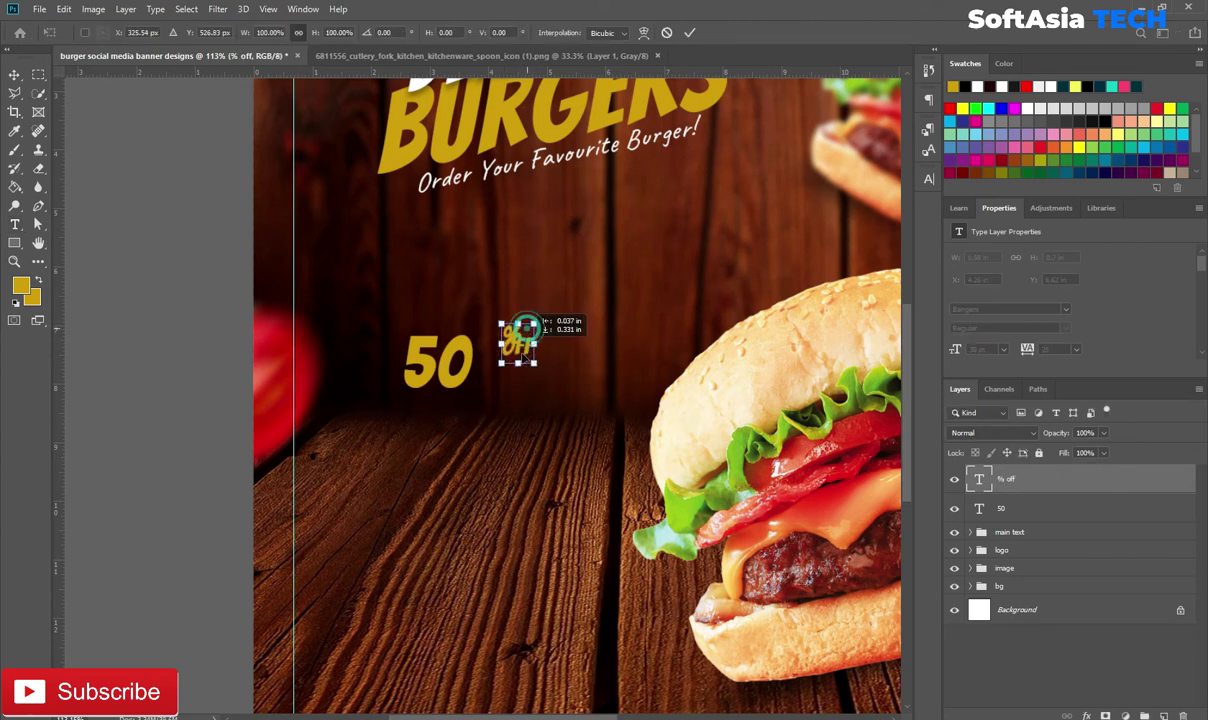
drag(520, 325, 493, 356)
key(Return)
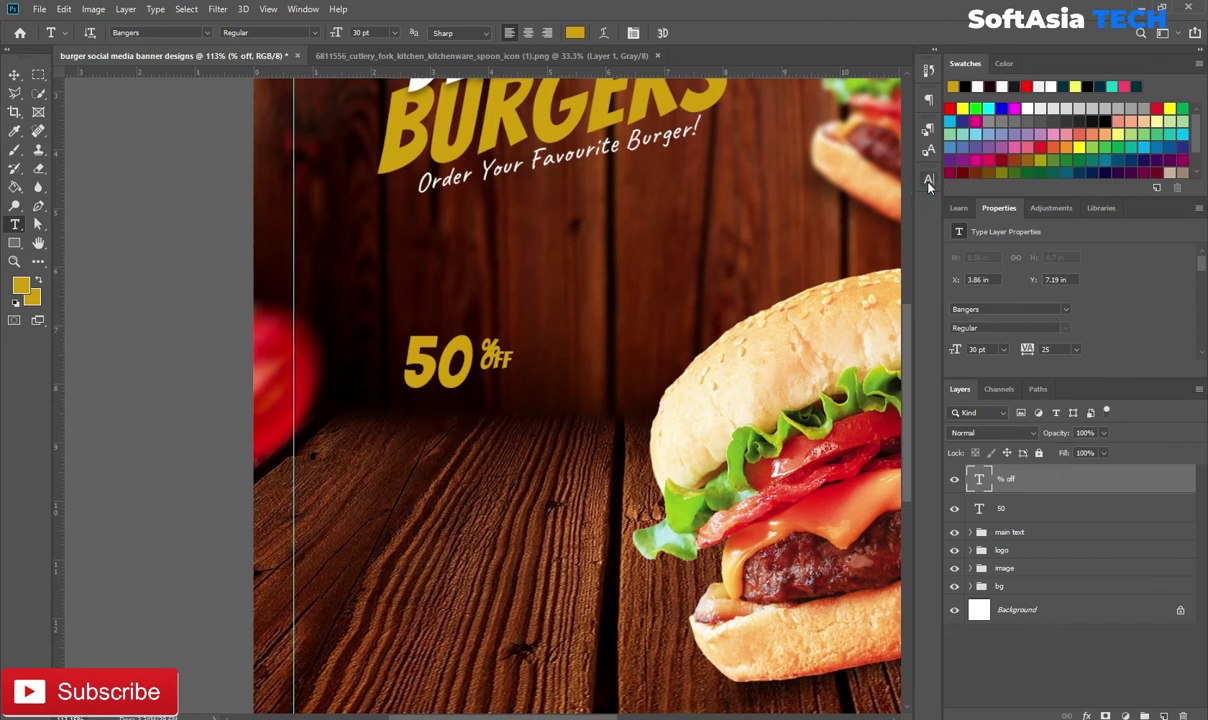
Make the % OFF text white with automatic line spacing.
click(928, 181)
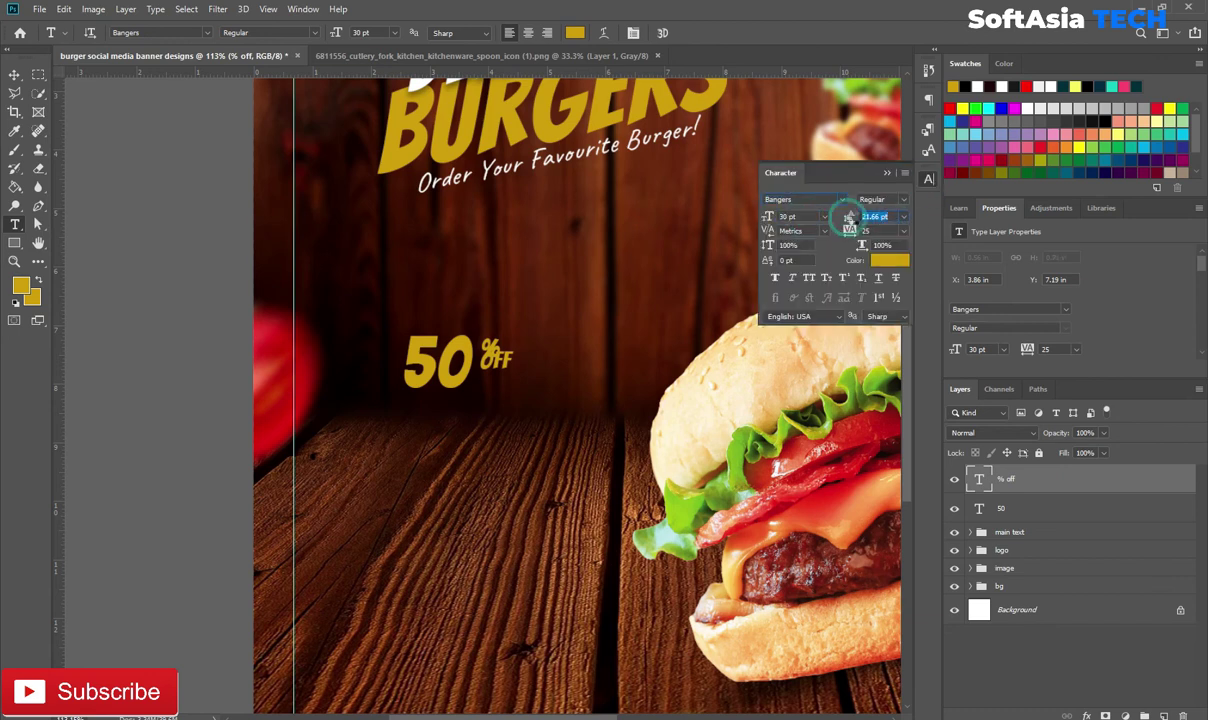
drag(850, 217, 852, 217)
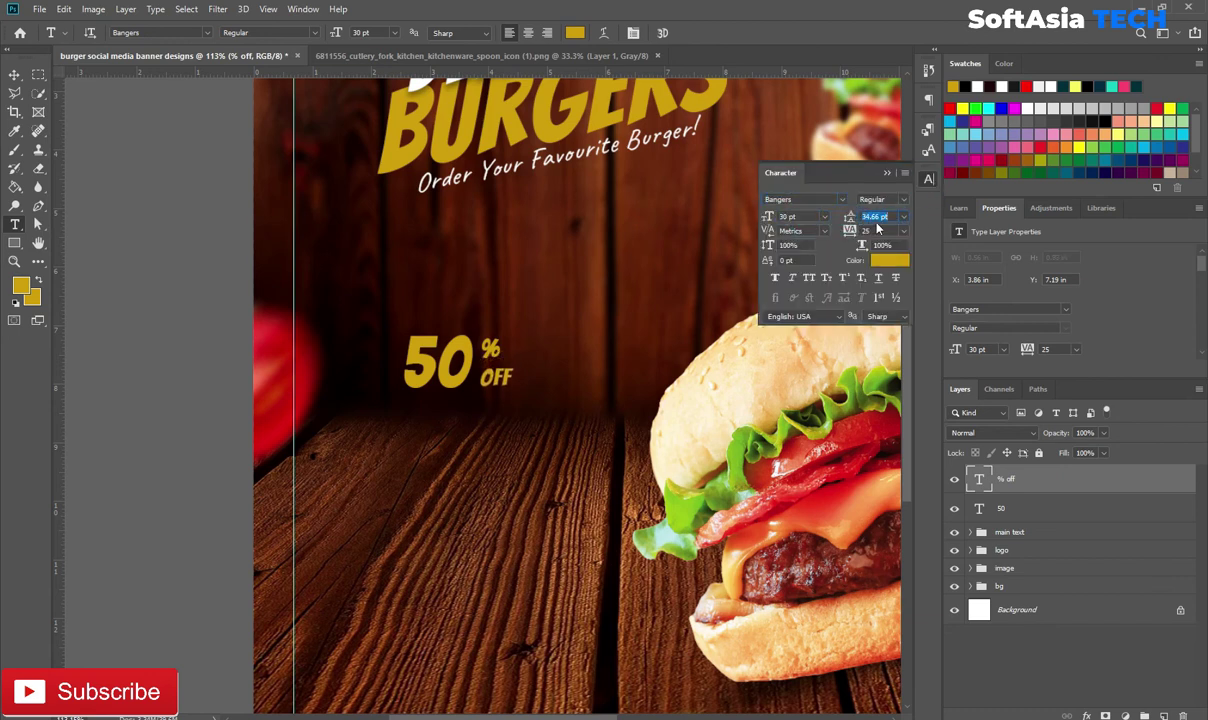
click(884, 262)
click(815, 460)
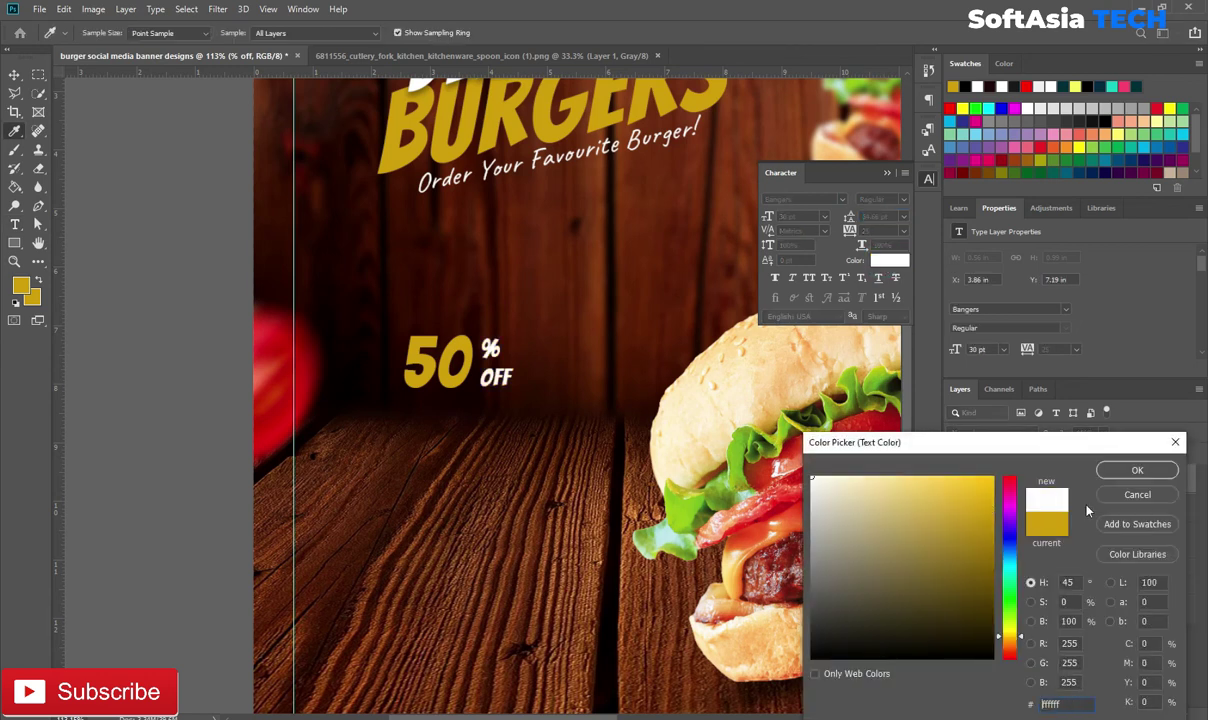
click(1135, 466)
click(902, 217)
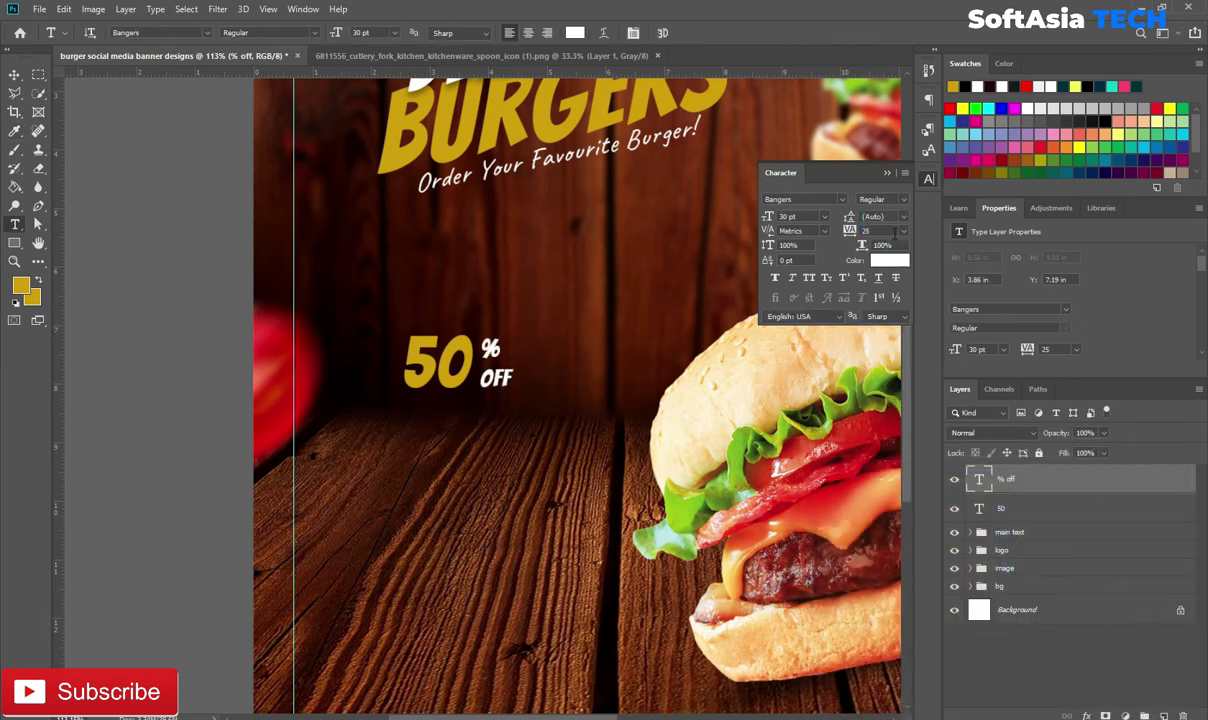
click(886, 174)
Nudge % OFF into place beside the 50 and begin a text line below.
scroll(580, 342, up, 3)
key(ctrl+t)
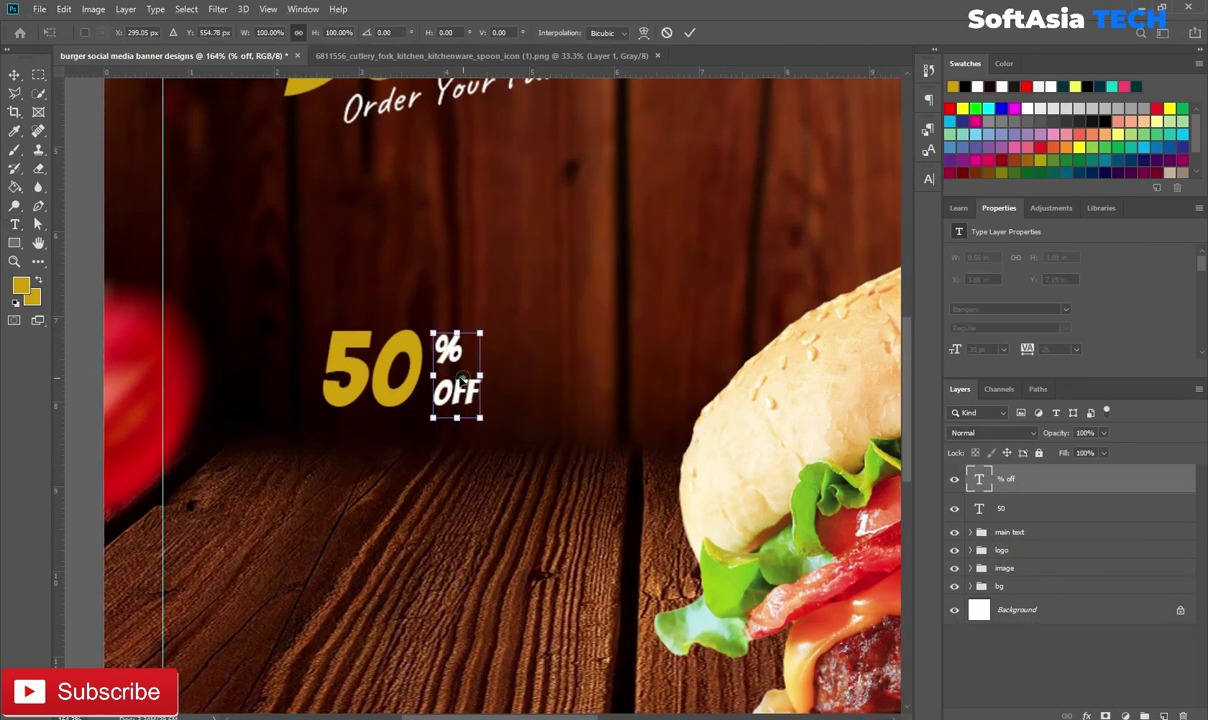
mouse_move(462, 383)
mouse_down()
mouse_move(452, 385)
mouse_move(463, 383)
mouse_up()
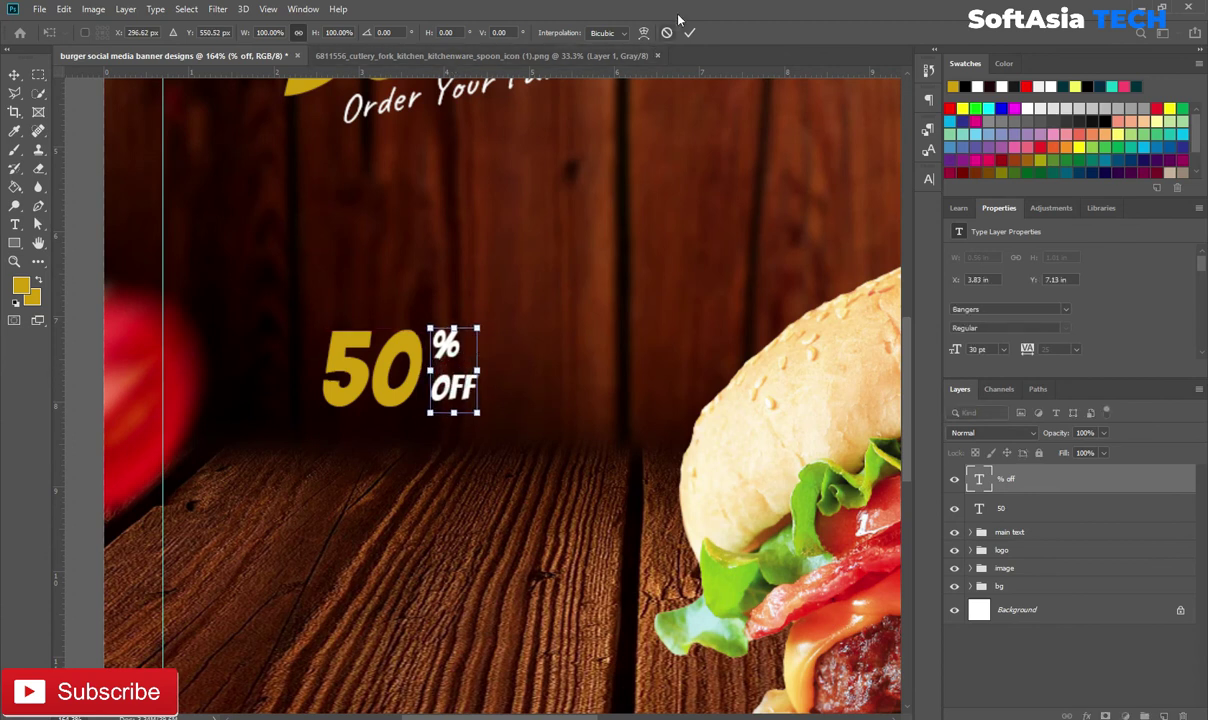
click(351, 484)
key(BackSpace)
Type 'Limited Offer' in Caveat and place it, slightly smaller, under 50% OFF.
click(929, 178)
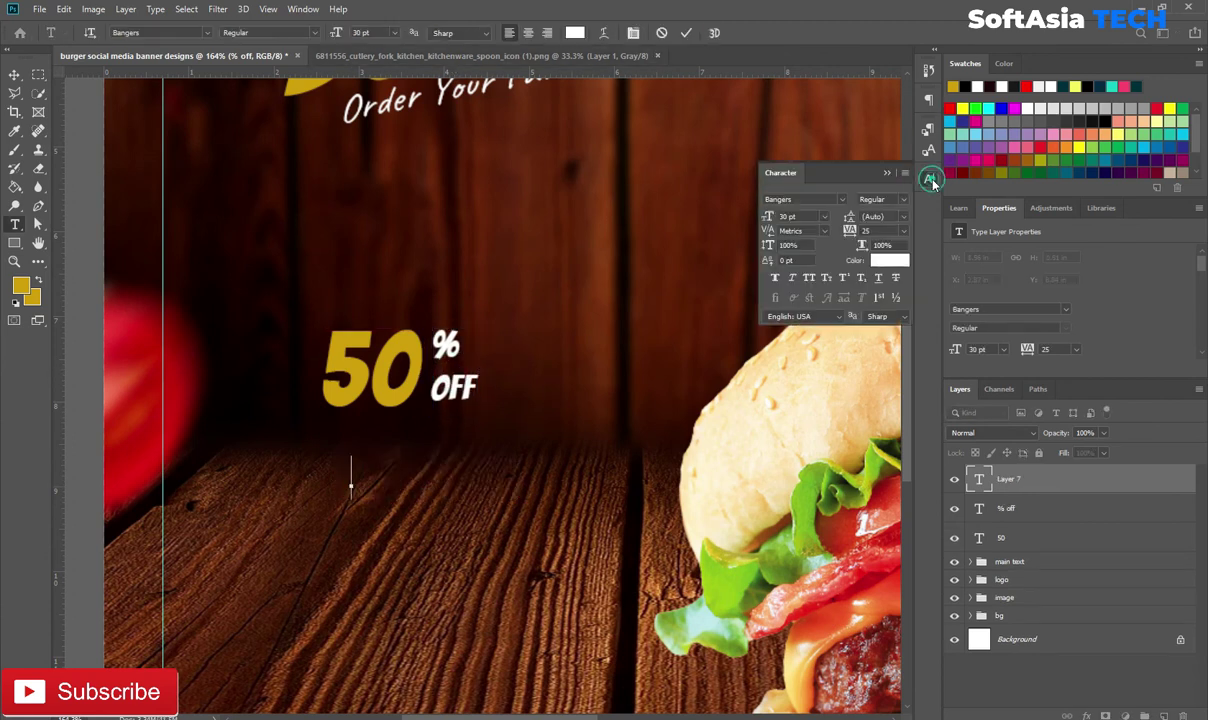
click(845, 200)
click(830, 258)
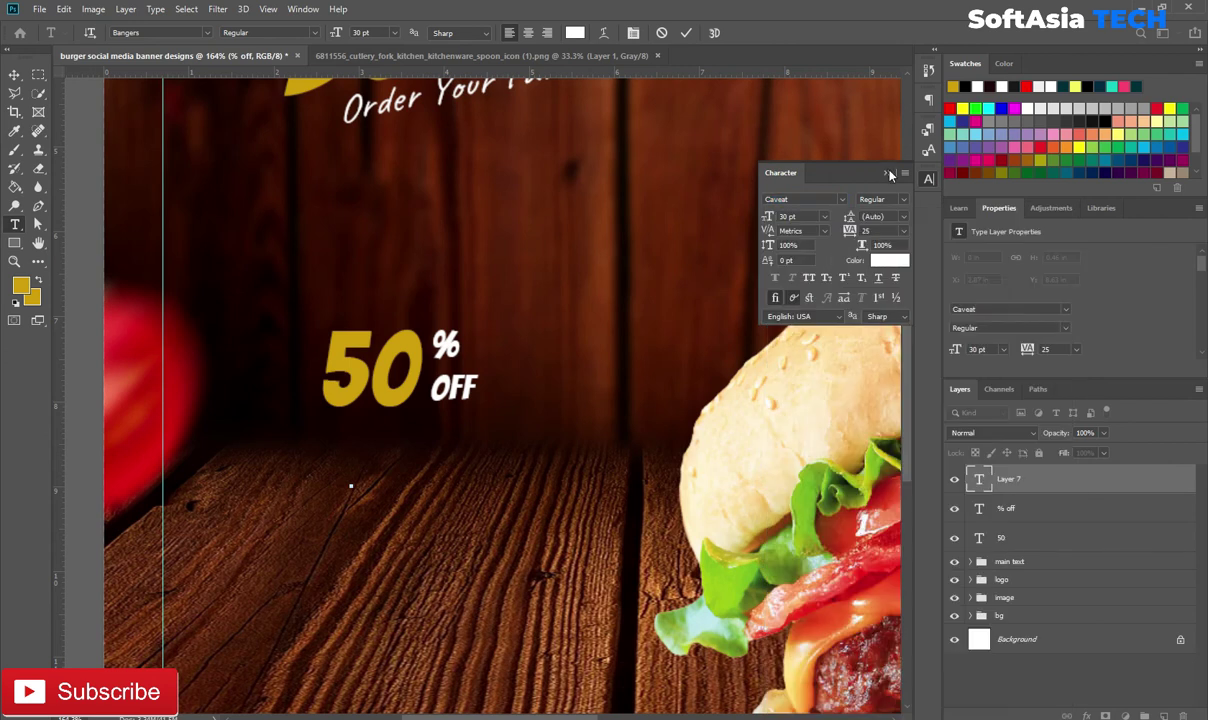
click(886, 173)
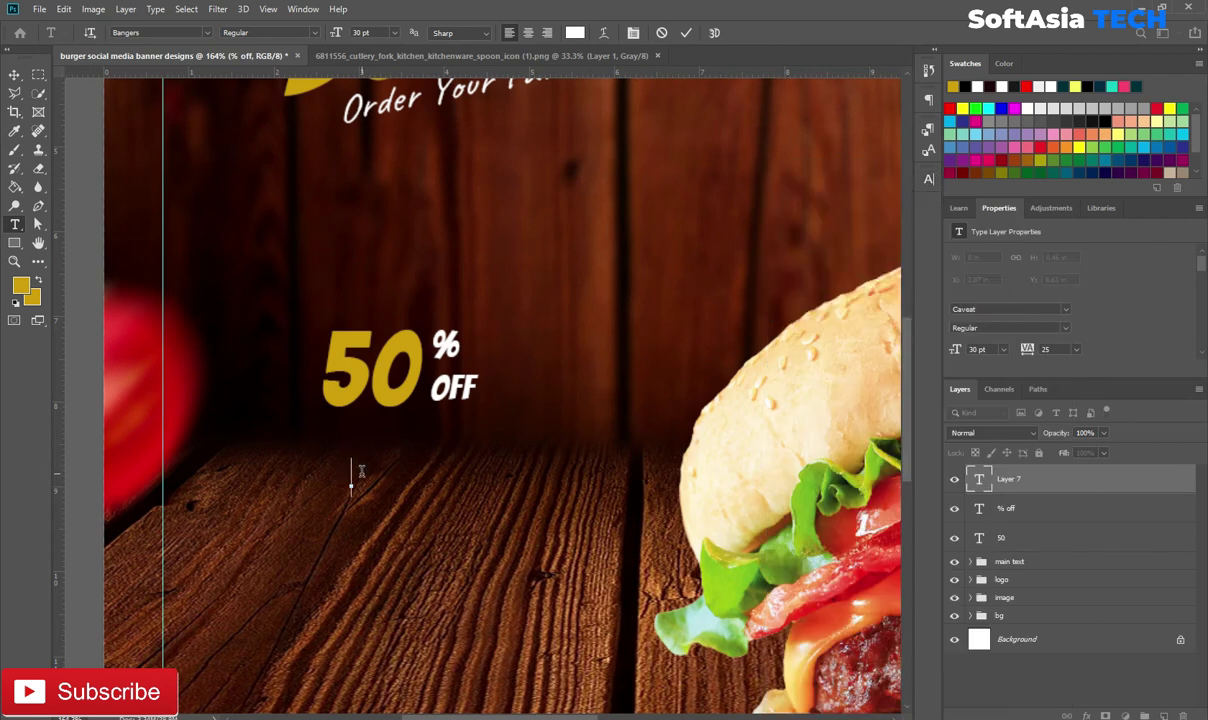
text(Limited O)
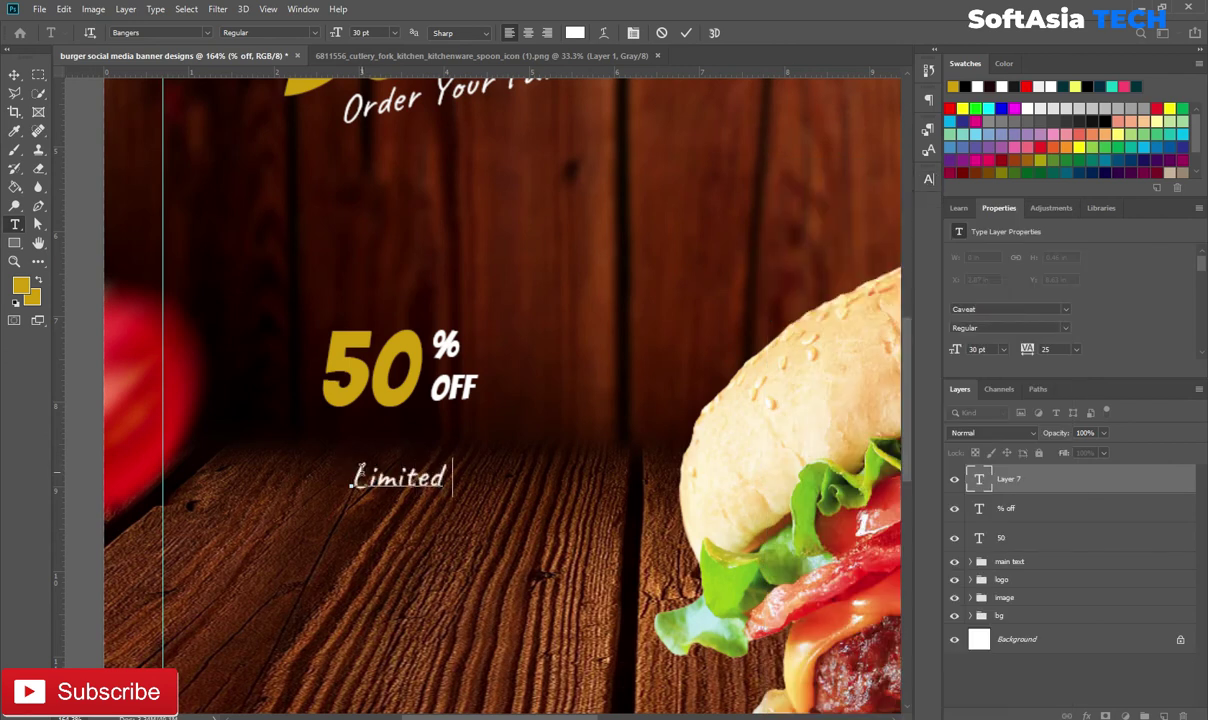
text(ffer)
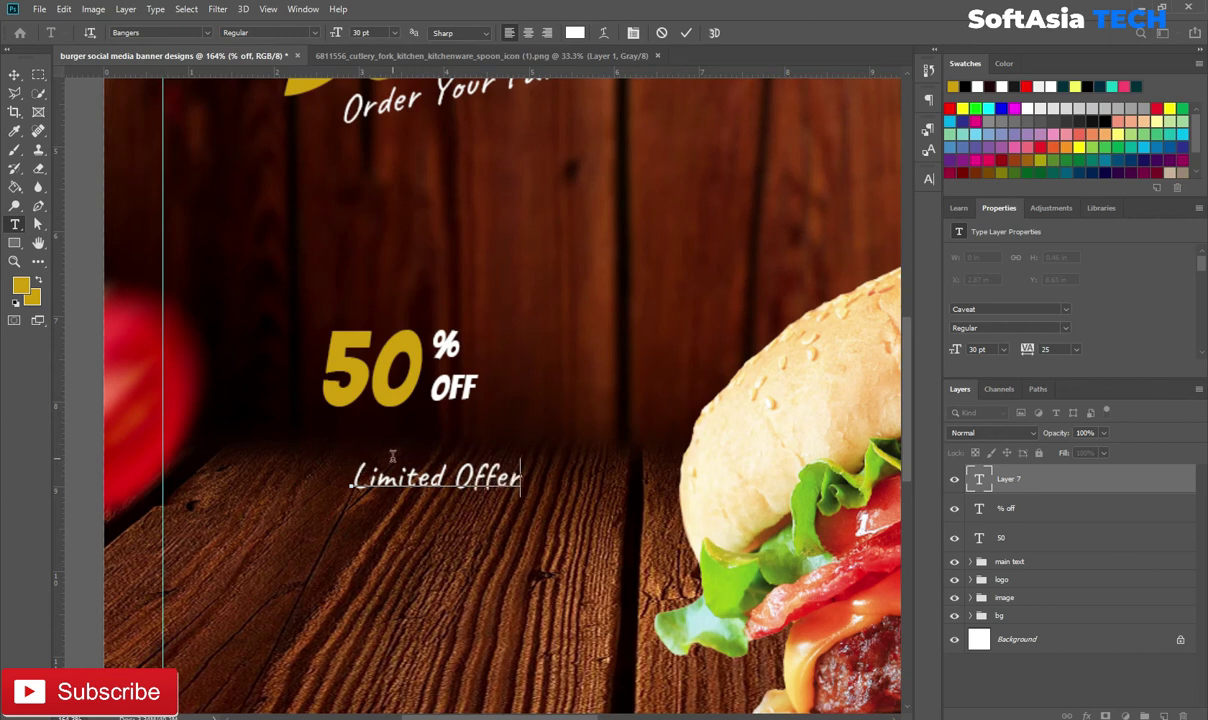
key(ctrl+Return)
key(ctrl+t)
drag(435, 477, 402, 428)
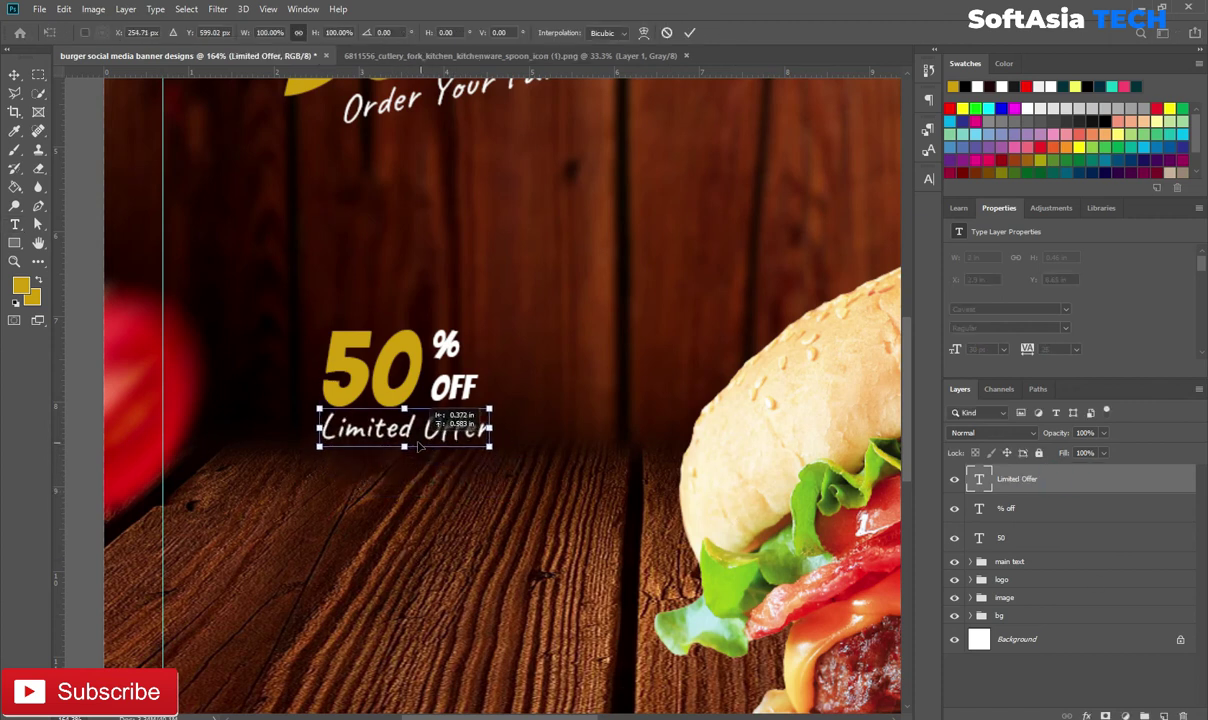
drag(487, 407, 467, 425)
click(690, 33)
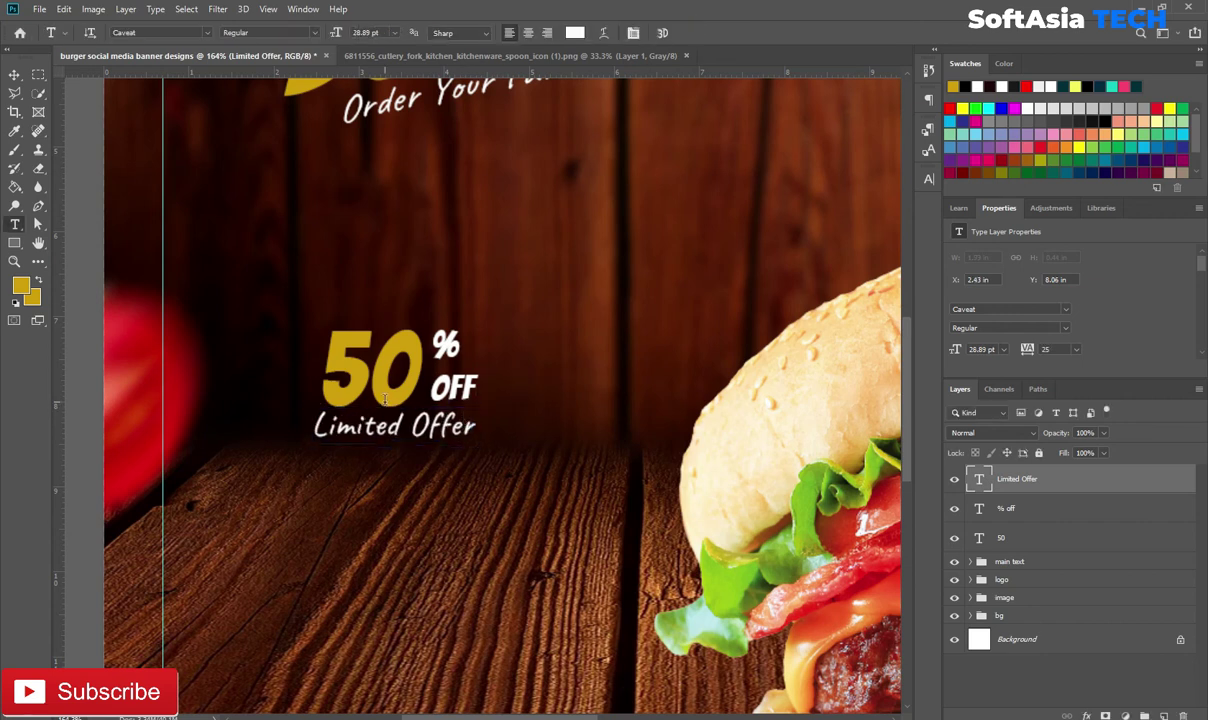
Slightly enlarge the 50 and the % OFF text layers.
click(1000, 538)
key(ctrl+t)
drag(421, 318, 429, 313)
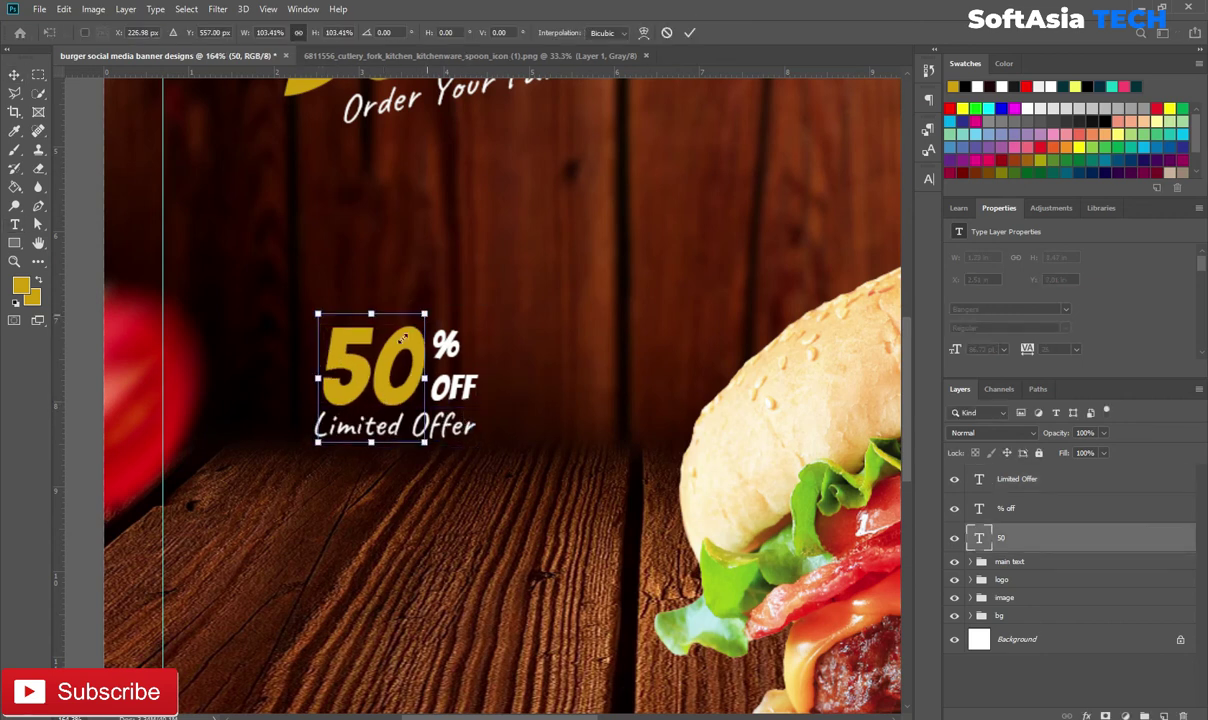
click(690, 33)
click(1005, 508)
key(ctrl+t)
drag(477, 326, 455, 353)
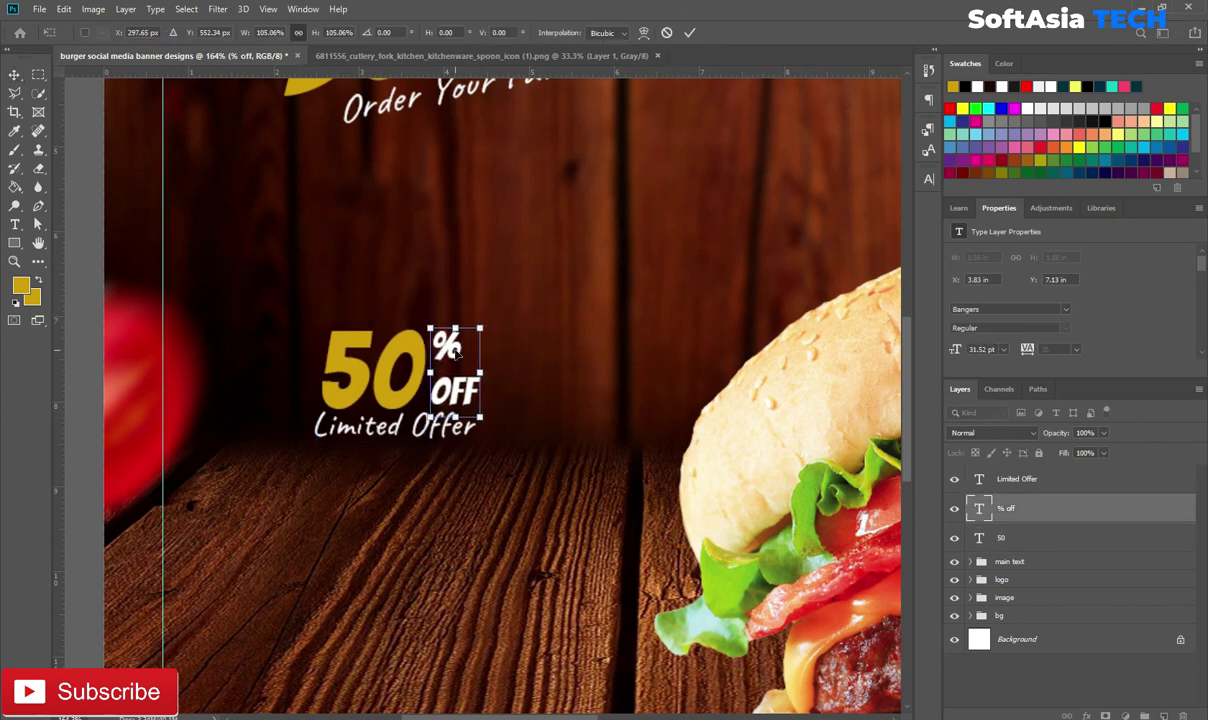
click(690, 33)
Group the Limited Offer, % OFF and 50 layers together.
click(1017, 479)
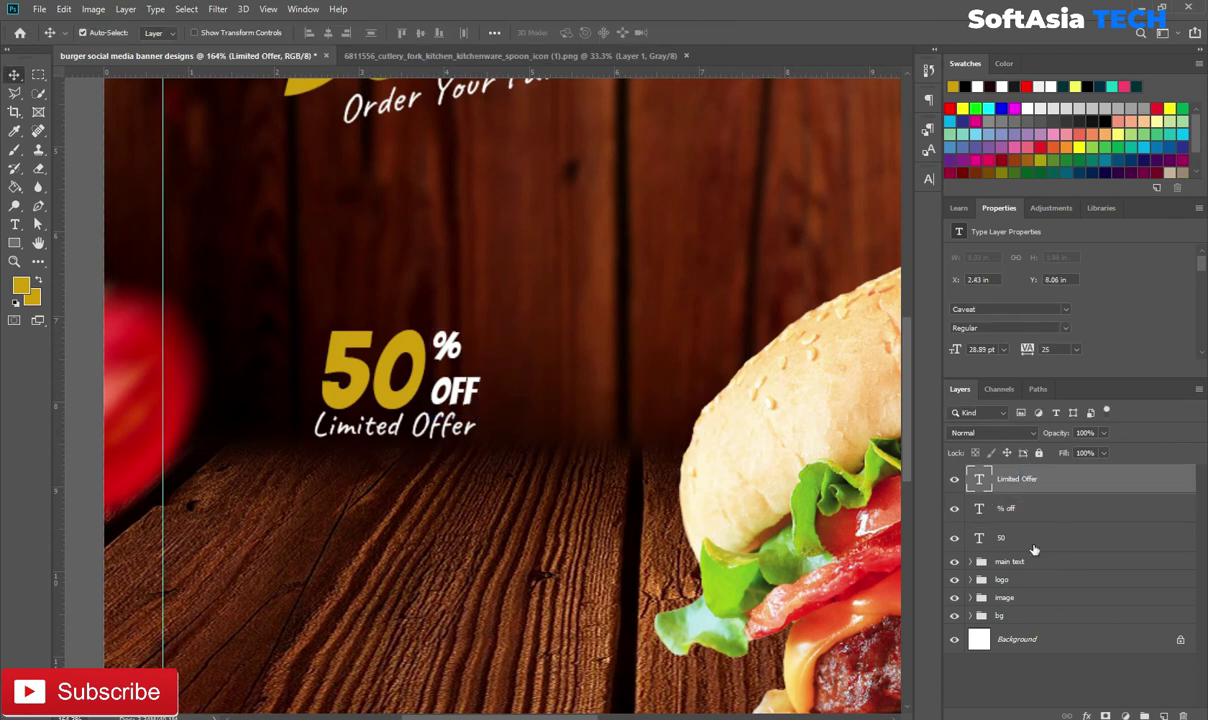
shift+click(1030, 539)
key(ctrl+g)
text(discount)
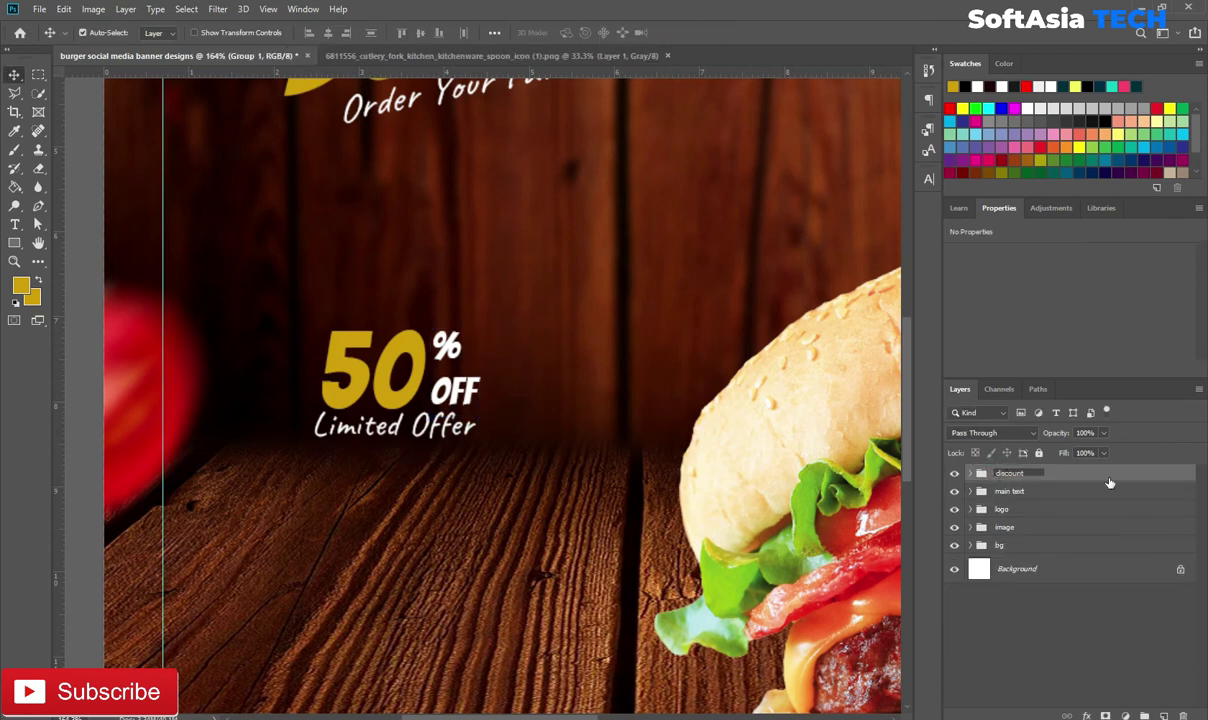
Name the group 'discount' and scale the badge up to about 134%, shifting it down.
key(Return)
scroll(429, 433, down, 5)
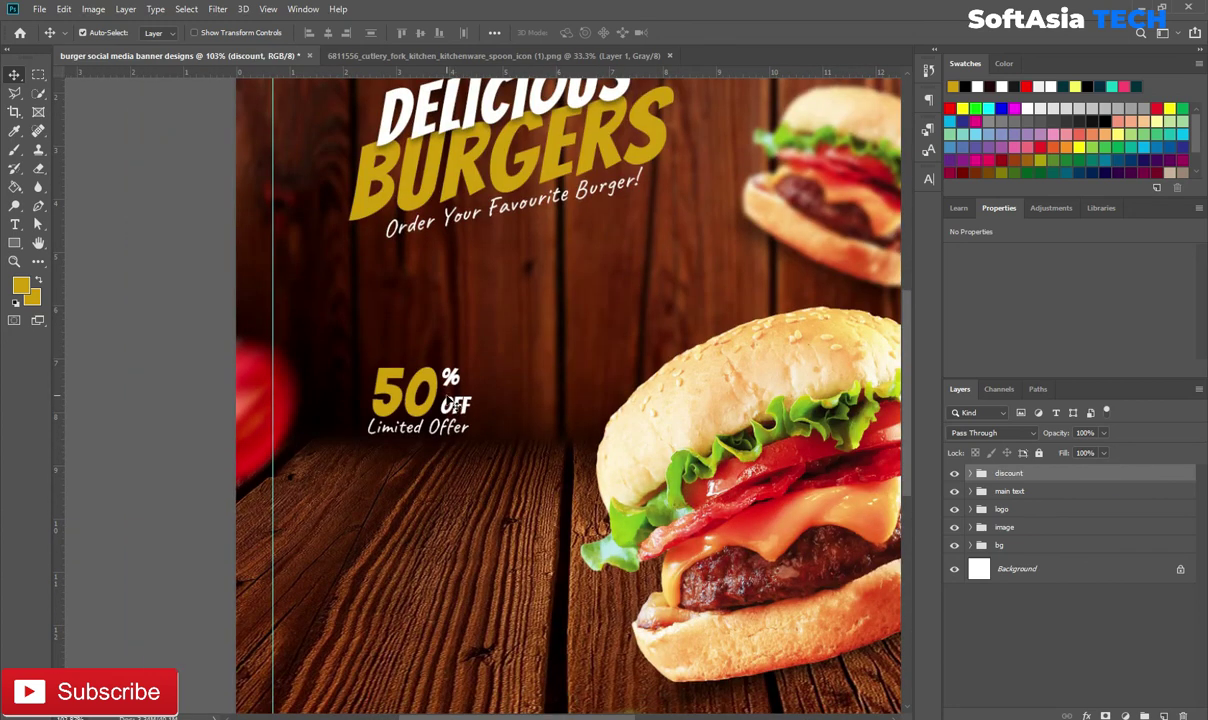
key(ctrl+t)
drag(472, 365, 486, 335)
mouse_move(440, 390)
mouse_down()
mouse_move(446, 442)
mouse_move(446, 412)
mouse_up()
drag(492, 370, 512, 379)
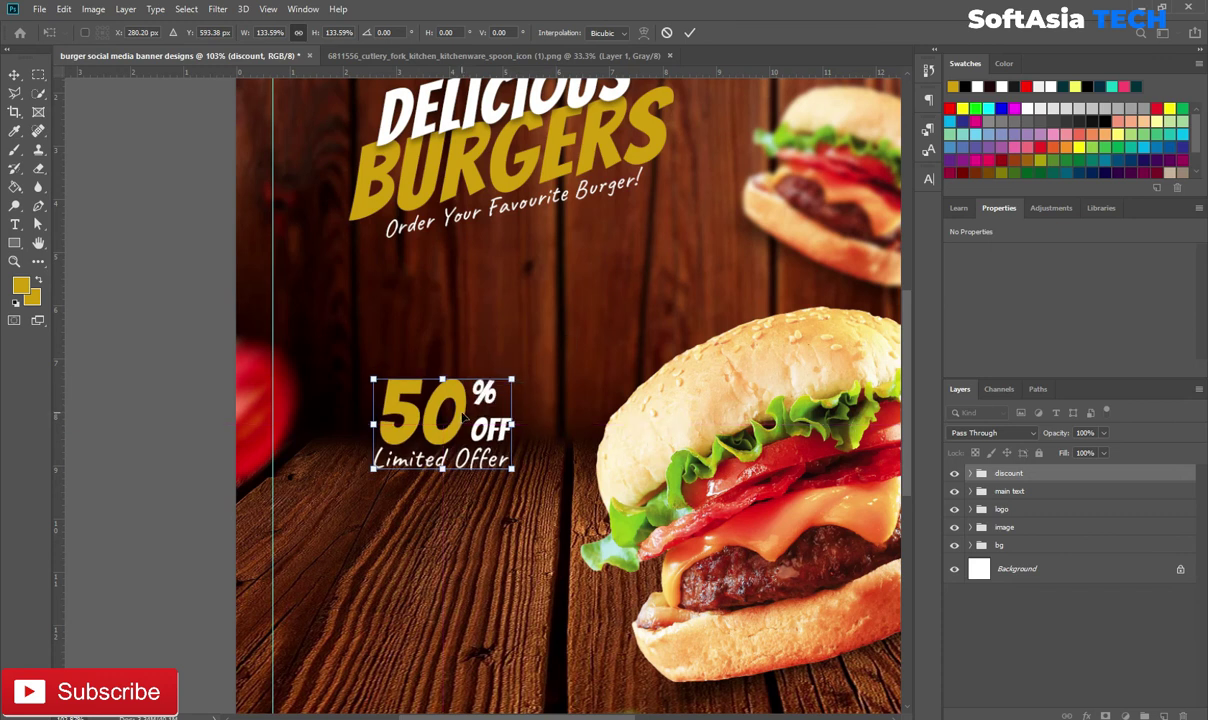
key(Return)
scroll(463, 418, down, 3)
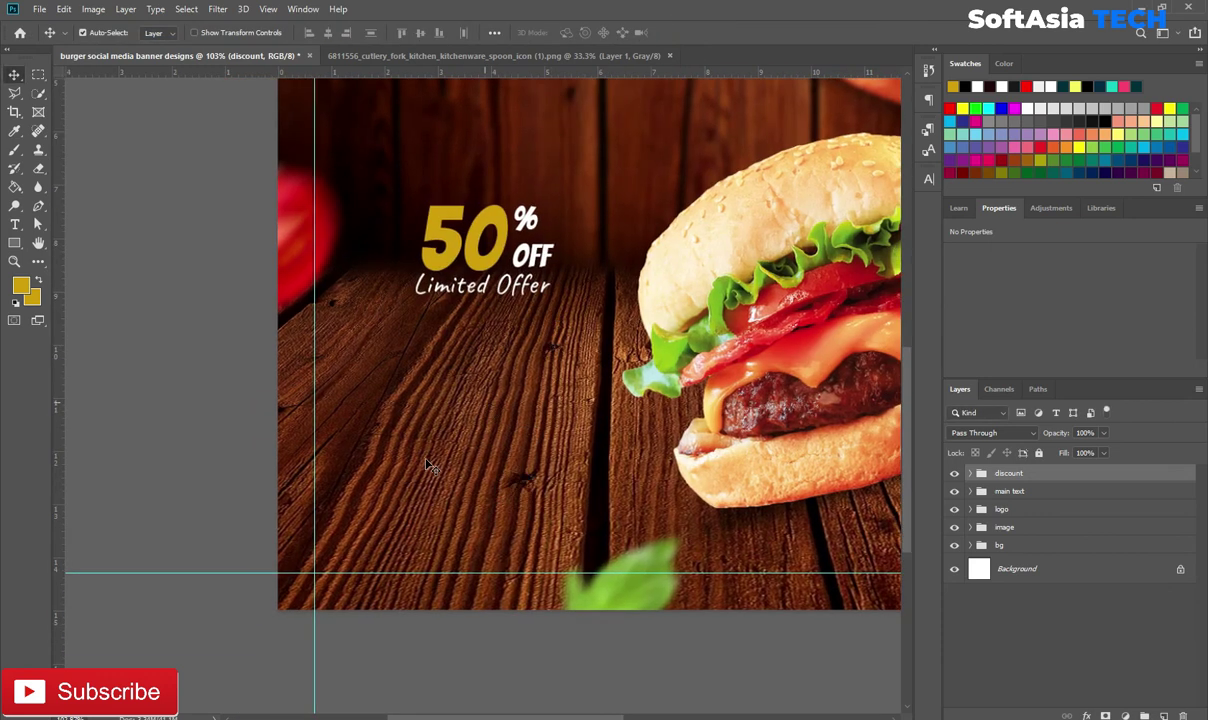
key(t)
click(382, 555)
text(www.softasia.com)
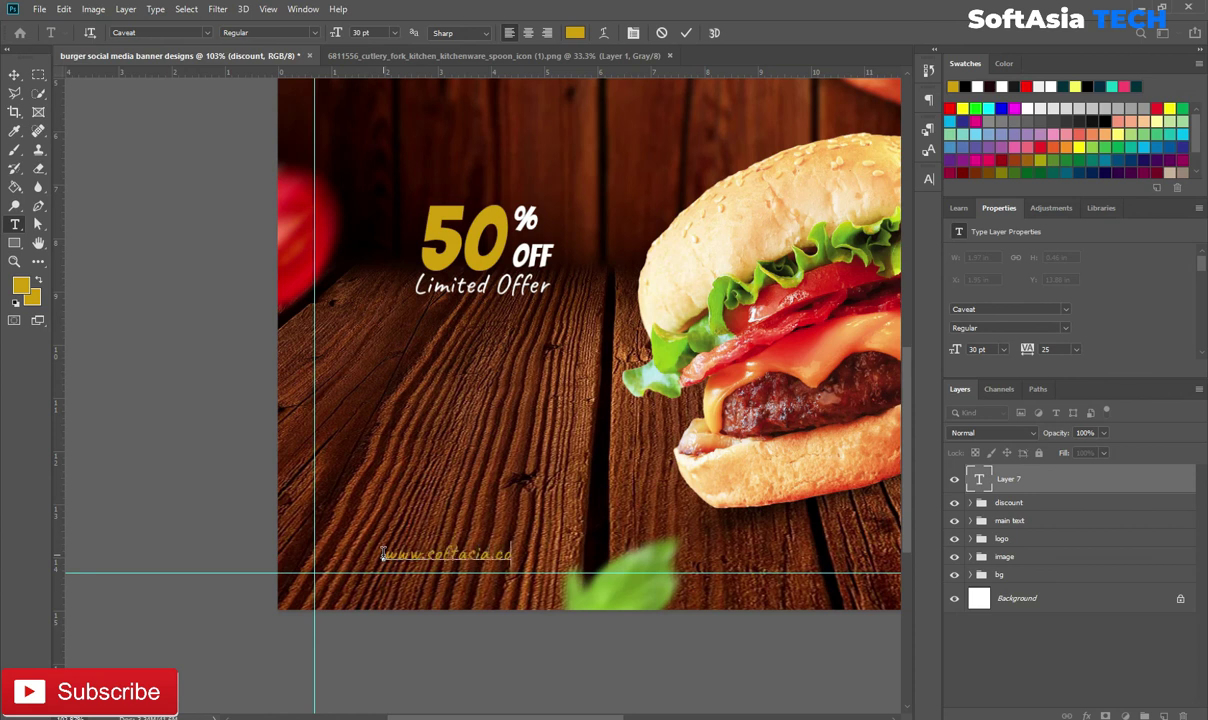
click(1053, 485)
click(929, 179)
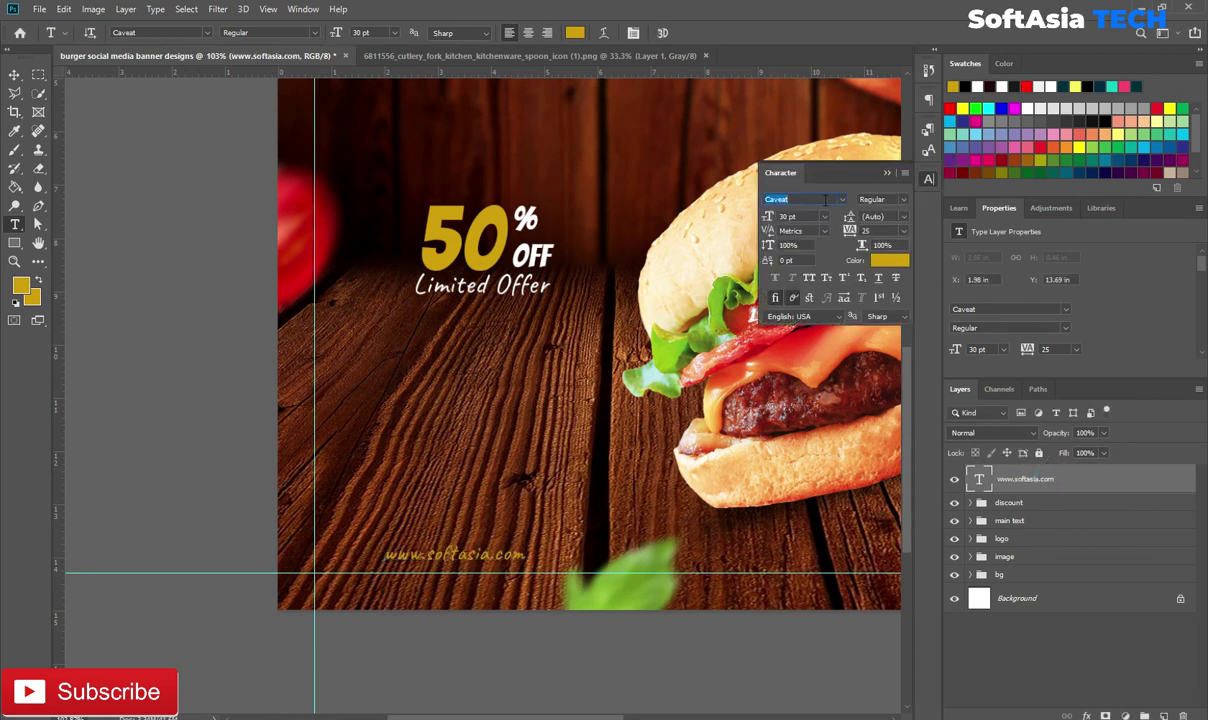
text(mont)
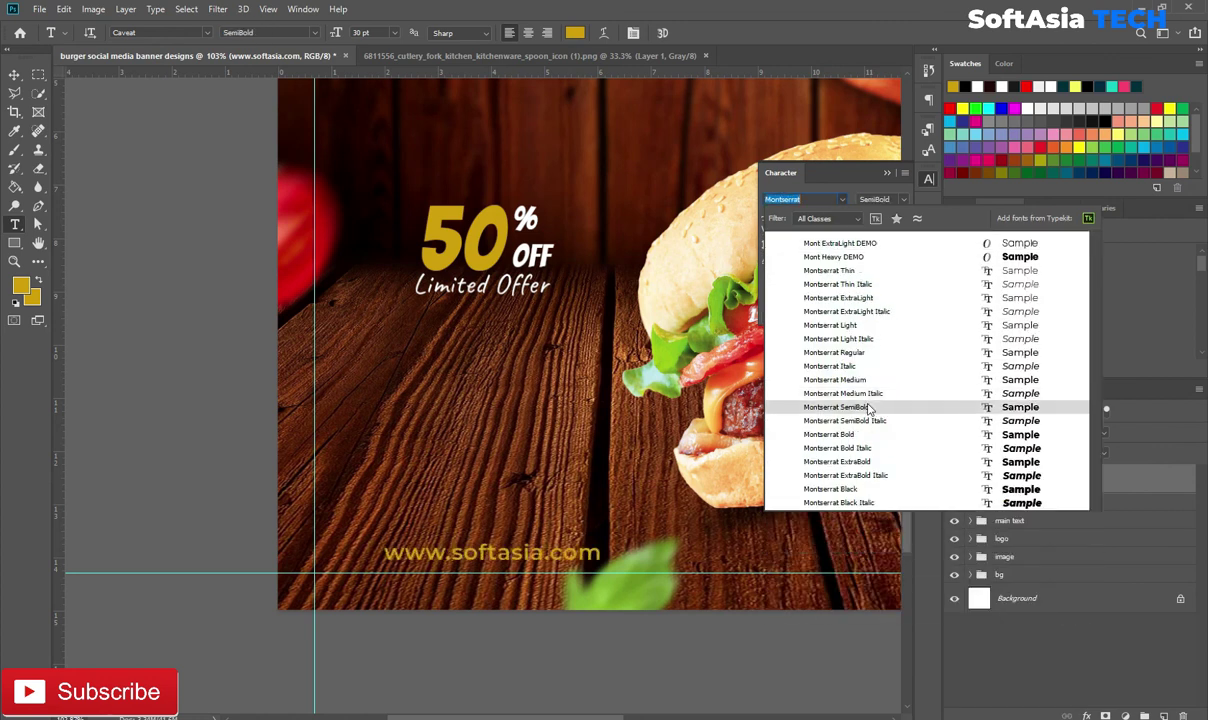
click(843, 380)
click(904, 231)
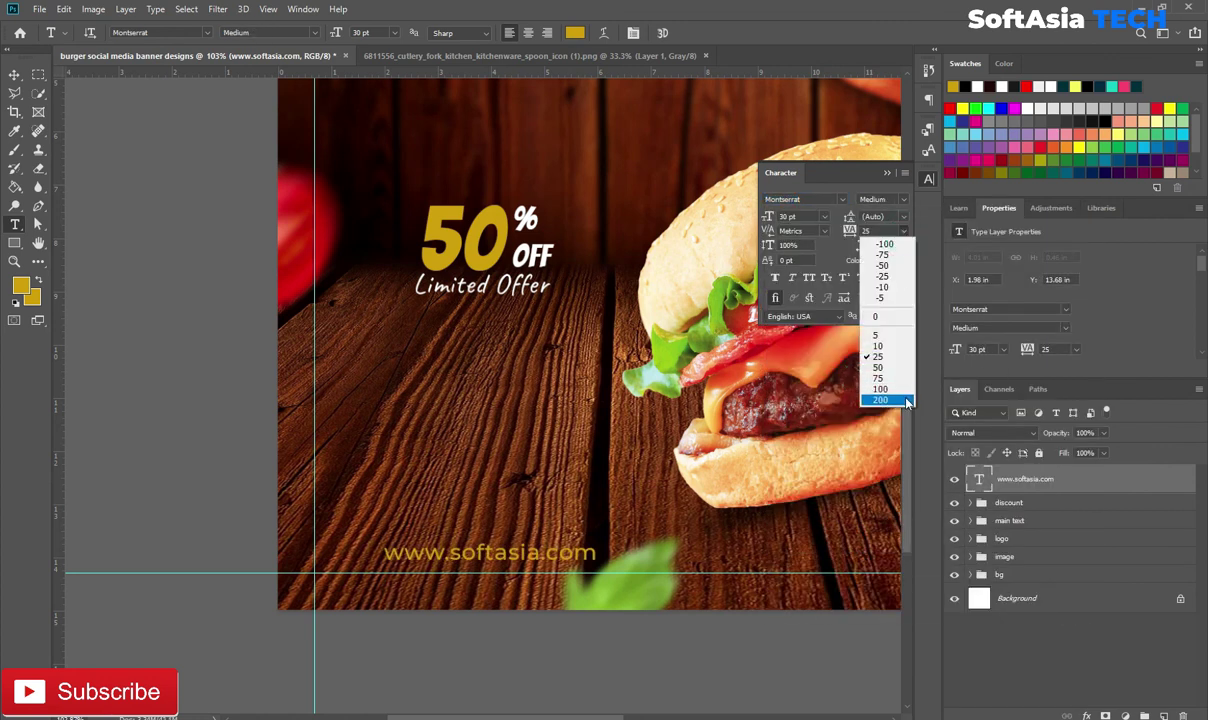
click(906, 401)
click(929, 179)
Move the website text down and left onto the left guide.
scroll(483, 594, up, 3)
key(v)
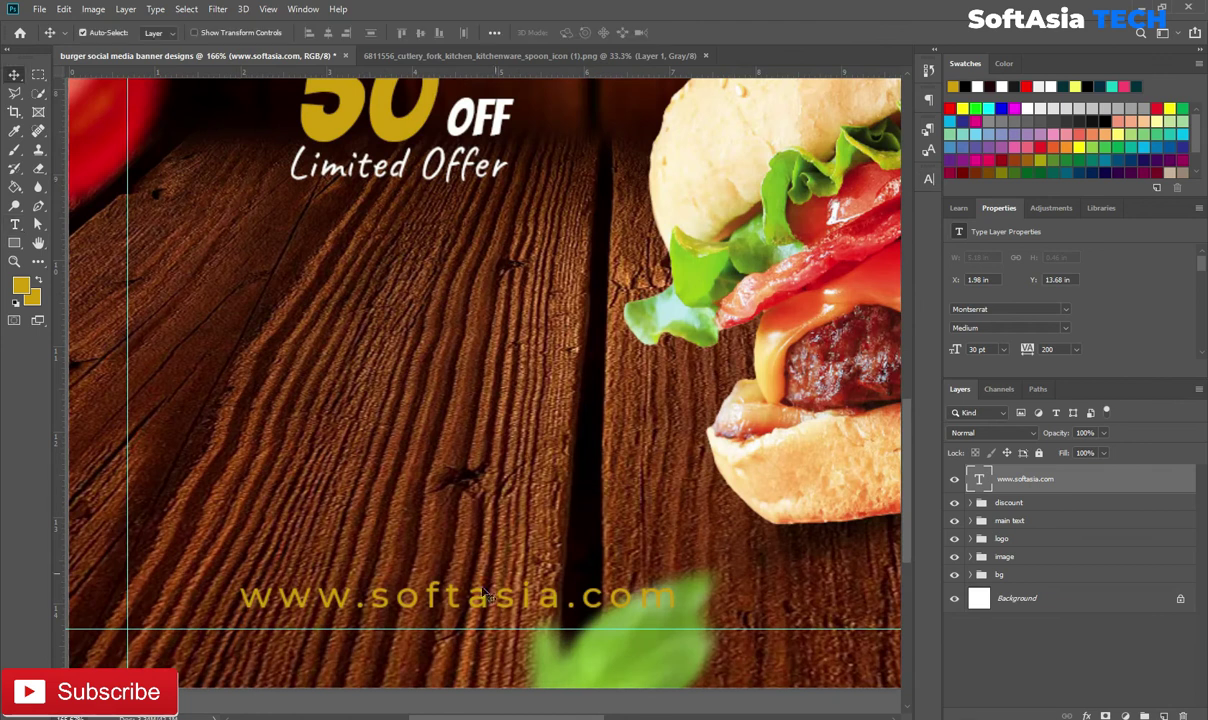
drag(483, 594, 471, 616)
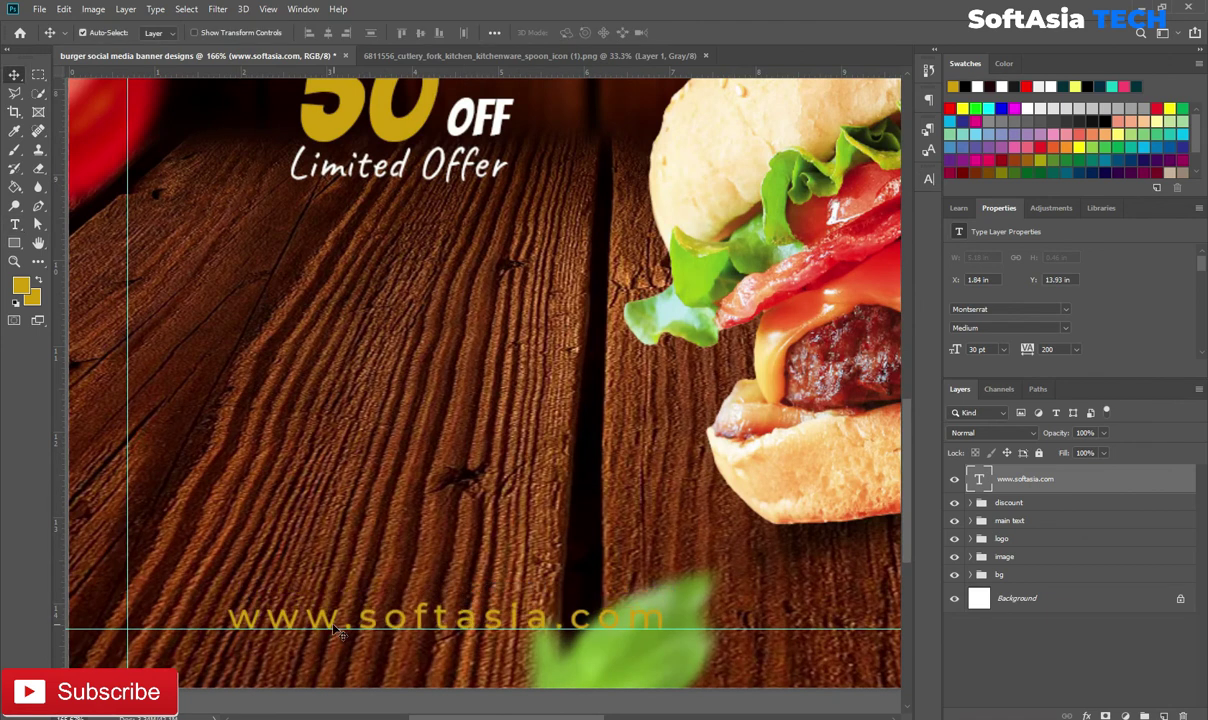
drag(337, 630, 240, 551)
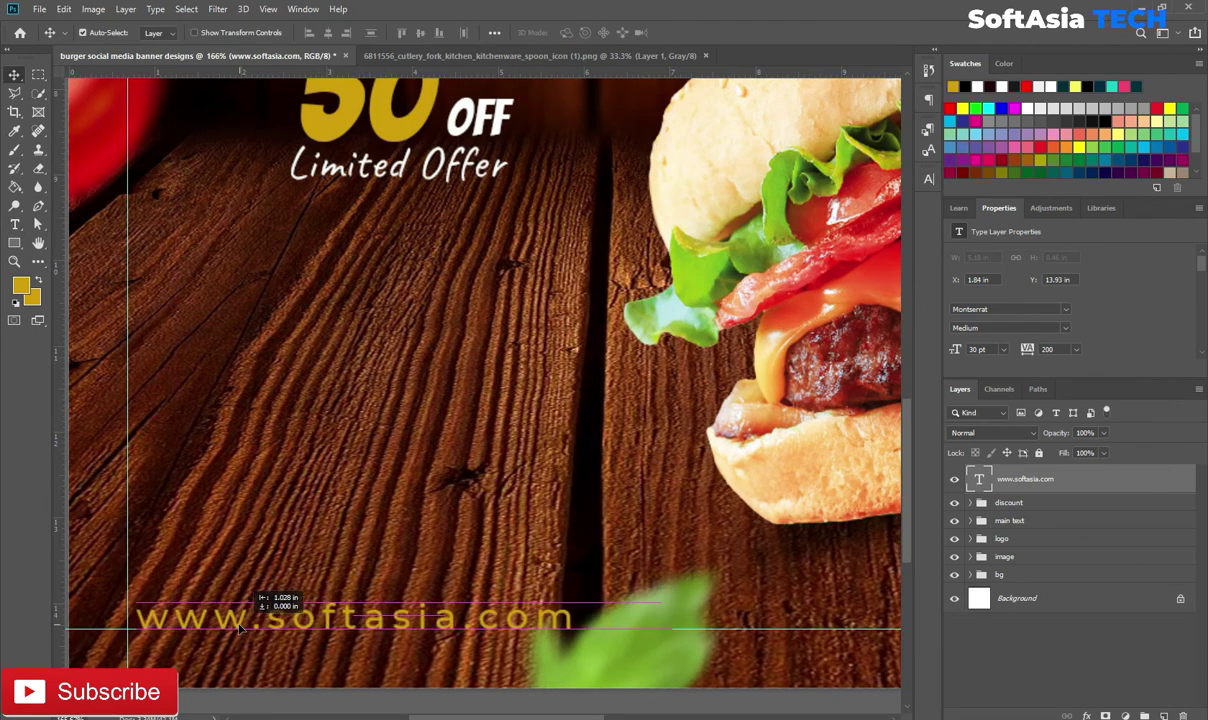
Start a new text line above the website for the phone number.
key(t)
click(186, 552)
key(BackSpace)
text(+123 645 7980)
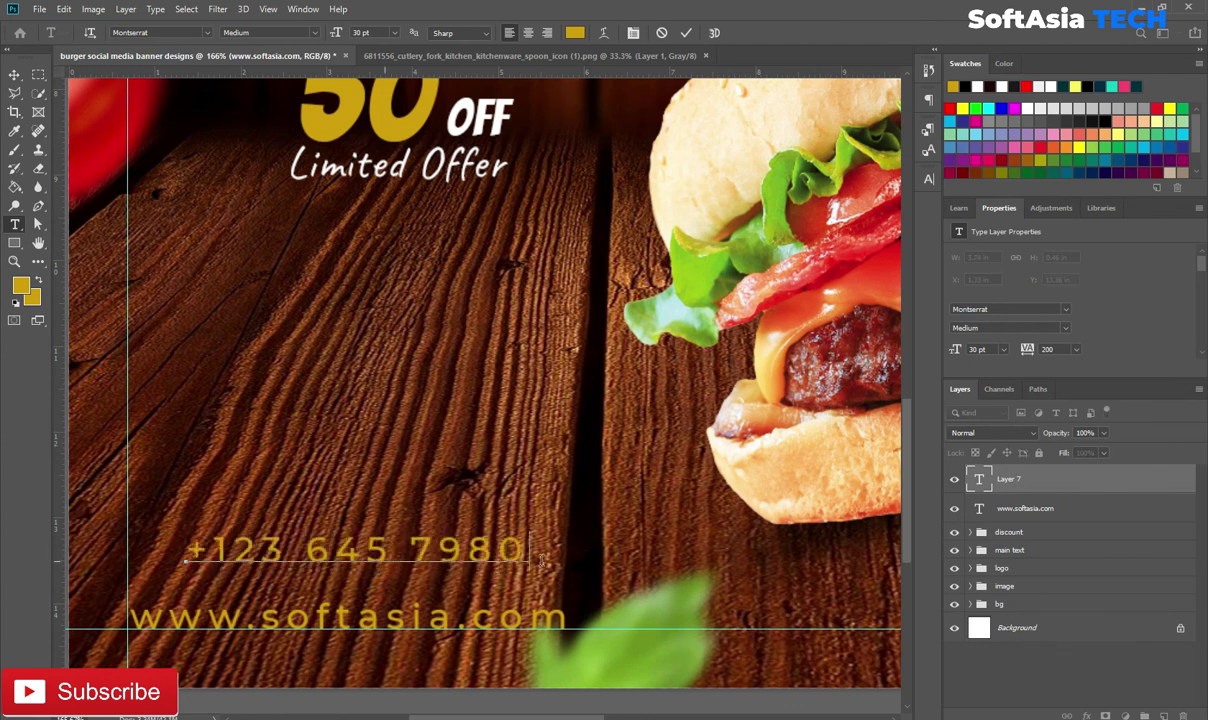
Style the phone number white, Black weight, with 0 letter spacing.
click(1132, 475)
click(929, 178)
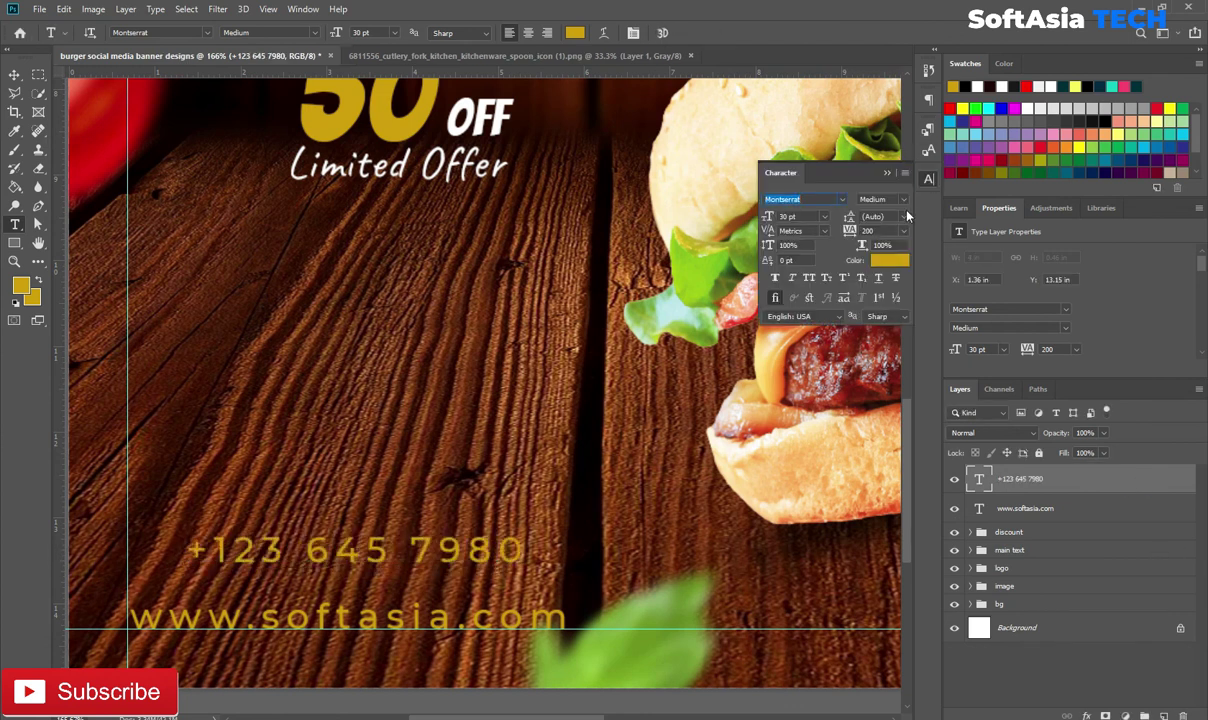
click(903, 231)
click(880, 305)
click(880, 199)
click(870, 382)
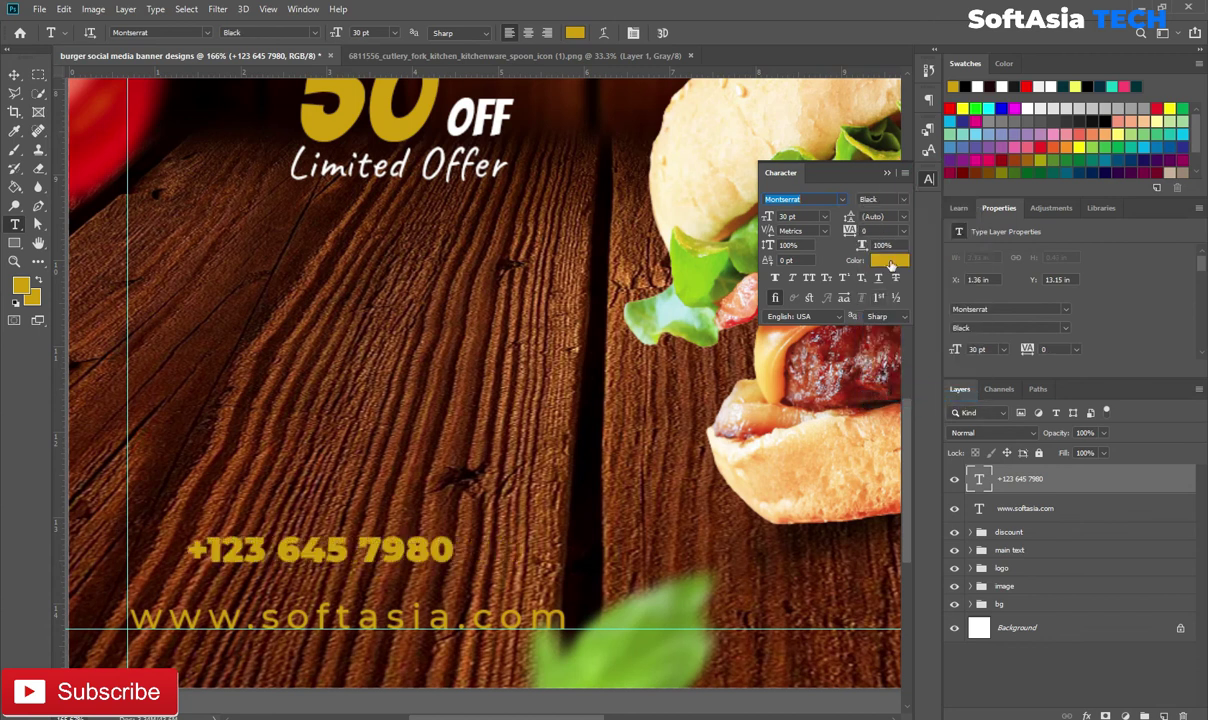
click(891, 262)
click(815, 480)
click(1135, 469)
click(886, 173)
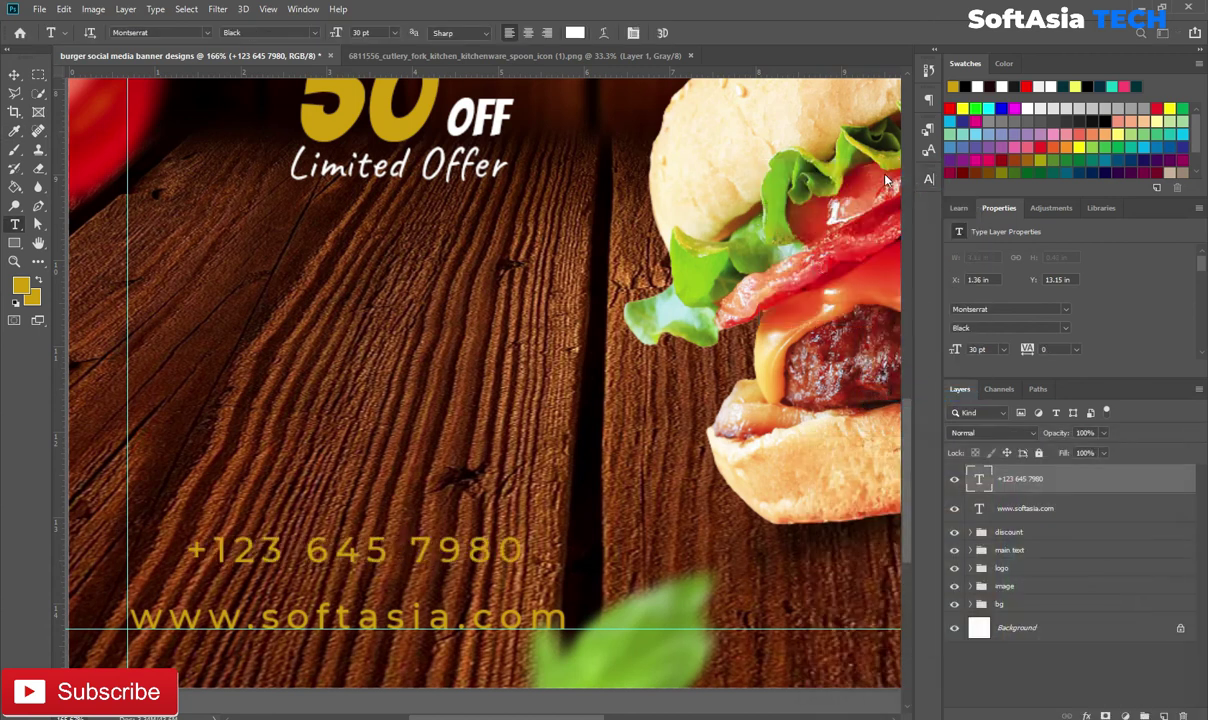
Enlarge the phone number, group it with the website, and draw a 200×40 px rounded button.
key(ctrl+t)
mouse_move(458, 526)
mouse_down()
mouse_move(547, 512)
mouse_move(436, 573)
mouse_up()
click(690, 32)
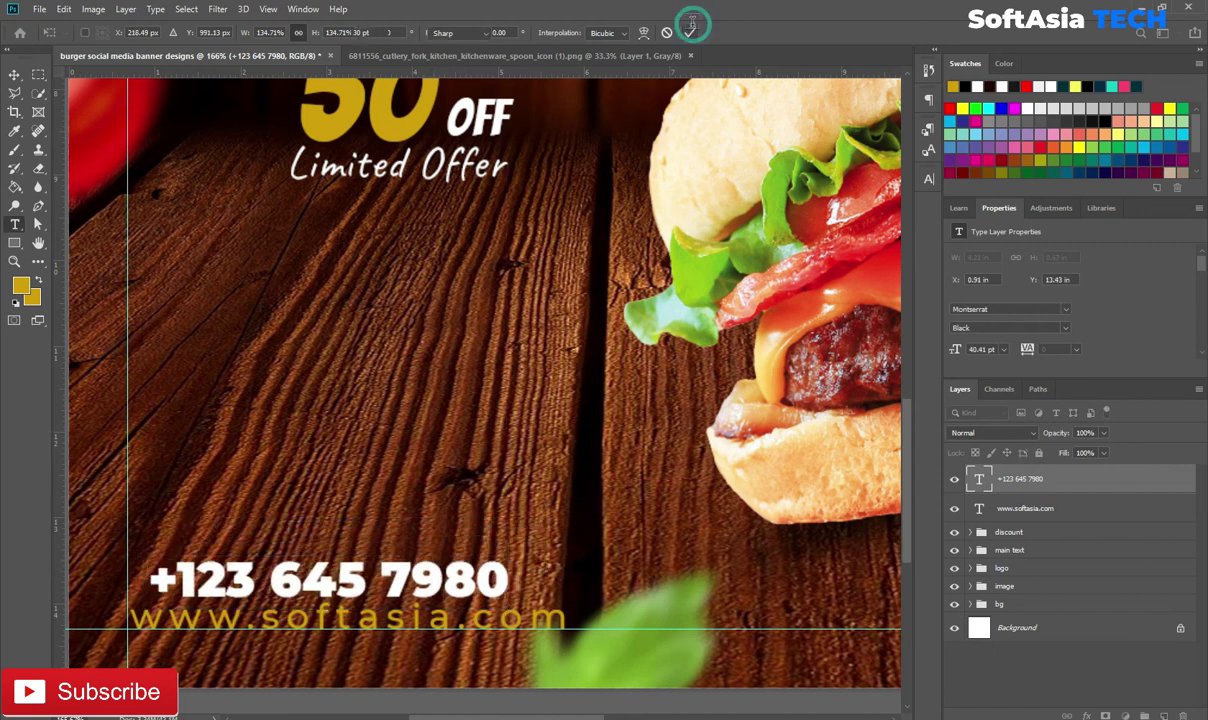
shift+click(1015, 506)
key(ctrl+g)
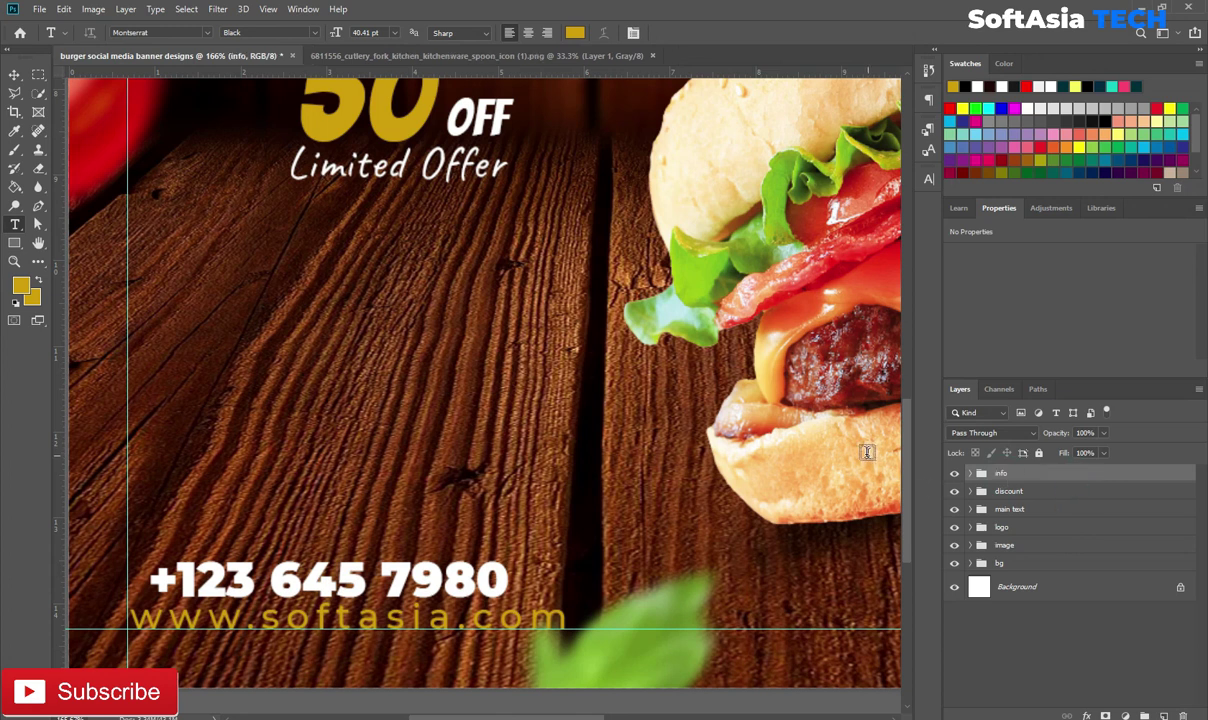
drag(203, 445, 441, 491)
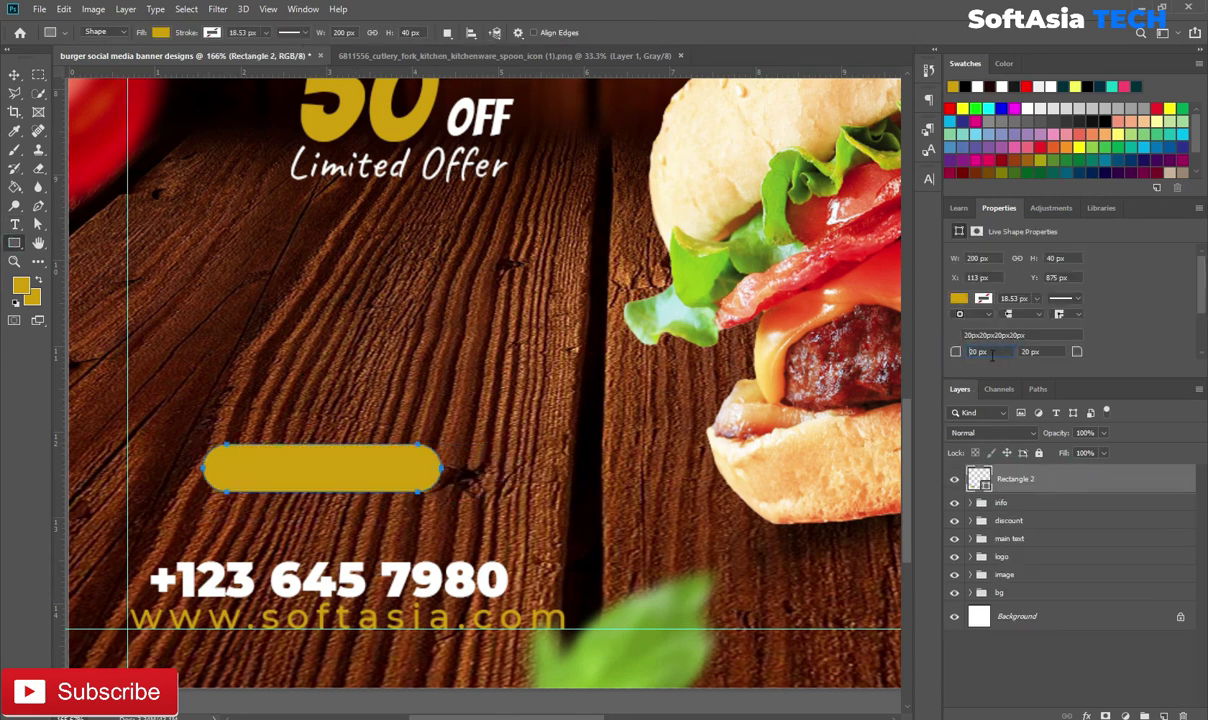
Add 'order now' text set to black All Caps.
key(t)
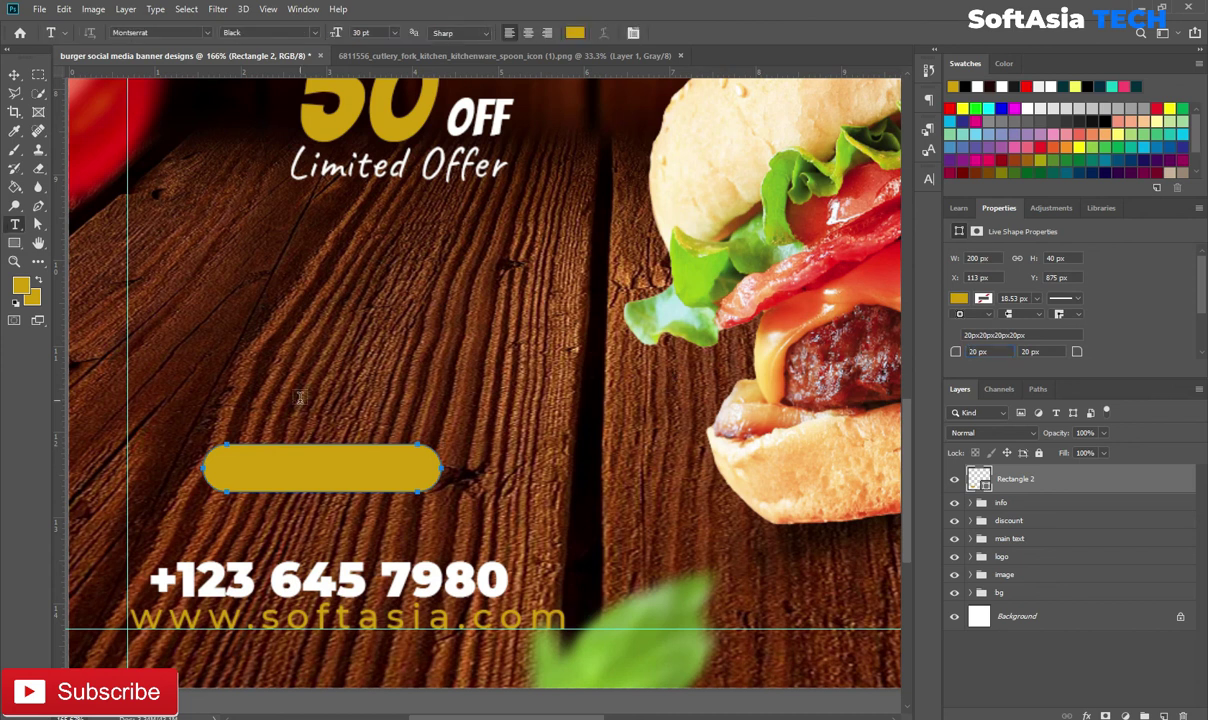
click(310, 391)
text(order now)
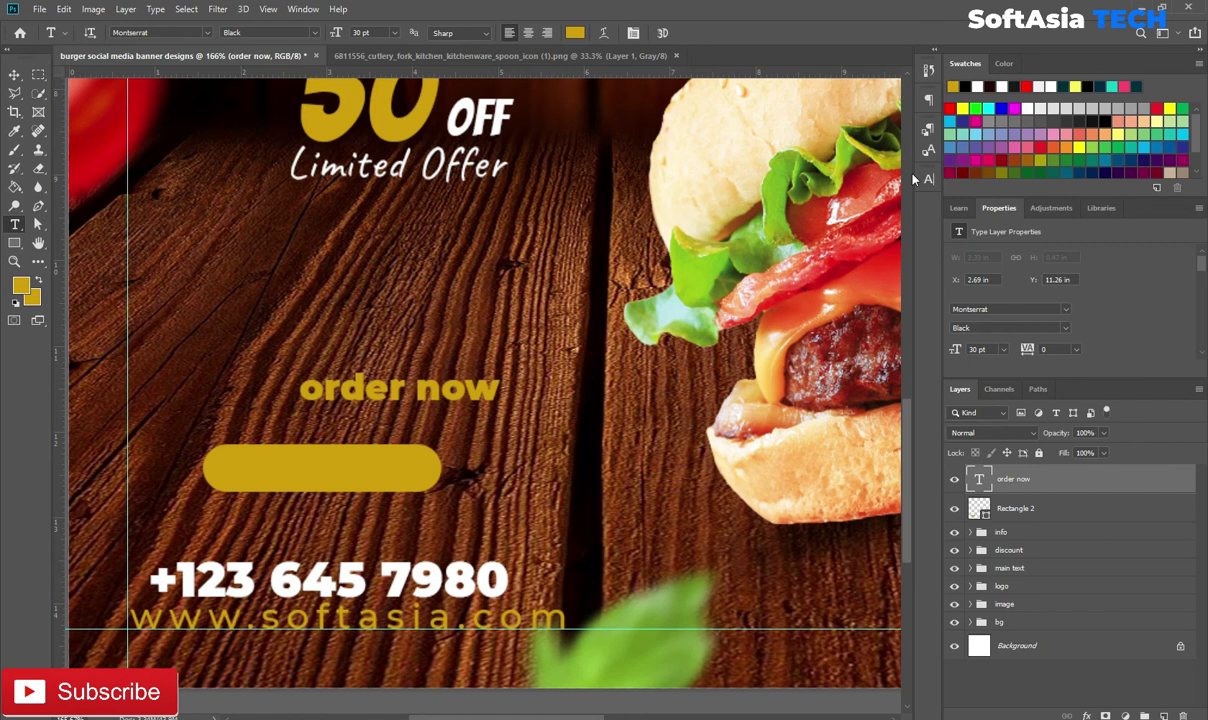
click(929, 179)
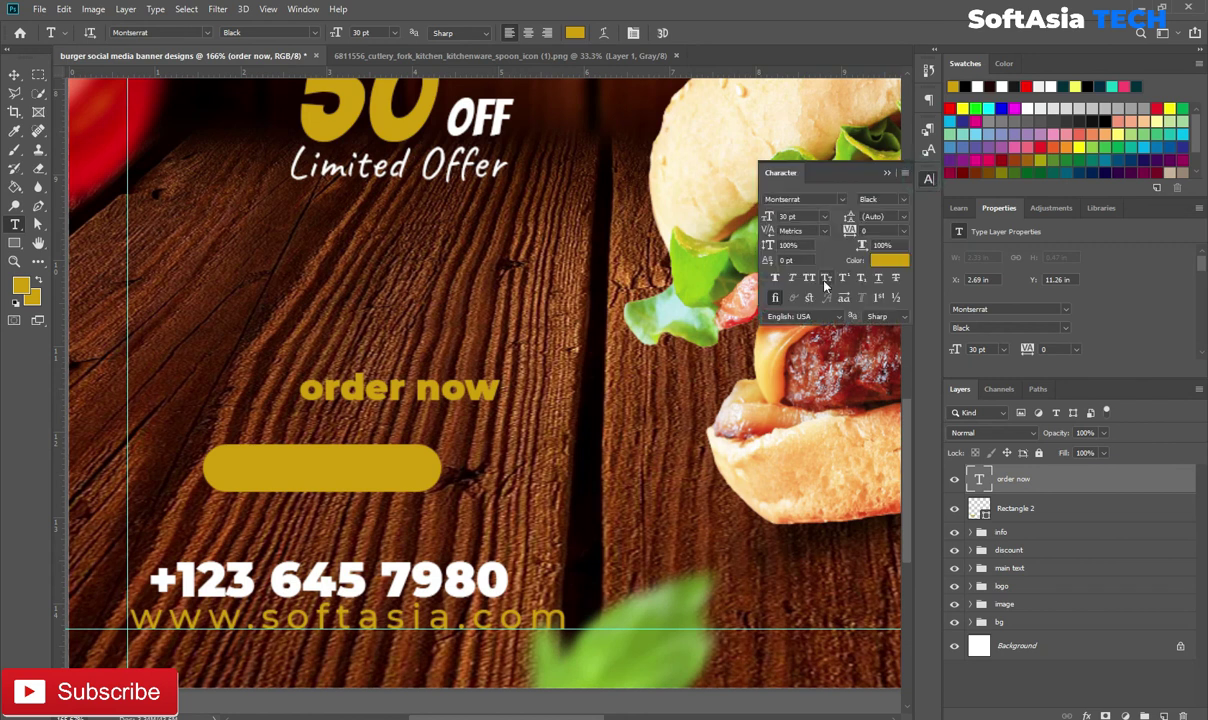
click(809, 277)
click(889, 260)
click(1137, 470)
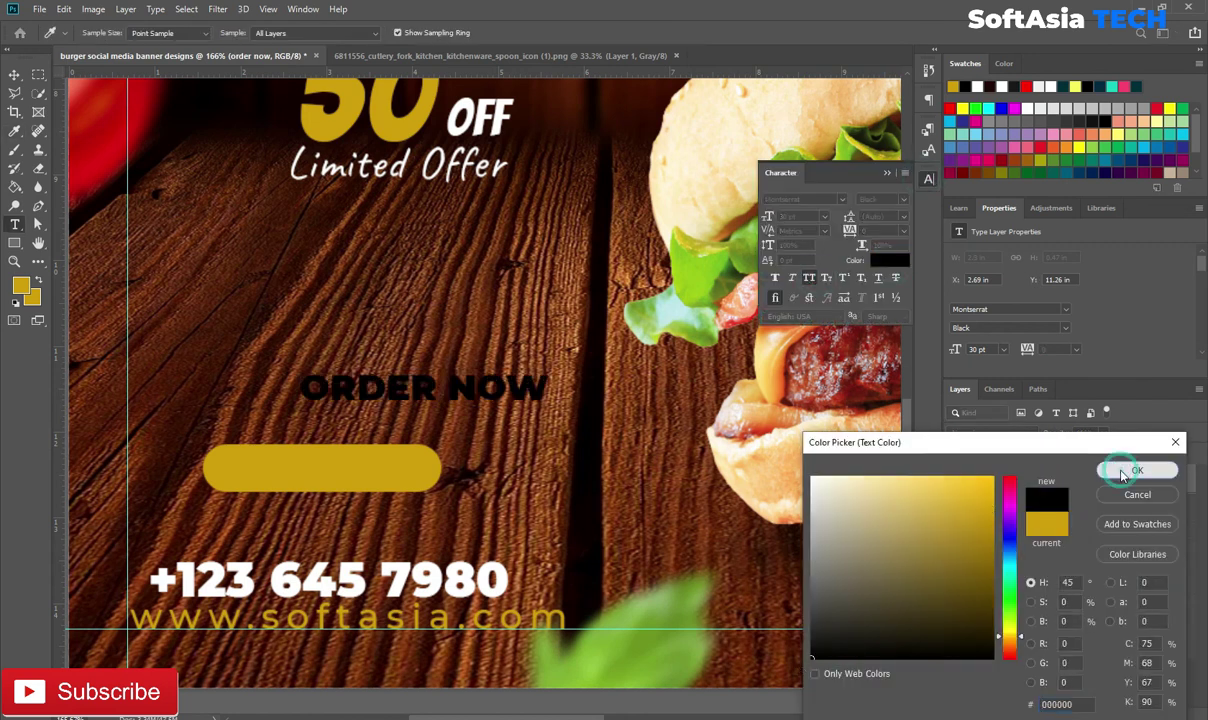
click(929, 179)
Shrink ORDER NOW to about two thirds and centre it on the button.
key(ctrl+t)
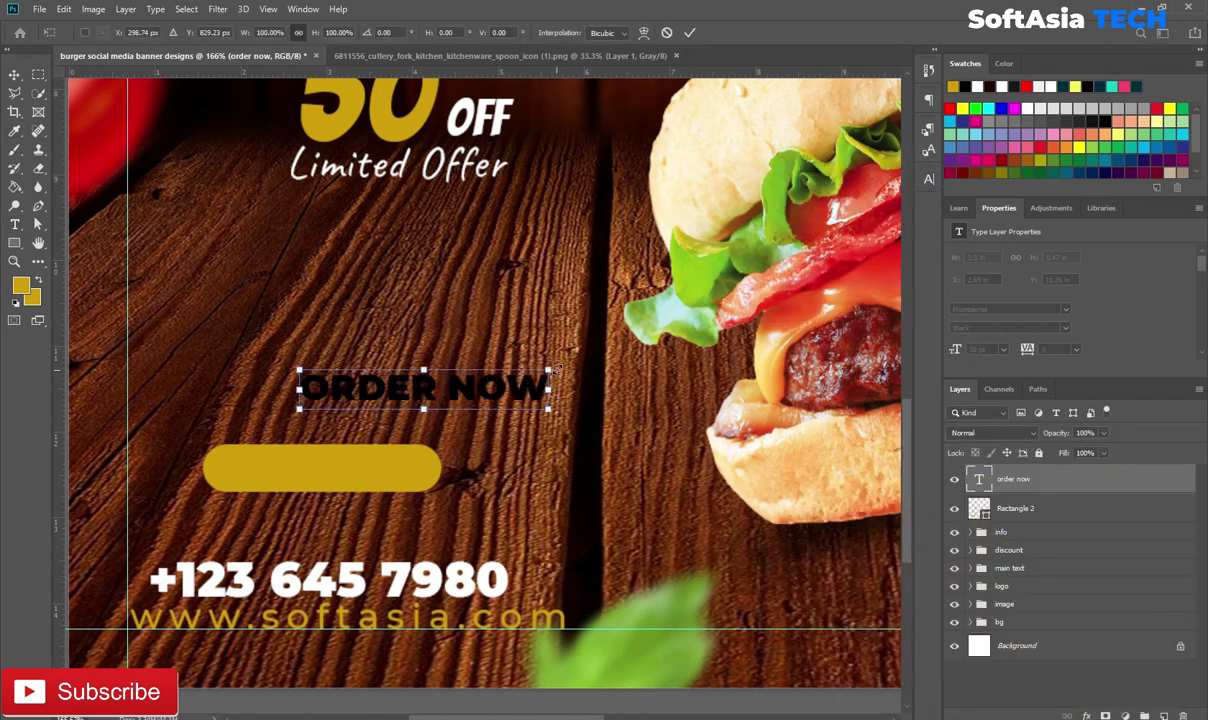
drag(550, 370, 468, 383)
click(688, 33)
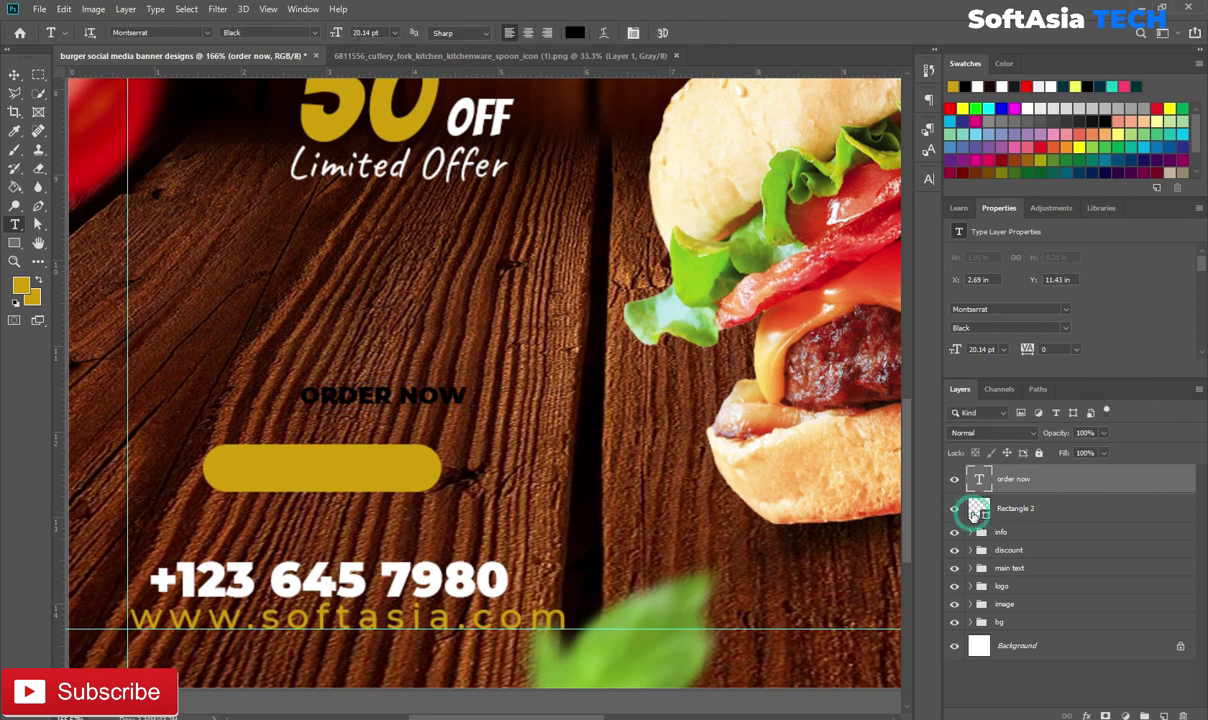
ctrl+click(975, 513)
key(v)
click(327, 33)
click(420, 33)
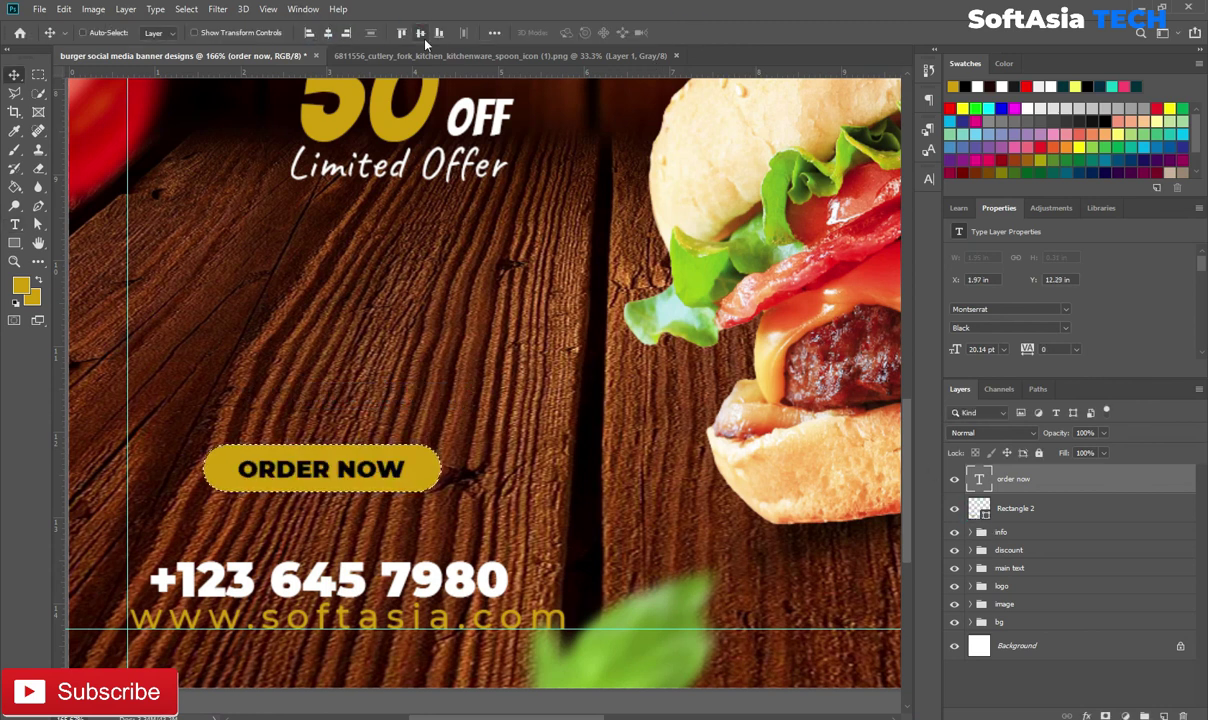
Group the button shape and text, and move the button closer to the phone number.
shift+click(995, 508)
key(ctrl+g)
text(botton)
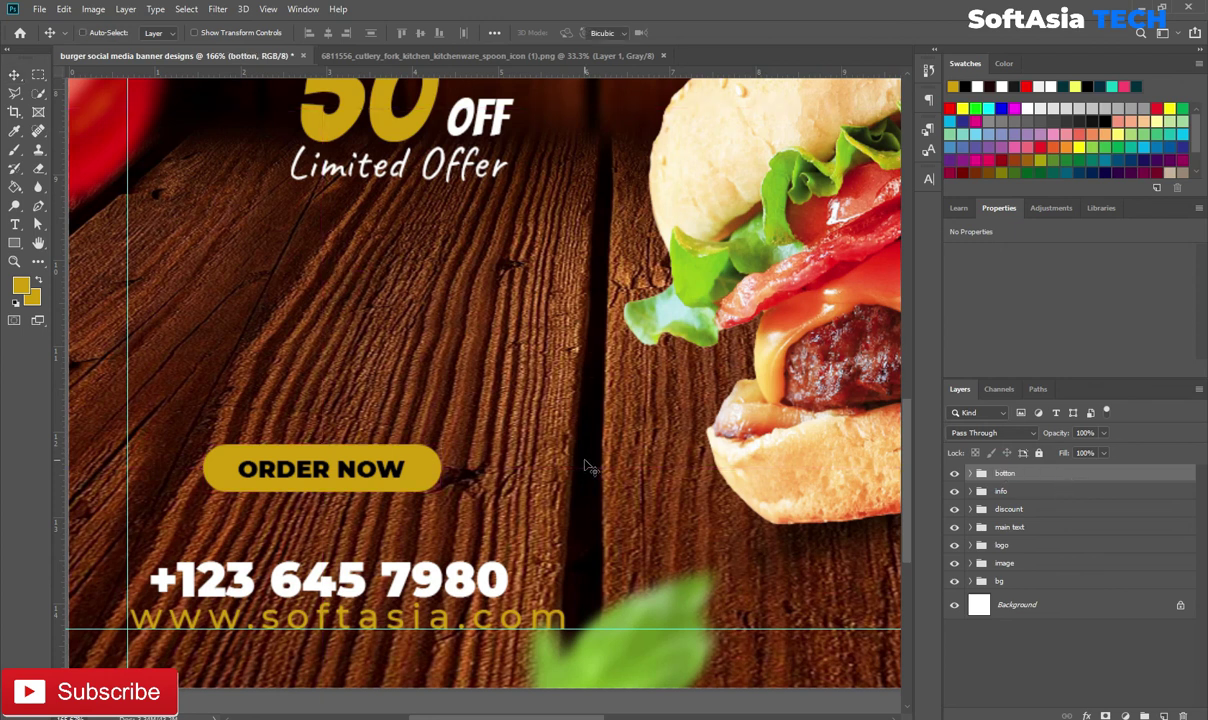
key(ctrl+t)
drag(300, 468, 300, 516)
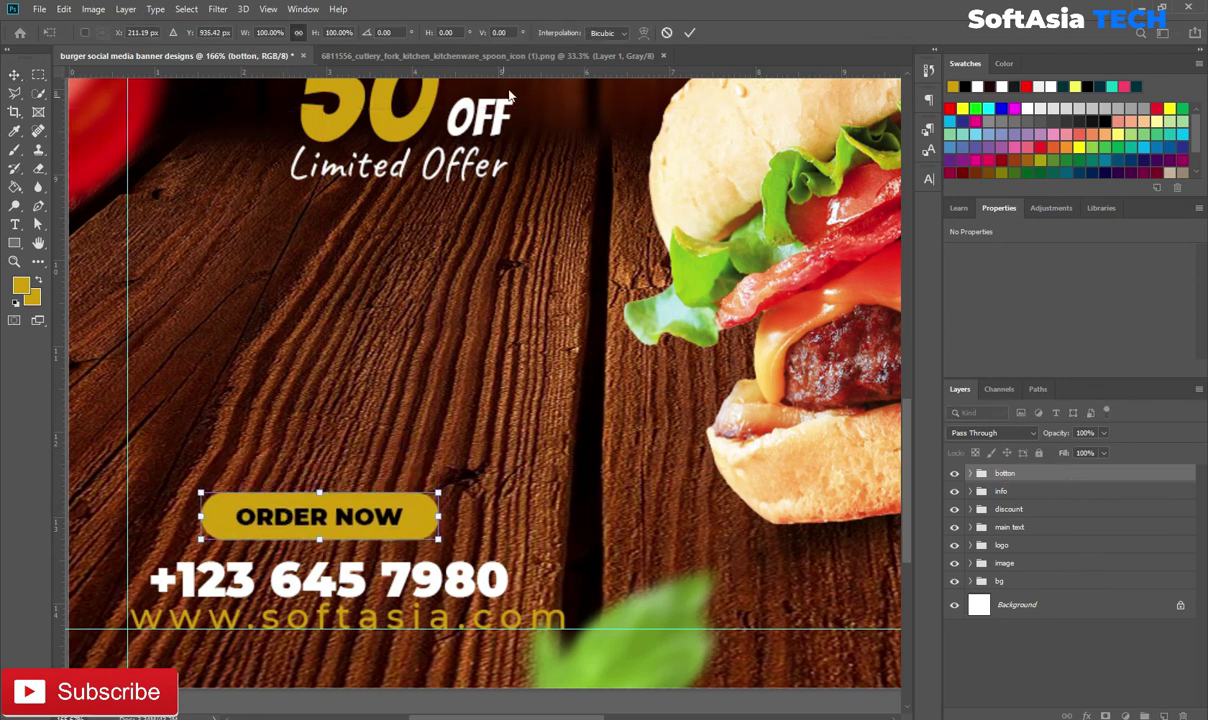
Scale the 50% OFF badge to about 129% and move it left and down.
key(Return)
key(ctrl+0)
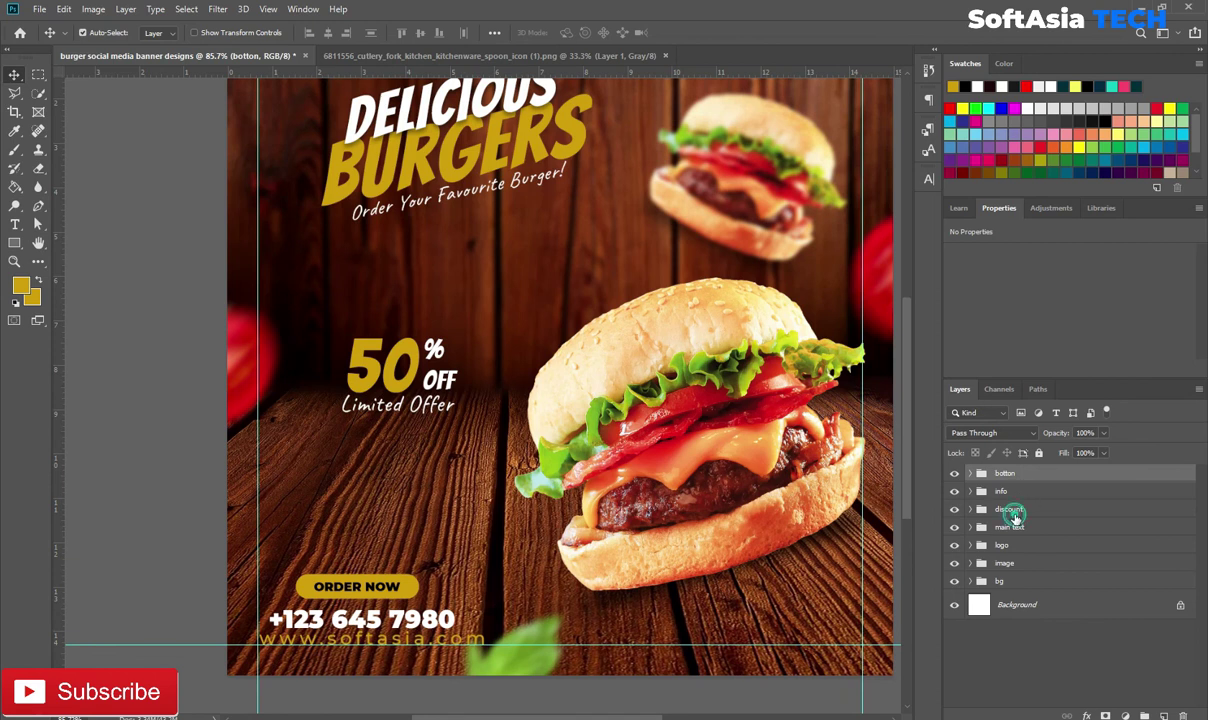
click(1013, 512)
key(ctrl+t)
drag(340, 415, 303, 432)
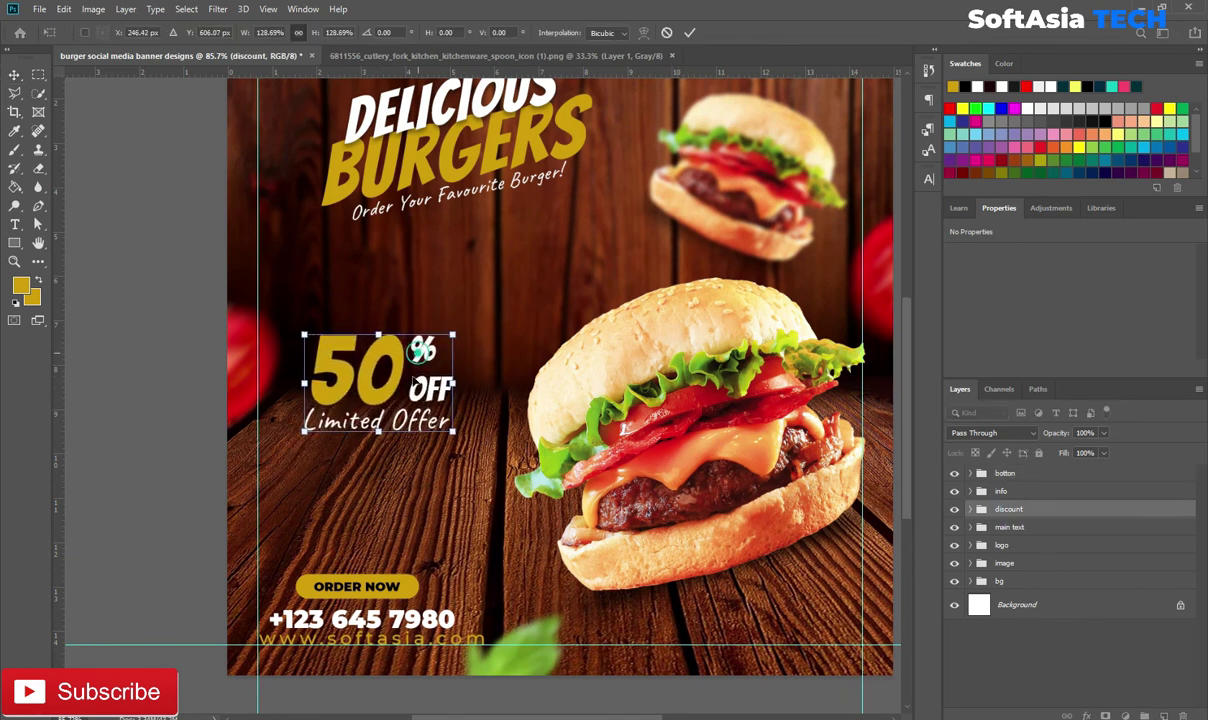
drag(421, 350, 399, 402)
key(Return)
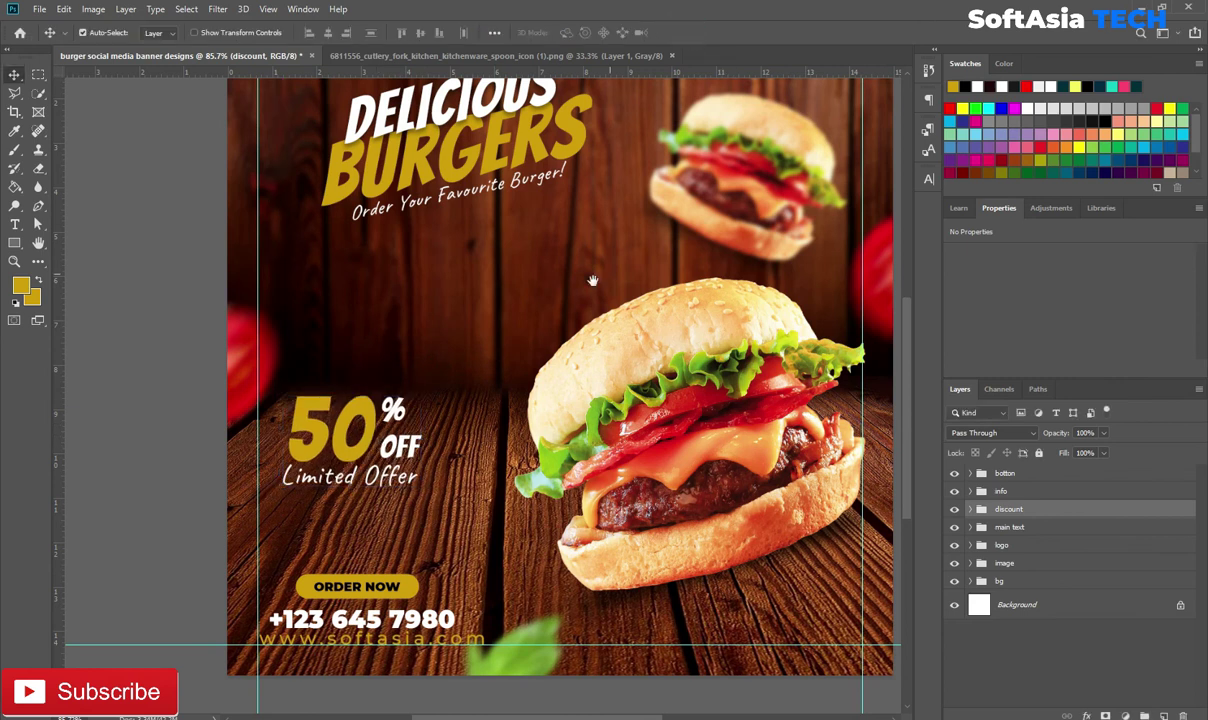
key(ctrl+plus)
Move the DELICIOUS BURGERS headline left and down and enlarge it to about 107.5%.
click(1038, 527)
key(ctrl+t)
drag(550, 270, 500, 350)
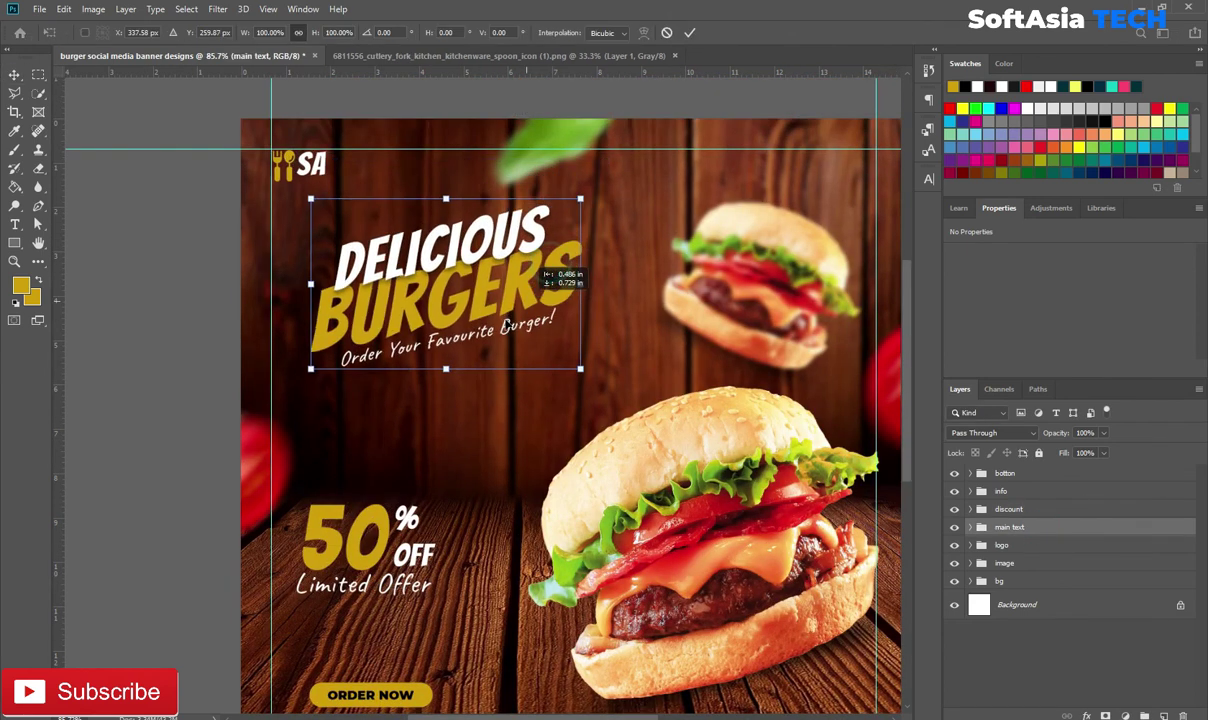
drag(553, 244, 575, 226)
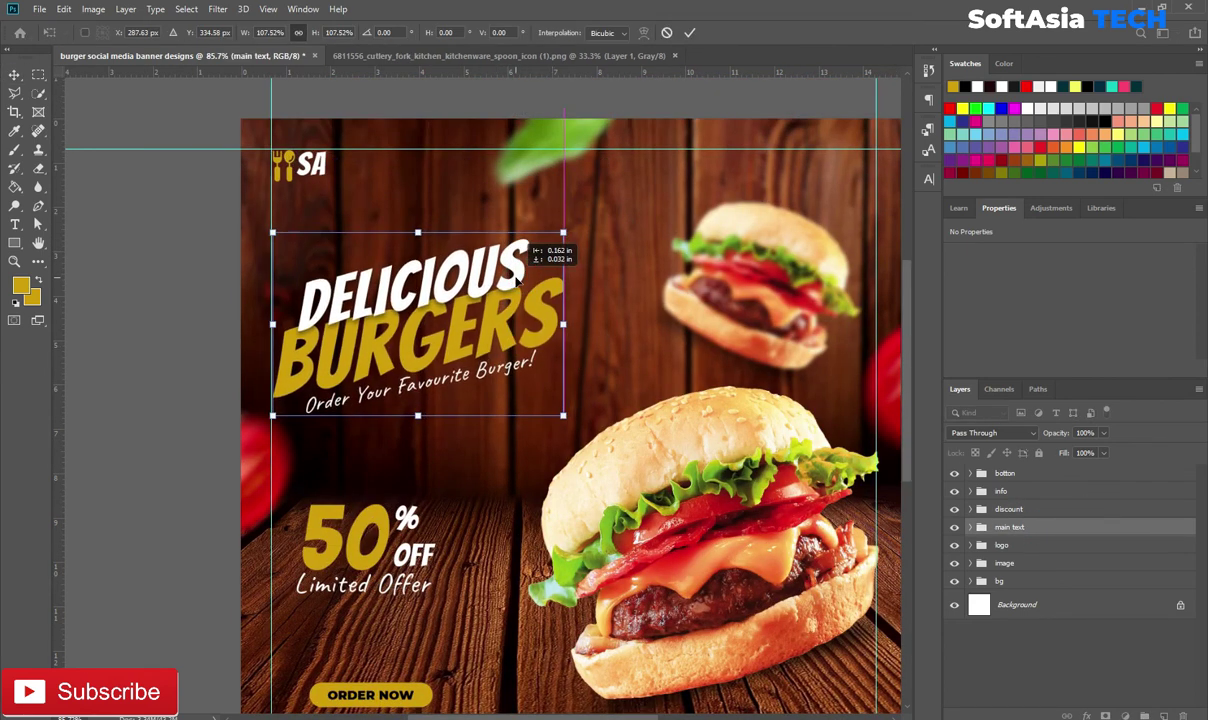
drag(530, 262, 514, 273)
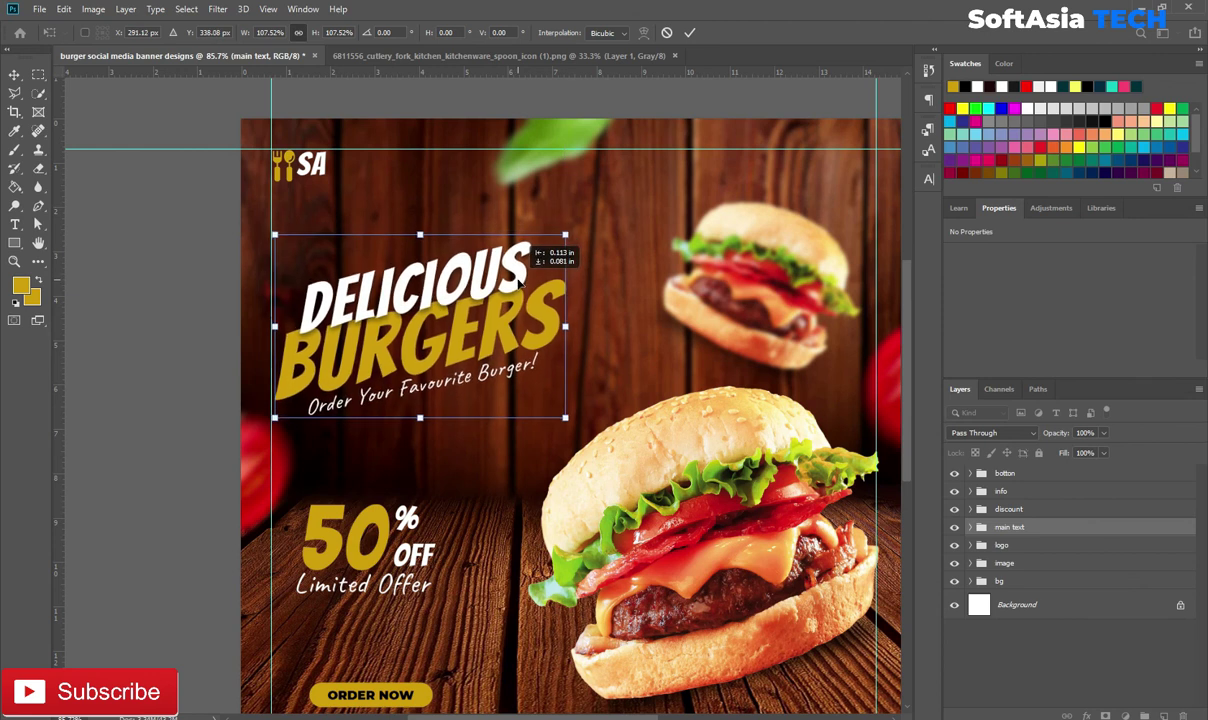
click(689, 33)
key(ctrl+0)
Enlarge the main burger and its companion layer to about 107% and reposition it.
click(530, 404)
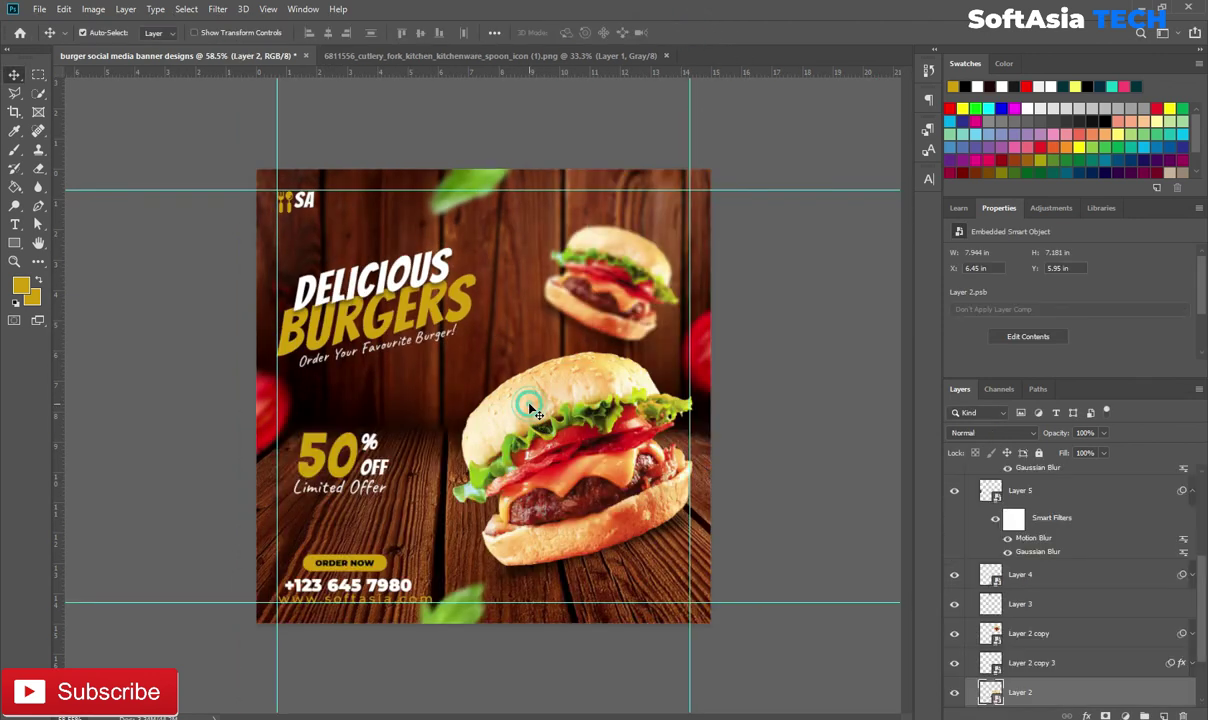
shift+click(1040, 645)
key(ctrl+t)
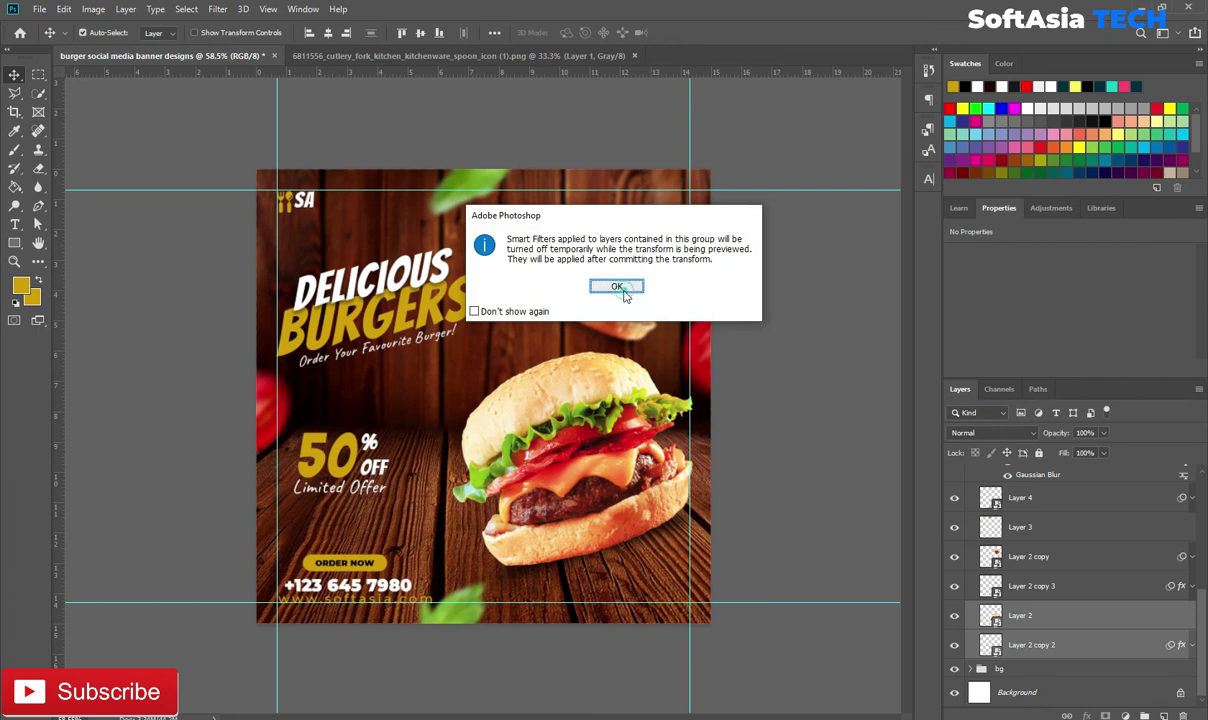
click(622, 289)
drag(640, 380, 617, 372)
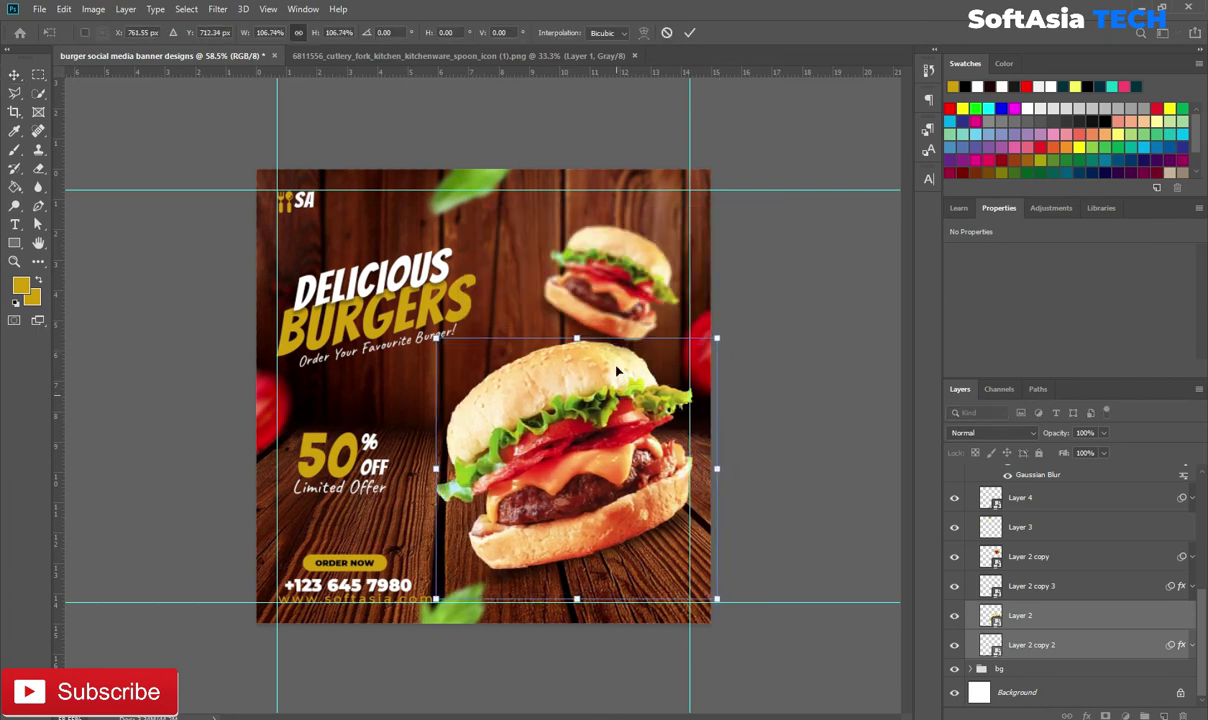
click(689, 33)
Enlarge the small floating burger to about 104% and shift it up and left.
click(1033, 586)
shift+click(1030, 556)
key(ctrl+t)
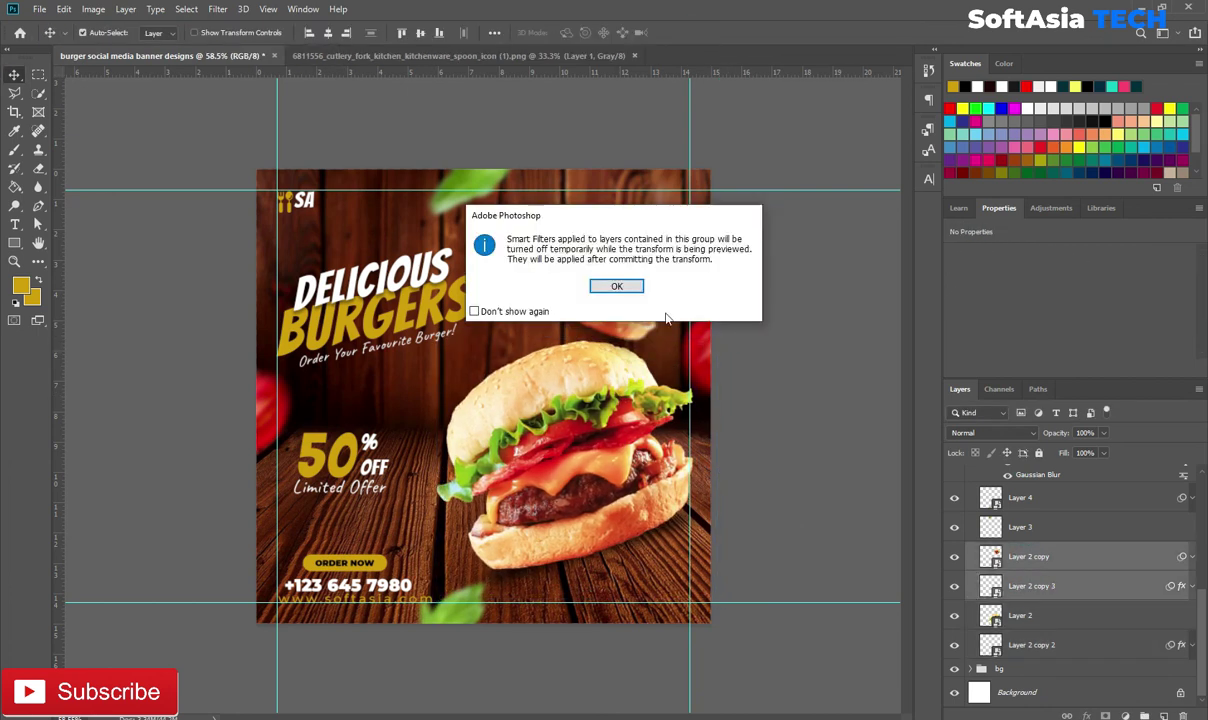
click(621, 288)
drag(681, 223, 688, 216)
drag(640, 292, 628, 287)
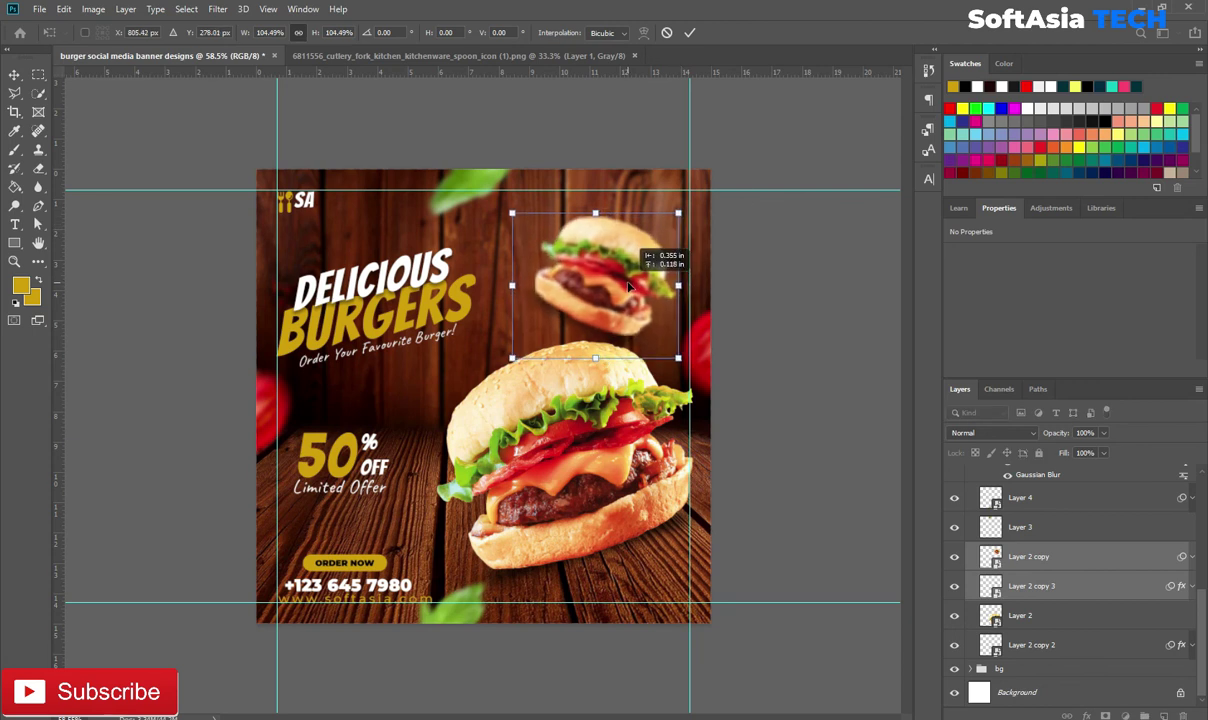
click(689, 33)
Collapse the image group's layers and hide the guides.
scroll(1070, 560, up, 3)
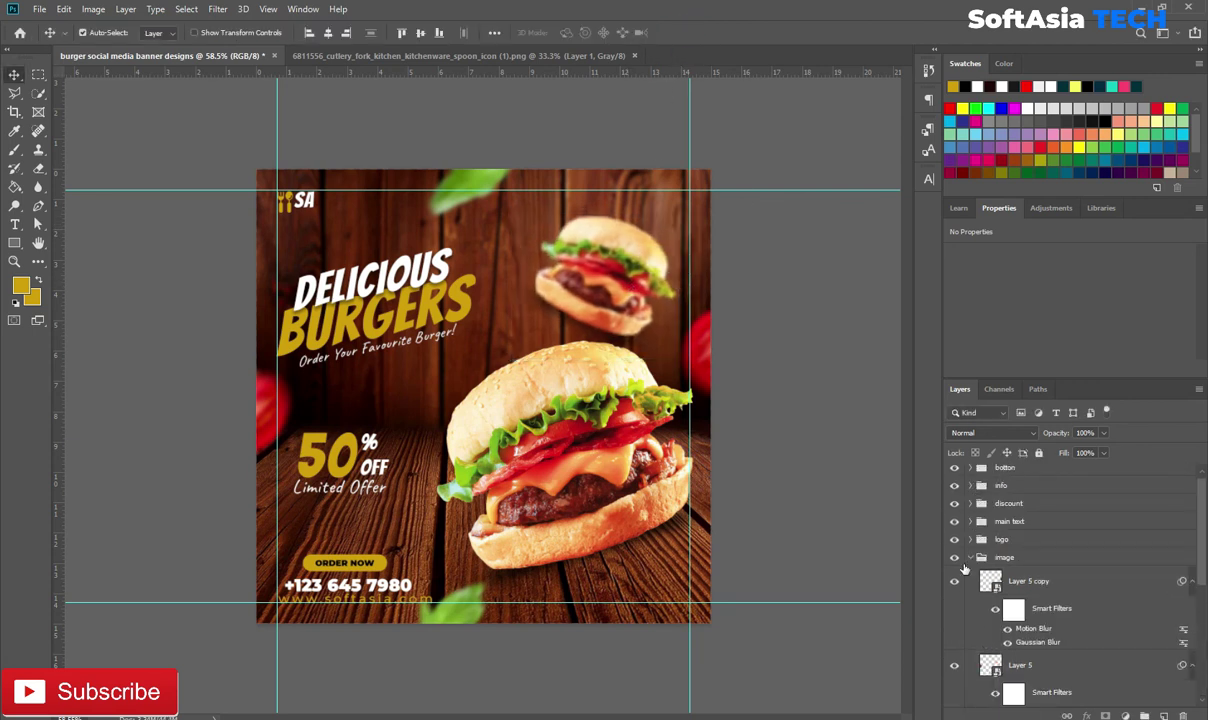
alt+click(969, 563)
key(ctrl+semicolon)
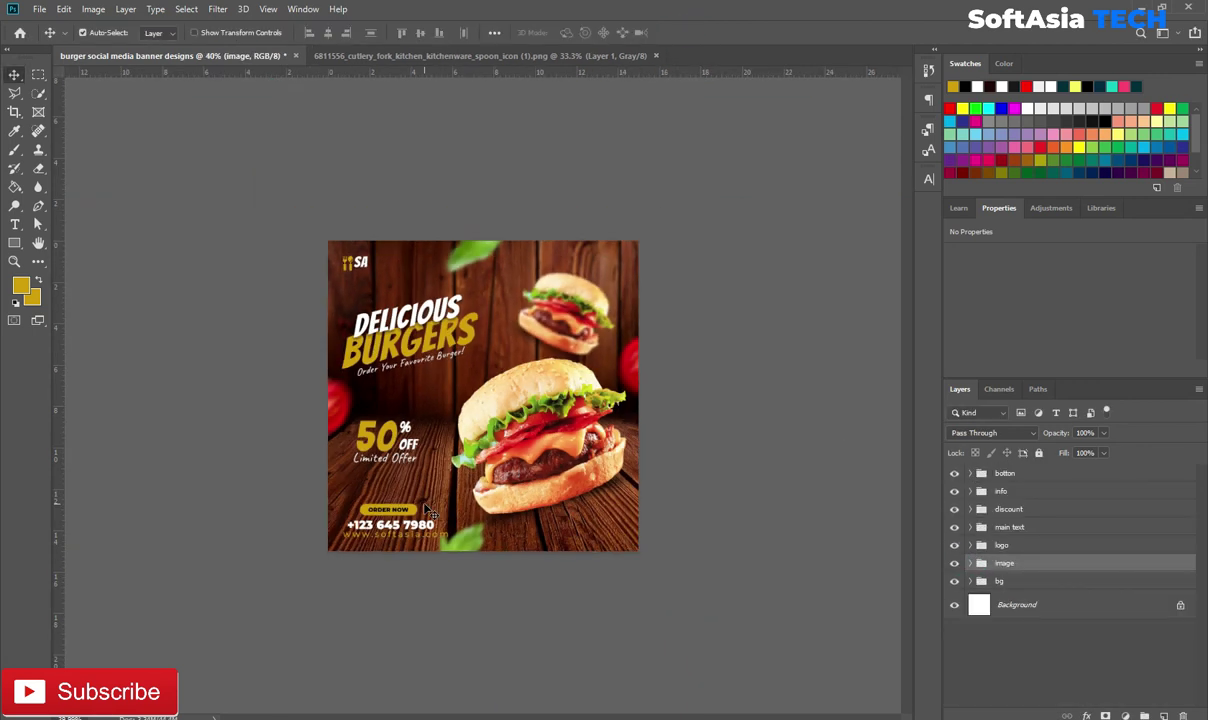